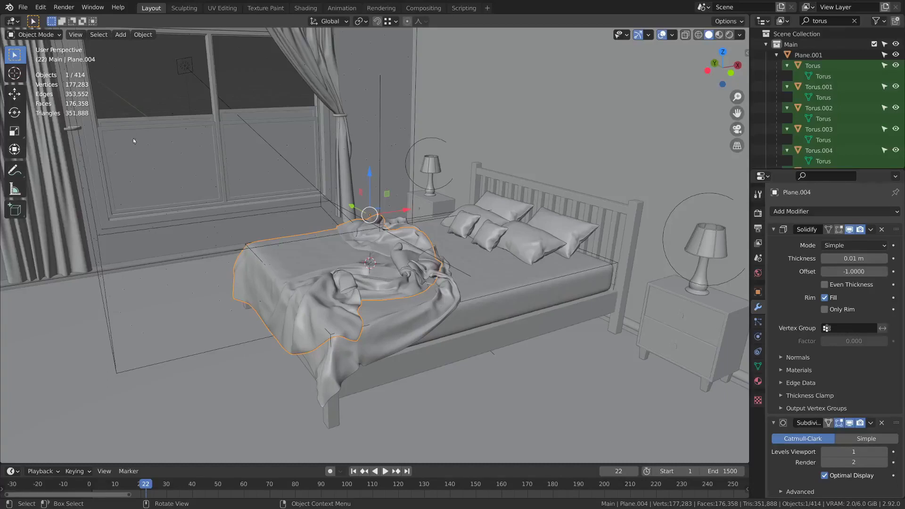
- Append all the node groups from the NodeTree folder of ClothNodeGroups.blend into the scene
{"action": "left_click", "coordinate": [21, 8]}
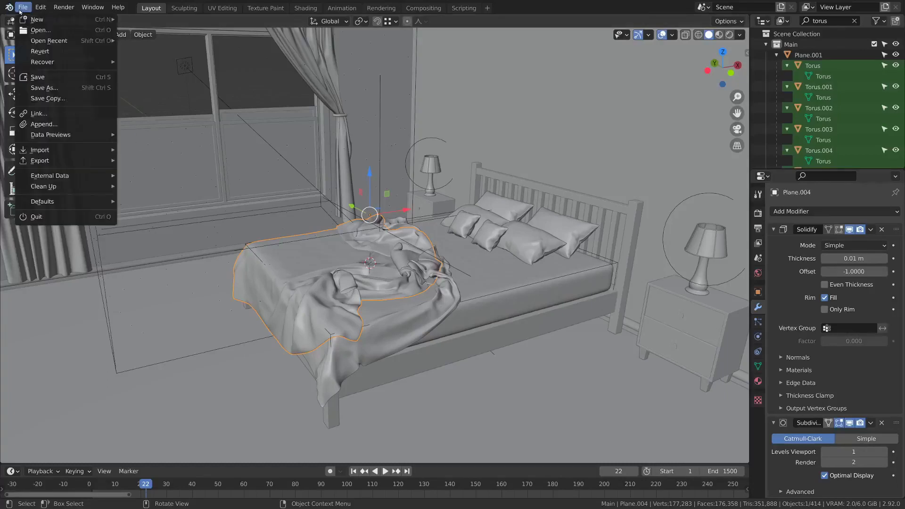
{"action": "left_click", "coordinate": [41, 125]}
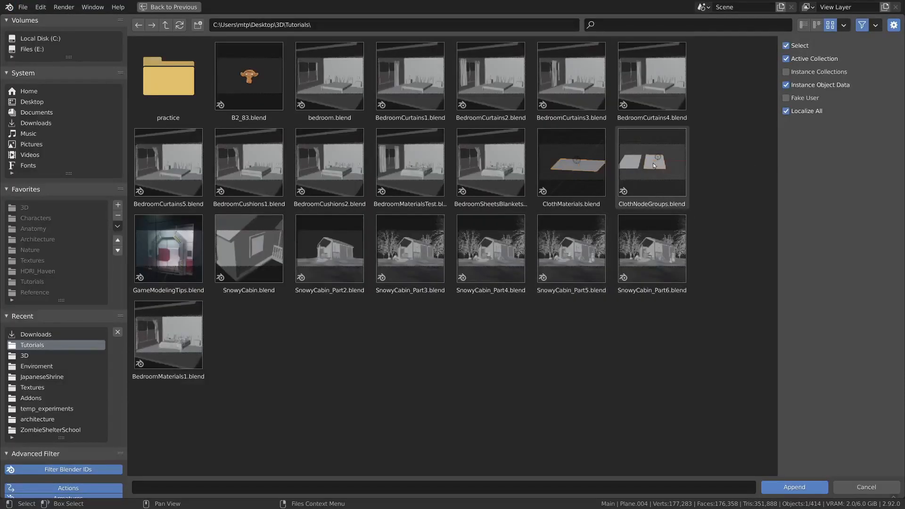
{"action": "double_click", "coordinate": [653, 165]}
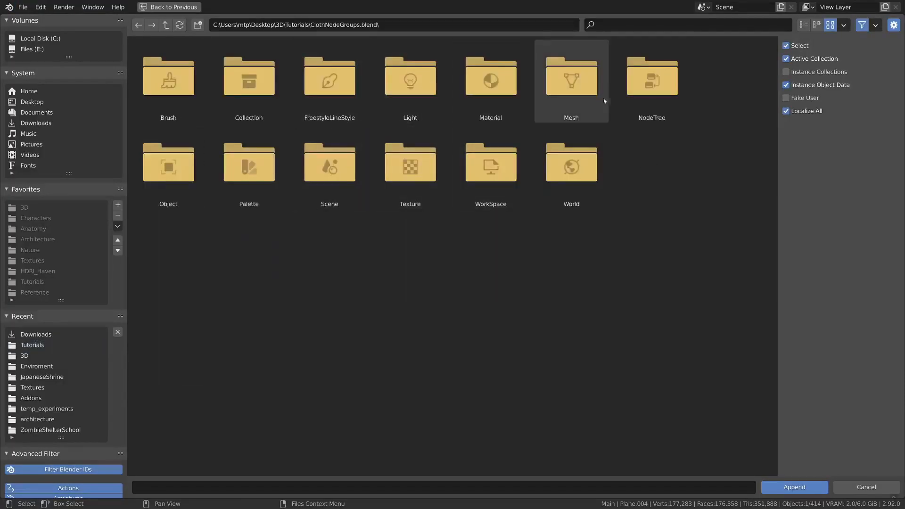
{"action": "double_click", "coordinate": [652, 80]}
{"action": "left_click_drag", "start_coordinate": [701, 224], "coordinate": [153, 65]}
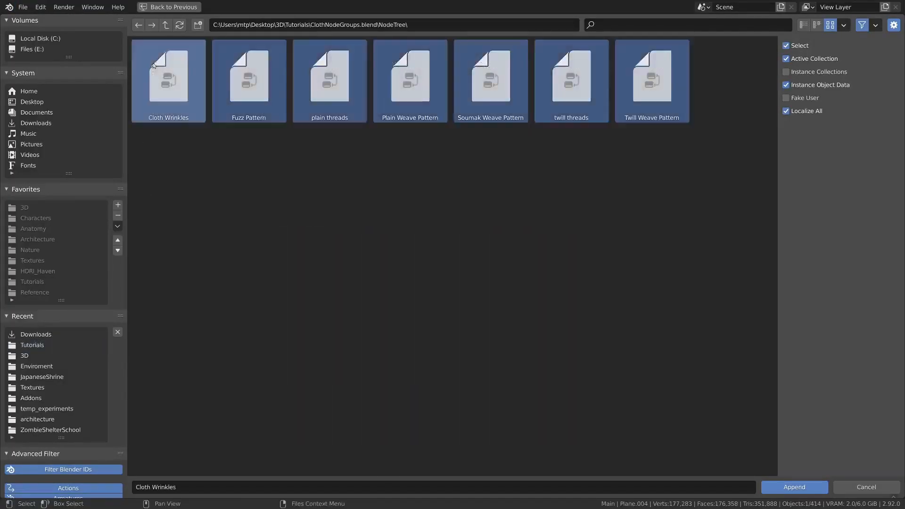
{"action": "left_click", "coordinate": [767, 487]}
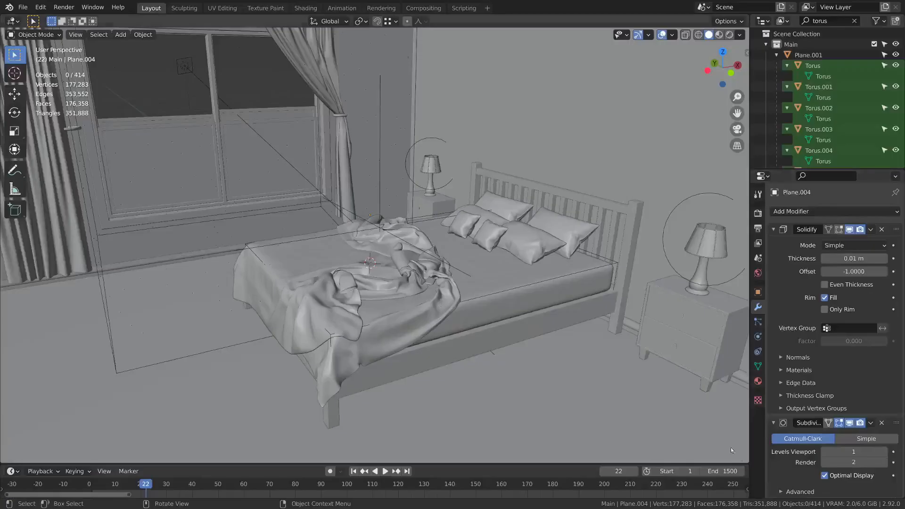
- Switch to the Shading workspace and create a new material named Blanket for the blanket object
{"action": "left_click", "coordinate": [305, 8]}
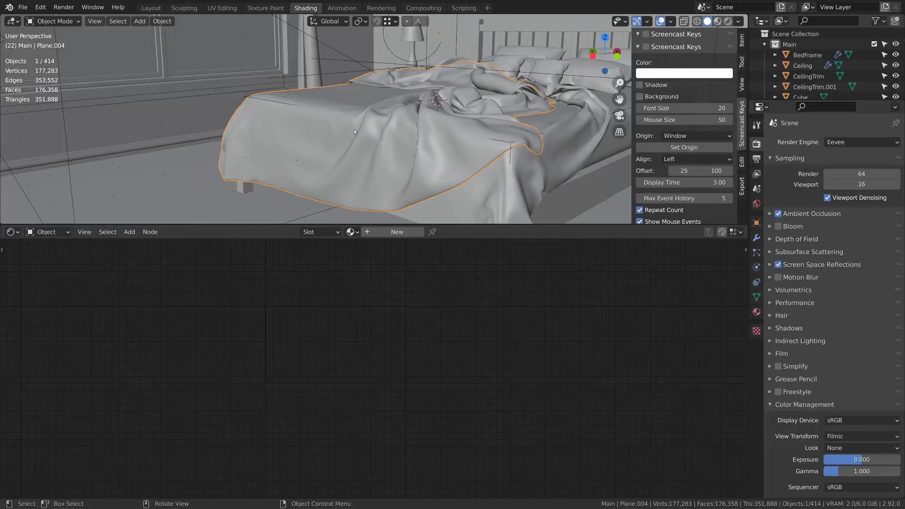
{"action": "left_click", "coordinate": [396, 232]}
{"action": "middle_click_drag", "start_coordinate": [333, 259], "coordinate": [426, 319]}
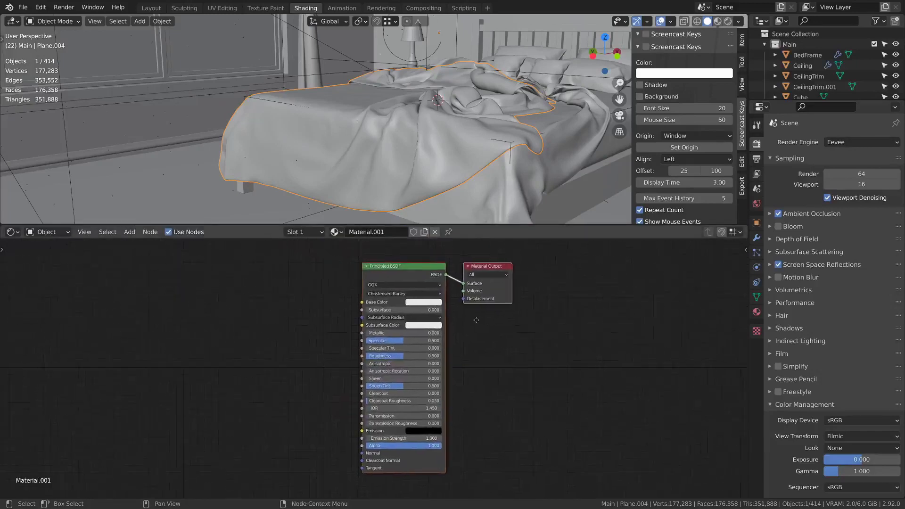
{"action": "left_click", "coordinate": [392, 232]}
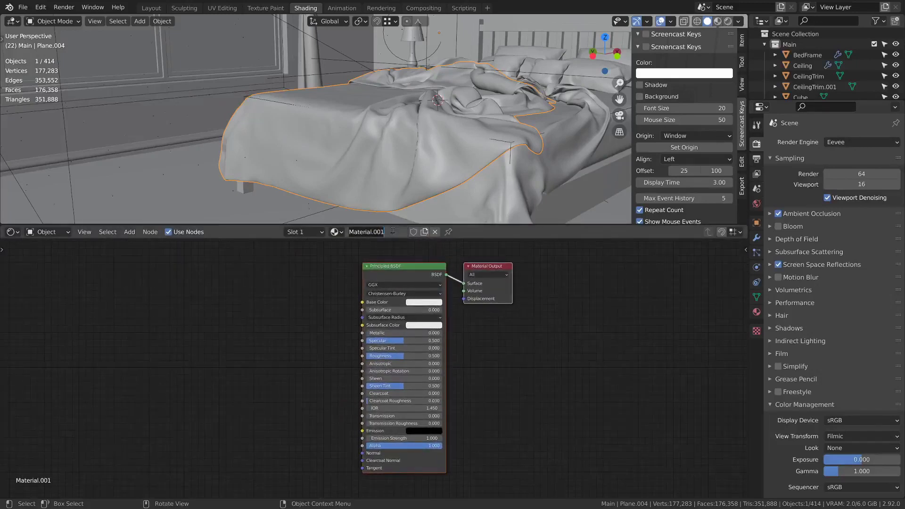
{"action": "type", "text": "Blanket"}
{"action": "key", "text": "Return"}
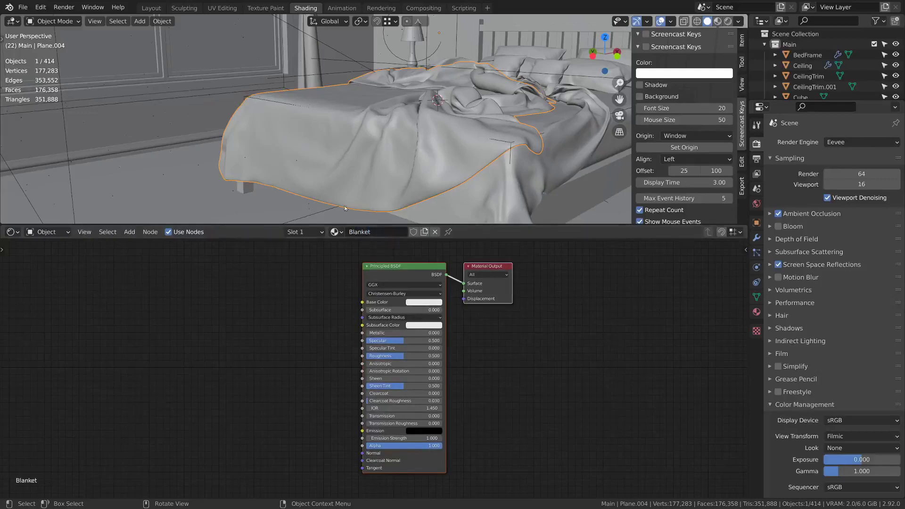
- Add the Plain Weave Pattern group node to the Blanket material, in front of the Principled BSDF
{"action": "key", "text": "shift+a"}
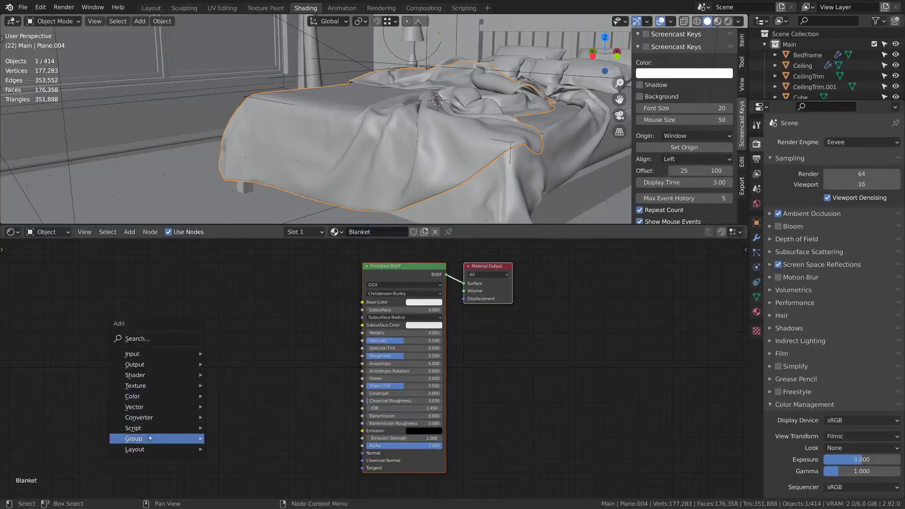
{"action": "mouse_move", "coordinate": [149, 439]}
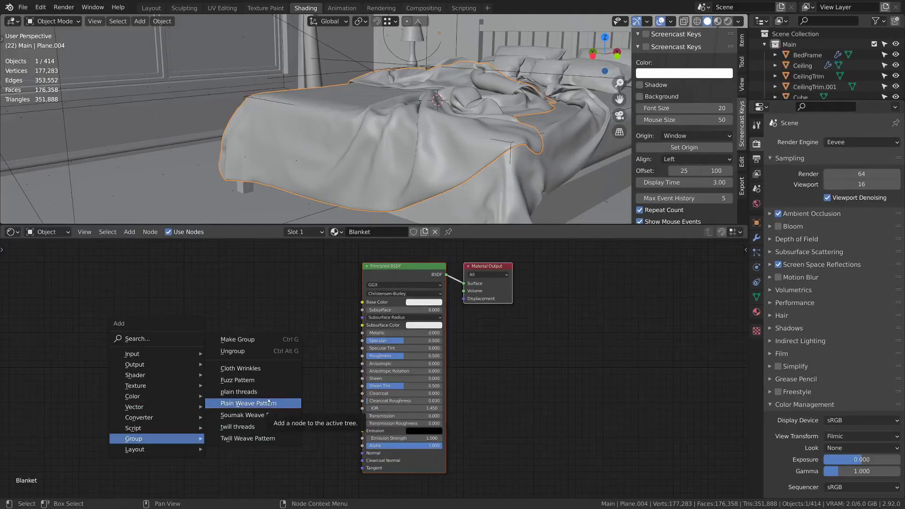
{"action": "left_click", "coordinate": [284, 405]}
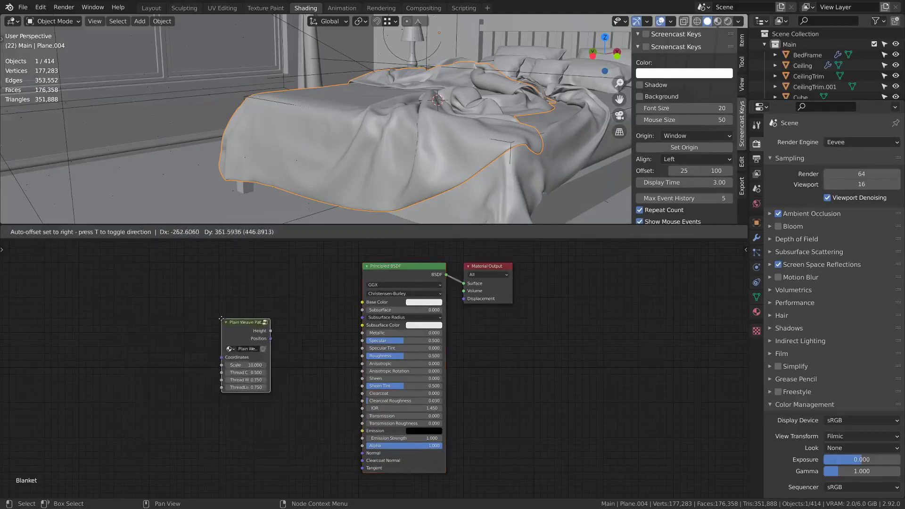
{"action": "left_click", "coordinate": [203, 349]}
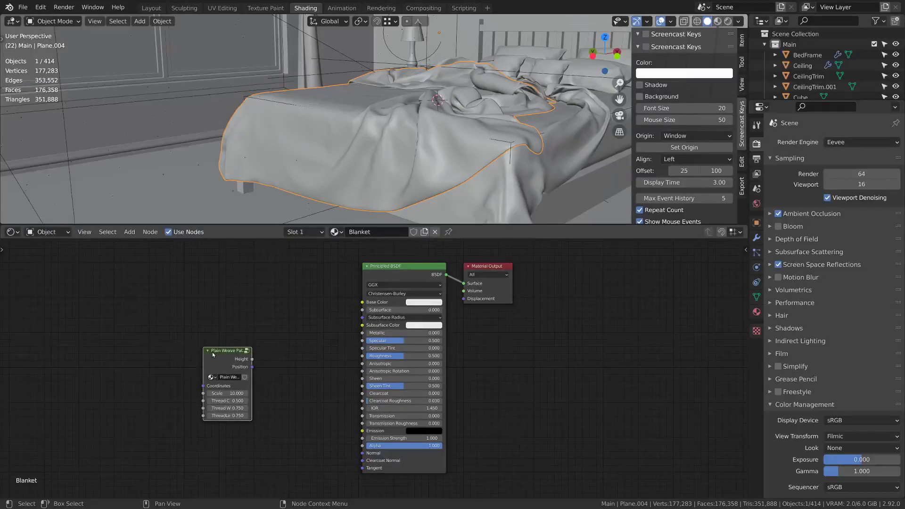
- Add a Texture Coordinate node, link its UV output to the weave pattern's Coordinates, and hide its unused sockets
{"action": "key", "text": "shift+a"}
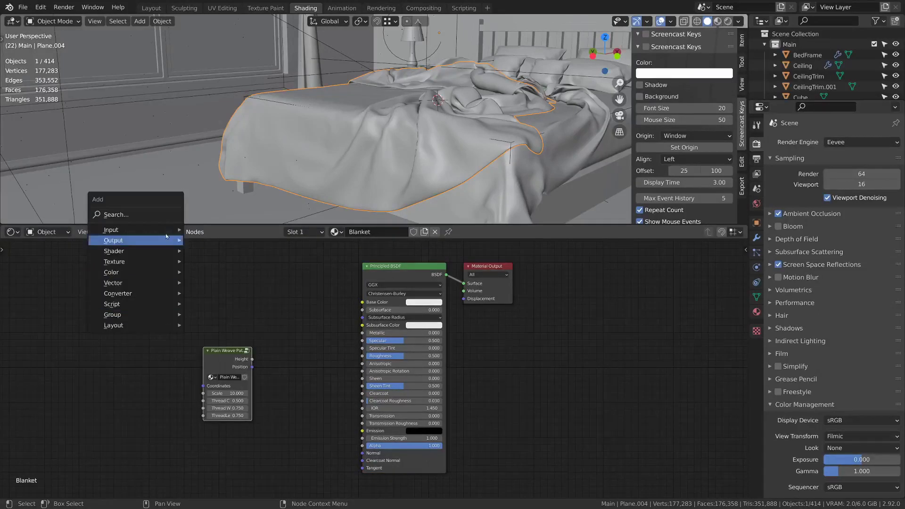
{"action": "left_click", "coordinate": [140, 213]}
{"action": "type", "text": "te"}
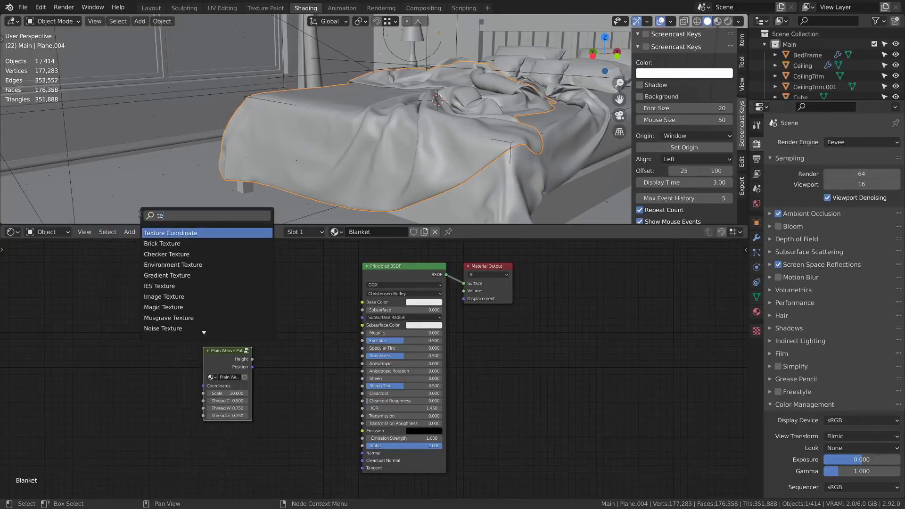
{"action": "key", "text": "Return"}
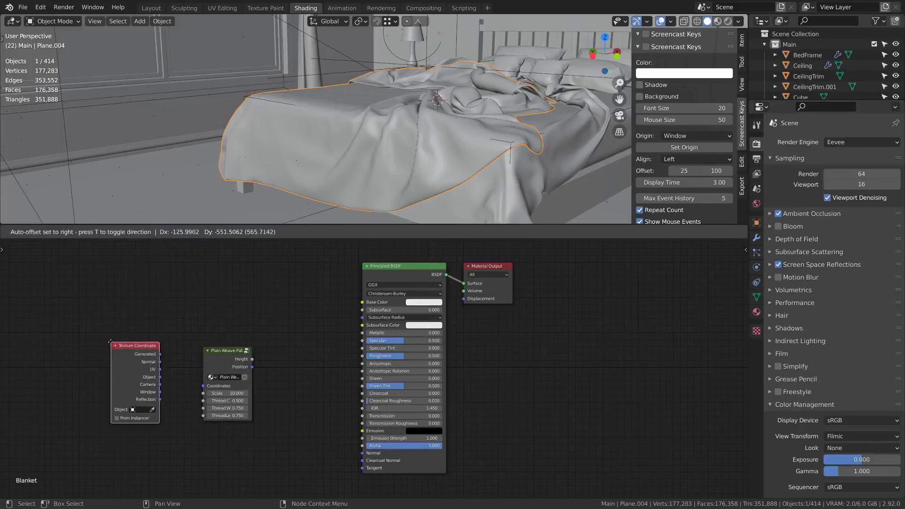
{"action": "left_click", "coordinate": [162, 364]}
{"action": "left_click_drag", "start_coordinate": [160, 370], "coordinate": [203, 385]}
{"action": "left_click_drag", "start_coordinate": [129, 366], "coordinate": [142, 370]}
{"action": "key", "text": "ctrl+h"}
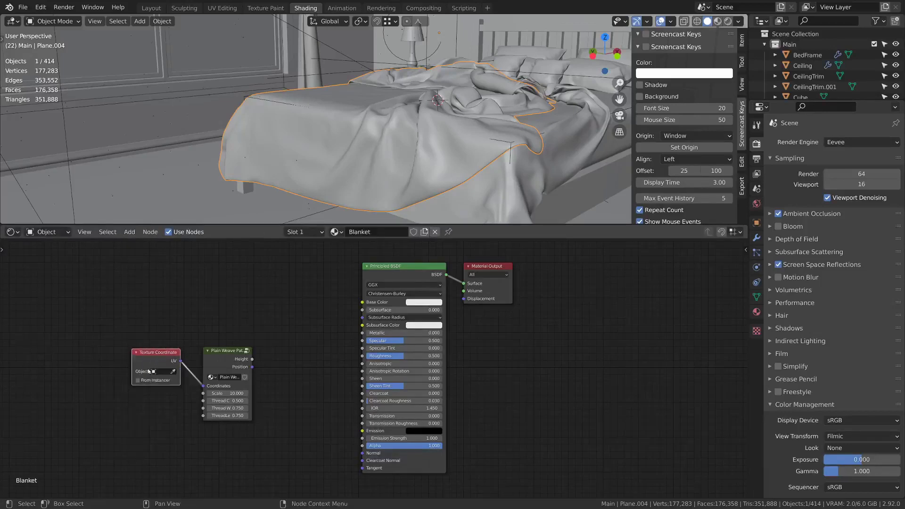
{"action": "left_click", "coordinate": [159, 371]}
{"action": "left_click", "coordinate": [161, 346]}
- Link the weave pattern's Height output to the Principled BSDF's Base Color and raise the pattern's Scale to about 168.5
{"action": "left_click_drag", "start_coordinate": [252, 359], "coordinate": [361, 302]}
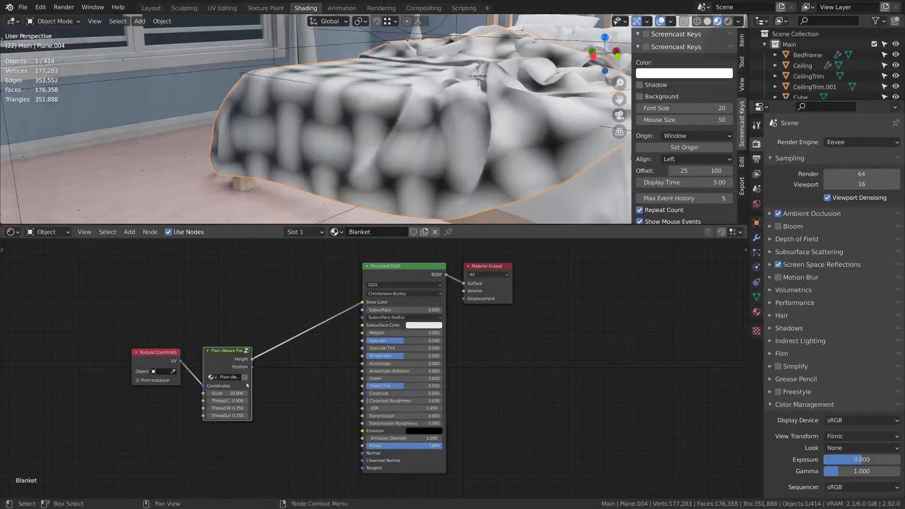
{"action": "left_click_drag", "start_coordinate": [218, 394], "coordinate": [259, 390]}
{"action": "middle_click_drag", "start_coordinate": [347, 347], "coordinate": [409, 374]}
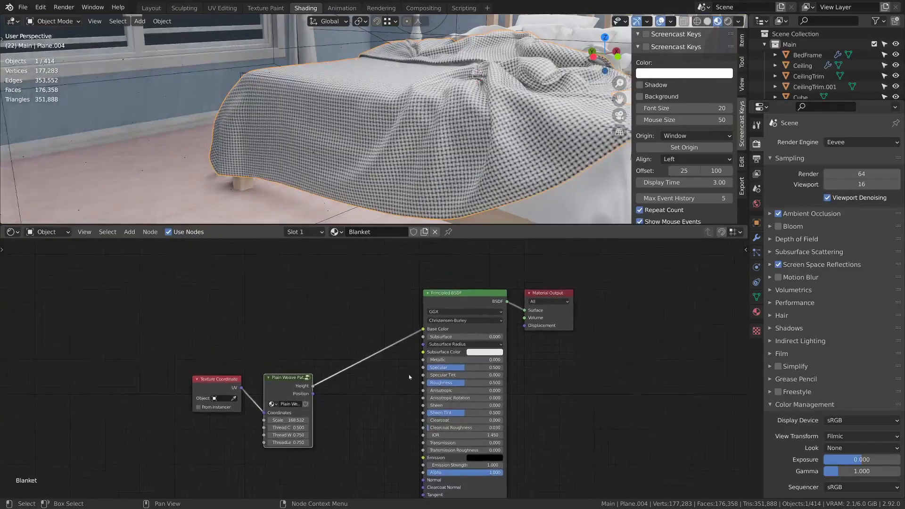
- Move the Texture Coordinate node aside and add a Vector Math node set to Length above the weave pattern
{"action": "left_click_drag", "start_coordinate": [220, 388], "coordinate": [149, 321]}
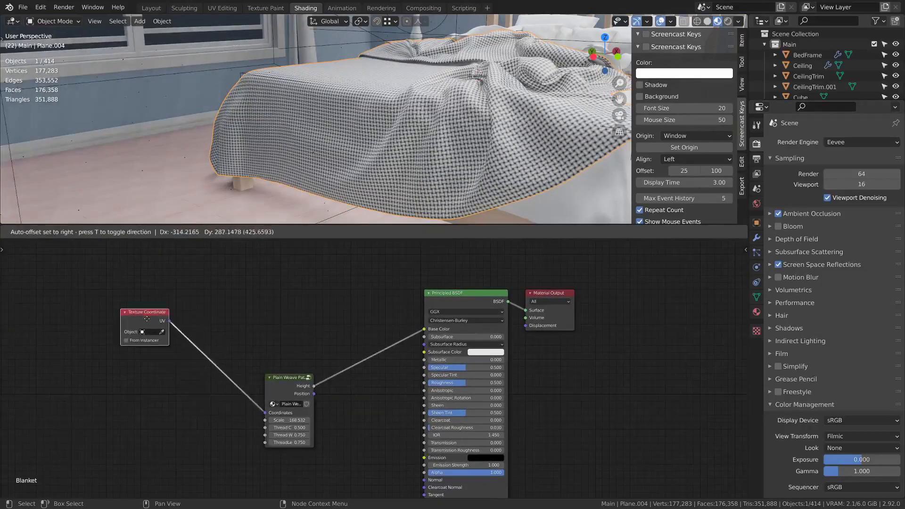
{"action": "key", "text": "shift+a"}
{"action": "left_click", "coordinate": [280, 296]}
{"action": "type", "text": "vector math"}
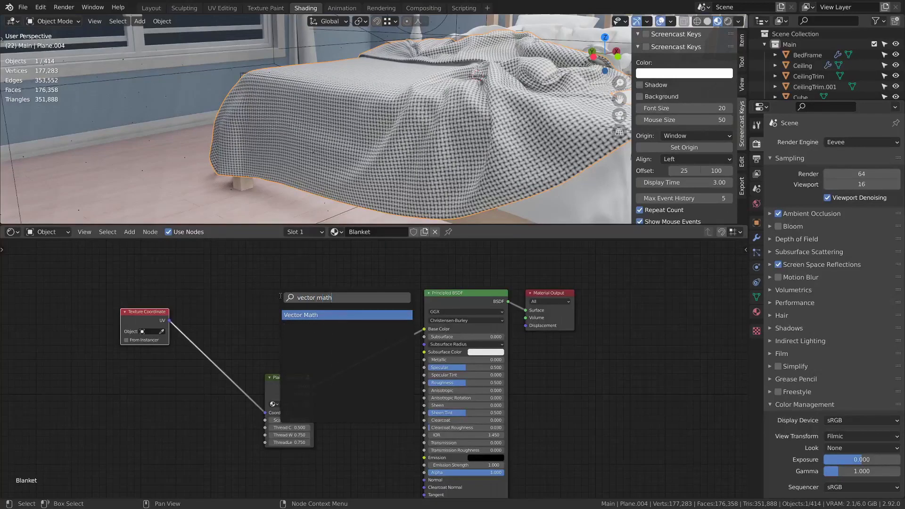
{"action": "key", "text": "Return"}
{"action": "left_click", "coordinate": [237, 271]}
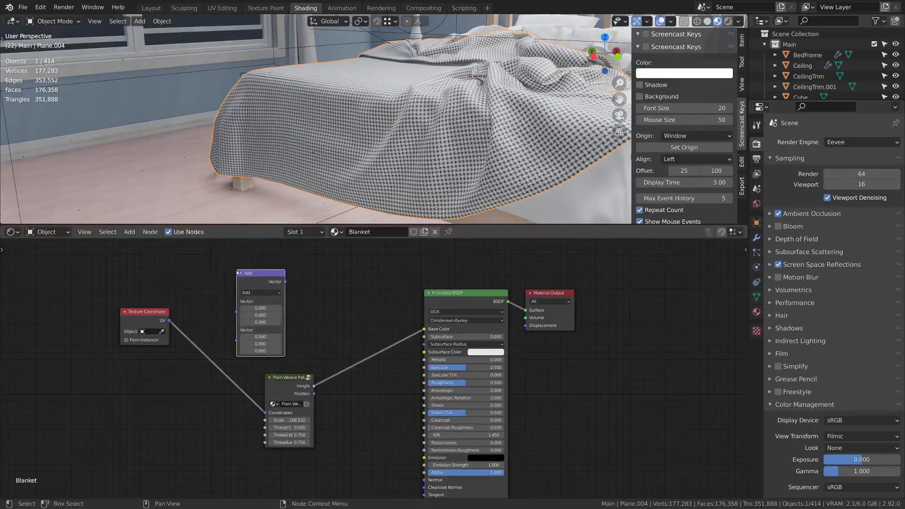
{"action": "left_click", "coordinate": [274, 293]}
{"action": "left_click", "coordinate": [273, 292]}
{"action": "left_click", "coordinate": [263, 294]}
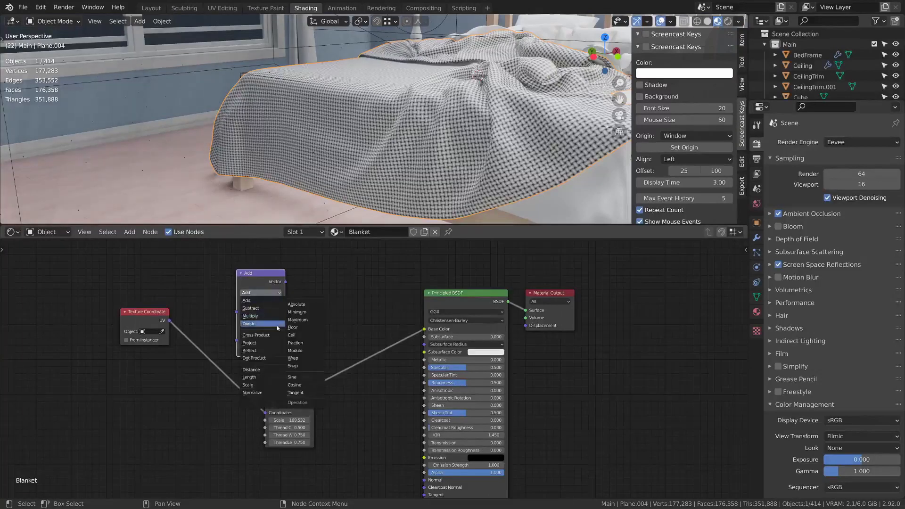
{"action": "left_click", "coordinate": [266, 378]}
- Link the Texture Coordinate's UV output to the Length node and preview the Length value on the blanket
{"action": "left_click_drag", "start_coordinate": [170, 320], "coordinate": [236, 311]}
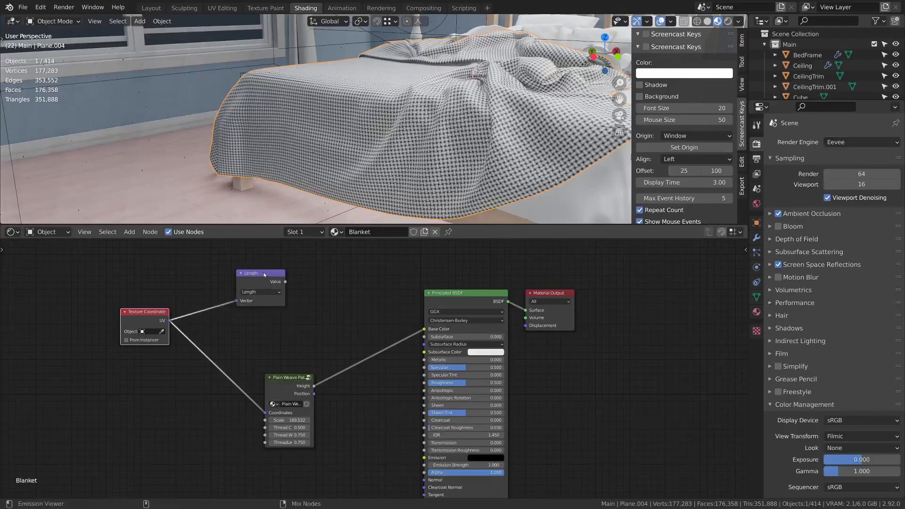
{"action": "left_click", "coordinate": [264, 273], "text": "ctrl+shift"}
{"action": "middle_click_drag", "start_coordinate": [464, 141], "coordinate": [328, 102]}
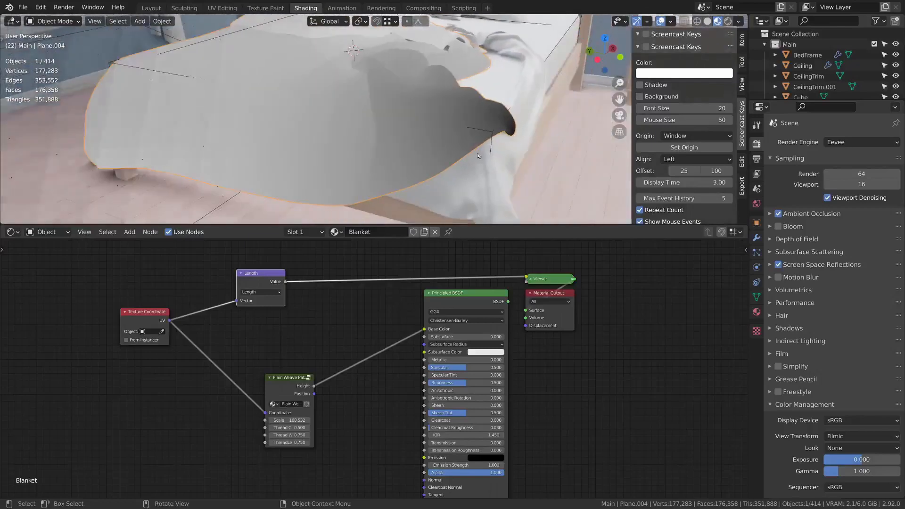
- Insert a ColorRamp after the Length node, running from white to black with the black stop at 0.667
{"action": "key", "text": "shift+a"}
{"action": "type", "text": "s"}
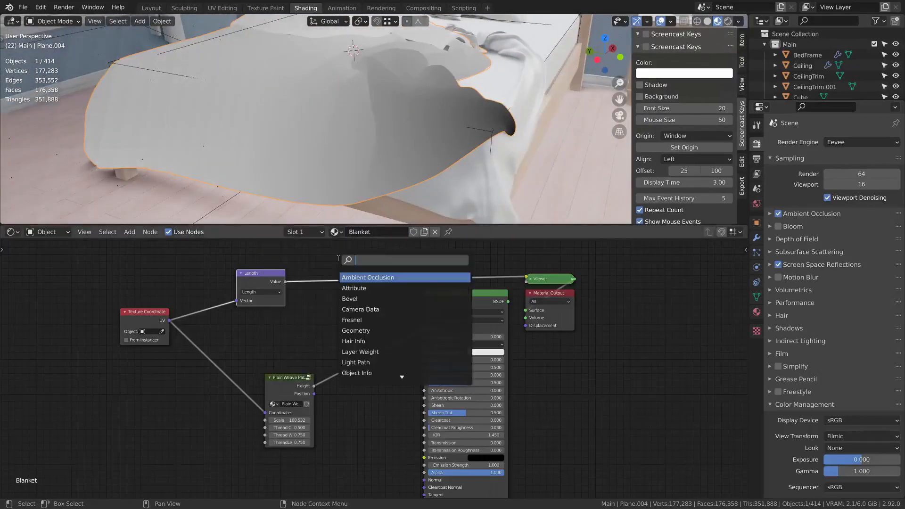
{"action": "type", "text": "color"}
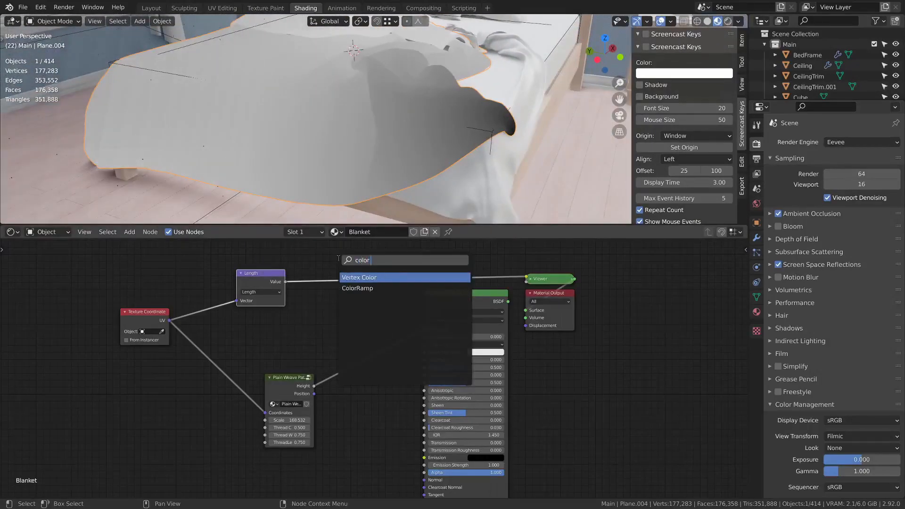
{"action": "key", "text": "Down"}
{"action": "key", "text": "Return"}
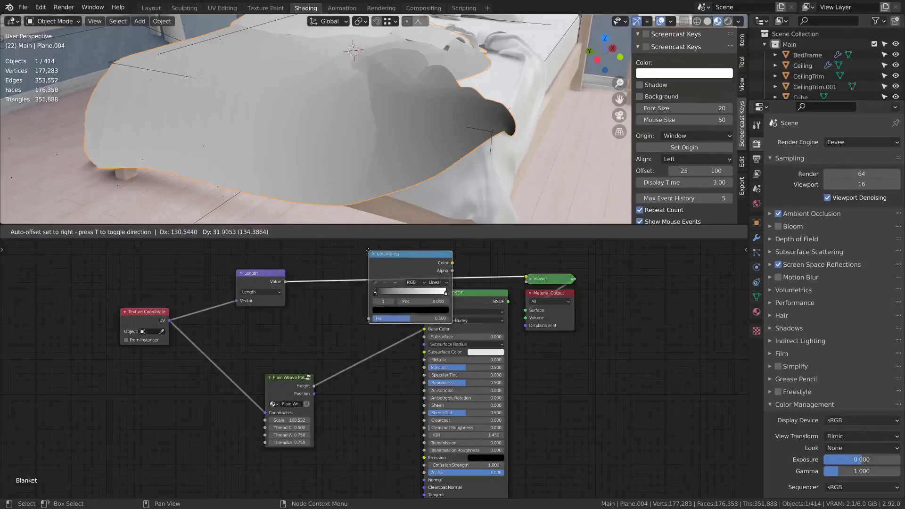
{"action": "left_click", "coordinate": [341, 249]}
{"action": "left_click_drag", "start_coordinate": [419, 292], "coordinate": [395, 178]}
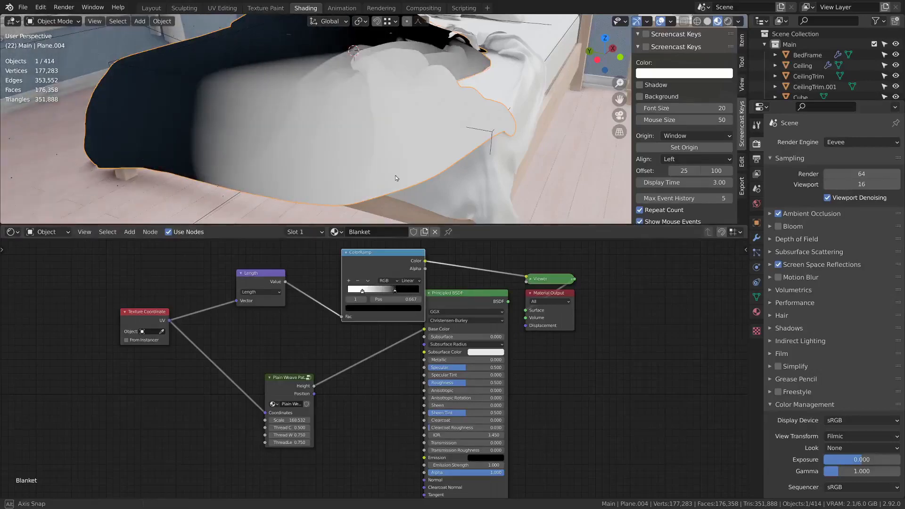
{"action": "middle_click_drag", "start_coordinate": [395, 178], "coordinate": [398, 86]}
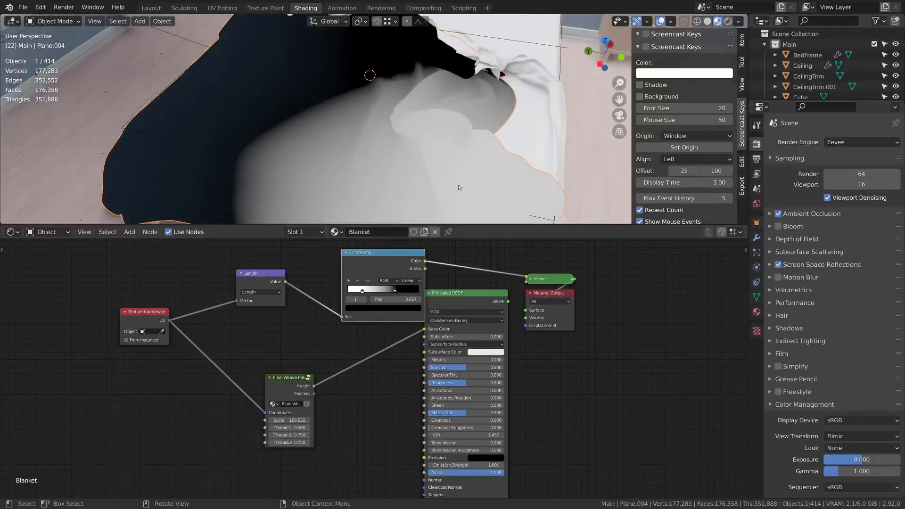
- Insert a Subtract vector math node with 0.5 on all three axes between the Texture Coordinate and Length nodes
{"action": "middle_click_drag", "start_coordinate": [273, 313], "coordinate": [375, 330]}
{"action": "left_click_drag", "start_coordinate": [358, 291], "coordinate": [401, 309]}
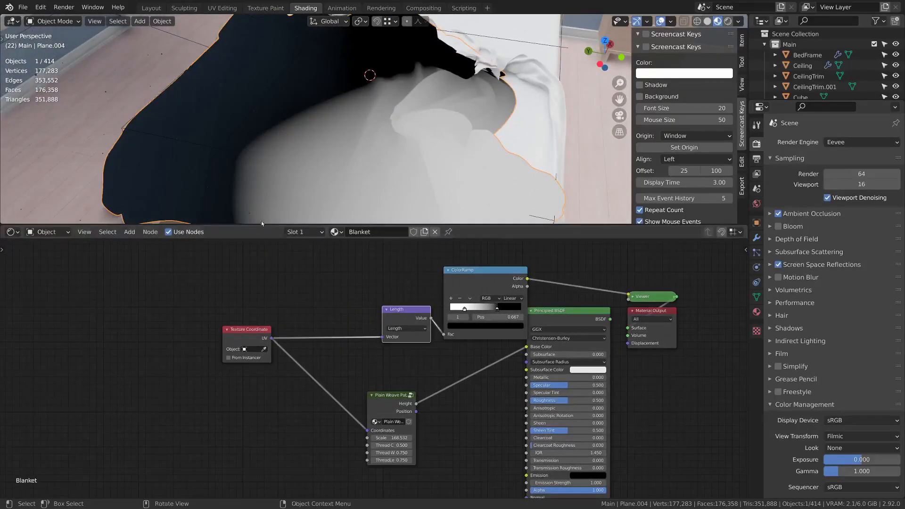
{"action": "middle_click_drag", "start_coordinate": [265, 334], "coordinate": [286, 325]}
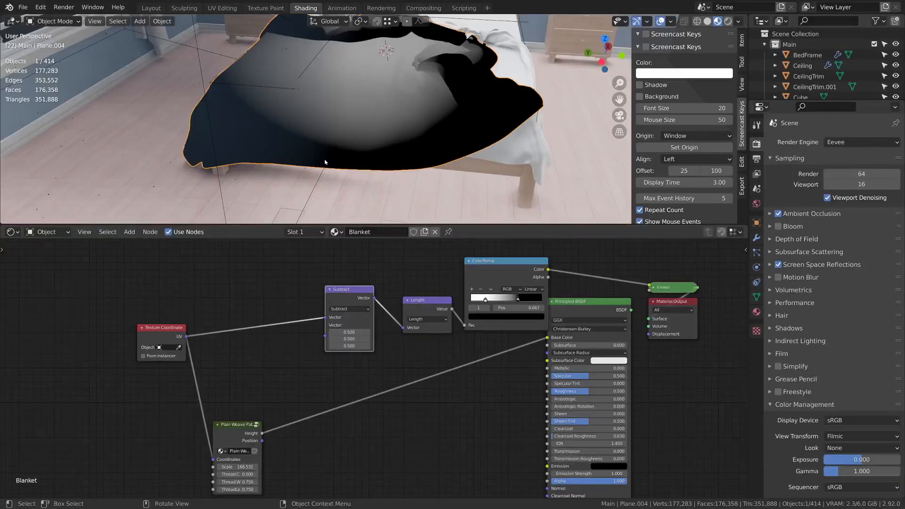
- Preview the Texture Coordinate, Subtract, Length and ColorRamp outputs in turn on the blanket
{"action": "left_click", "coordinate": [169, 339], "text": "ctrl+shift"}
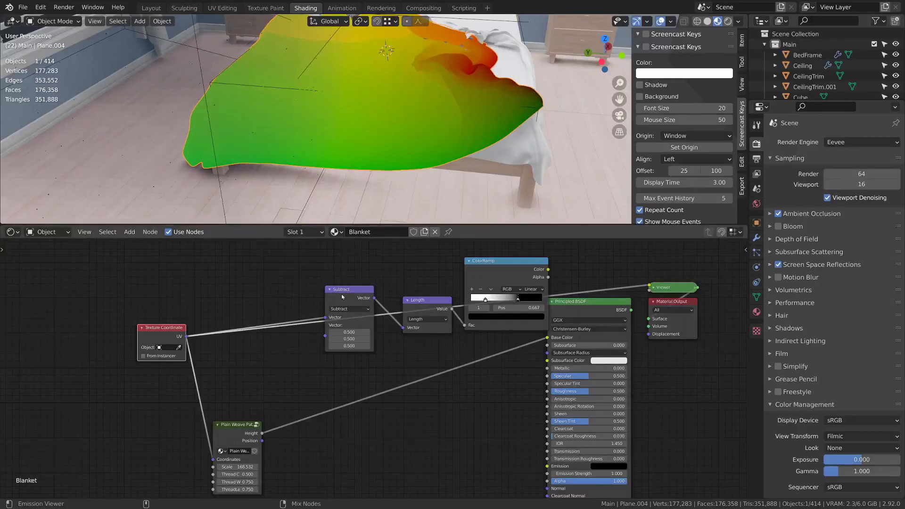
{"action": "left_click", "coordinate": [349, 314], "text": "ctrl+shift"}
{"action": "middle_click_drag", "start_coordinate": [375, 44], "coordinate": [396, 76]}
{"action": "left_click", "coordinate": [427, 314], "text": "ctrl+shift"}
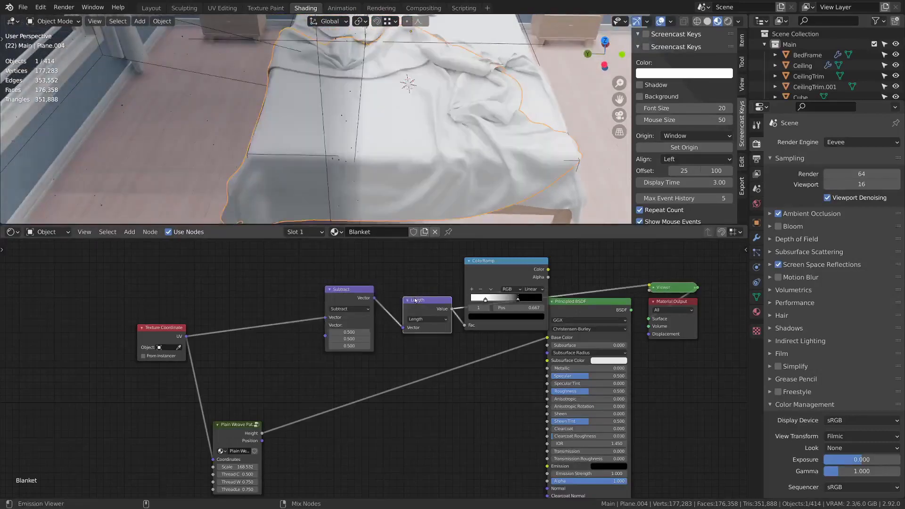
{"action": "left_click", "coordinate": [500, 265], "text": "ctrl+shift"}
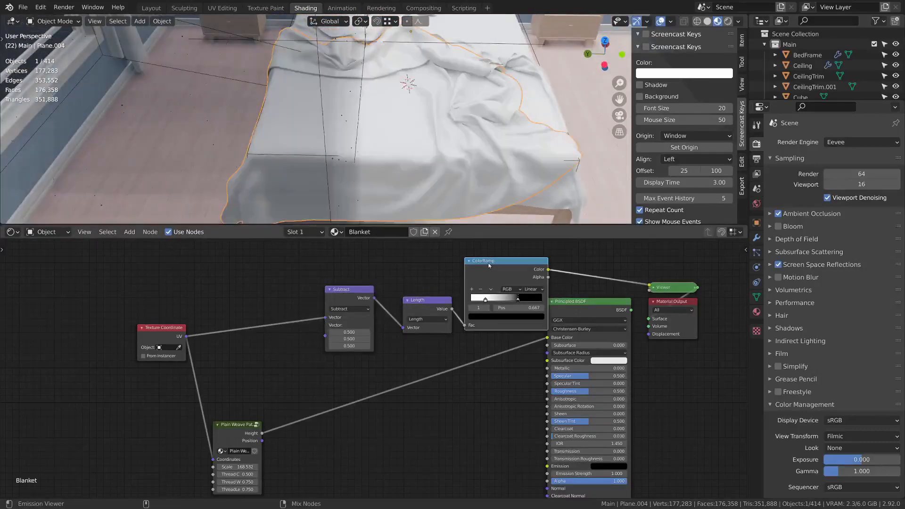
- Insert Multiply and Fraction vector math nodes between the Texture Coordinate and Subtract nodes, multiplying by 5 on all three axes
{"action": "middle_click_drag", "start_coordinate": [389, 150], "coordinate": [425, 124]}
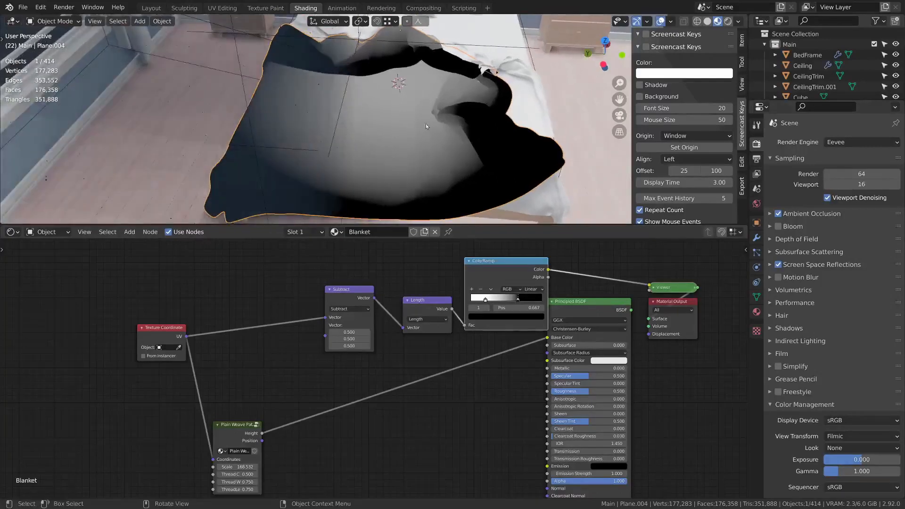
{"action": "left_click", "coordinate": [355, 297]}
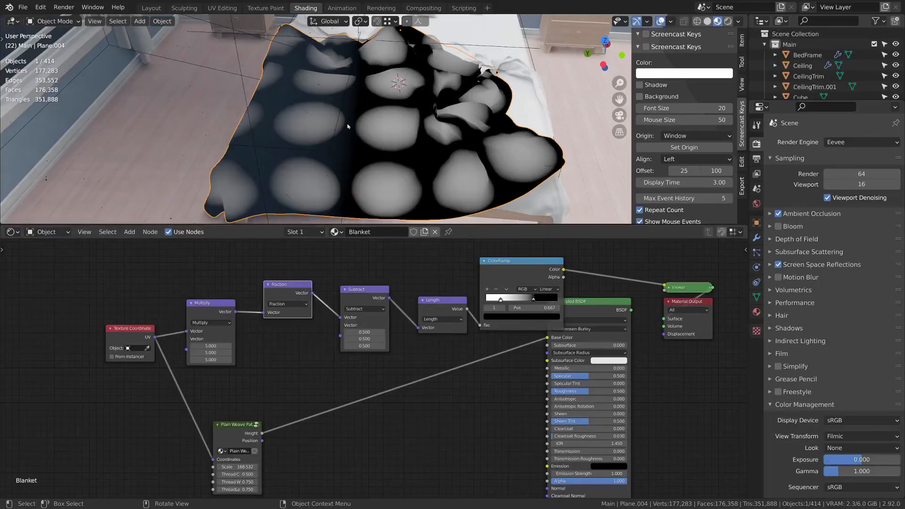
{"action": "scroll", "coordinate": [329, 321], "scroll_direction": "up", "scroll_amount": 2}
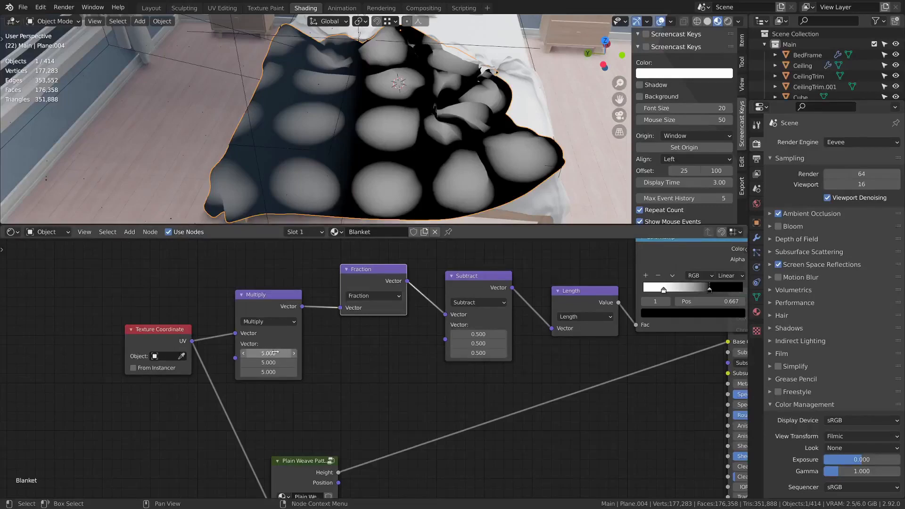
- Set the Multiply node's X and Z values to 78.452 and its Y value to 197.540
{"action": "left_click_drag", "start_coordinate": [269, 377], "coordinate": [311, 385]}
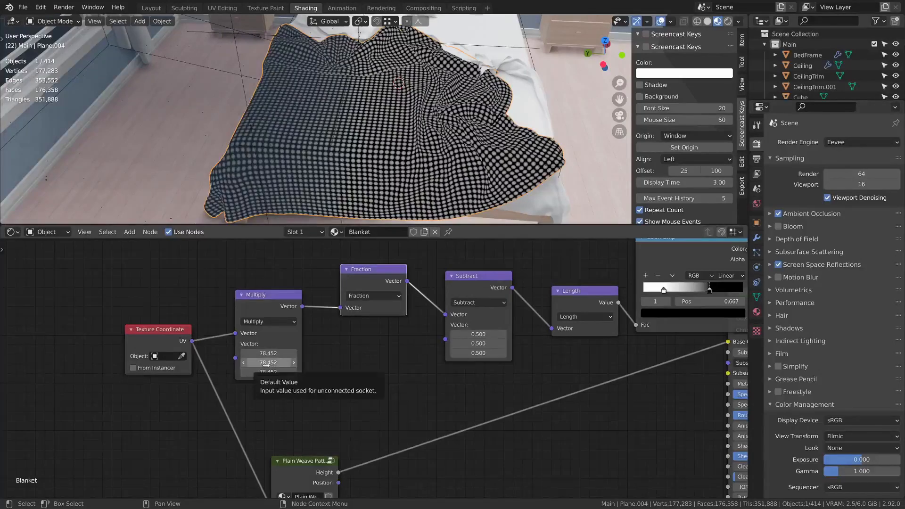
{"action": "left_click_drag", "start_coordinate": [268, 363], "coordinate": [298, 364]}
{"action": "scroll", "coordinate": [304, 189], "scroll_direction": "up", "scroll_amount": 3}
{"action": "scroll", "coordinate": [384, 134], "scroll_direction": "up", "scroll_amount": 6}
{"action": "scroll", "coordinate": [384, 135], "scroll_direction": "down", "scroll_amount": 5}
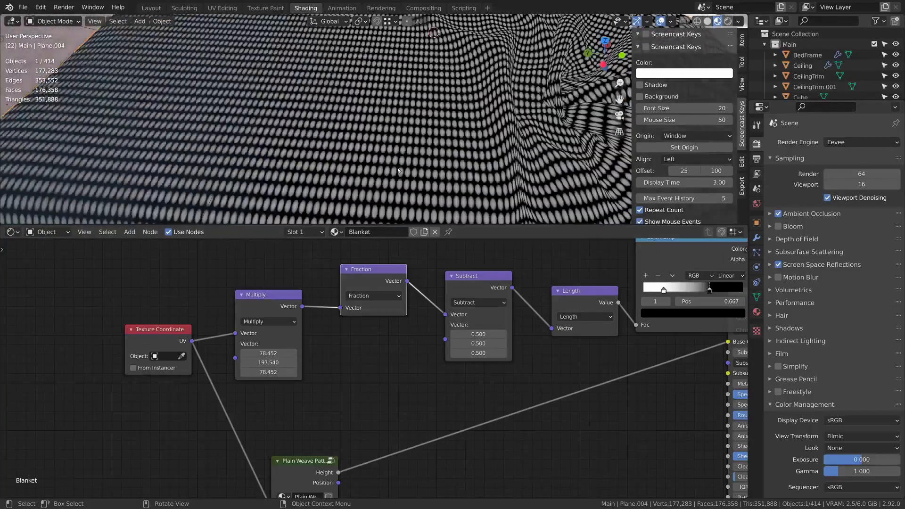
{"action": "scroll", "coordinate": [344, 142], "scroll_direction": "down", "scroll_amount": 2}
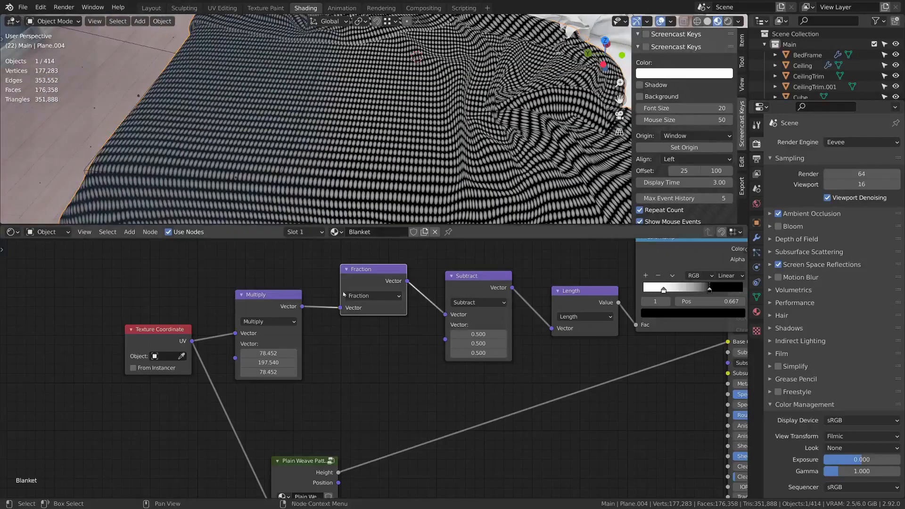
- Examine the two plain threads groups inside the Plain Weave Pattern group, and return to the main node tree
{"action": "scroll", "coordinate": [443, 367], "scroll_direction": "down", "scroll_amount": 1}
{"action": "middle_click_drag", "start_coordinate": [443, 366], "coordinate": [433, 290]}
{"action": "left_click", "coordinate": [287, 383]}
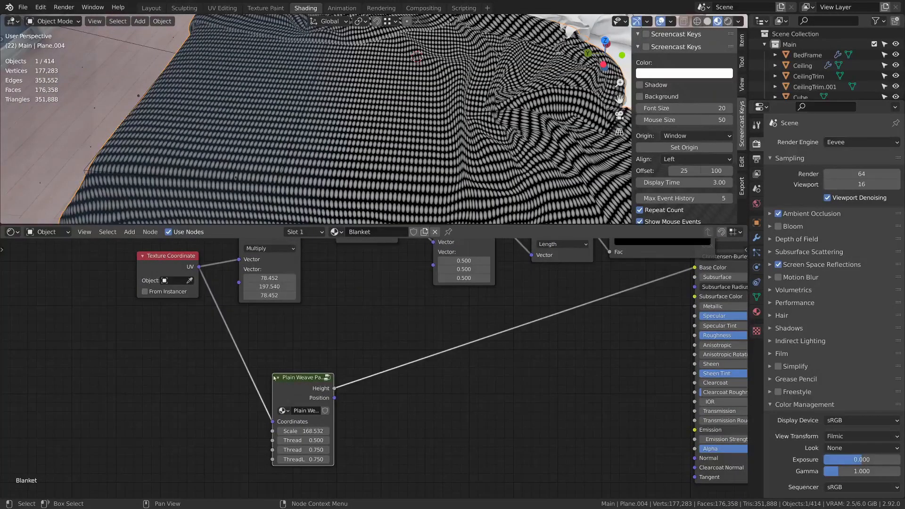
{"action": "key", "text": "Tab"}
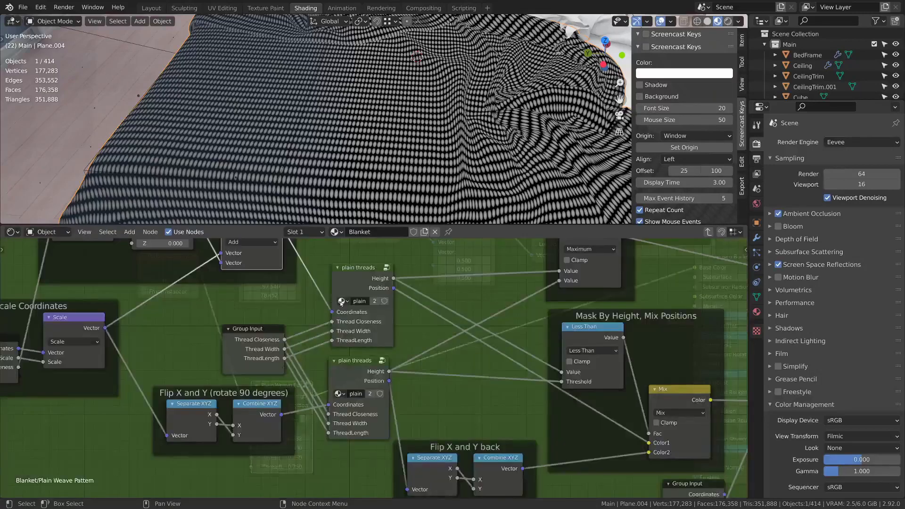
{"action": "left_click", "coordinate": [368, 287]}
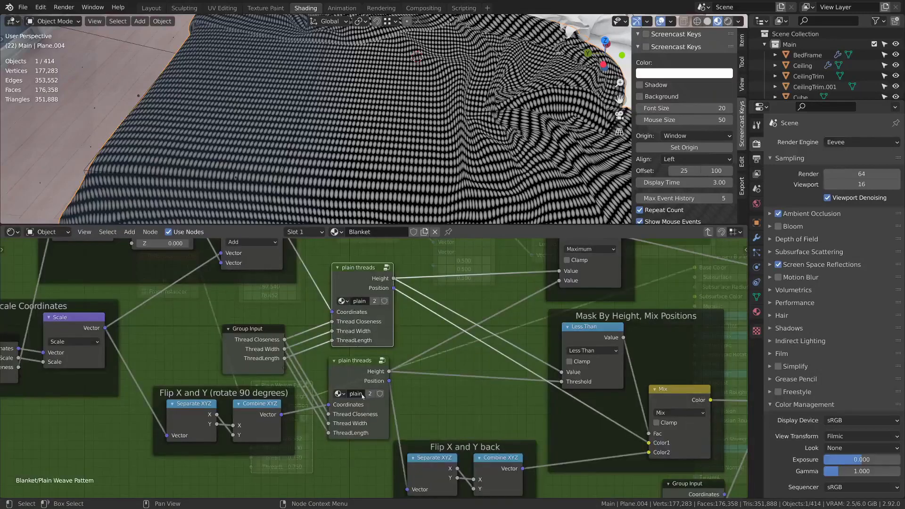
{"action": "left_click", "coordinate": [363, 370]}
{"action": "left_click", "coordinate": [367, 282]}
{"action": "left_click", "coordinate": [363, 361]}
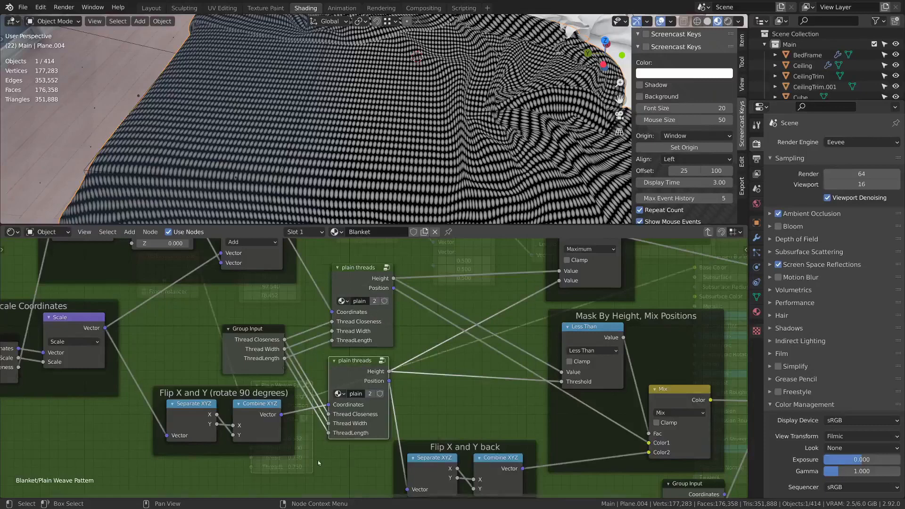
{"action": "key", "text": "Tab"}
{"action": "key", "text": "Tab"}
{"action": "left_click", "coordinate": [262, 426]}
{"action": "key", "text": "Tab"}
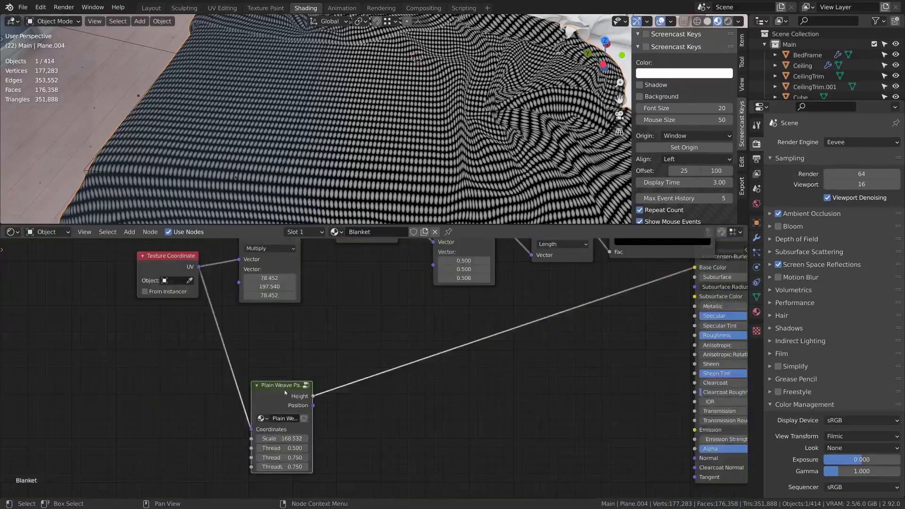
- Add a plain threads group fed by the Multiply node with X and Y at 50, and preview its Height on the blanket
{"action": "key", "text": "shift+a"}
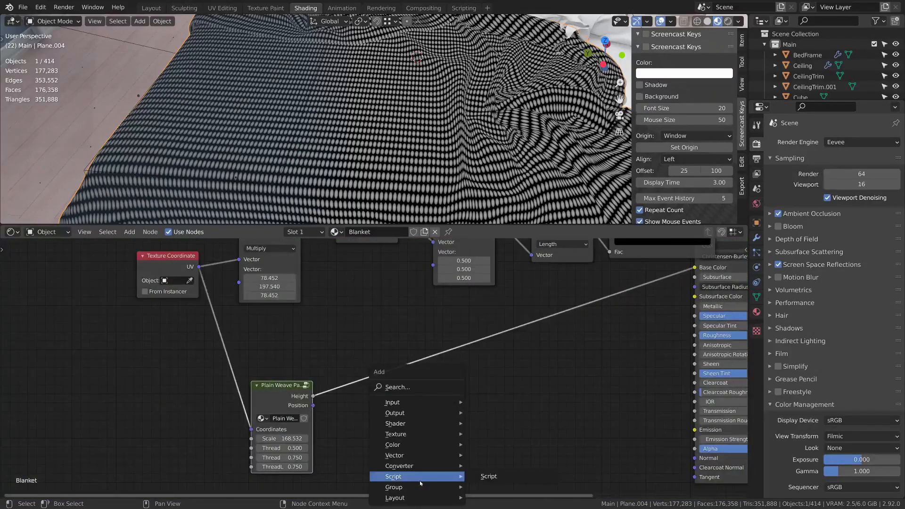
{"action": "mouse_move", "coordinate": [415, 489]}
{"action": "left_click", "coordinate": [498, 440]}
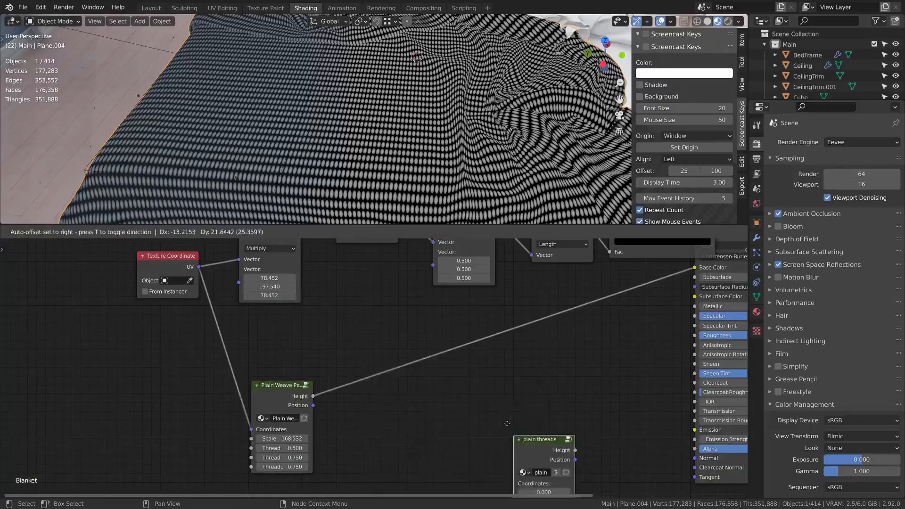
{"action": "left_click", "coordinate": [509, 371]}
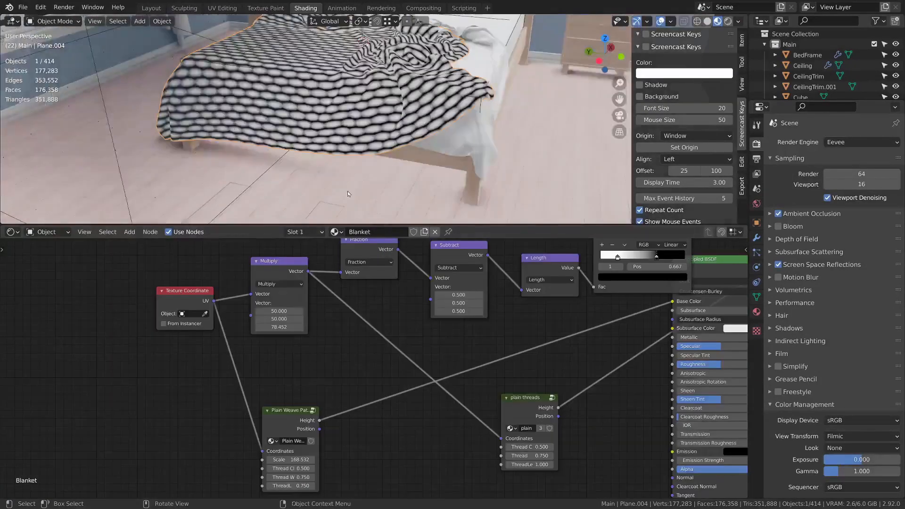
{"action": "scroll", "coordinate": [367, 141], "scroll_direction": "up", "scroll_amount": 6}
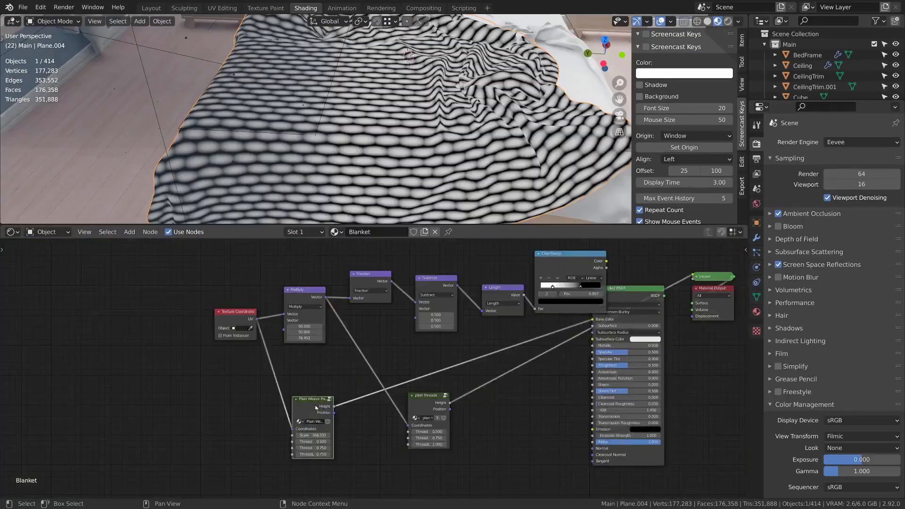
- Examine how the Plain Weave Pattern group flips X and Y for the second threads and combines both heights with Maximum
{"action": "key", "text": "Tab"}
{"action": "scroll", "coordinate": [264, 300], "scroll_direction": "up", "scroll_amount": 1}
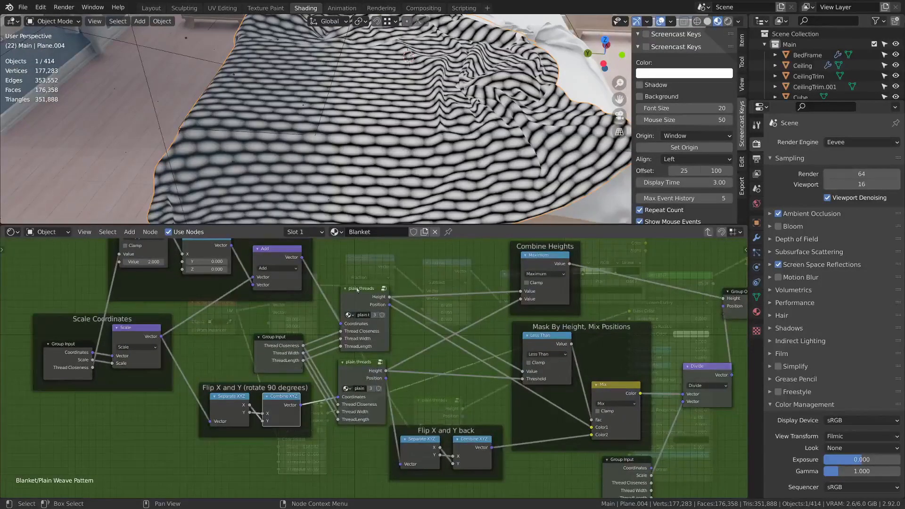
{"action": "scroll", "coordinate": [327, 386], "scroll_direction": "up", "scroll_amount": 3}
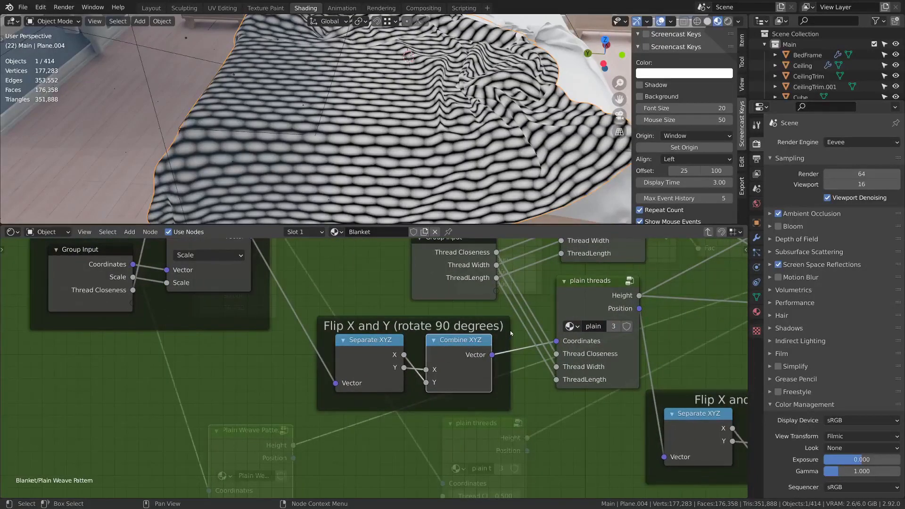
{"action": "middle_click_drag", "start_coordinate": [622, 311], "coordinate": [533, 331]}
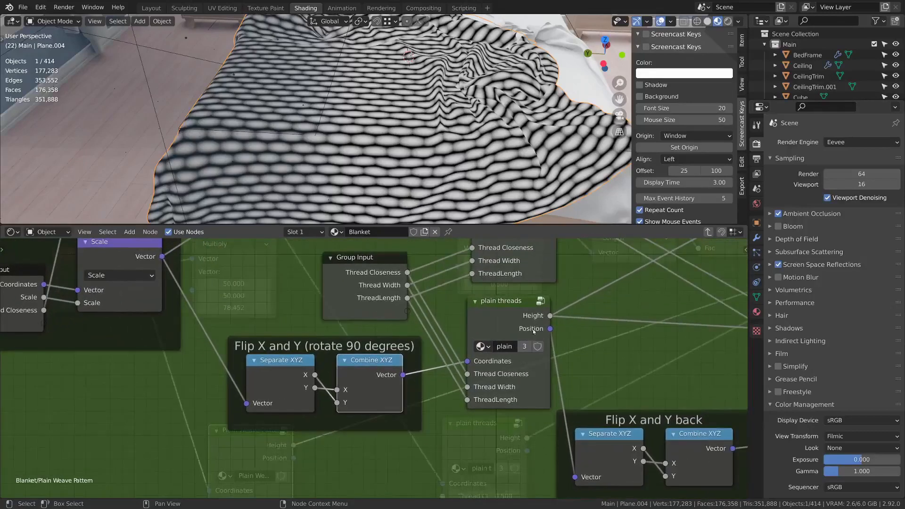
{"action": "middle_click_drag", "start_coordinate": [658, 308], "coordinate": [329, 376]}
{"action": "scroll", "coordinate": [330, 375], "scroll_direction": "down", "scroll_amount": 3}
{"action": "middle_click_drag", "start_coordinate": [442, 252], "coordinate": [426, 329]}
{"action": "scroll", "coordinate": [426, 330], "scroll_direction": "up", "scroll_amount": 2}
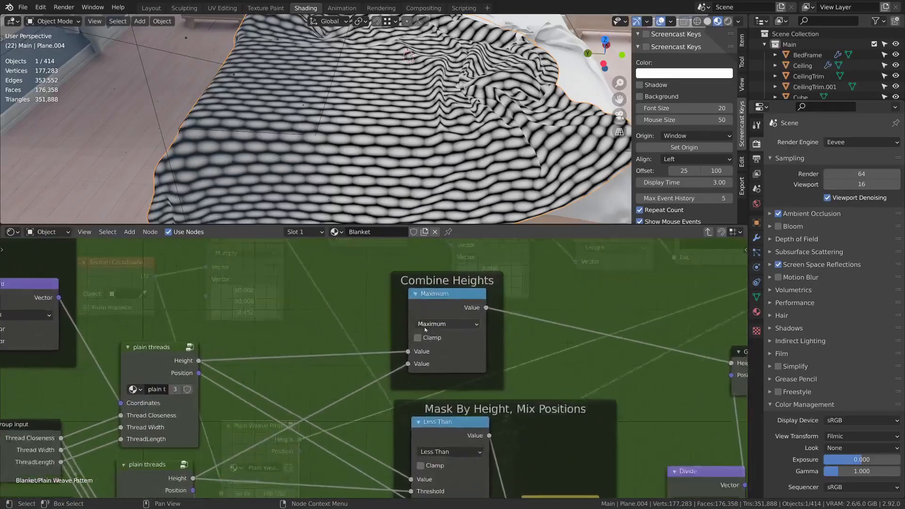
{"action": "scroll", "coordinate": [425, 329], "scroll_direction": "up", "scroll_amount": 1}
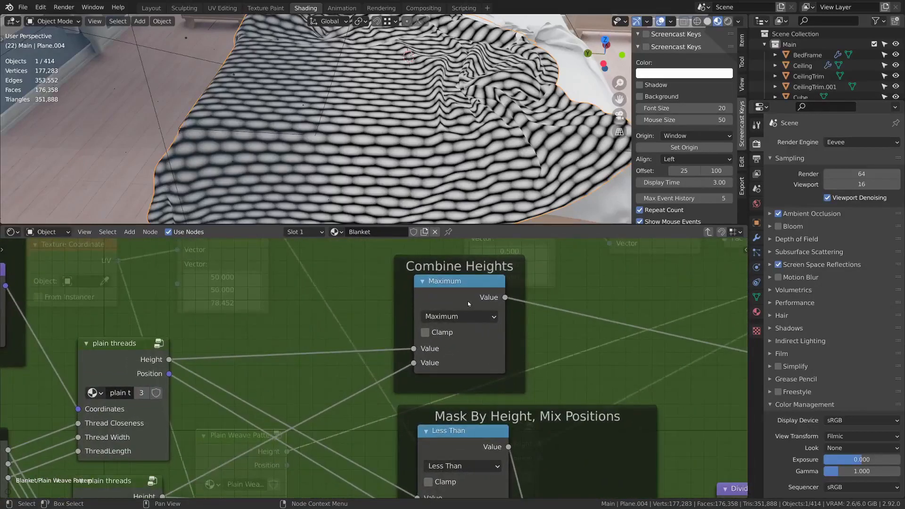
{"action": "key", "text": "Tab"}
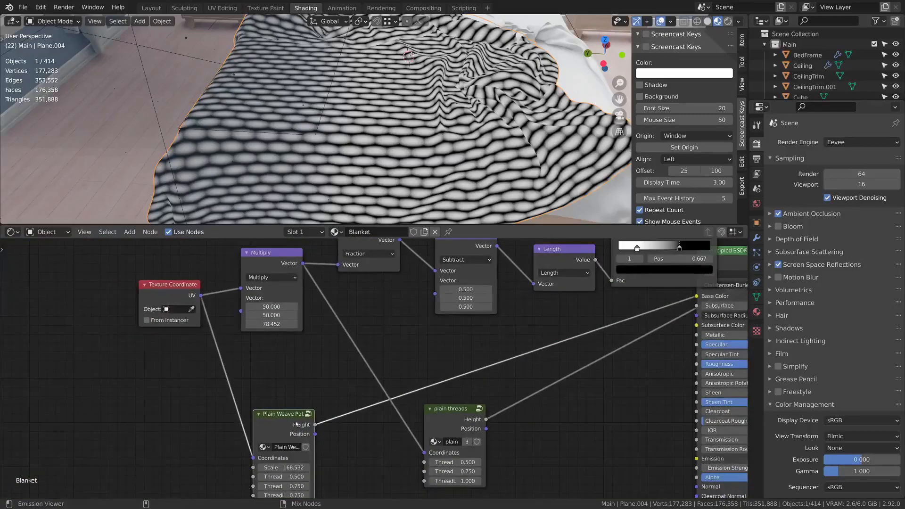
- Preview the Plain Weave Pattern's Height on the blanket and remove the Multiply-to-ColorRamp chain and the separate plain threads group
{"action": "left_click", "coordinate": [297, 424], "text": "ctrl+shift"}
{"action": "scroll", "coordinate": [412, 155], "scroll_direction": "up", "scroll_amount": 10}
{"action": "scroll", "coordinate": [390, 144], "scroll_direction": "down", "scroll_amount": 5}
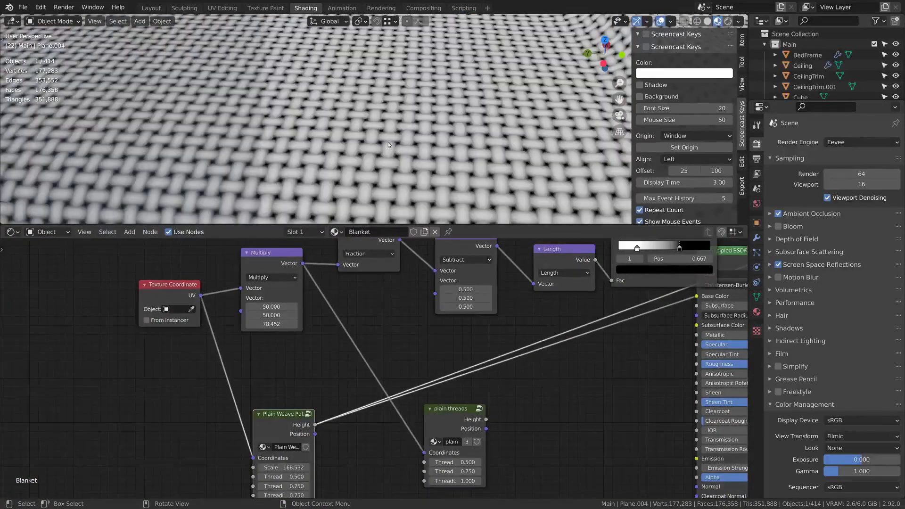
{"action": "scroll", "coordinate": [361, 146], "scroll_direction": "up", "scroll_amount": 6}
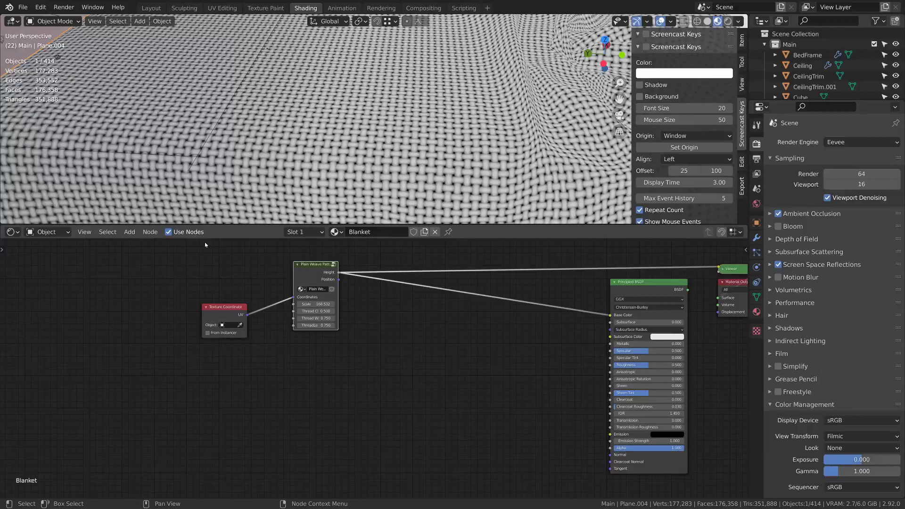
{"action": "key", "text": "Tab"}
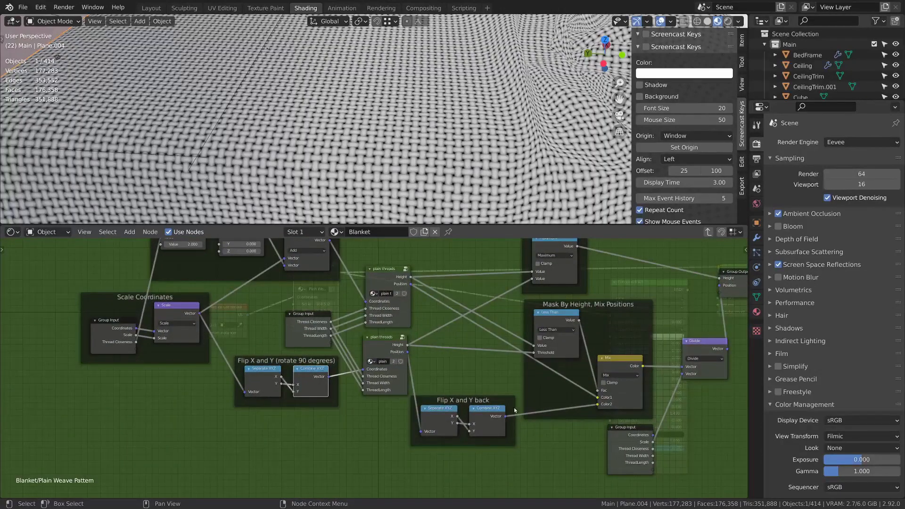
{"action": "key", "text": "Tab"}
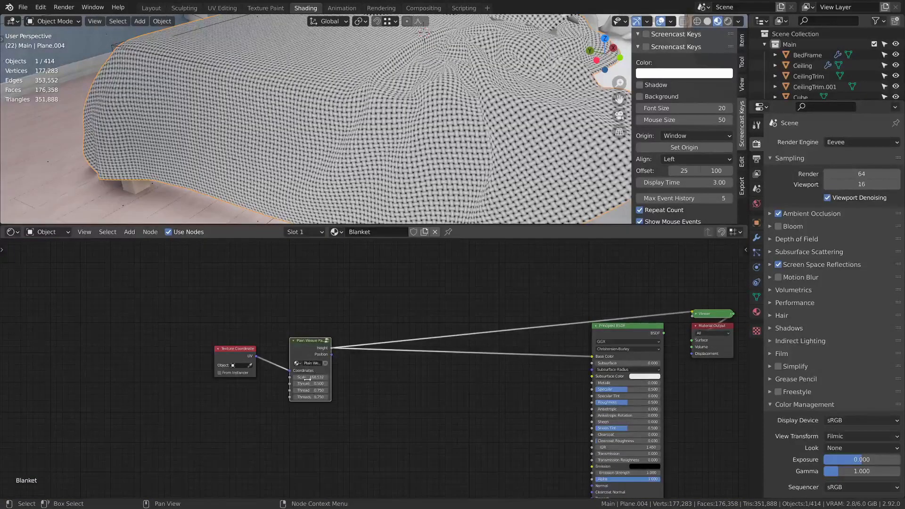
- Set the Plain Weave Pattern's Scale to 742.300 for a finer weave, checking it on the blanket
{"action": "left_click_drag", "start_coordinate": [306, 377], "coordinate": [368, 386]}
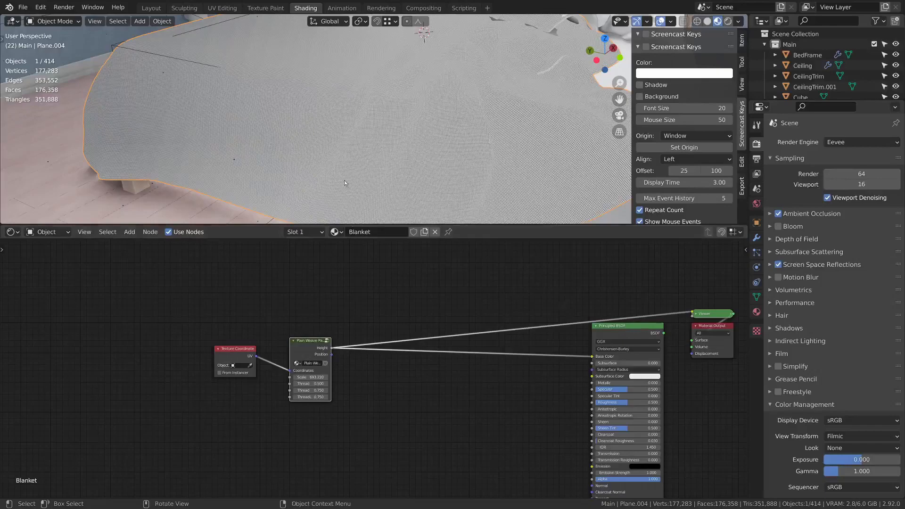
{"action": "scroll", "coordinate": [325, 180], "scroll_direction": "up", "scroll_amount": 3}
{"action": "middle_click_drag", "start_coordinate": [344, 176], "coordinate": [434, 150]}
{"action": "scroll", "coordinate": [360, 156], "scroll_direction": "down", "scroll_amount": 2}
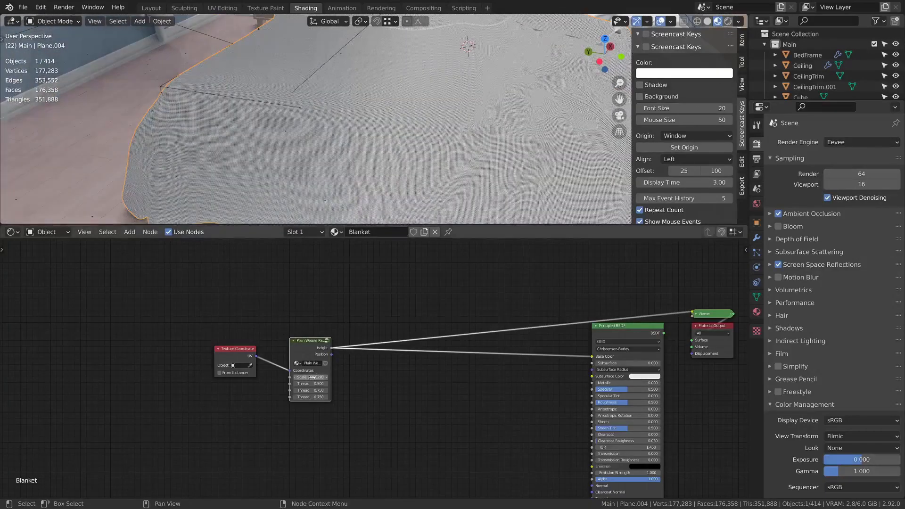
{"action": "left_click_drag", "start_coordinate": [316, 377], "coordinate": [332, 381]}
{"action": "middle_click_drag", "start_coordinate": [451, 106], "coordinate": [438, 134]}
{"action": "scroll", "coordinate": [437, 136], "scroll_direction": "up", "scroll_amount": 4}
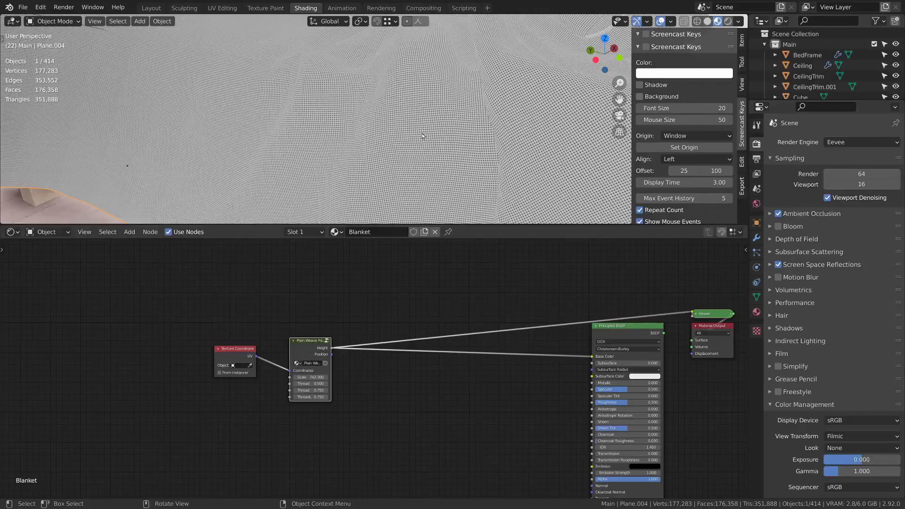
{"action": "key", "text": "shift+a"}
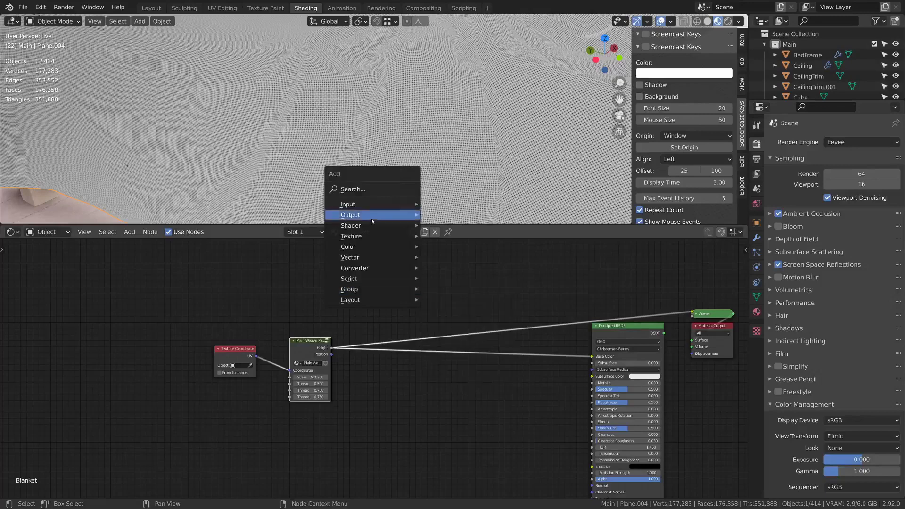
{"action": "left_click", "coordinate": [380, 188]}
{"action": "type", "text": "caer"}
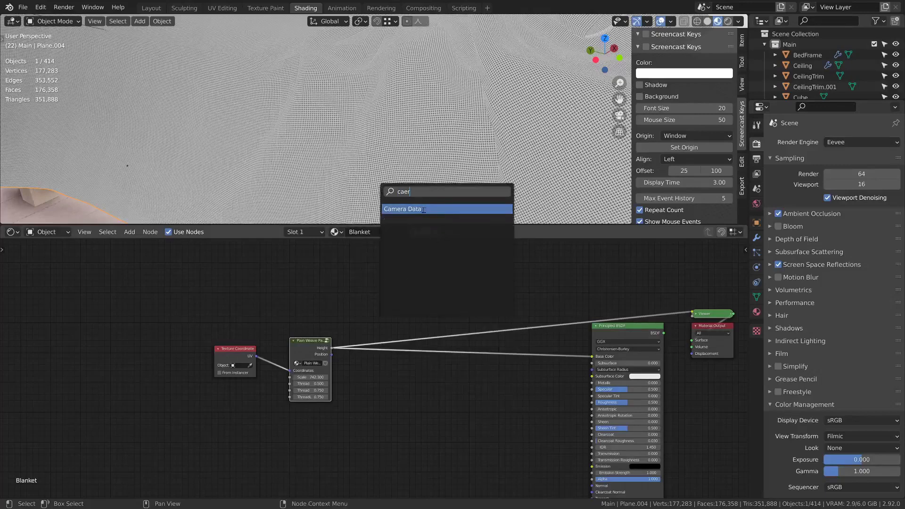
{"action": "left_click", "coordinate": [423, 209]}
{"action": "left_click", "coordinate": [381, 287]}
{"action": "scroll", "coordinate": [330, 278], "scroll_direction": "up", "scroll_amount": 3}
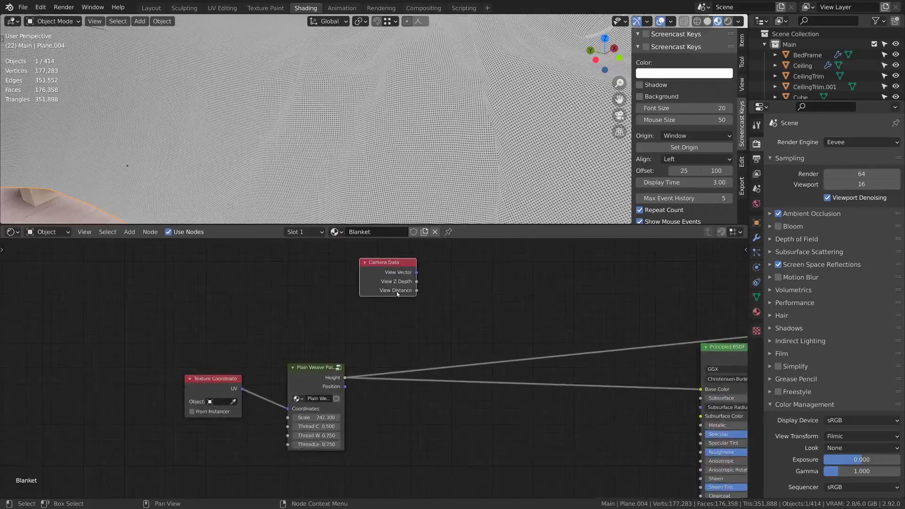
{"action": "mouse_move", "coordinate": [397, 291]}
{"action": "left_mouse_down"}
{"action": "mouse_move", "coordinate": [448, 311]}
{"action": "mouse_move", "coordinate": [411, 298]}
{"action": "left_mouse_up"}
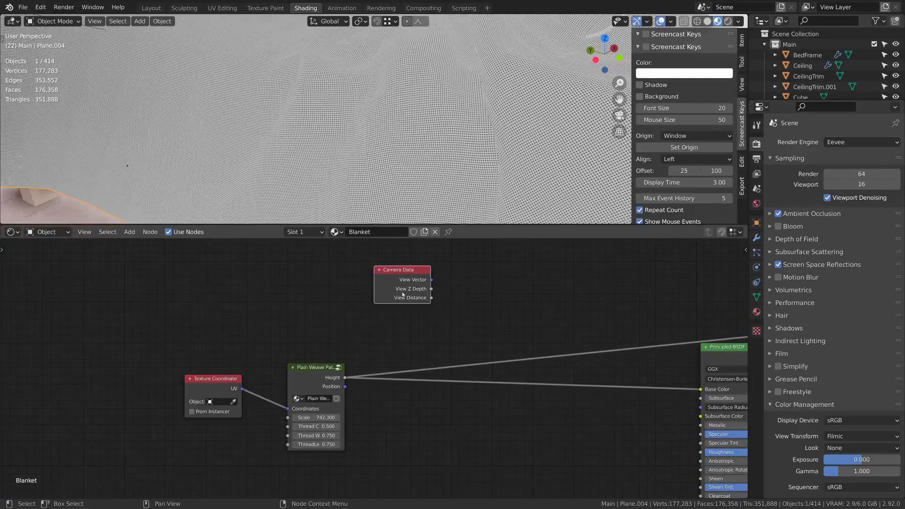
{"action": "key", "text": "x"}
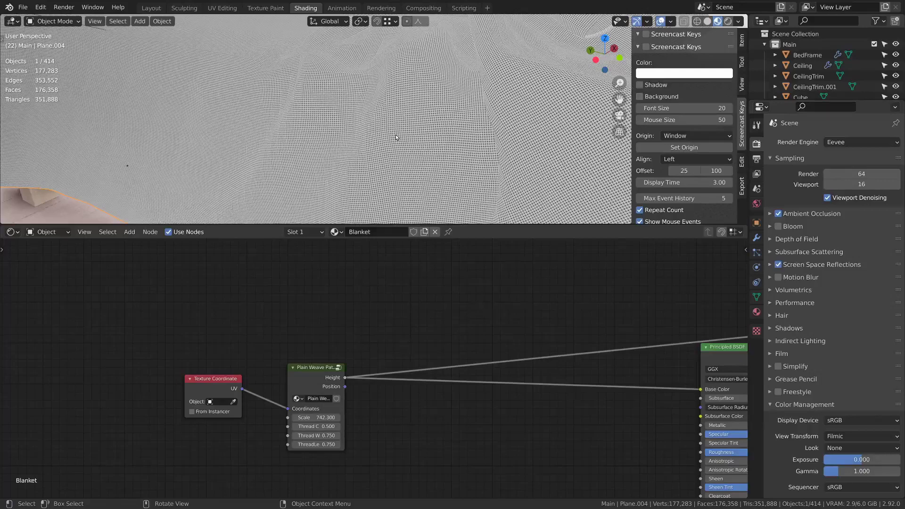
- Reconnect the Principled BSDF output to the Material Output's Surface so the blanket shows its full shader
{"action": "scroll", "coordinate": [396, 137], "scroll_direction": "down", "scroll_amount": 5}
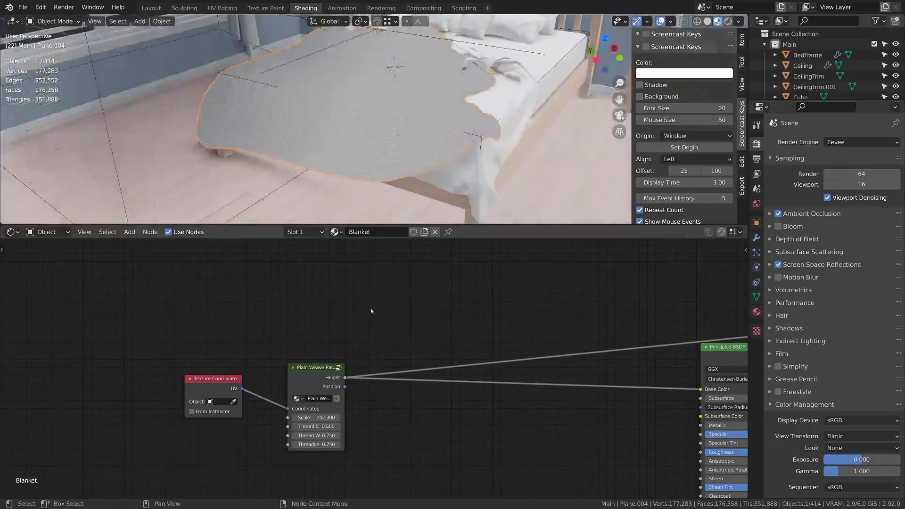
{"action": "left_click", "coordinate": [323, 368]}
{"action": "key", "text": "Home"}
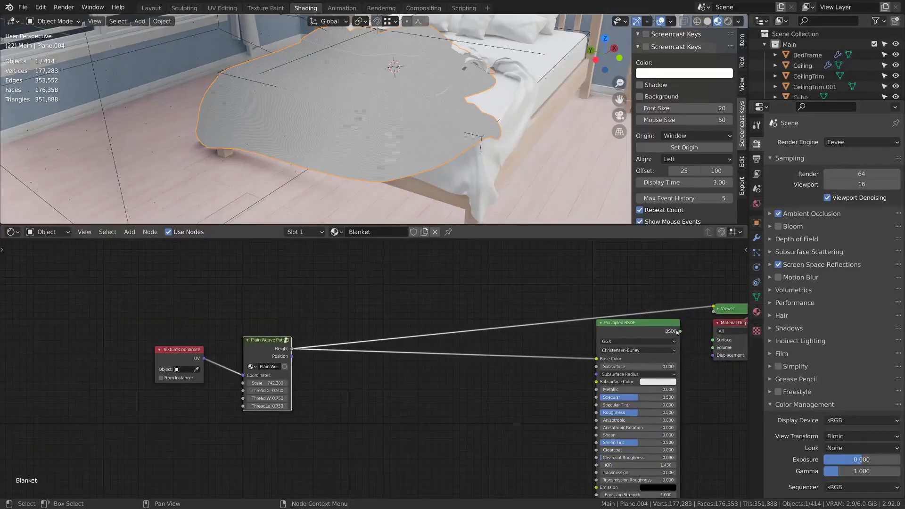
{"action": "mouse_move", "coordinate": [679, 331]}
{"action": "left_mouse_down"}
{"action": "mouse_move", "coordinate": [713, 349]}
{"action": "mouse_move", "coordinate": [712, 339]}
{"action": "left_mouse_up"}
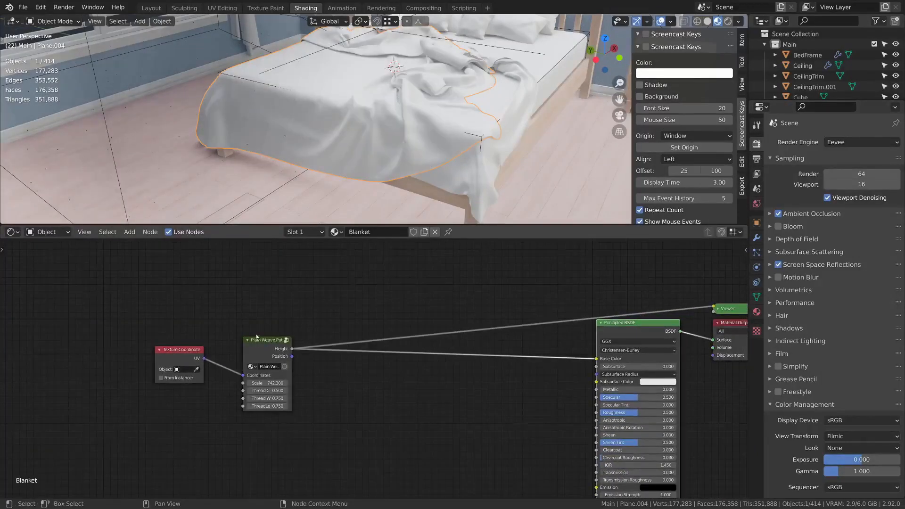
- Coarsen the weave by setting the Plain Weave Pattern's Scale to 636.424, checking the folds on the blanket
{"action": "scroll", "coordinate": [257, 337], "scroll_direction": "up", "scroll_amount": 4}
{"action": "mouse_move", "coordinate": [302, 375]}
{"action": "left_mouse_down"}
{"action": "mouse_move", "coordinate": [286, 364]}
{"action": "mouse_move", "coordinate": [308, 375]}
{"action": "left_mouse_up"}
{"action": "scroll", "coordinate": [417, 157], "scroll_direction": "up", "scroll_amount": 5}
{"action": "mouse_move", "coordinate": [424, 207]}
{"action": "middle_mouse_down"}
{"action": "mouse_move", "coordinate": [414, 232]}
{"action": "mouse_move", "coordinate": [414, 198]}
{"action": "middle_mouse_up"}
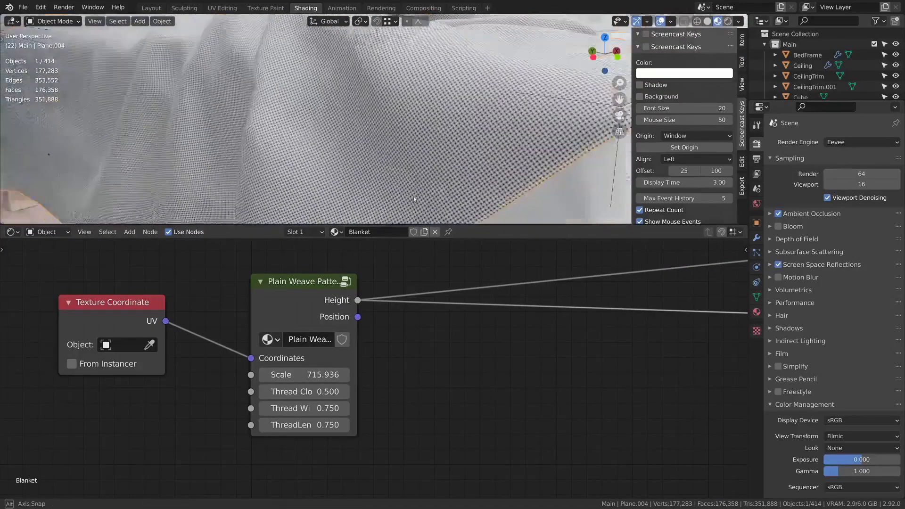
{"action": "scroll", "coordinate": [425, 196], "scroll_direction": "down", "scroll_amount": 5}
{"action": "left_click_drag", "start_coordinate": [306, 375], "coordinate": [287, 376]}
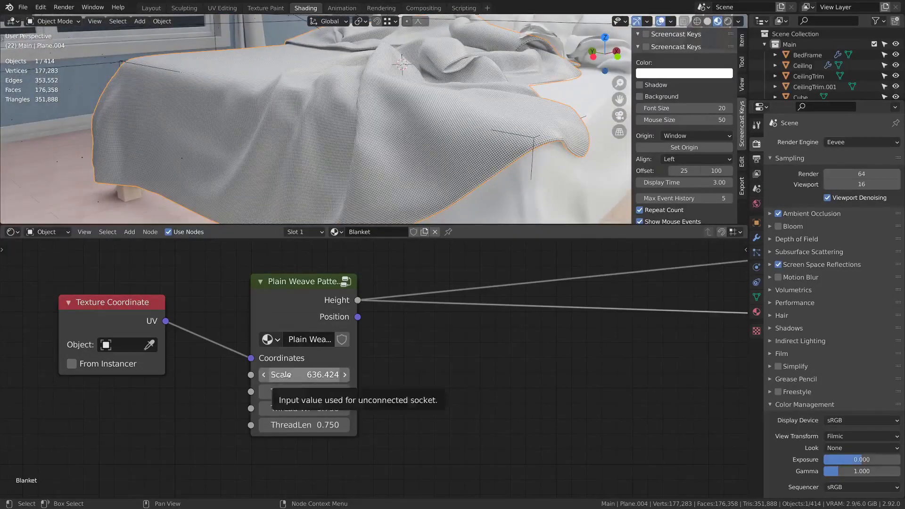
{"action": "mouse_move", "coordinate": [449, 126]}
{"action": "middle_mouse_down"}
{"action": "mouse_move", "coordinate": [467, 123]}
{"action": "mouse_move", "coordinate": [456, 111]}
{"action": "middle_mouse_up"}
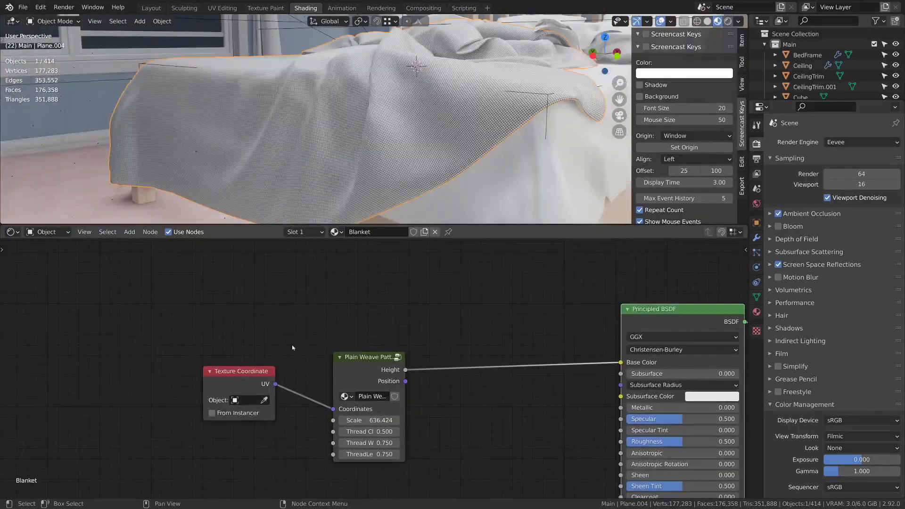
- Insert a MixRGB node before the Principled BSDF's Base Color and feed the weave's Height into its Fac
{"action": "left_click_drag", "start_coordinate": [373, 358], "coordinate": [341, 333]}
{"action": "key", "text": "shift+a"}
{"action": "left_click", "coordinate": [469, 289]}
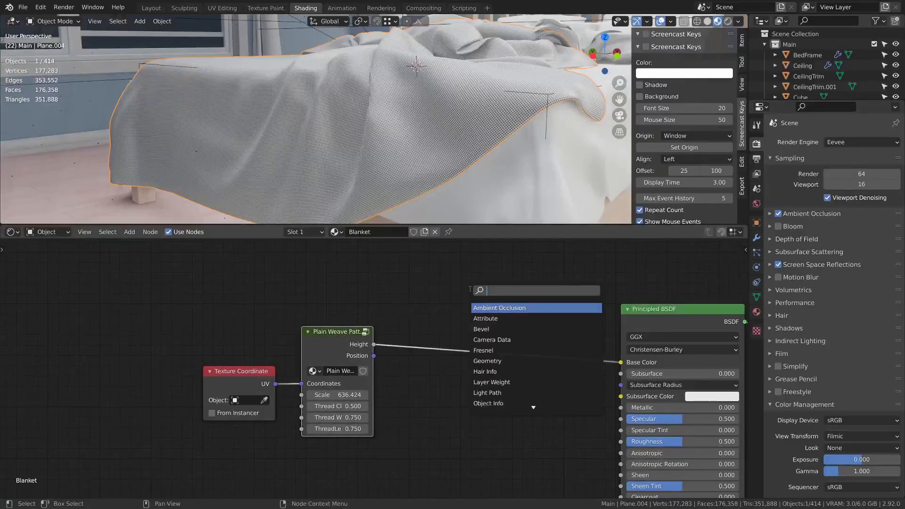
{"action": "type", "text": "mixg"}
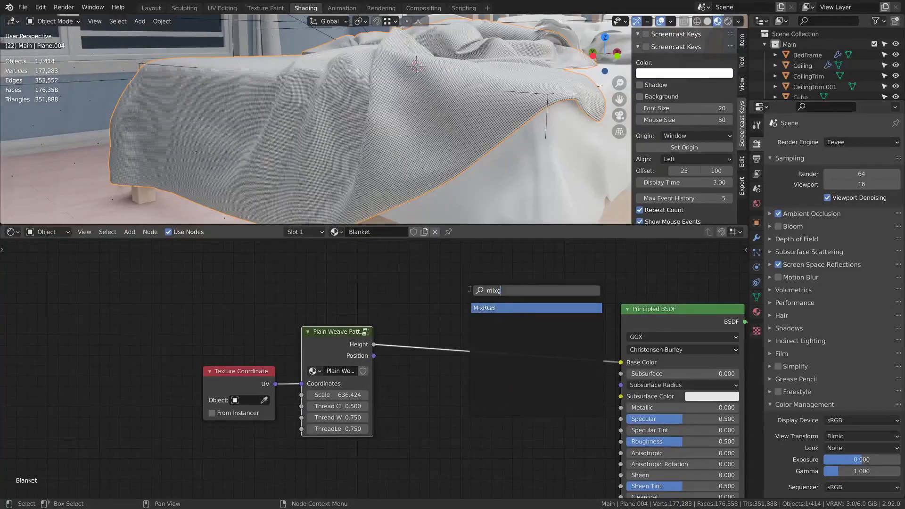
{"action": "key", "text": "Return"}
{"action": "left_click", "coordinate": [469, 289]}
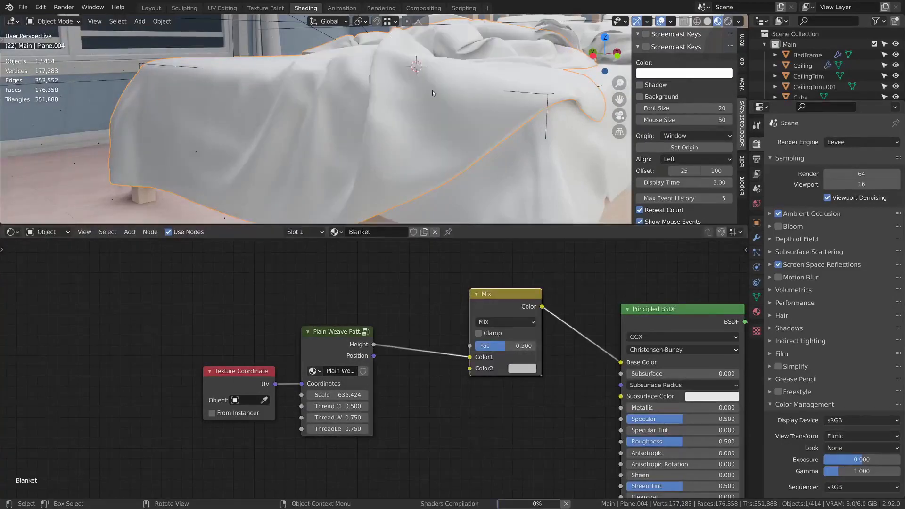
{"action": "scroll", "coordinate": [377, 113], "scroll_direction": "up", "scroll_amount": 6}
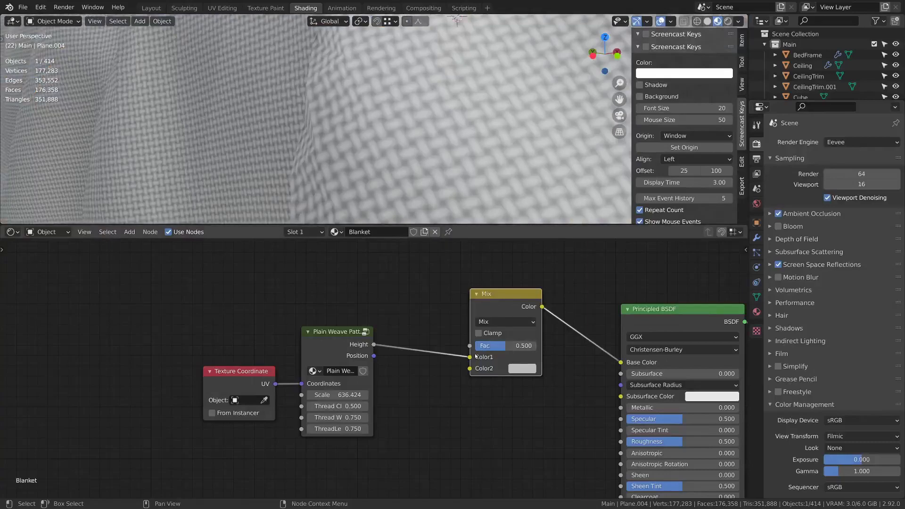
{"action": "left_click_drag", "start_coordinate": [475, 356], "coordinate": [469, 345]}
- Set the Mix node's Color1 to the dark reddish brown 603B36 for the gaps between threads
{"action": "left_click", "coordinate": [521, 357]}
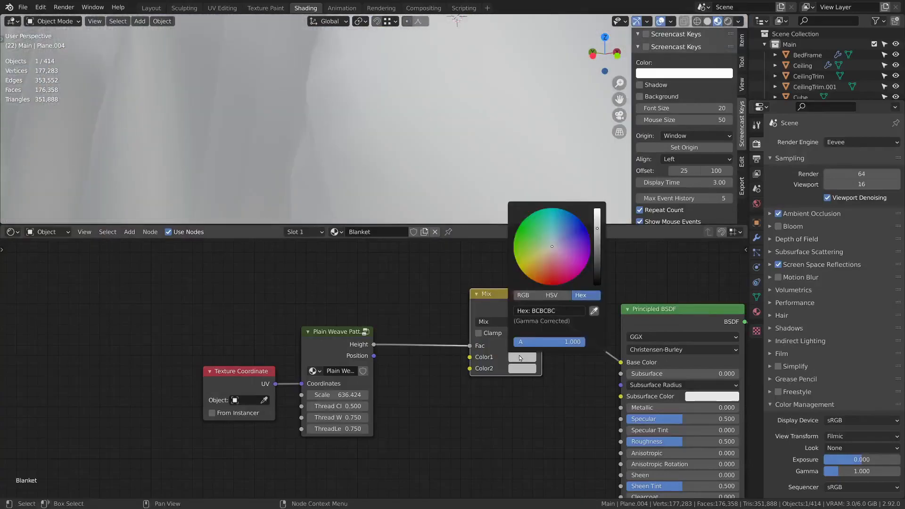
{"action": "left_click", "coordinate": [548, 265]}
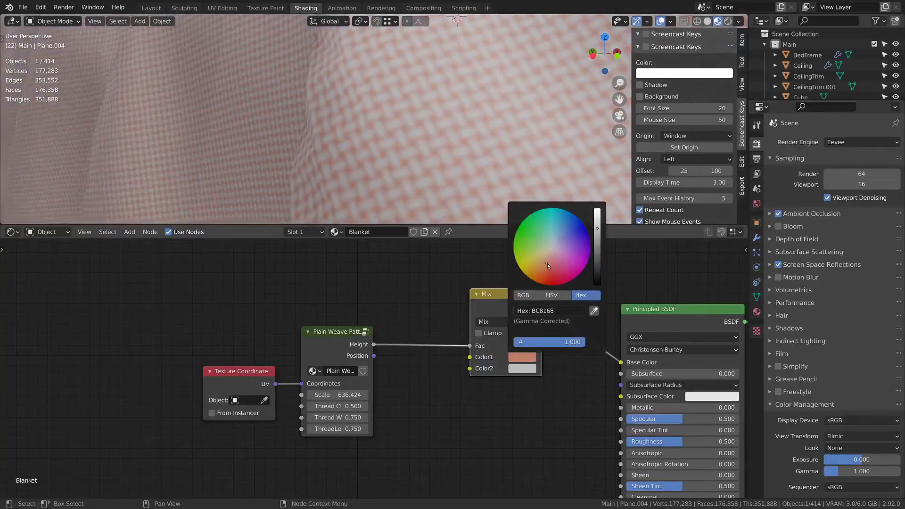
{"action": "scroll", "coordinate": [548, 265], "scroll_direction": "down", "scroll_amount": 7}
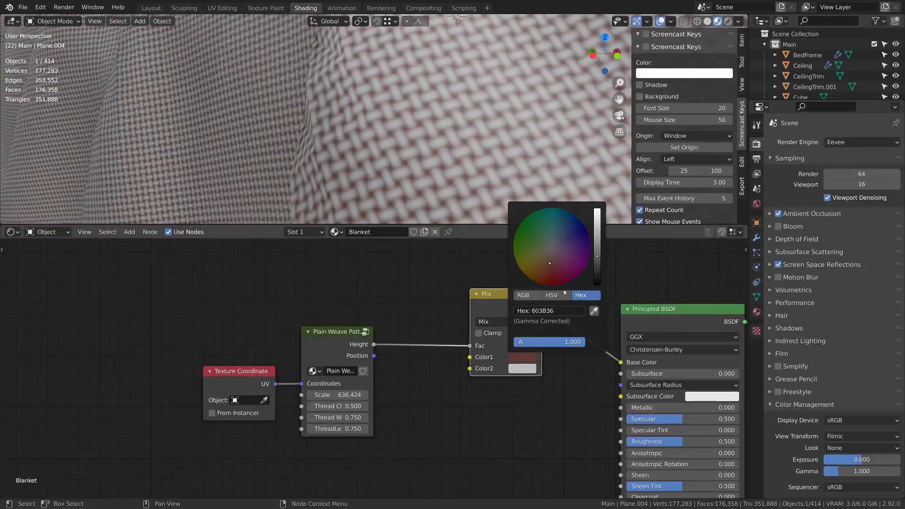
- Set the Mix node's Color2 to the muted red 9F5D4E for the threads and check the blanket
{"action": "left_click", "coordinate": [521, 368]}
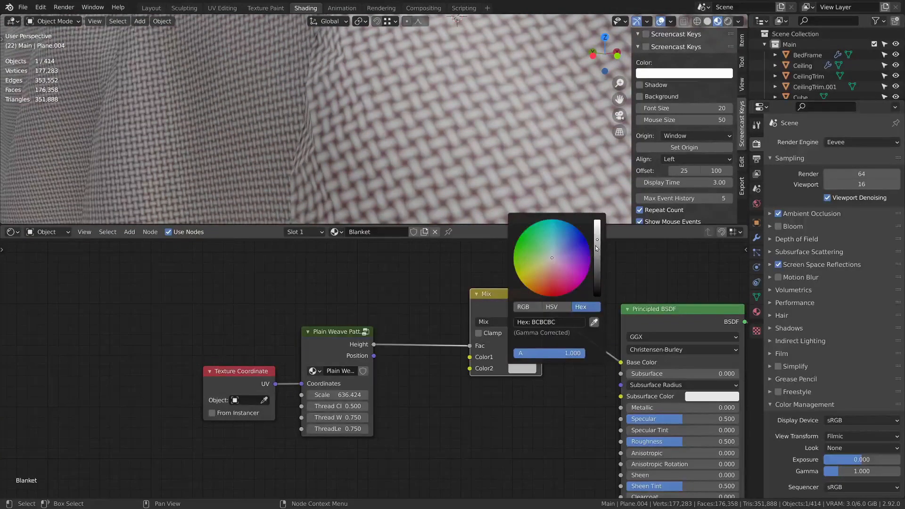
{"action": "left_click_drag", "start_coordinate": [596, 249], "coordinate": [552, 280]}
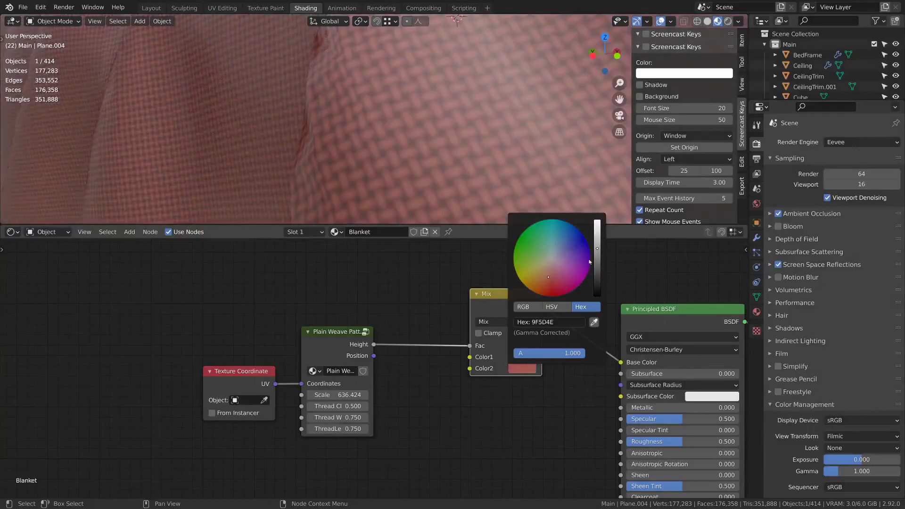
{"action": "left_click_drag", "start_coordinate": [597, 249], "coordinate": [596, 247]}
{"action": "scroll", "coordinate": [413, 154], "scroll_direction": "down", "scroll_amount": 12}
{"action": "scroll", "coordinate": [433, 123], "scroll_direction": "up", "scroll_amount": 4}
{"action": "middle_click_drag", "start_coordinate": [438, 129], "coordinate": [453, 136]}
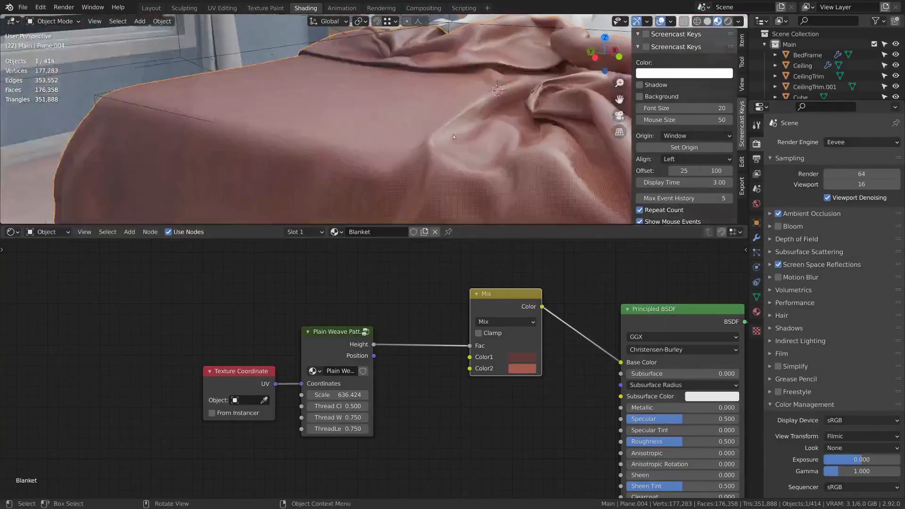
- Shift the Mix node's Color2 to a more saturated, brighter orange-red thread color
{"action": "left_click", "coordinate": [522, 367]}
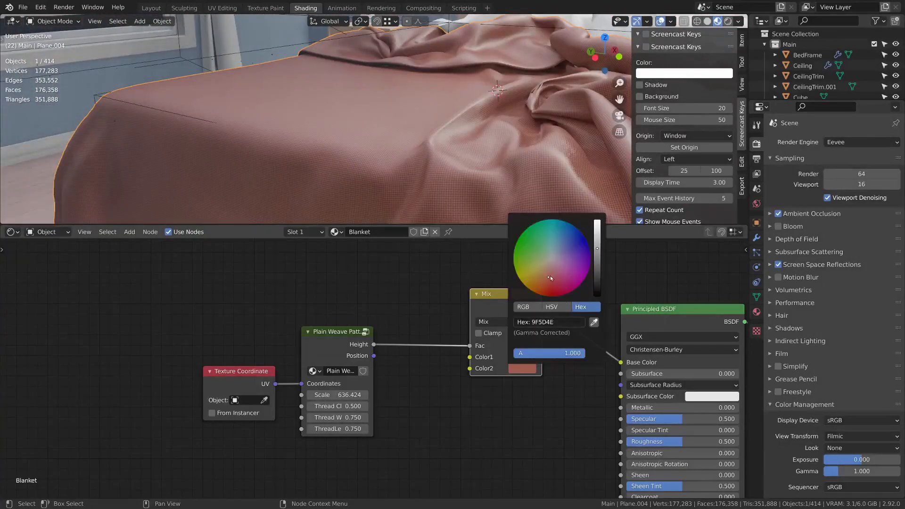
{"action": "left_click_drag", "start_coordinate": [550, 276], "coordinate": [542, 280]}
{"action": "scroll", "coordinate": [500, 147], "scroll_direction": "down", "scroll_amount": 5}
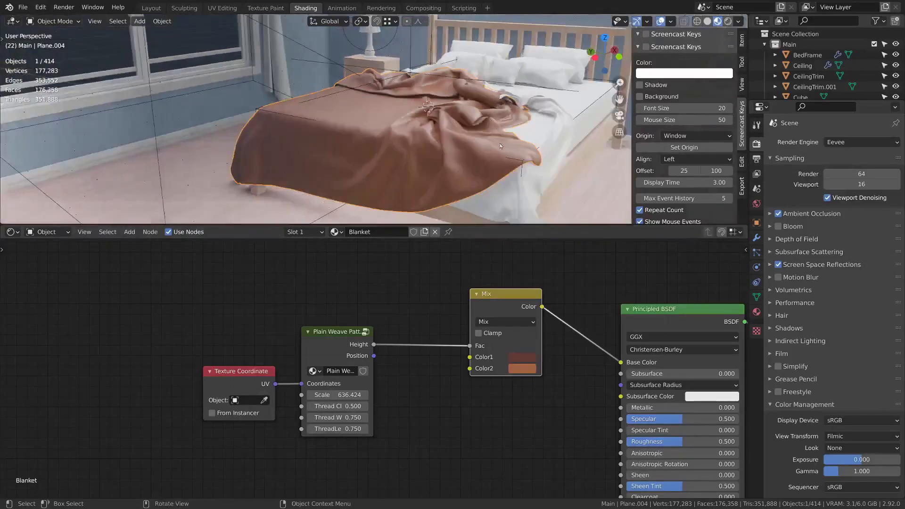
{"action": "scroll", "coordinate": [471, 117], "scroll_direction": "up", "scroll_amount": 3}
{"action": "left_click", "coordinate": [521, 368]}
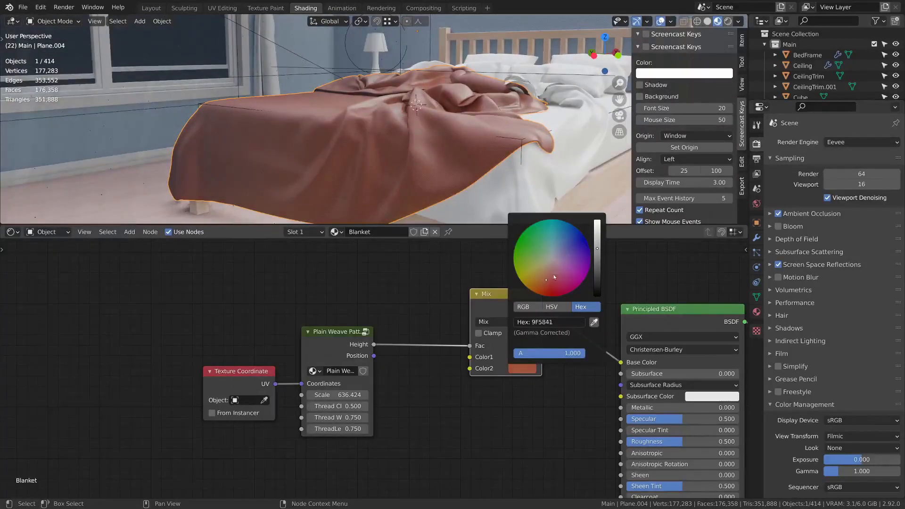
{"action": "left_click_drag", "start_coordinate": [597, 248], "coordinate": [597, 236]}
- Set the Principled BSDF's Roughness to 0.842 and its Sheen to 1.000 for a fabric look
{"action": "scroll", "coordinate": [565, 358], "scroll_direction": "down", "scroll_amount": 1}
{"action": "middle_click_drag", "start_coordinate": [629, 495], "coordinate": [546, 394]}
{"action": "left_click_drag", "start_coordinate": [582, 331], "coordinate": [624, 333]}
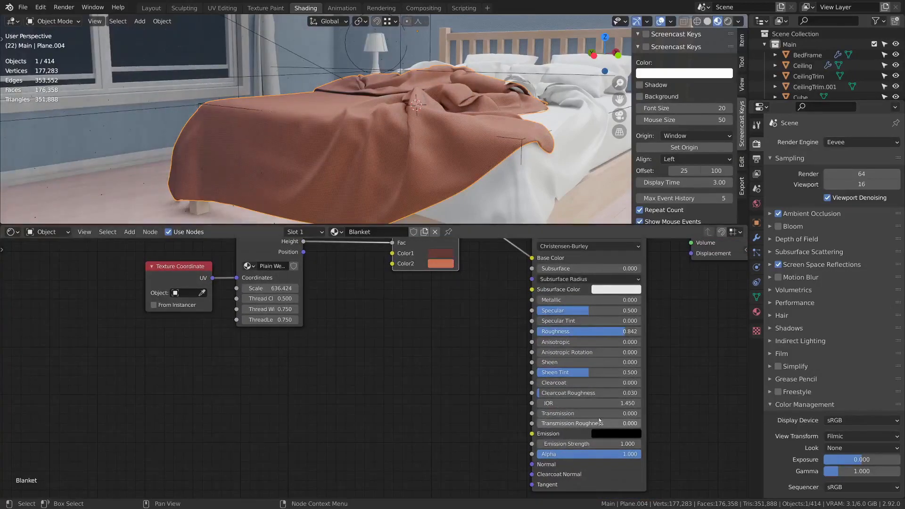
{"action": "middle_click_drag", "start_coordinate": [536, 338], "coordinate": [534, 320]}
{"action": "scroll", "coordinate": [534, 320], "scroll_direction": "up", "scroll_amount": 1}
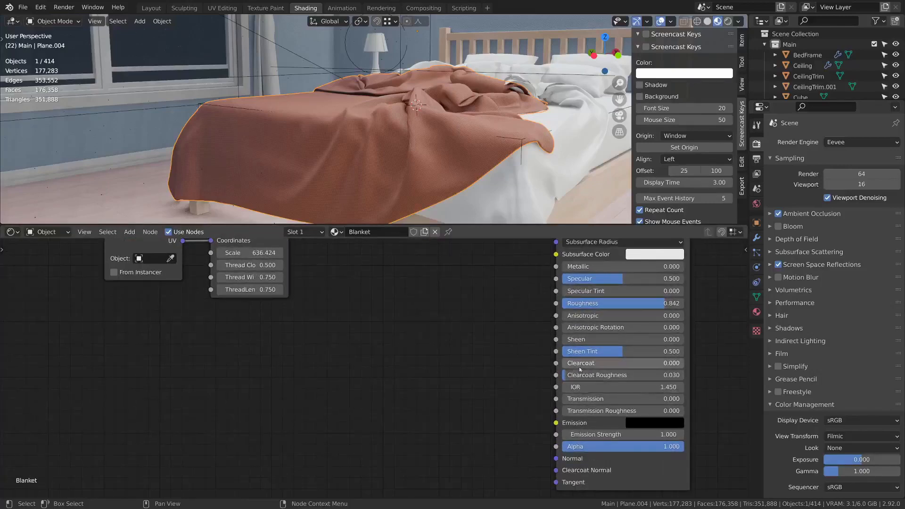
{"action": "left_click_drag", "start_coordinate": [590, 339], "coordinate": [727, 343]}
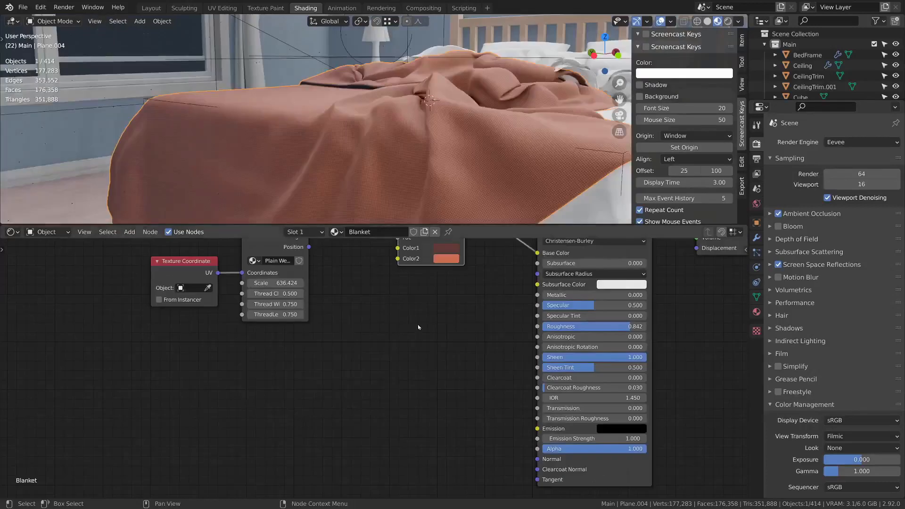
- Add a Bump node taking the weave's Height and feeding the Principled BSDF's Normal, placed beside the shader
{"action": "scroll", "coordinate": [403, 341], "scroll_direction": "down", "scroll_amount": 3}
{"action": "key", "text": "shift+a"}
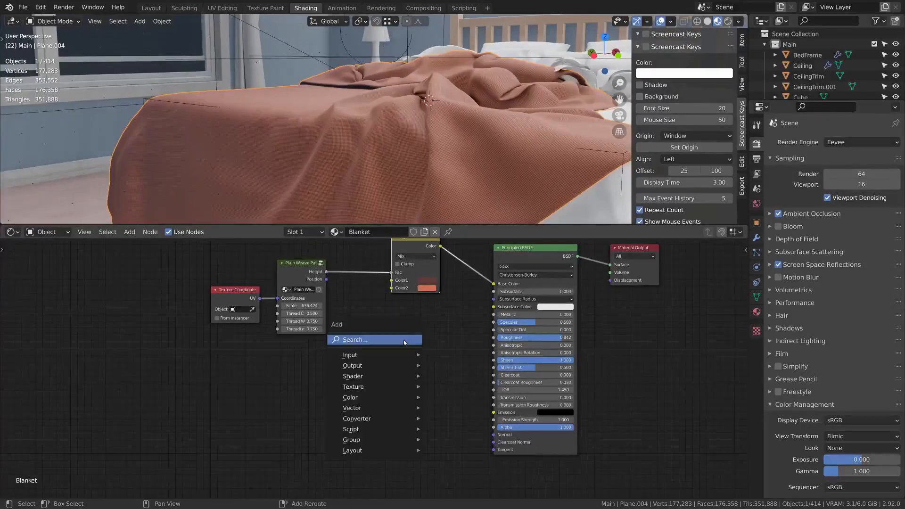
{"action": "left_click", "coordinate": [403, 341]}
{"action": "type", "text": "bump"}
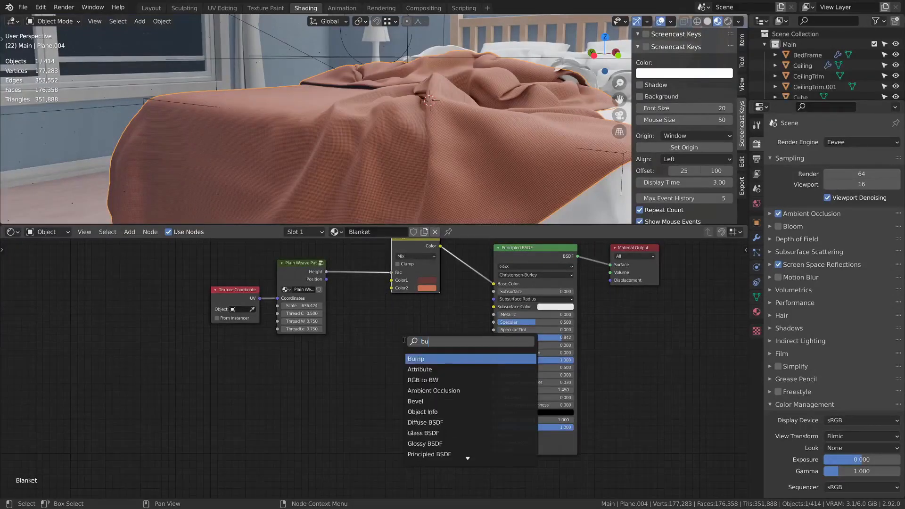
{"action": "key", "text": "Return"}
{"action": "left_click", "coordinate": [385, 365]}
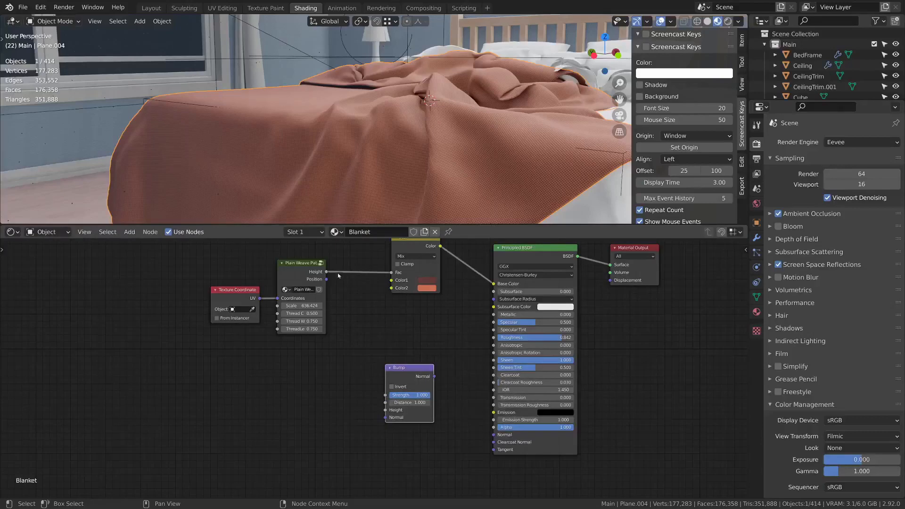
{"action": "left_click_drag", "start_coordinate": [326, 272], "coordinate": [387, 410]}
{"action": "left_click_drag", "start_coordinate": [433, 376], "coordinate": [494, 435]}
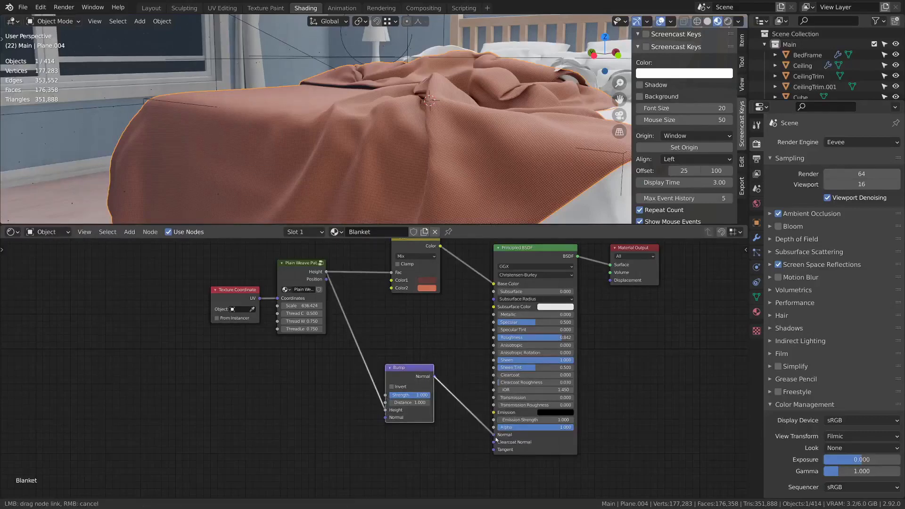
{"action": "left_click_drag", "start_coordinate": [408, 368], "coordinate": [451, 405]}
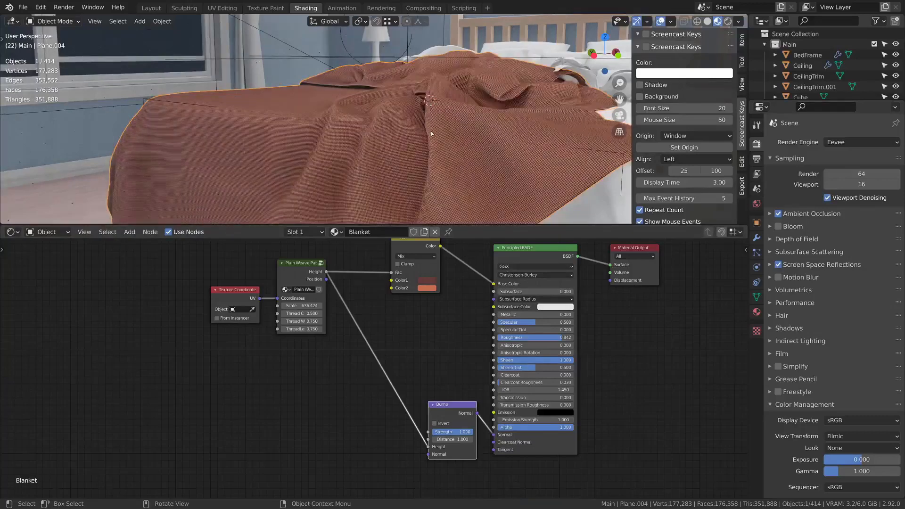
- Reduce the Bump node's Strength to 0.139 for subtler thread relief on the blanket
{"action": "scroll", "coordinate": [465, 188], "scroll_direction": "up", "scroll_amount": 3}
{"action": "scroll", "coordinate": [446, 390], "scroll_direction": "up", "scroll_amount": 2}
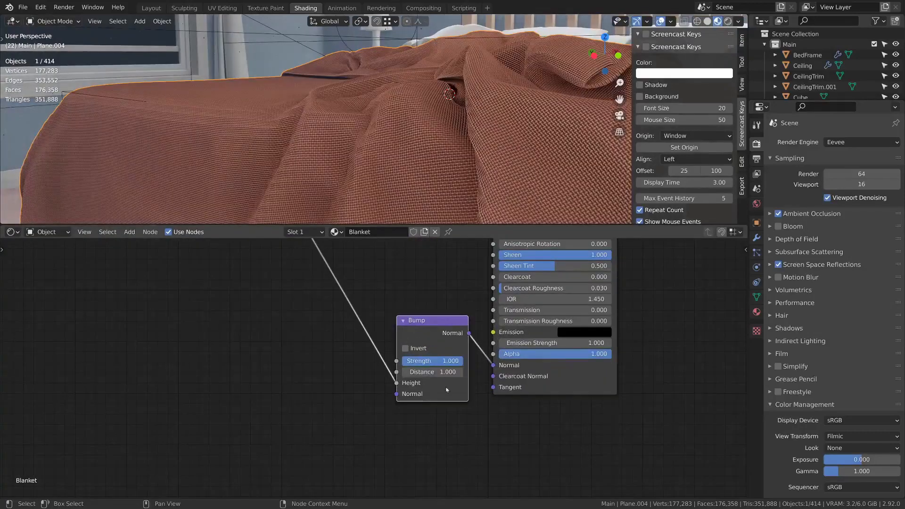
{"action": "left_click_drag", "start_coordinate": [452, 362], "coordinate": [394, 364]}
{"action": "middle_click_drag", "start_coordinate": [490, 150], "coordinate": [452, 179]}
{"action": "scroll", "coordinate": [335, 329], "scroll_direction": "down", "scroll_amount": 4}
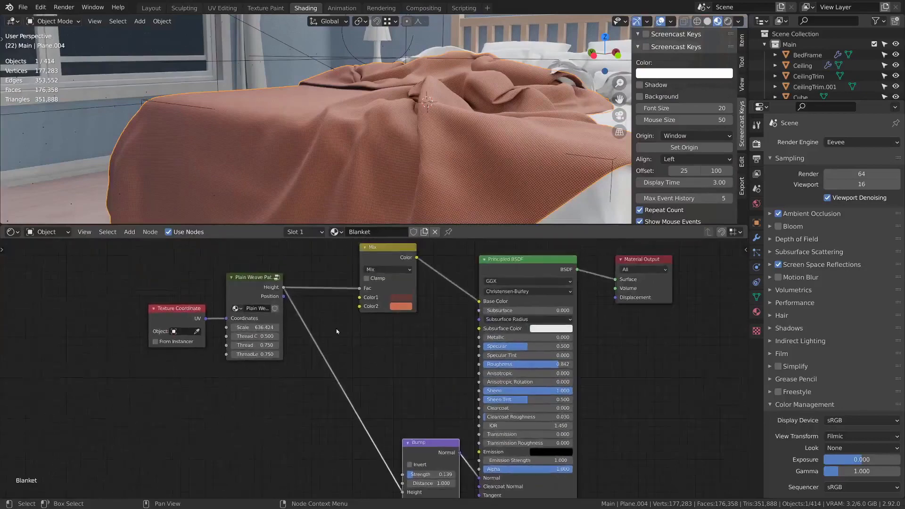
- Check the blanket under the scene lighting in rendered shading, and return to material preview
{"action": "scroll", "coordinate": [440, 137], "scroll_direction": "down", "scroll_amount": 3}
{"action": "key", "text": "z"}
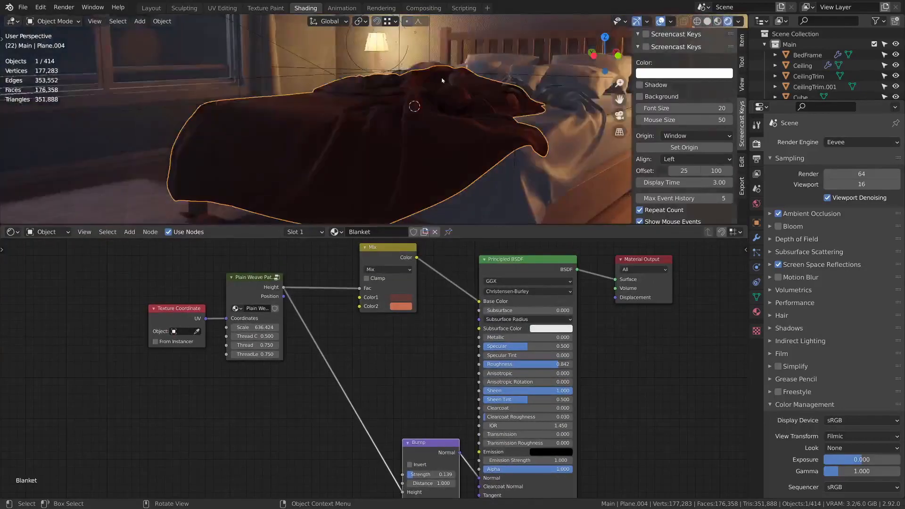
{"action": "middle_click_drag", "start_coordinate": [445, 83], "coordinate": [461, 123]}
{"action": "key", "text": "z"}
{"action": "middle_click_drag", "start_coordinate": [445, 158], "coordinate": [444, 135]}
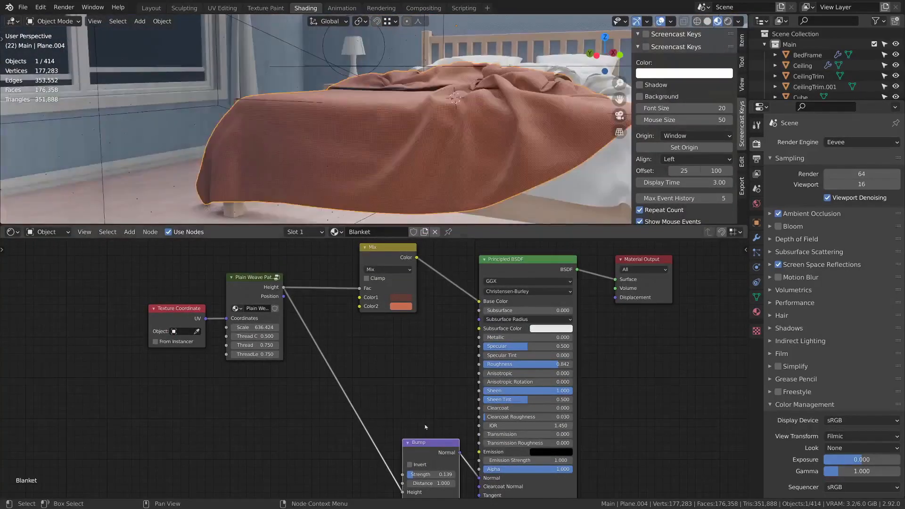
- Add a second MixRGB node above the Bump node and feed the weave's Height into its Fac
{"action": "left_click_drag", "start_coordinate": [434, 454], "coordinate": [396, 477]}
{"action": "key", "text": "shift+a"}
{"action": "left_click", "coordinate": [390, 357]}
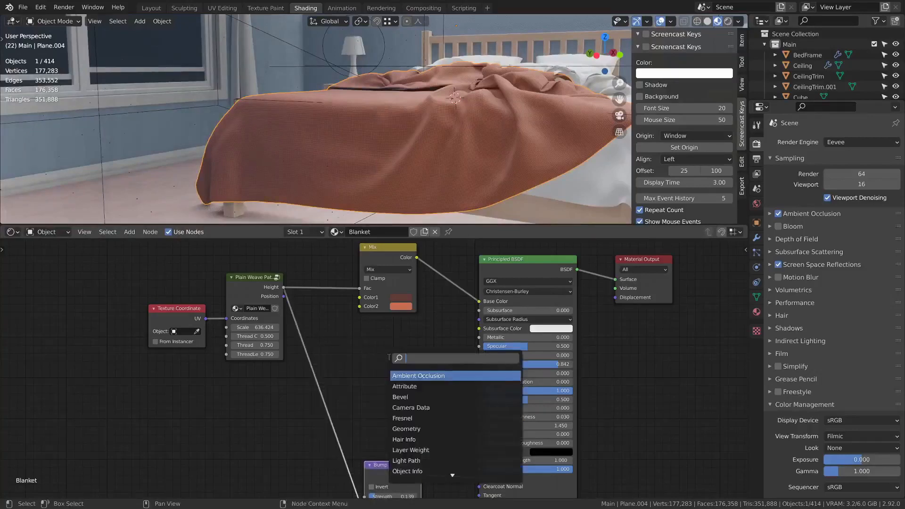
{"action": "type", "text": "mix"}
{"action": "key", "text": "Return"}
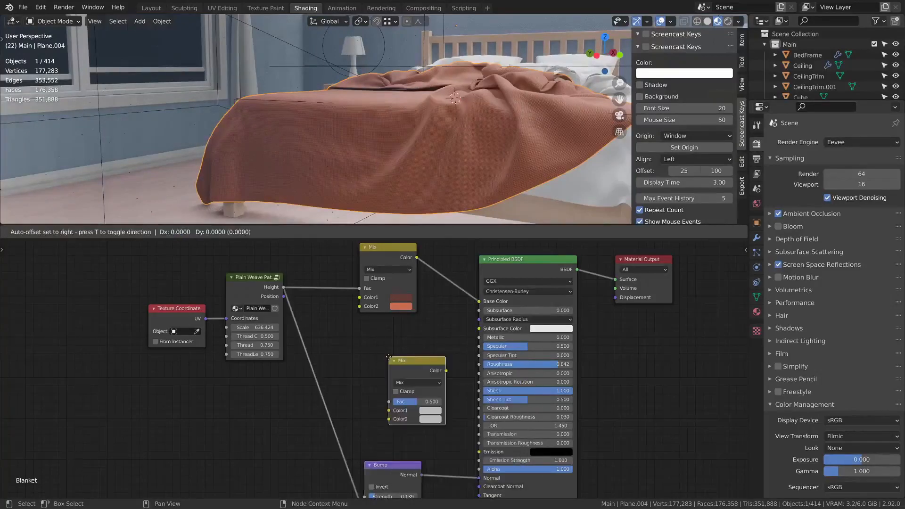
{"action": "left_click", "coordinate": [384, 344]}
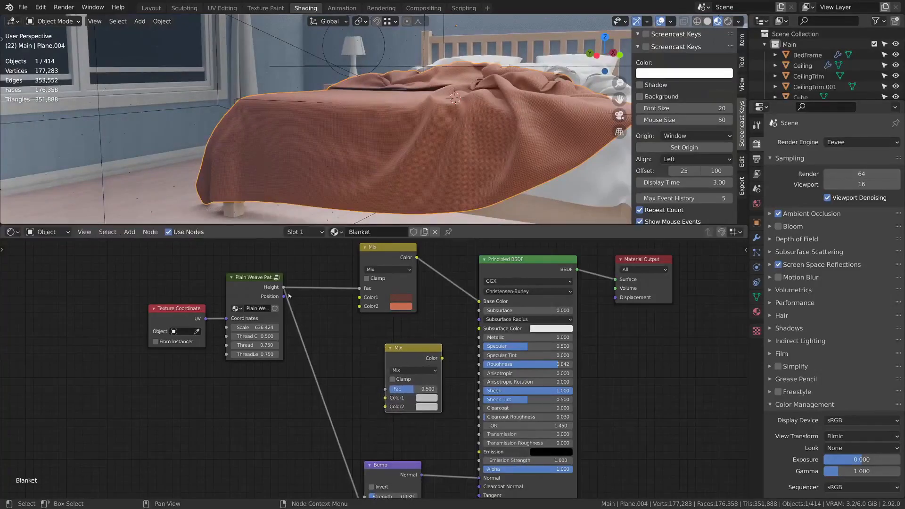
{"action": "left_click_drag", "start_coordinate": [283, 287], "coordinate": [385, 389]}
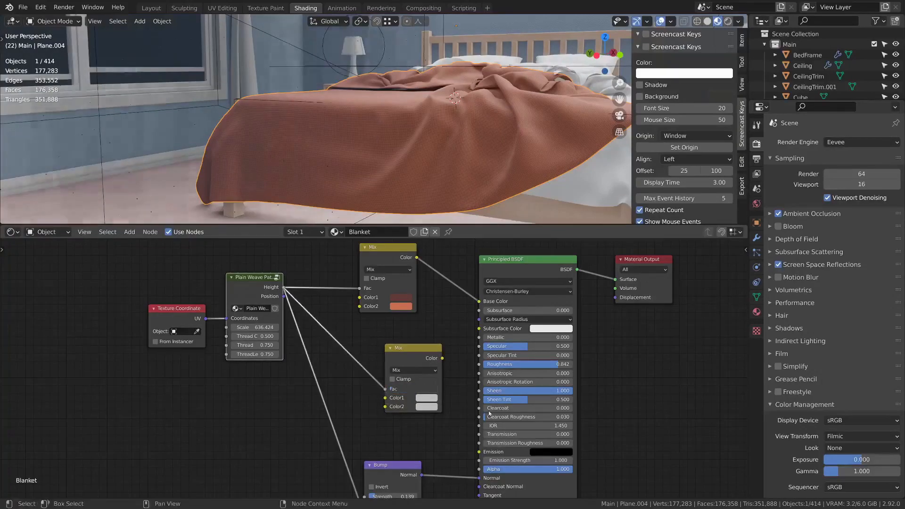
- Set the second Mix node's Color1 to white and its Color2 to light grey B7B7B7
{"action": "scroll", "coordinate": [442, 94], "scroll_direction": "up", "scroll_amount": 10}
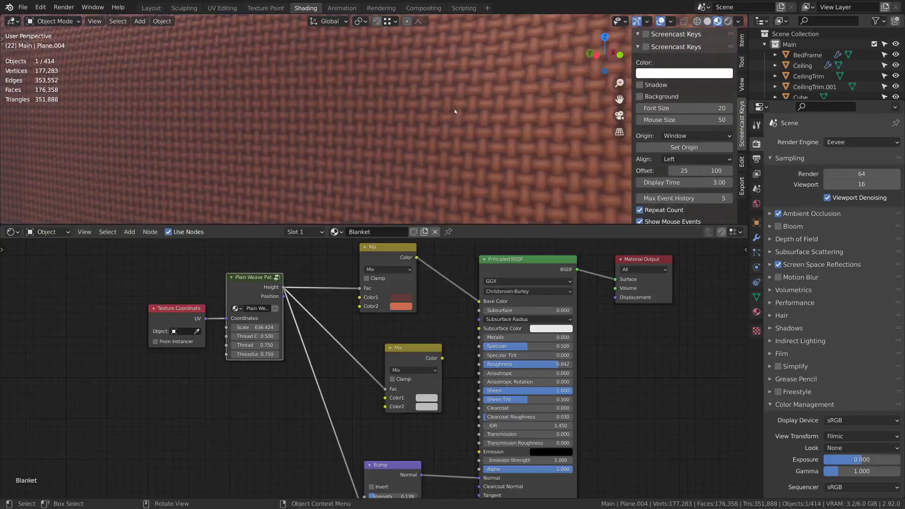
{"action": "scroll", "coordinate": [400, 424], "scroll_direction": "up", "scroll_amount": 2}
{"action": "left_click", "coordinate": [446, 337]}
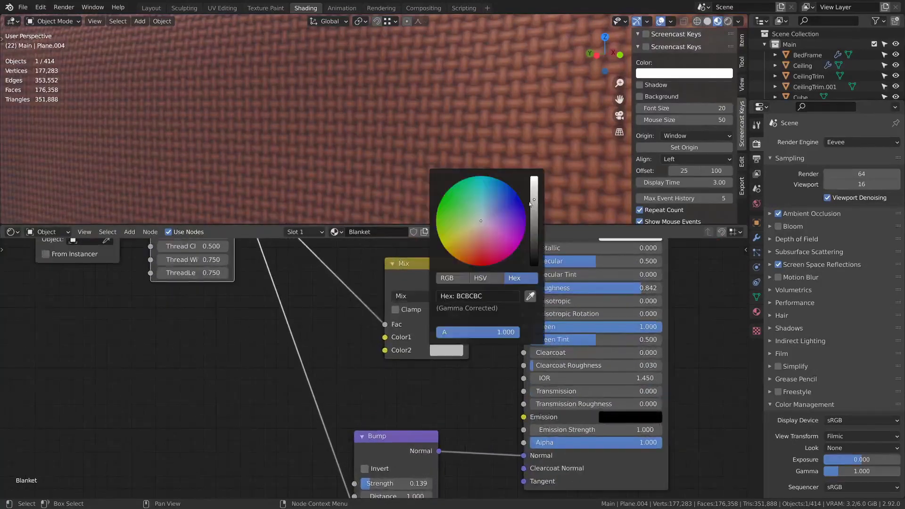
{"action": "left_click_drag", "start_coordinate": [533, 202], "coordinate": [533, 219]}
{"action": "left_click", "coordinate": [437, 336]}
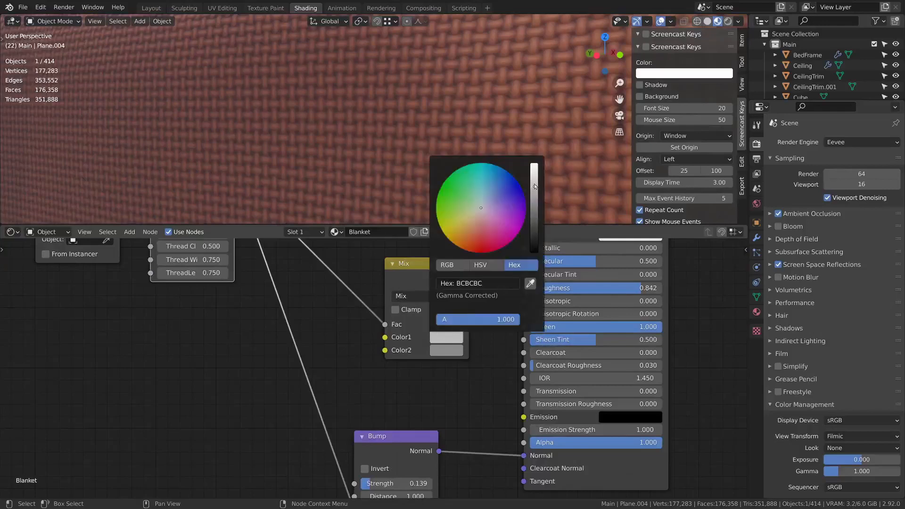
{"action": "left_click_drag", "start_coordinate": [534, 186], "coordinate": [524, 145]}
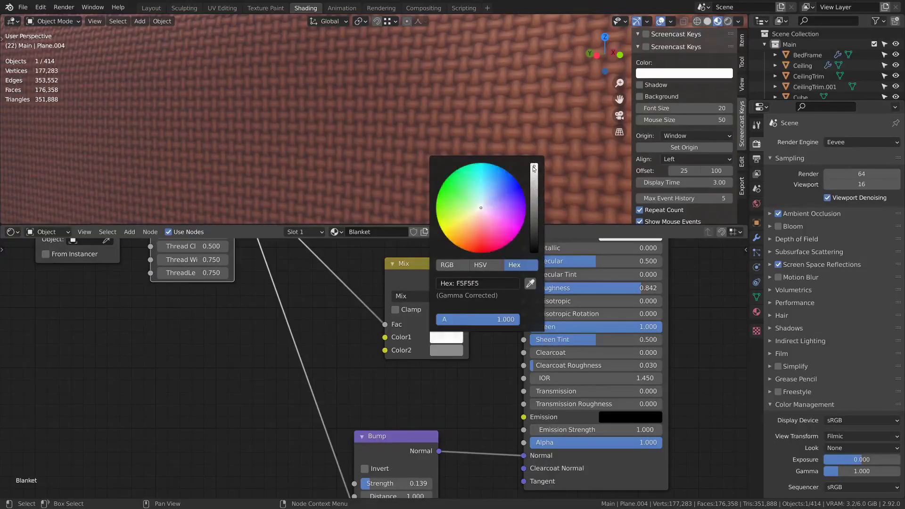
{"action": "left_click", "coordinate": [449, 354]}
{"action": "left_click_drag", "start_coordinate": [535, 221], "coordinate": [534, 202]}
{"action": "middle_click_drag", "start_coordinate": [438, 295], "coordinate": [421, 338]}
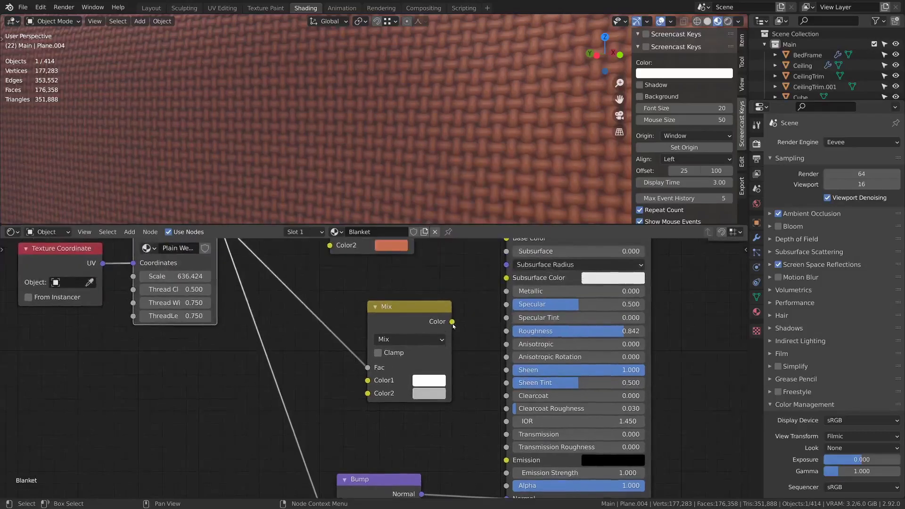
- Feed the second Mix node's Color into the Principled BSDF's Roughness and adjust its Color2 to a mid grey
{"action": "left_click_drag", "start_coordinate": [452, 321], "coordinate": [506, 332]}
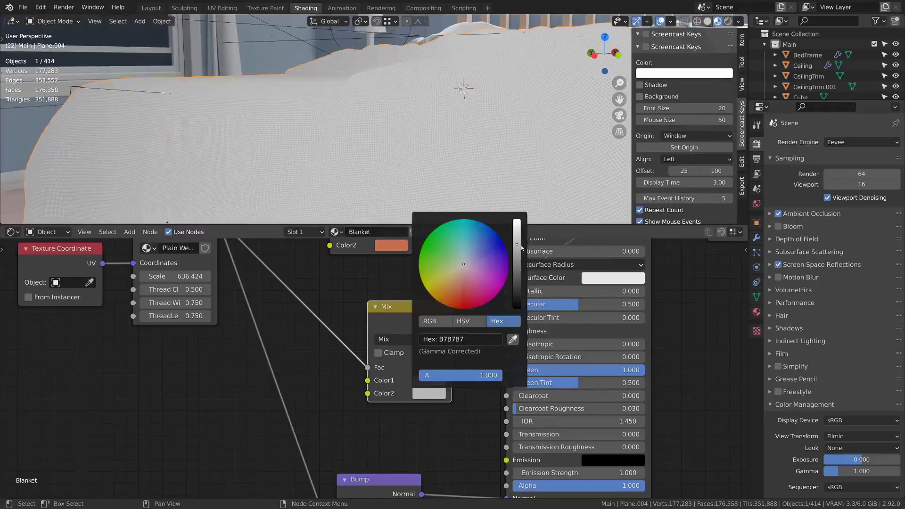
{"action": "left_click_drag", "start_coordinate": [520, 246], "coordinate": [520, 264]}
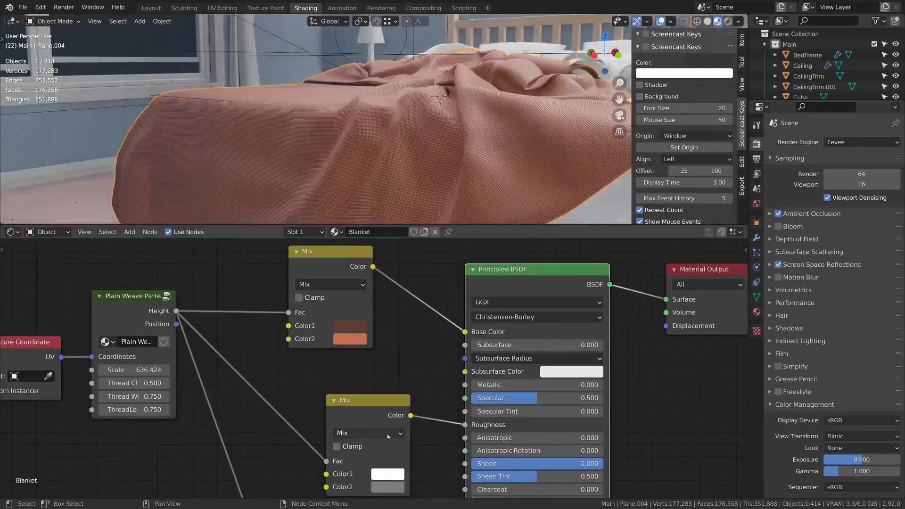
{"action": "middle_click_drag", "start_coordinate": [418, 337], "coordinate": [456, 261]}
{"action": "left_click", "coordinate": [417, 410]}
{"action": "left_click_drag", "start_coordinate": [514, 286], "coordinate": [516, 270]}
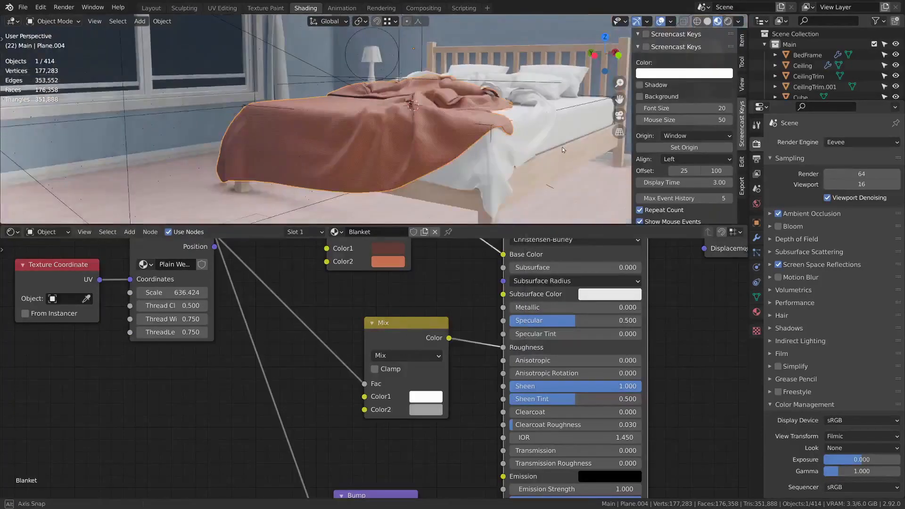
{"action": "middle_click_drag", "start_coordinate": [562, 146], "coordinate": [551, 153]}
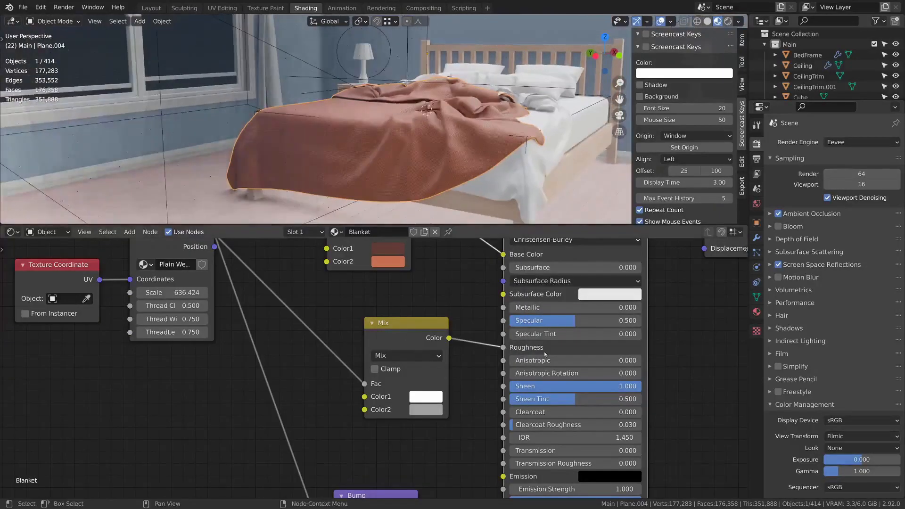
- Move the Texture Coordinate node away from the weave node and add a Noise Texture node in the space above them
{"action": "scroll", "coordinate": [499, 367], "scroll_direction": "down", "scroll_amount": 4}
{"action": "middle_click_drag", "start_coordinate": [468, 374], "coordinate": [511, 372]}
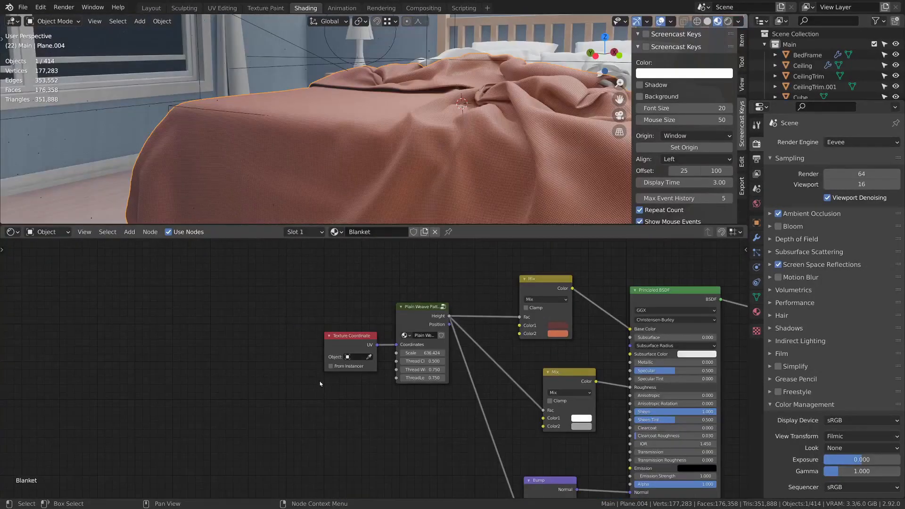
{"action": "middle_click_drag", "start_coordinate": [369, 355], "coordinate": [407, 357]}
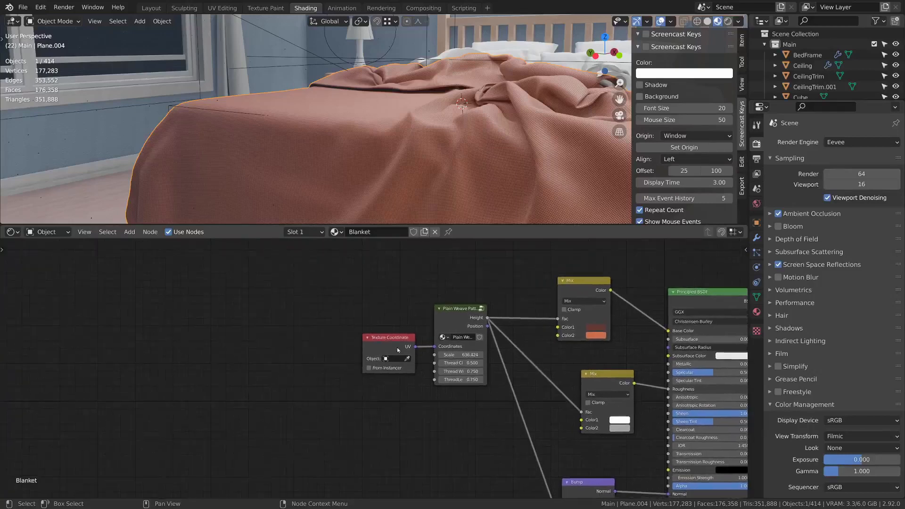
{"action": "left_click_drag", "start_coordinate": [383, 340], "coordinate": [259, 340]}
{"action": "middle_click_drag", "start_coordinate": [319, 325], "coordinate": [378, 341]}
{"action": "key", "text": "shift+a"}
{"action": "left_click", "coordinate": [432, 250]}
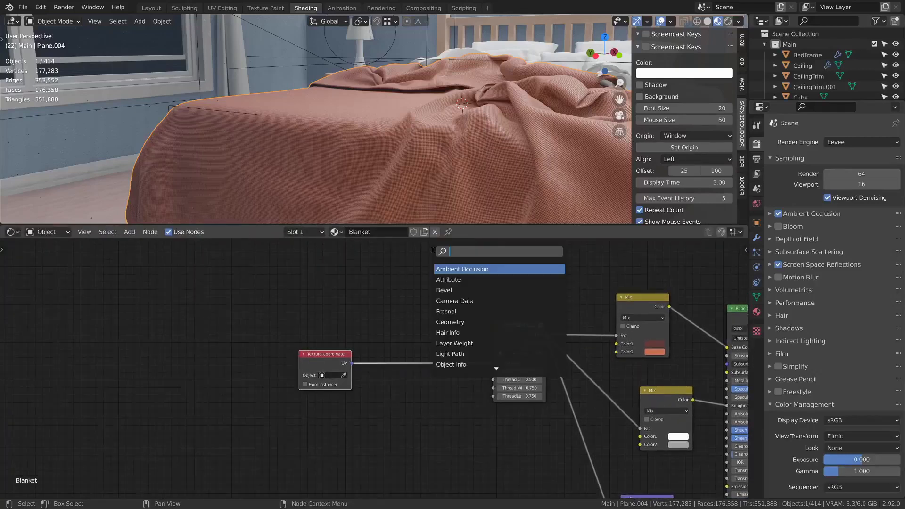
{"action": "type", "text": "noise"}
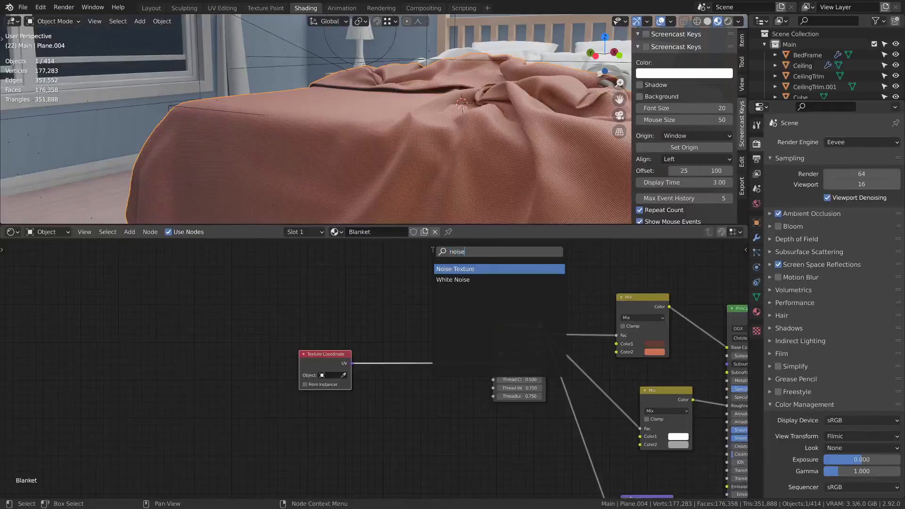
{"action": "key", "text": "Return"}
{"action": "left_click", "coordinate": [391, 255]}
{"action": "middle_click_drag", "start_coordinate": [397, 264], "coordinate": [369, 320]}
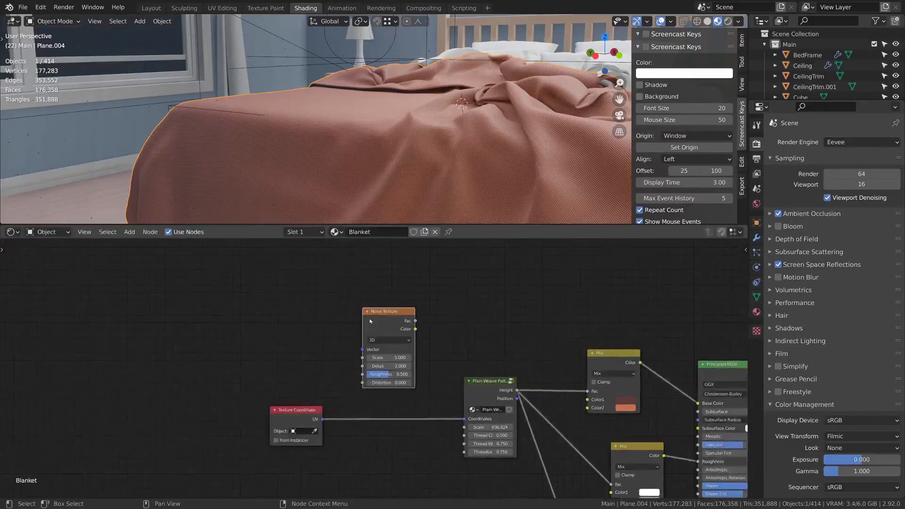
- Duplicate the Noise Texture, feed the Texture Coordinate's UV into both Vector inputs, and arrange the two nodes apart
{"action": "key", "text": "shift+d"}
{"action": "left_click", "coordinate": [437, 263]}
{"action": "left_click_drag", "start_coordinate": [430, 292], "coordinate": [322, 419]}
{"action": "left_click_drag", "start_coordinate": [362, 350], "coordinate": [323, 419]}
{"action": "left_click_drag", "start_coordinate": [405, 326], "coordinate": [367, 291]}
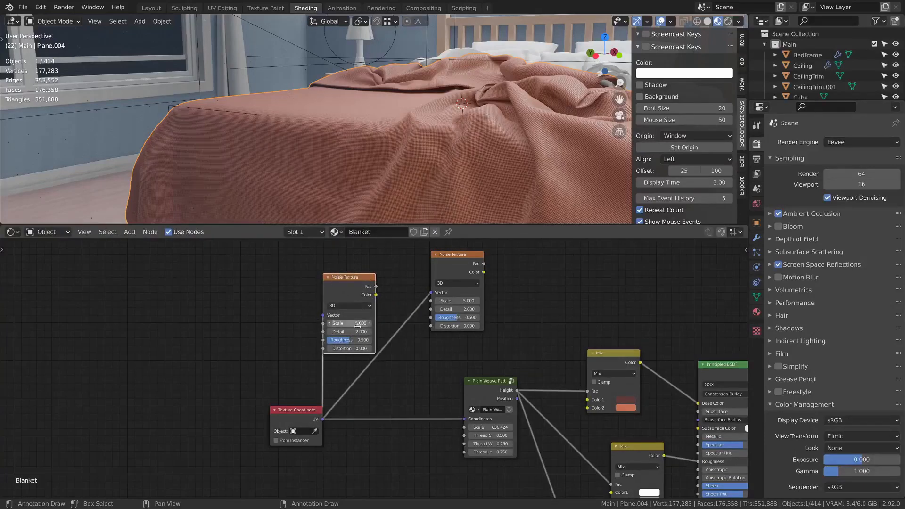
- Preview each Noise Texture on the blanket, setting the Scale of one to 6.648 and the duplicate's to 28.080
{"action": "left_click", "coordinate": [352, 294], "text": "ctrl+shift"}
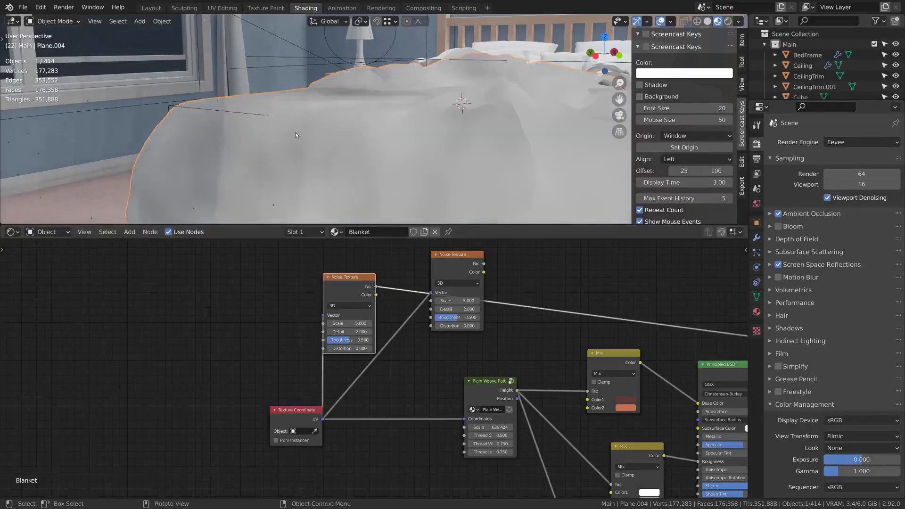
{"action": "left_click", "coordinate": [351, 297], "text": "ctrl+shift"}
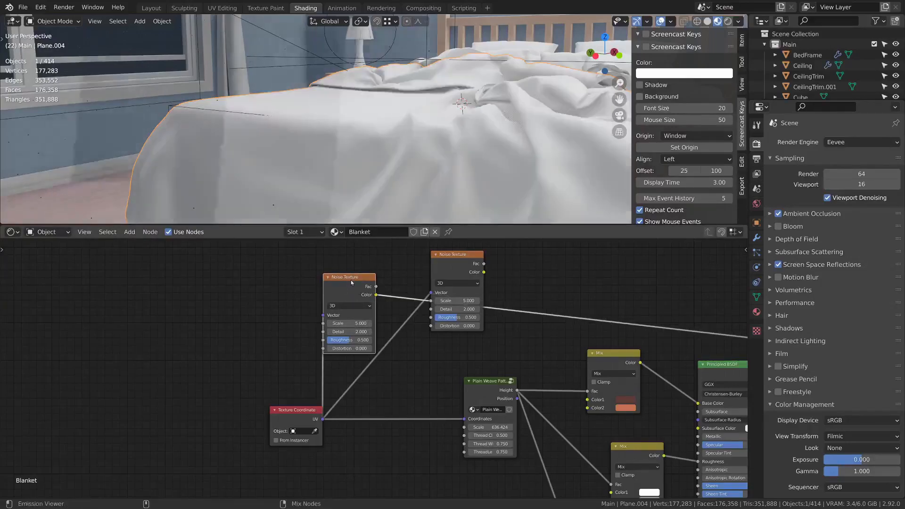
{"action": "left_click", "coordinate": [381, 285], "text": "ctrl+shift"}
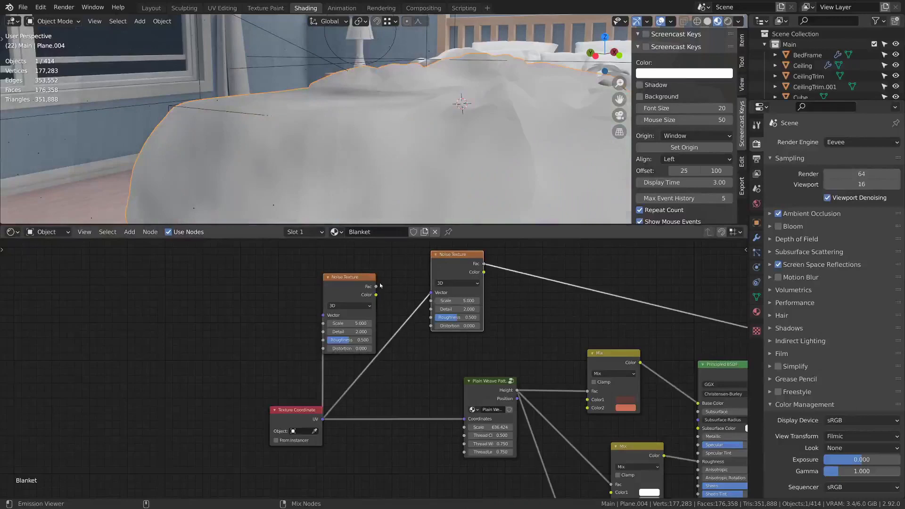
{"action": "left_click", "coordinate": [359, 296], "text": "ctrl+shift"}
{"action": "left_click_drag", "start_coordinate": [359, 323], "coordinate": [356, 323]}
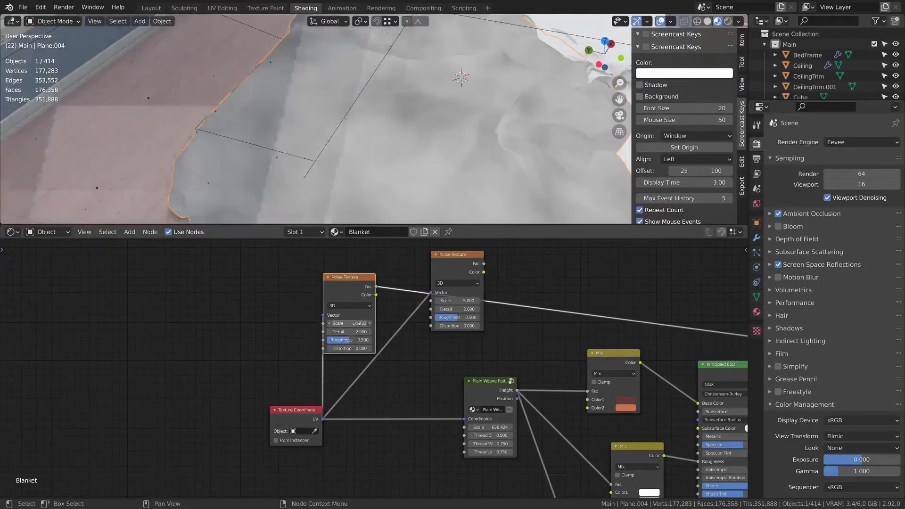
{"action": "left_click", "coordinate": [450, 295], "text": "ctrl+shift"}
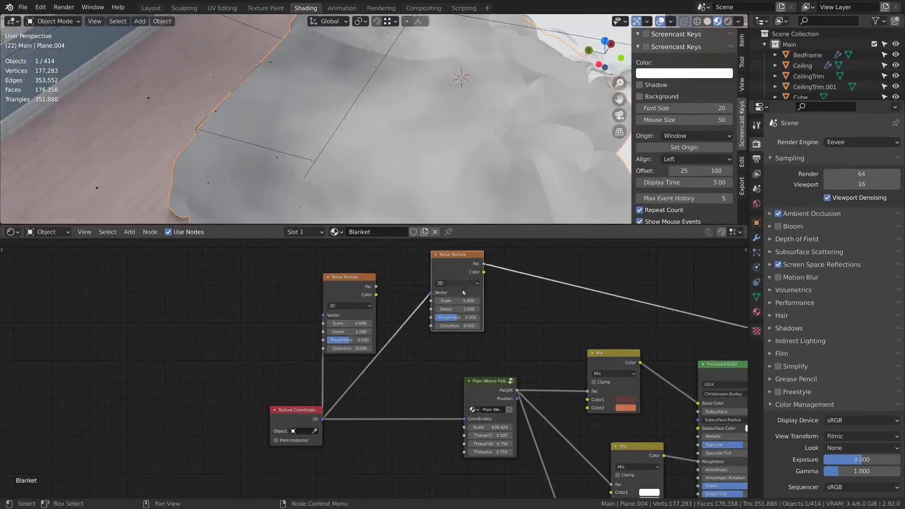
{"action": "left_click_drag", "start_coordinate": [464, 301], "coordinate": [479, 303]}
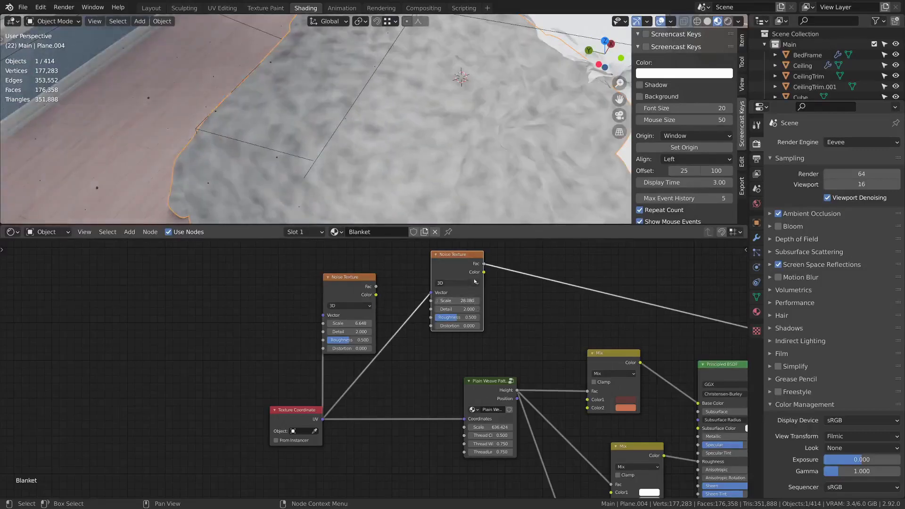
- Add a MixRGB node blending the 28.080-scale noise as Color1 with the 6.648-scale noise as Color2, with Fac 0.578
{"action": "left_click_drag", "start_coordinate": [481, 266], "coordinate": [377, 242]}
{"action": "key", "text": "shift+a"}
{"action": "left_click", "coordinate": [483, 260]}
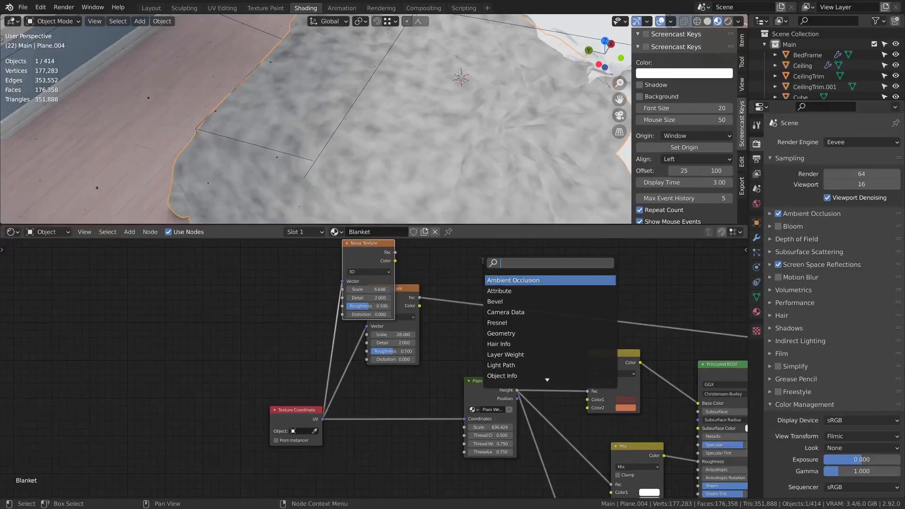
{"action": "type", "text": "mix rgb"}
{"action": "key", "text": "Return"}
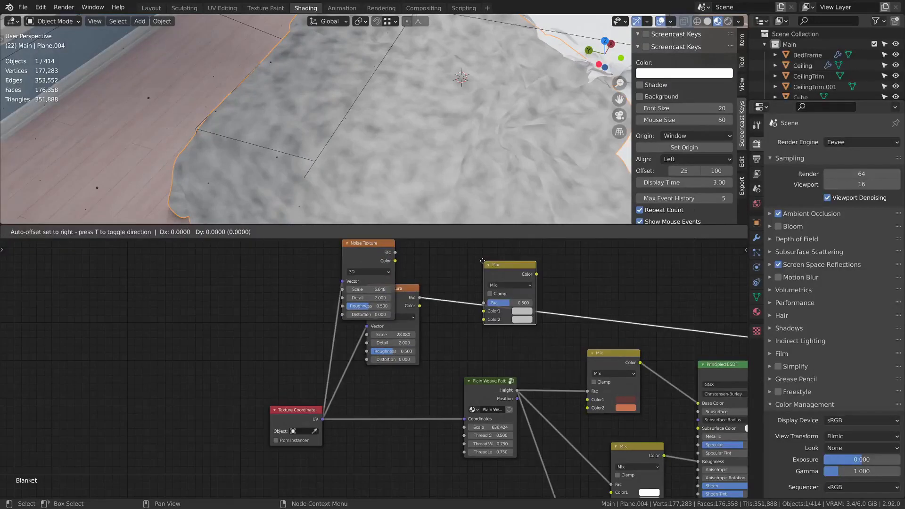
{"action": "left_click", "coordinate": [449, 246]}
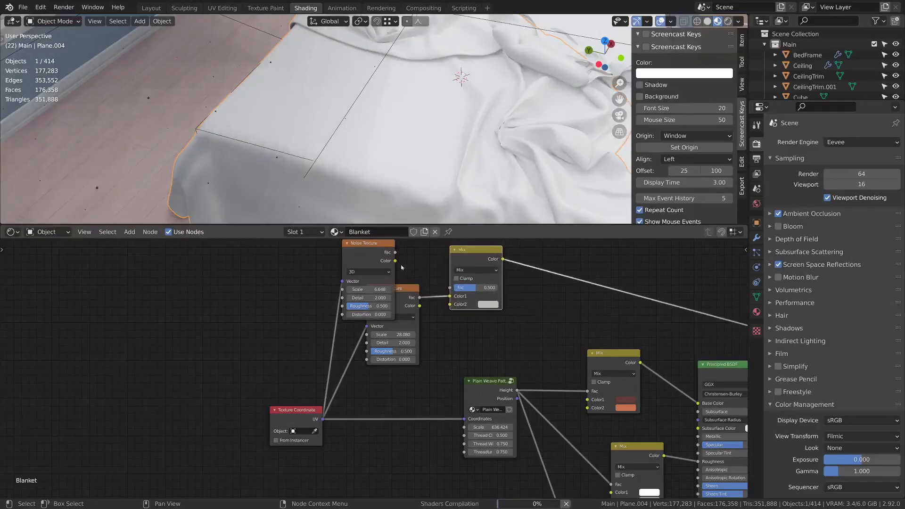
{"action": "left_click_drag", "start_coordinate": [395, 261], "coordinate": [465, 286]}
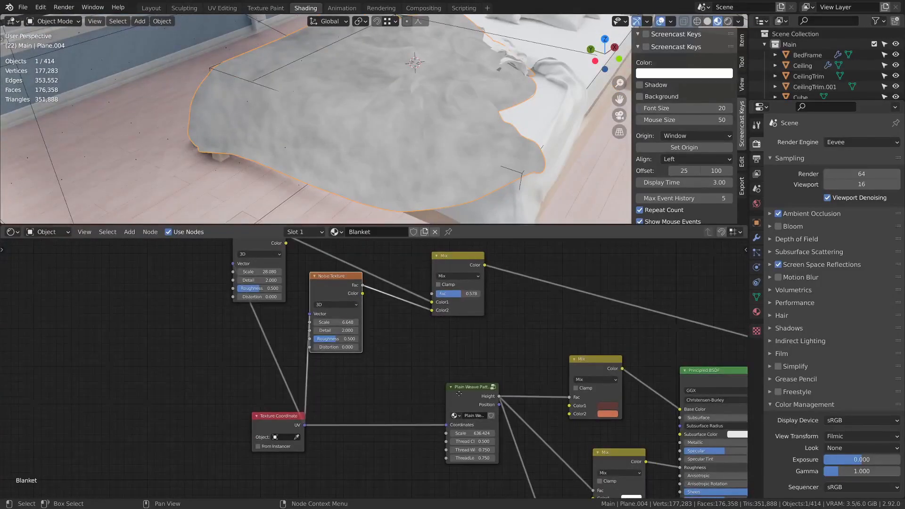
- Route the Principled BSDF back to the Material Output and inspect the blanket's weave up close
{"action": "middle_click_drag", "start_coordinate": [459, 393], "coordinate": [476, 401]}
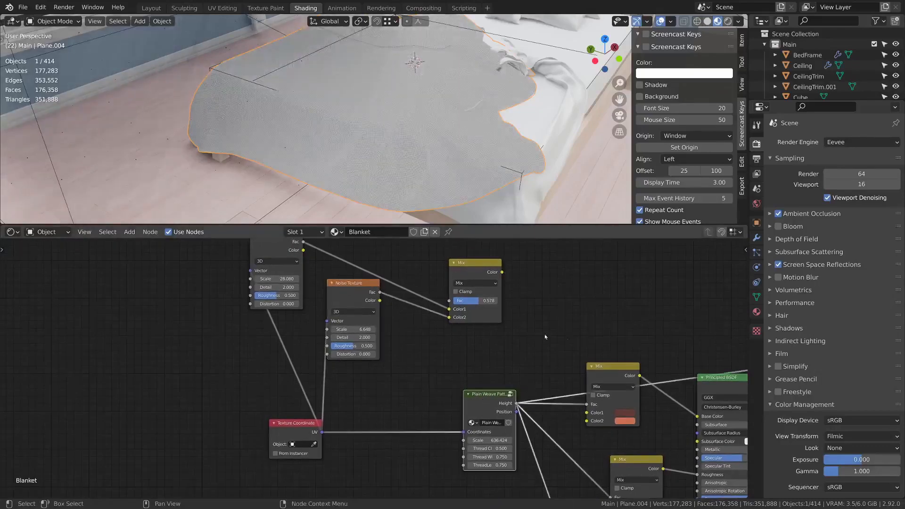
{"action": "middle_click_drag", "start_coordinate": [552, 395], "coordinate": [402, 366]}
{"action": "left_click", "coordinate": [615, 353], "text": "ctrl+shift"}
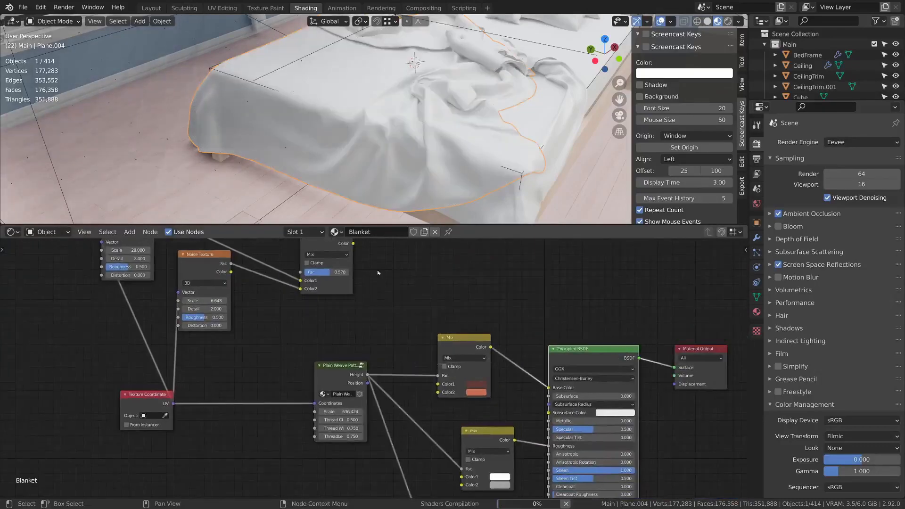
{"action": "scroll", "coordinate": [358, 158], "scroll_direction": "up", "scroll_amount": 2}
{"action": "middle_click_drag", "start_coordinate": [344, 157], "coordinate": [366, 156]}
{"action": "scroll", "coordinate": [426, 146], "scroll_direction": "up", "scroll_amount": 4}
{"action": "scroll", "coordinate": [427, 146], "scroll_direction": "up", "scroll_amount": 1}
{"action": "middle_click_drag", "start_coordinate": [427, 146], "coordinate": [449, 84]}
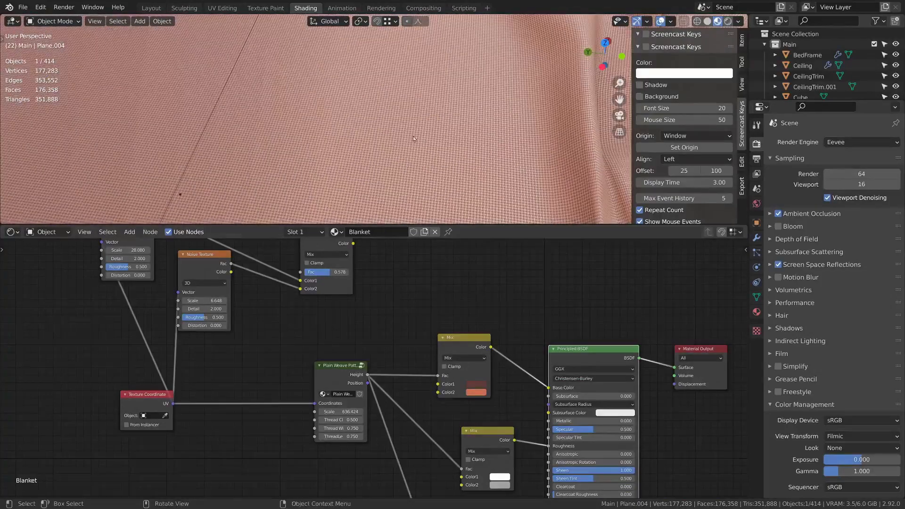
- Insert a MixRGB node into the link between the Texture Coordinate's UV and the Plain Weave Pattern's Coordinates
{"action": "middle_click_drag", "start_coordinate": [330, 308], "coordinate": [487, 284]}
{"action": "scroll", "coordinate": [474, 298], "scroll_direction": "up", "scroll_amount": 1}
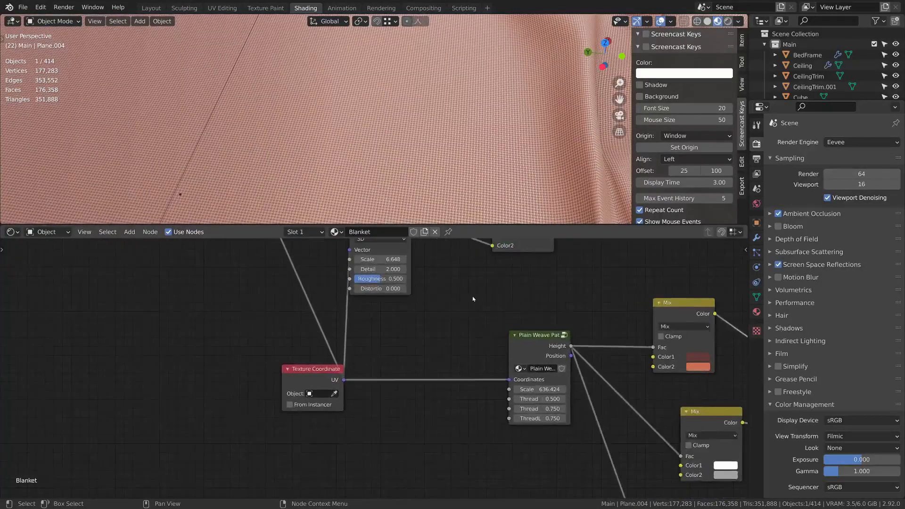
{"action": "key", "text": "shift+a"}
{"action": "left_click", "coordinate": [463, 297]}
{"action": "key", "text": "Escape"}
{"action": "key", "text": "shift+a"}
{"action": "left_click", "coordinate": [483, 292]}
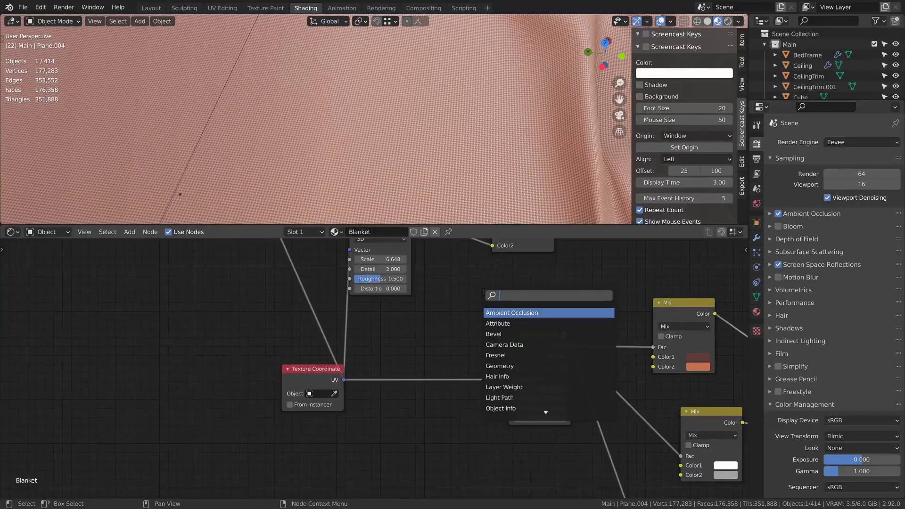
{"action": "type", "text": "mix"}
{"action": "type", "text": "rgb"}
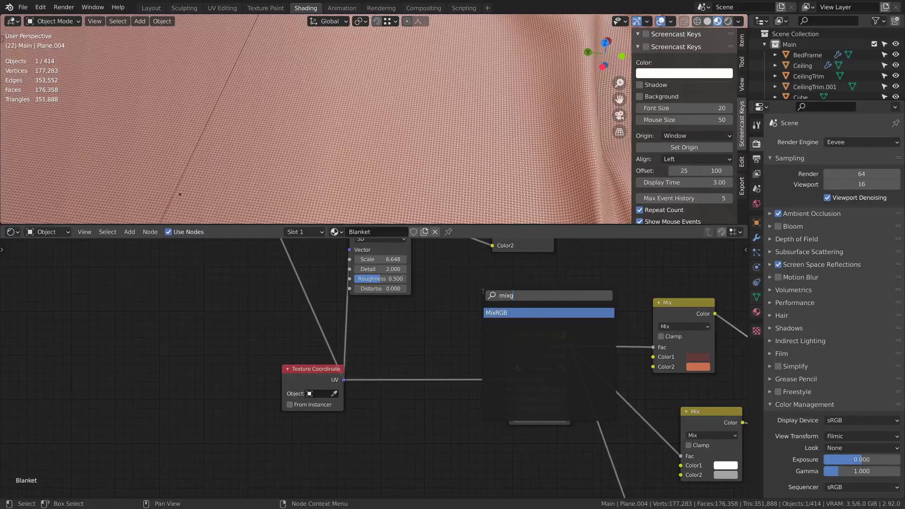
{"action": "key", "text": "Return"}
{"action": "left_click", "coordinate": [409, 318]}
{"action": "scroll", "coordinate": [406, 337], "scroll_direction": "up", "scroll_amount": 5}
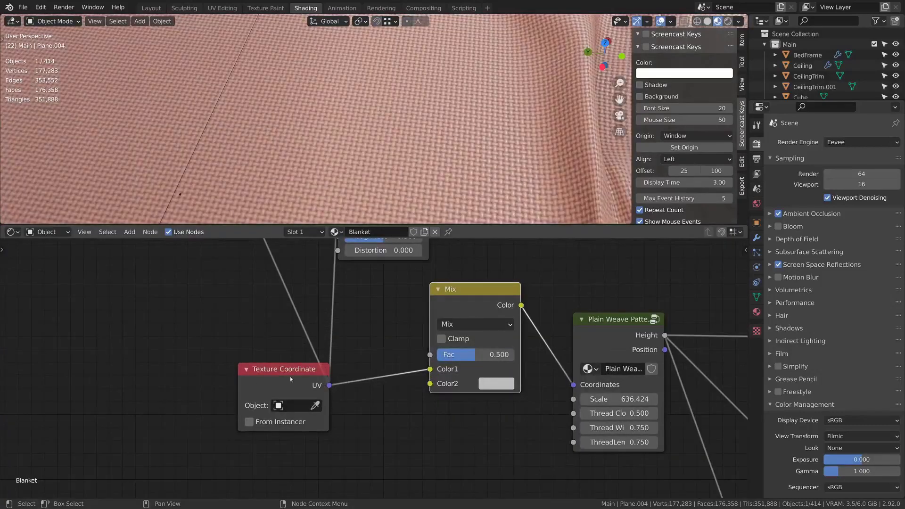
- Tidy the Texture Coordinate node's position and set the inserted Mix node's blending mode to Add
{"action": "left_click_drag", "start_coordinate": [267, 370], "coordinate": [265, 372]}
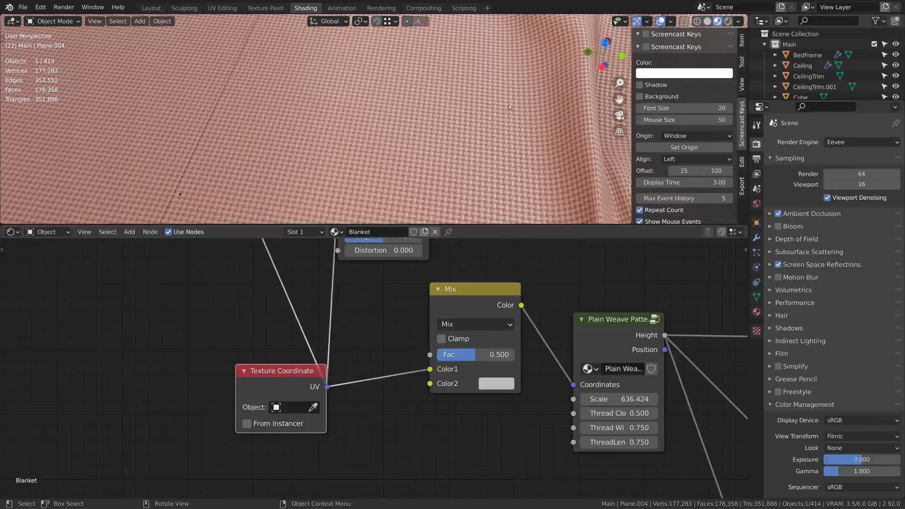
{"action": "left_click", "coordinate": [476, 324]}
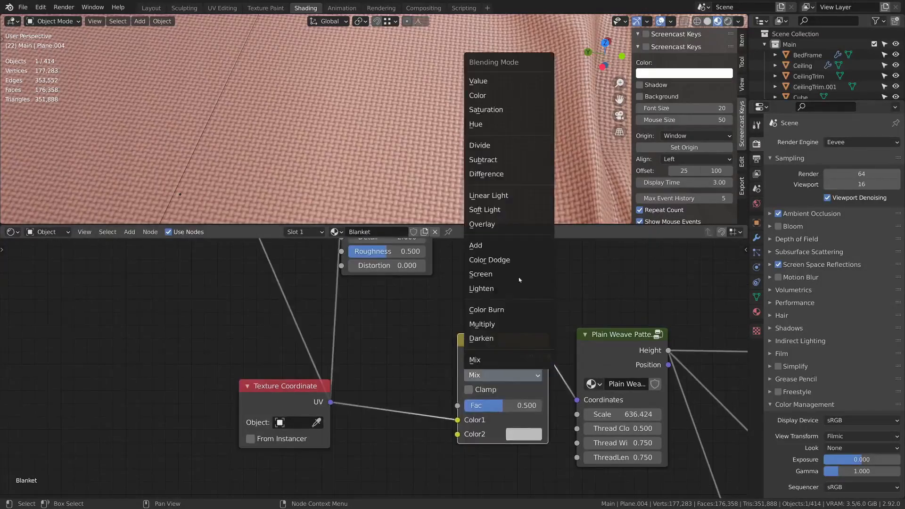
{"action": "left_click", "coordinate": [493, 247]}
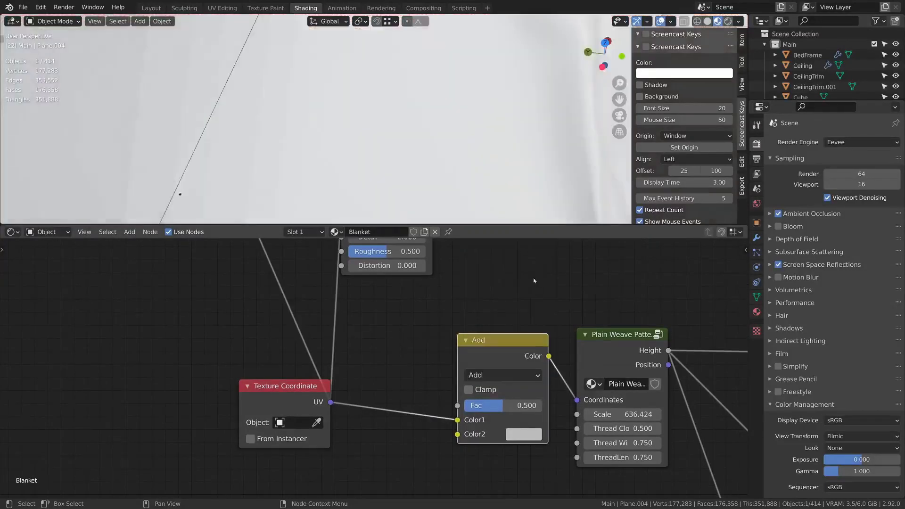
- Duplicate the MixRGB node that blends the two noise textures and place the copy below the original
{"action": "scroll", "coordinate": [535, 279], "scroll_direction": "down", "scroll_amount": 1}
{"action": "middle_click_drag", "start_coordinate": [561, 244], "coordinate": [536, 290]}
{"action": "scroll", "coordinate": [536, 291], "scroll_direction": "down", "scroll_amount": 1}
{"action": "left_click_drag", "start_coordinate": [544, 246], "coordinate": [542, 302]}
{"action": "middle_click_drag", "start_coordinate": [542, 303], "coordinate": [538, 356]}
{"action": "left_click_drag", "start_coordinate": [527, 302], "coordinate": [549, 244]}
{"action": "key", "text": "shift+d"}
{"action": "left_click", "coordinate": [483, 388]}
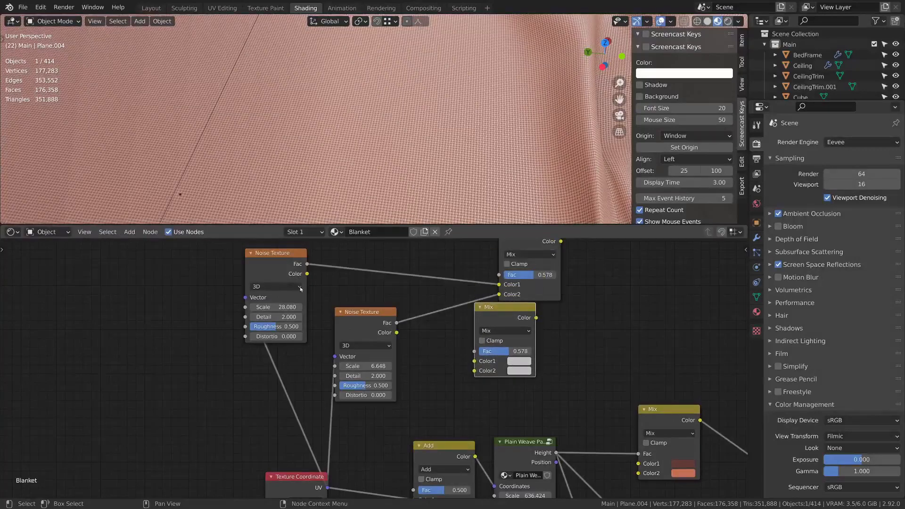
- Connect the Color output of the 28.080-scale noise to the duplicate Mix node's Color1 and that of the 6.648-scale noise to Color2
{"action": "left_click_drag", "start_coordinate": [307, 274], "coordinate": [475, 352]}
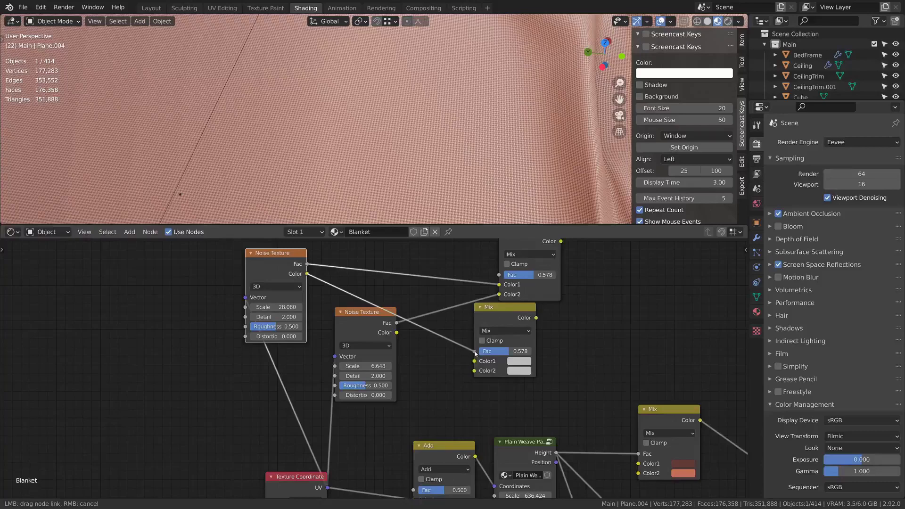
{"action": "left_click_drag", "start_coordinate": [474, 351], "coordinate": [478, 362]}
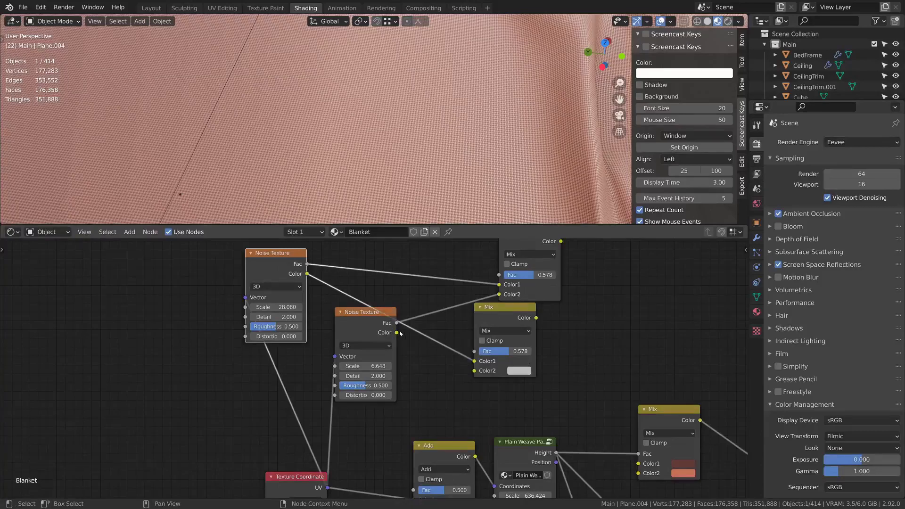
{"action": "left_click_drag", "start_coordinate": [398, 333], "coordinate": [474, 371]}
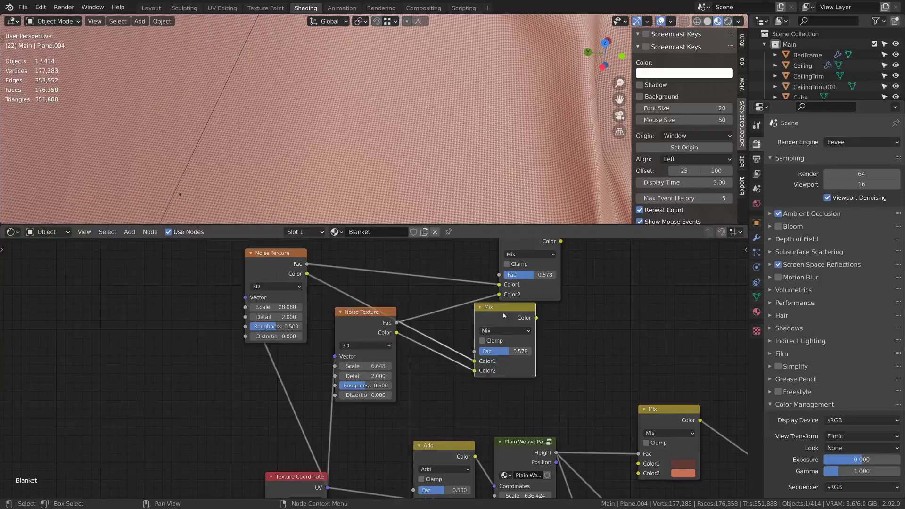
{"action": "left_click_drag", "start_coordinate": [504, 315], "coordinate": [466, 339]}
- Link the color noise Mix output to the Add node's Color2 and set the Add node's Fac to 0.01
{"action": "middle_click_drag", "start_coordinate": [499, 348], "coordinate": [547, 252]}
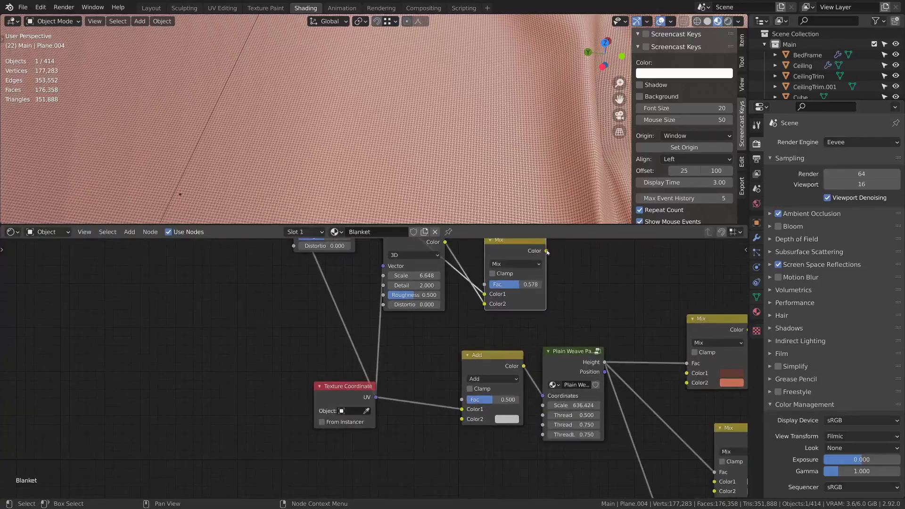
{"action": "left_click_drag", "start_coordinate": [547, 253], "coordinate": [462, 419]}
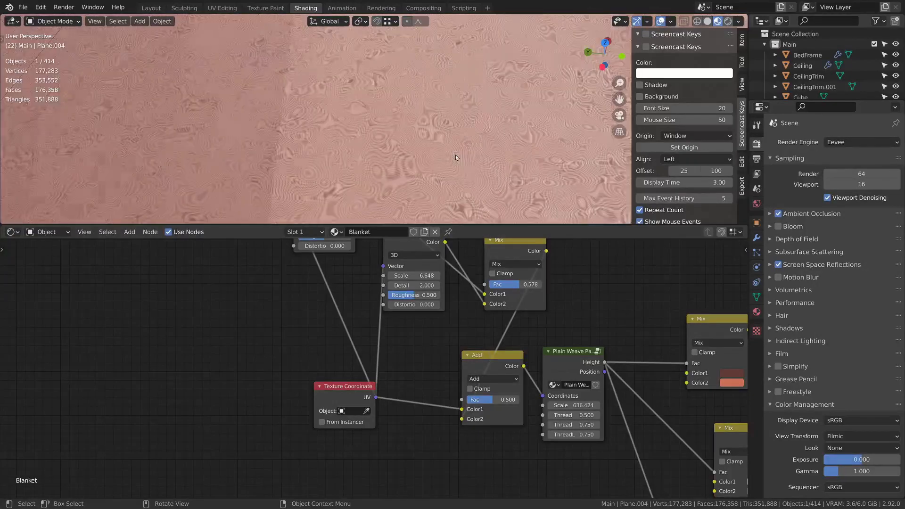
{"action": "mouse_move", "coordinate": [493, 402]}
{"action": "left_mouse_down"}
{"action": "mouse_move", "coordinate": [465, 401]}
{"action": "mouse_move", "coordinate": [482, 404]}
{"action": "left_mouse_up"}
{"action": "left_click", "coordinate": [483, 403]}
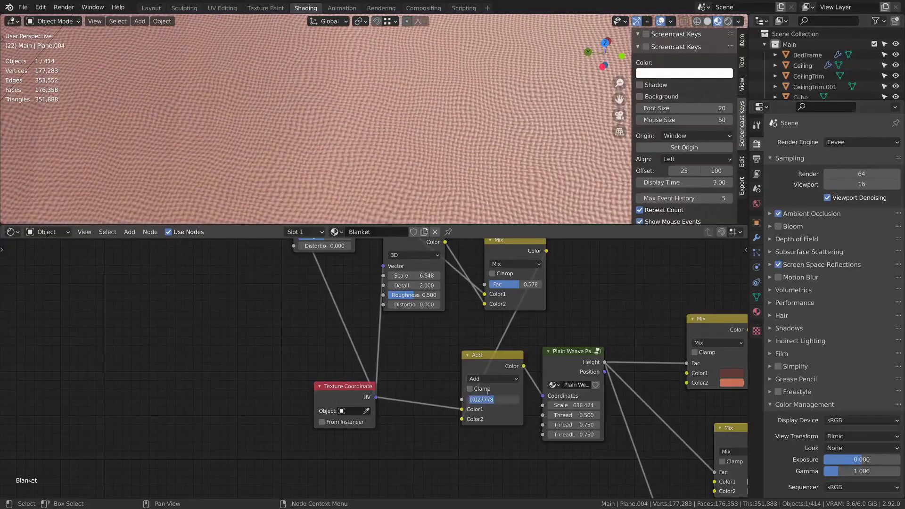
{"action": "type", "text": "0.01"}
{"action": "key", "text": "Return"}
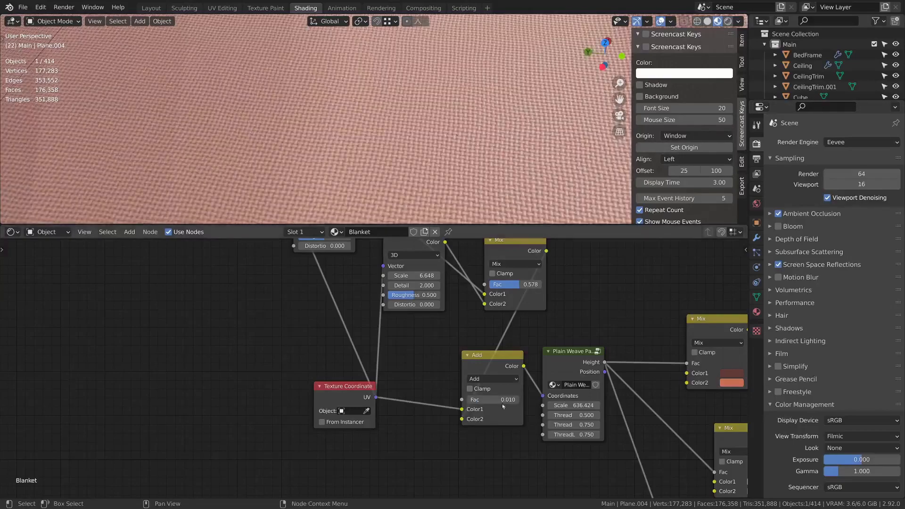
- Switch the coordinate-distorting Add node to Linear Light blending, set its Fac to 0.005 and check the weave on the blanket
{"action": "scroll", "coordinate": [502, 403], "scroll_direction": "up", "scroll_amount": 2}
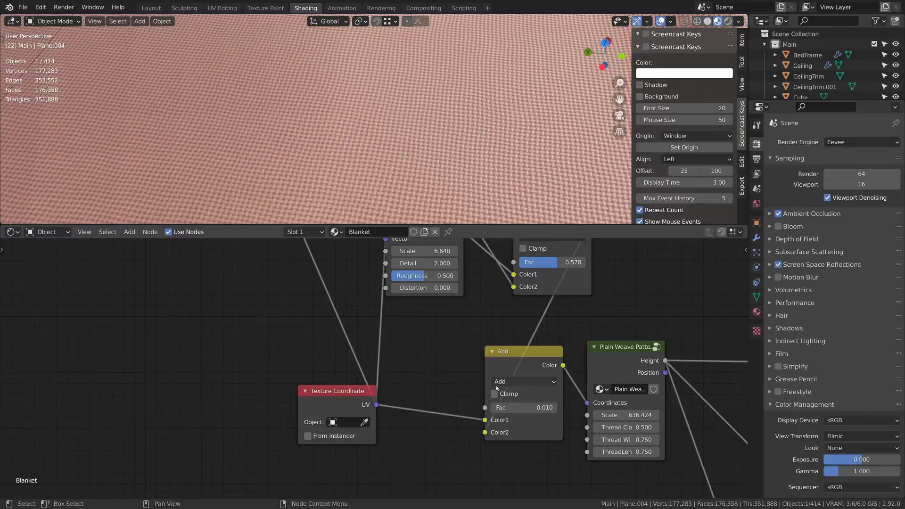
{"action": "left_click", "coordinate": [511, 382]}
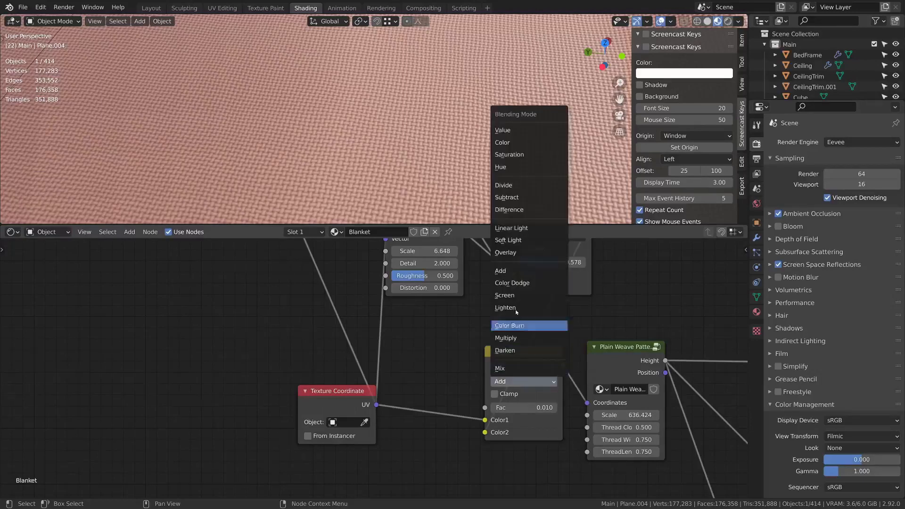
{"action": "left_click", "coordinate": [561, 227]}
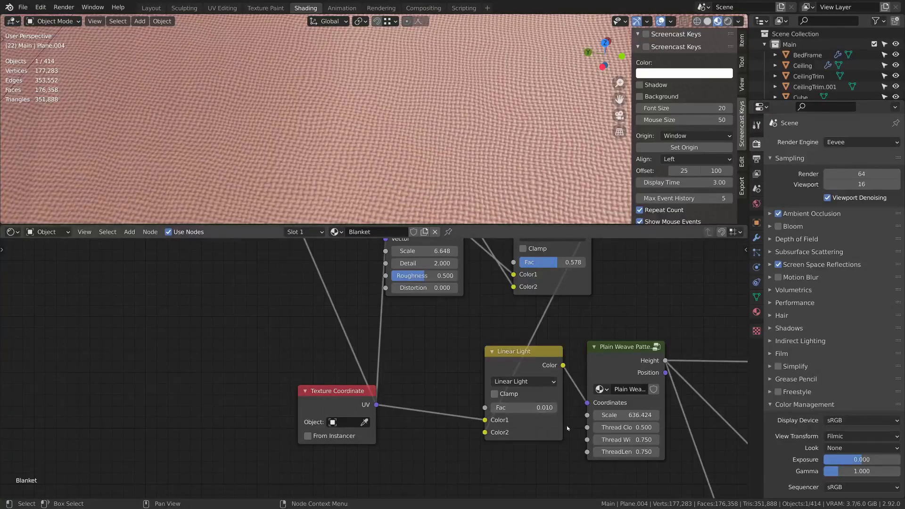
{"action": "left_click", "coordinate": [537, 408]}
{"action": "key", "text": "Return"}
{"action": "scroll", "coordinate": [434, 143], "scroll_direction": "down", "scroll_amount": 8}
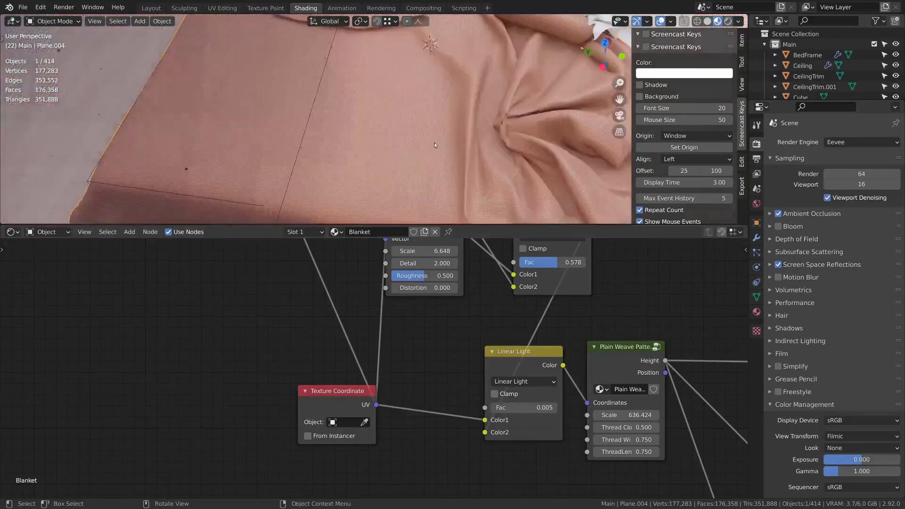
{"action": "scroll", "coordinate": [402, 164], "scroll_direction": "up", "scroll_amount": 3}
{"action": "scroll", "coordinate": [489, 343], "scroll_direction": "down", "scroll_amount": 4}
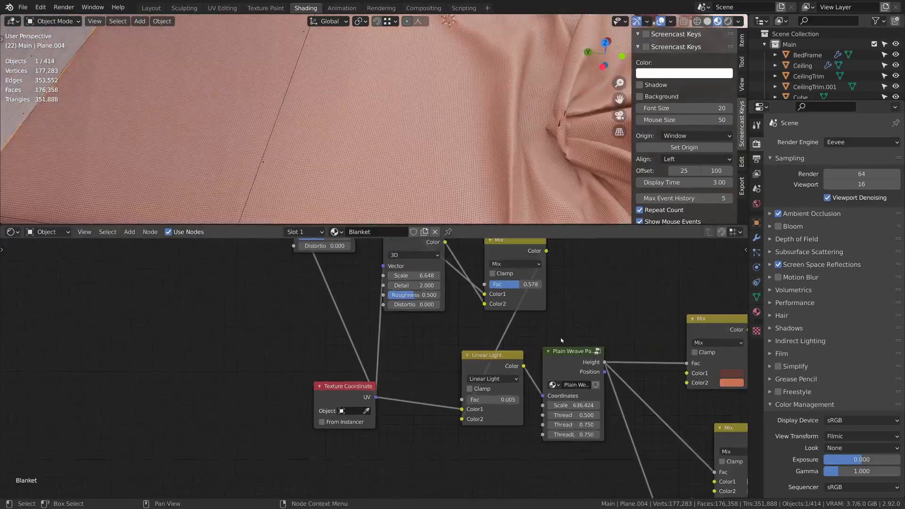
- Rearrange the two noise-blending Mix nodes so they sit apart from each other
{"action": "middle_click_drag", "start_coordinate": [390, 276], "coordinate": [398, 299]}
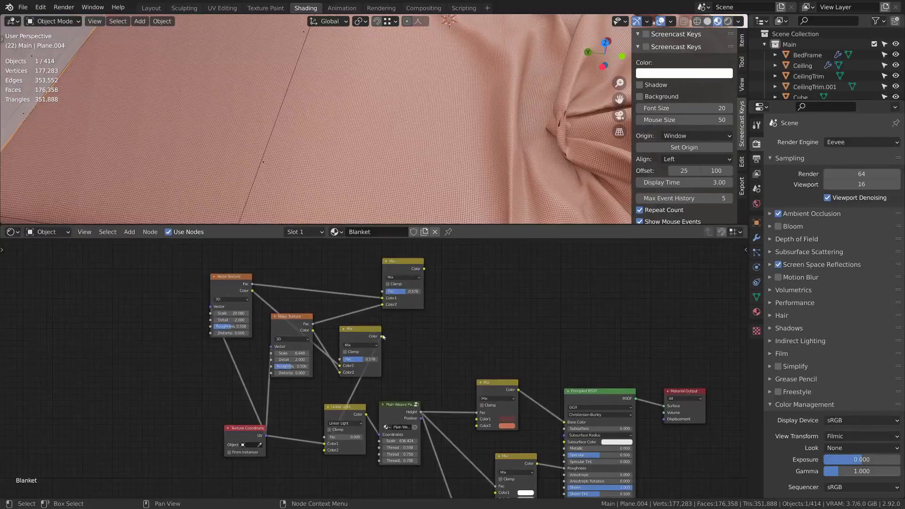
{"action": "left_click", "coordinate": [357, 345]}
{"action": "left_click", "coordinate": [391, 271]}
{"action": "left_click_drag", "start_coordinate": [391, 270], "coordinate": [404, 299]}
{"action": "middle_click_drag", "start_coordinate": [445, 315], "coordinate": [469, 306]}
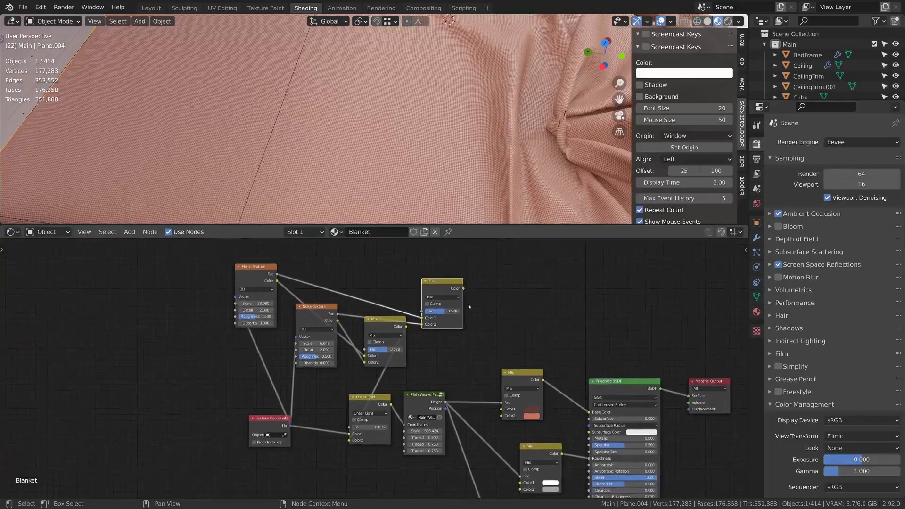
{"action": "left_click_drag", "start_coordinate": [435, 280], "coordinate": [451, 258]}
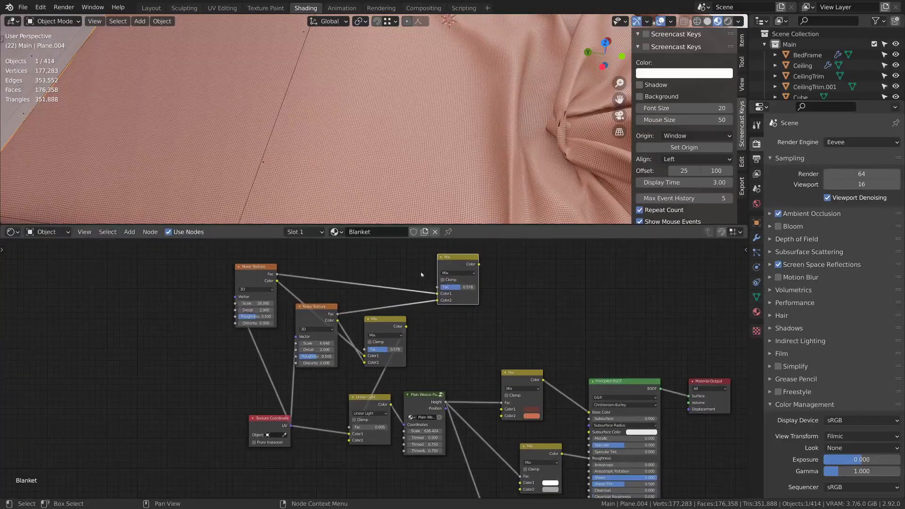
- Duplicate the weave color Mix, set it to Multiply with the weave color as Color1 and noise Mix as Color2, and feed Base Color
{"action": "scroll", "coordinate": [534, 347], "scroll_direction": "up", "scroll_amount": 2}
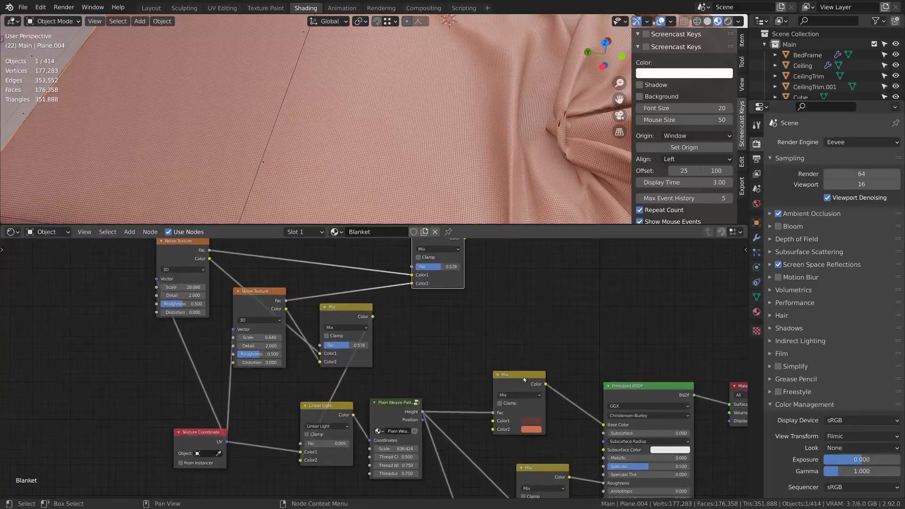
{"action": "key", "text": "shift+d"}
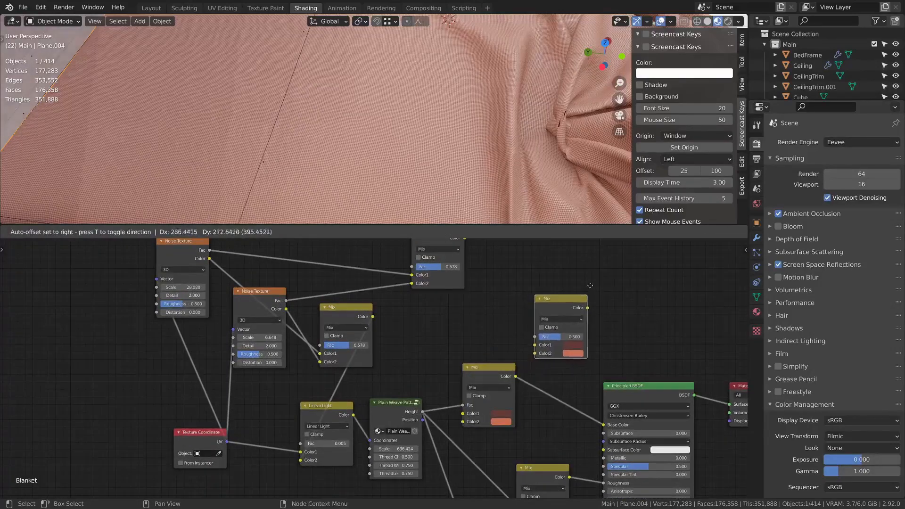
{"action": "left_click", "coordinate": [598, 271]}
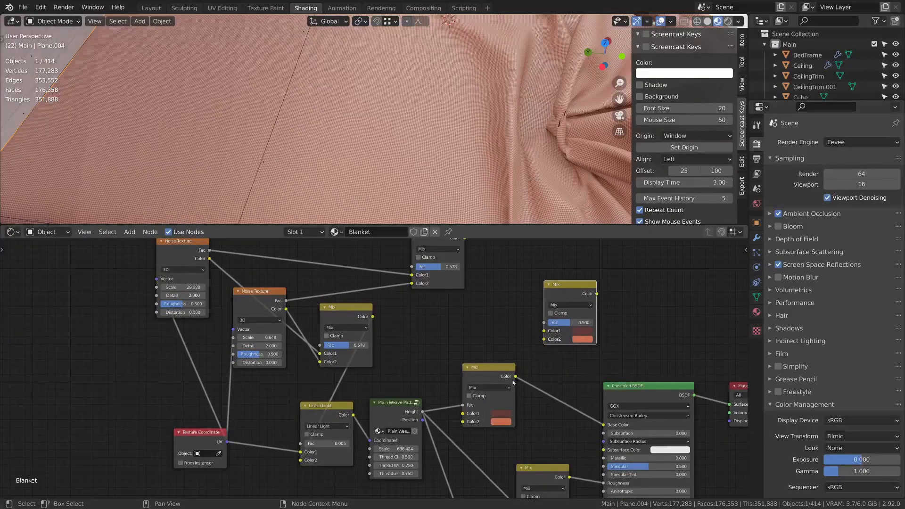
{"action": "left_click_drag", "start_coordinate": [515, 376], "coordinate": [543, 332]}
{"action": "left_click_drag", "start_coordinate": [465, 239], "coordinate": [545, 323]}
{"action": "left_click", "coordinate": [571, 305]}
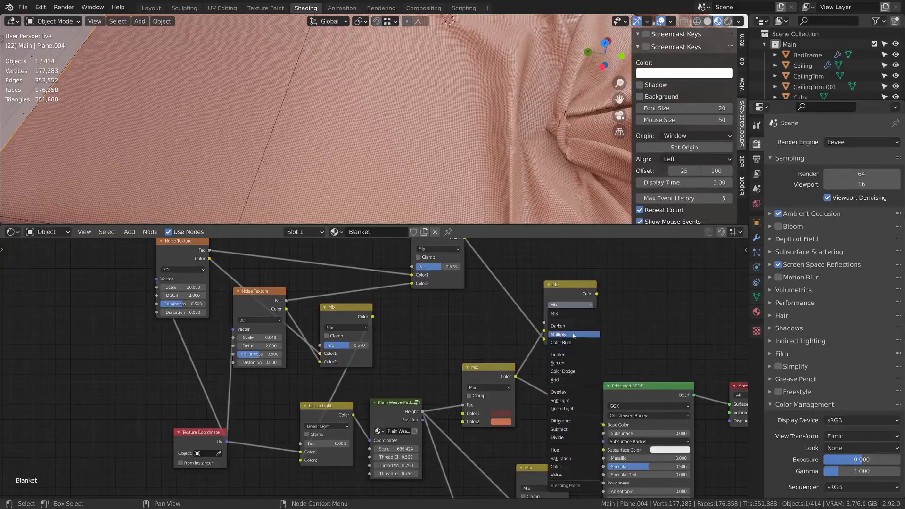
{"action": "left_click", "coordinate": [559, 334]}
{"action": "left_click_drag", "start_coordinate": [596, 294], "coordinate": [605, 425]}
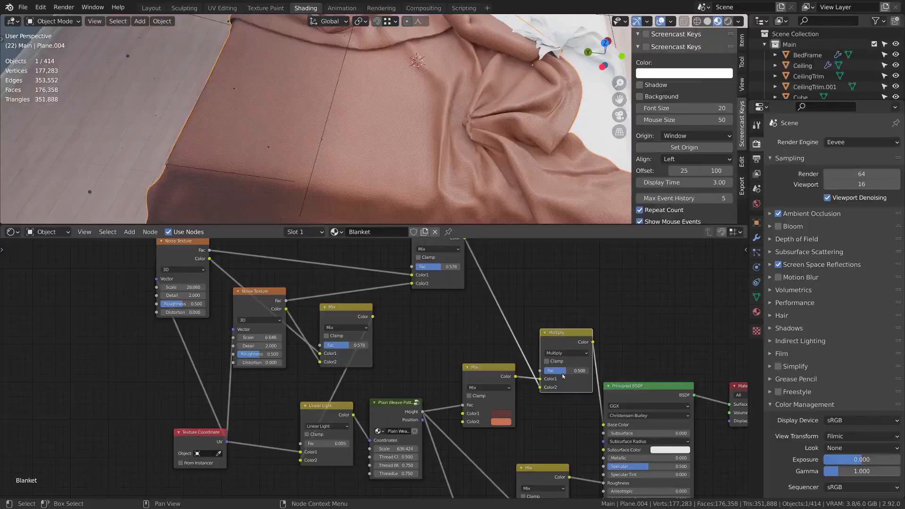
- Set the Multiply node's Fac to 0.544 while judging the color variation across the blanket
{"action": "mouse_move", "coordinate": [565, 370]}
{"action": "left_mouse_down"}
{"action": "mouse_move", "coordinate": [546, 371]}
{"action": "mouse_move", "coordinate": [592, 371]}
{"action": "mouse_move", "coordinate": [569, 371]}
{"action": "left_mouse_up"}
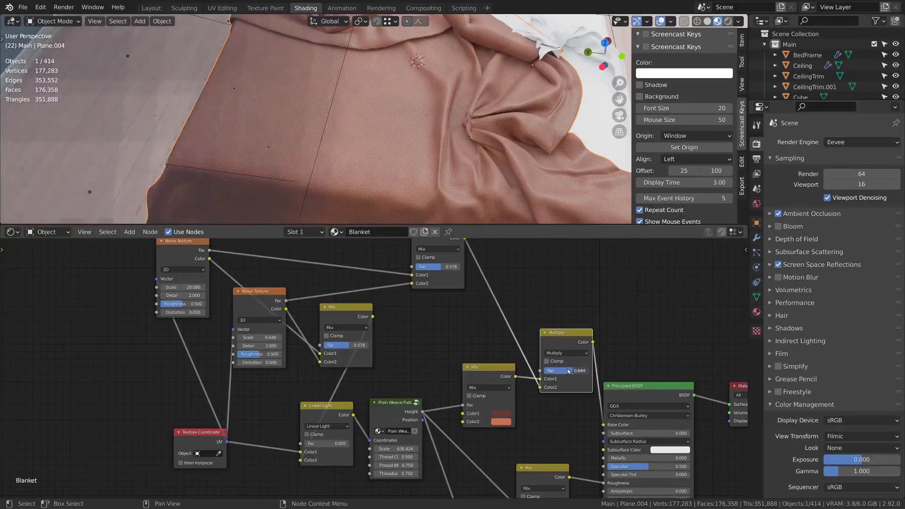
{"action": "scroll", "coordinate": [480, 158], "scroll_direction": "down", "scroll_amount": 2}
{"action": "middle_click_drag", "start_coordinate": [480, 157], "coordinate": [468, 145]}
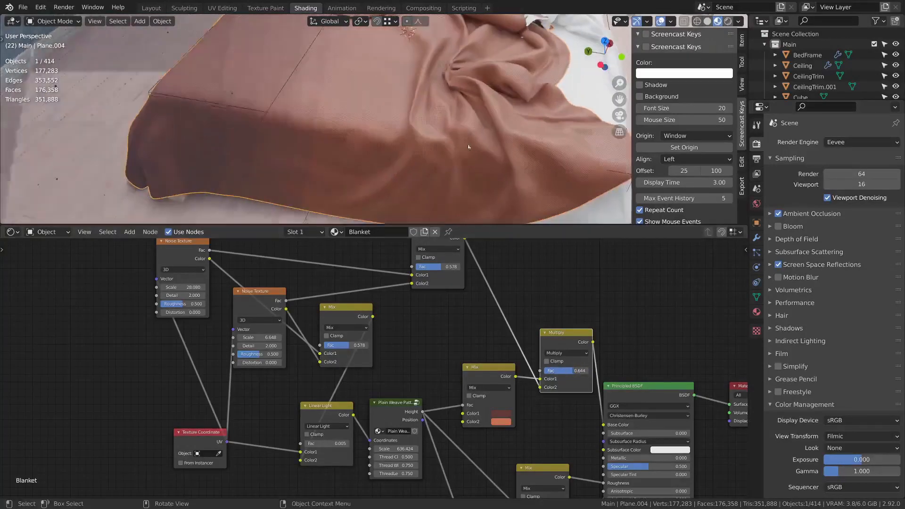
{"action": "left_click_drag", "start_coordinate": [570, 376], "coordinate": [563, 373]}
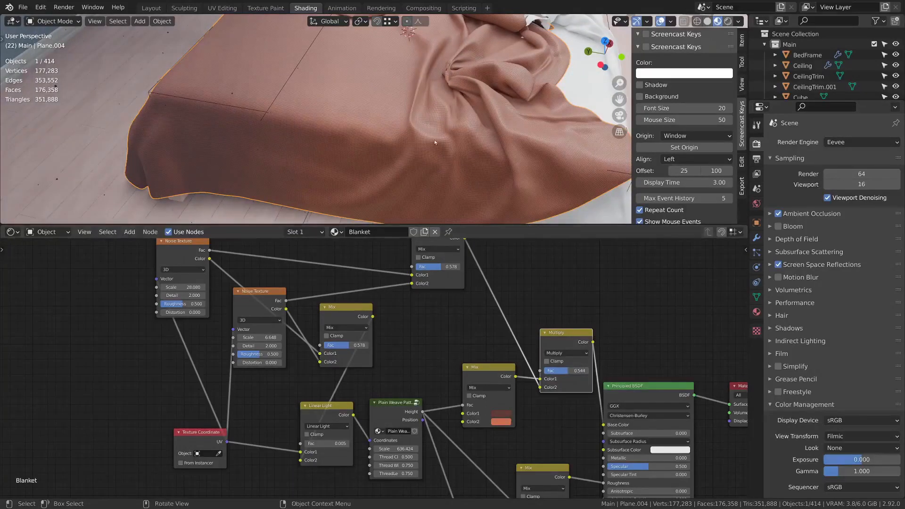
{"action": "middle_click_drag", "start_coordinate": [434, 139], "coordinate": [423, 151]}
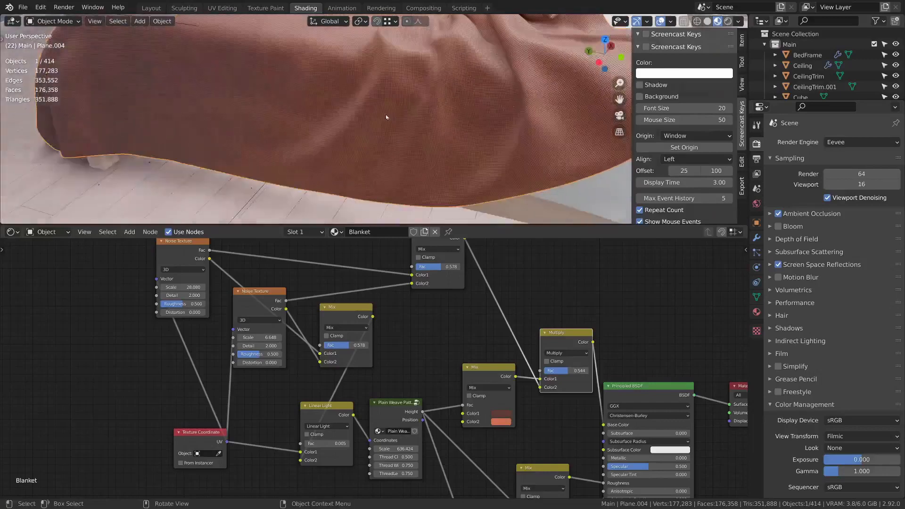
{"action": "scroll", "coordinate": [398, 113], "scroll_direction": "down", "scroll_amount": 3}
{"action": "middle_click_drag", "start_coordinate": [394, 115], "coordinate": [384, 140]}
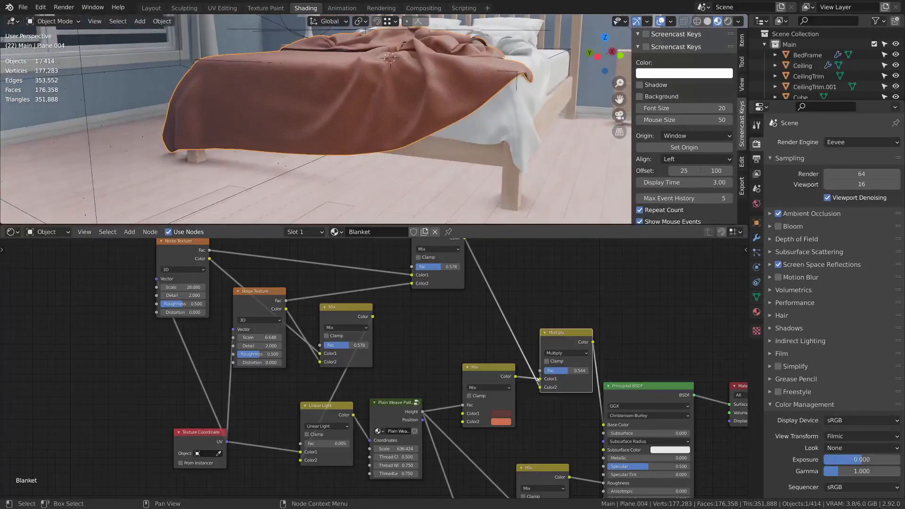
- Preview the 28.080-scale noise texture on the blanket, then restore the Principled BSDF output
{"action": "scroll", "coordinate": [521, 310], "scroll_direction": "down", "scroll_amount": 1}
{"action": "middle_click_drag", "start_coordinate": [521, 310], "coordinate": [512, 349]}
{"action": "left_click", "coordinate": [196, 298], "text": "ctrl+shift"}
{"action": "middle_click_drag", "start_coordinate": [372, 103], "coordinate": [389, 110]}
{"action": "scroll", "coordinate": [389, 110], "scroll_direction": "up", "scroll_amount": 4}
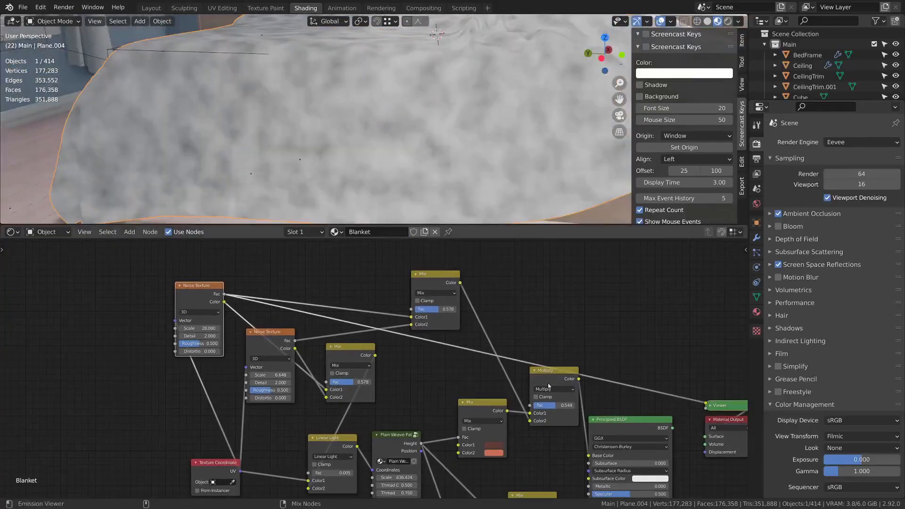
{"action": "left_click", "coordinate": [550, 385], "text": "ctrl+shift"}
{"action": "middle_click_drag", "start_coordinate": [553, 304], "coordinate": [519, 304]}
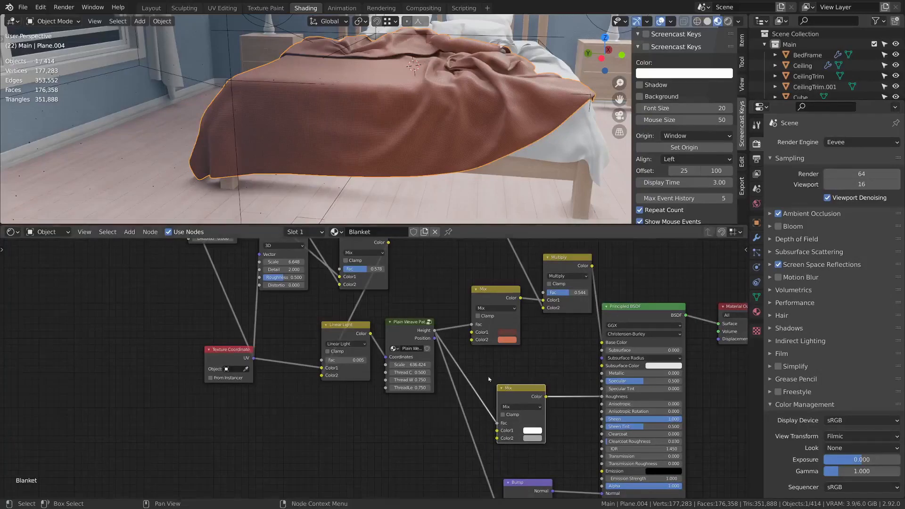
- Move the roughness Mix node aside and duplicate it, placing the copy beside the Principled BSDF's Roughness input
{"action": "middle_click_drag", "start_coordinate": [279, 363], "coordinate": [344, 435]}
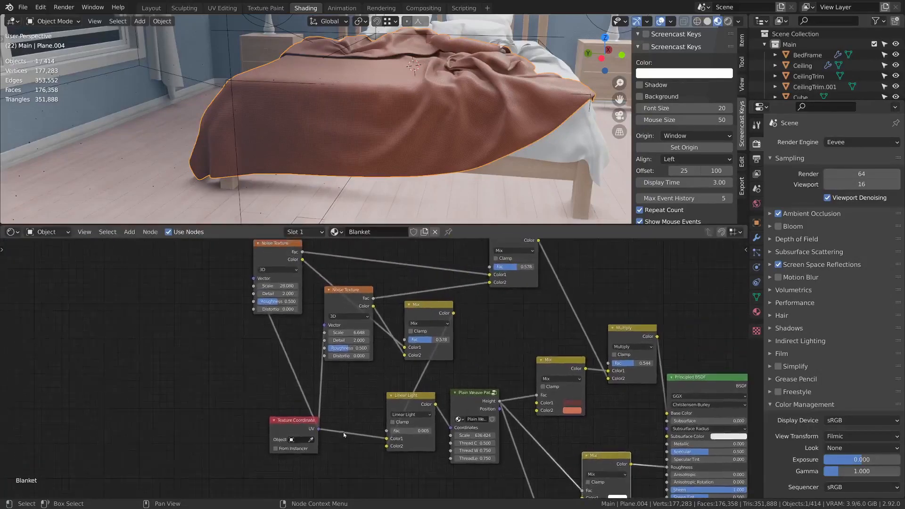
{"action": "middle_click_drag", "start_coordinate": [659, 459], "coordinate": [597, 403]}
{"action": "left_click_drag", "start_coordinate": [554, 411], "coordinate": [509, 398]}
{"action": "key", "text": "shift+d"}
{"action": "left_click", "coordinate": [557, 421]}
- Connect the grayscale noise Mix node's Color output to the Fac of the duplicated roughness Mix node
{"action": "middle_click_drag", "start_coordinate": [282, 292], "coordinate": [279, 315]}
{"action": "middle_click_drag", "start_coordinate": [411, 317], "coordinate": [369, 310]}
{"action": "scroll", "coordinate": [407, 316], "scroll_direction": "down", "scroll_amount": 1}
{"action": "left_click_drag", "start_coordinate": [276, 264], "coordinate": [327, 458]}
{"action": "mouse_move", "coordinate": [419, 257]}
{"action": "middle_mouse_down"}
{"action": "mouse_move", "coordinate": [386, 317]}
{"action": "mouse_move", "coordinate": [411, 272]}
{"action": "middle_mouse_up"}
{"action": "scroll", "coordinate": [417, 296], "scroll_direction": "down", "scroll_amount": 1}
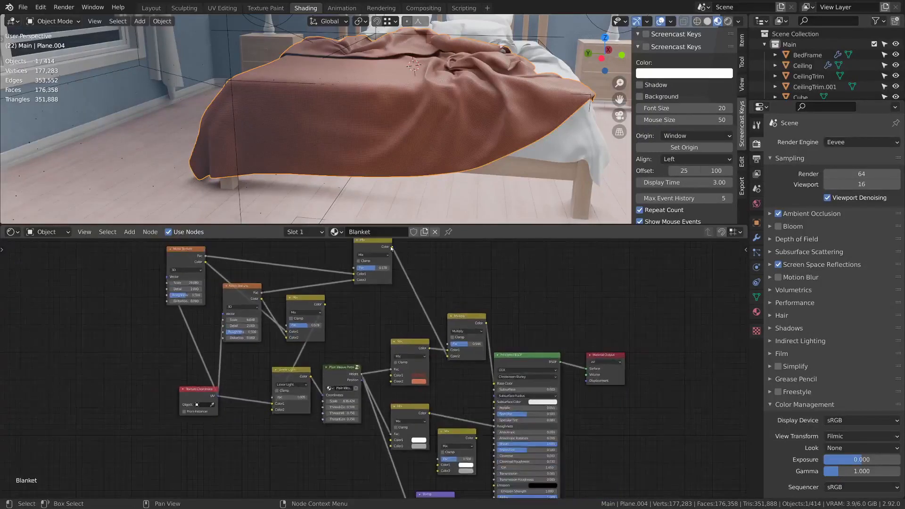
{"action": "left_click_drag", "start_coordinate": [391, 247], "coordinate": [457, 466]}
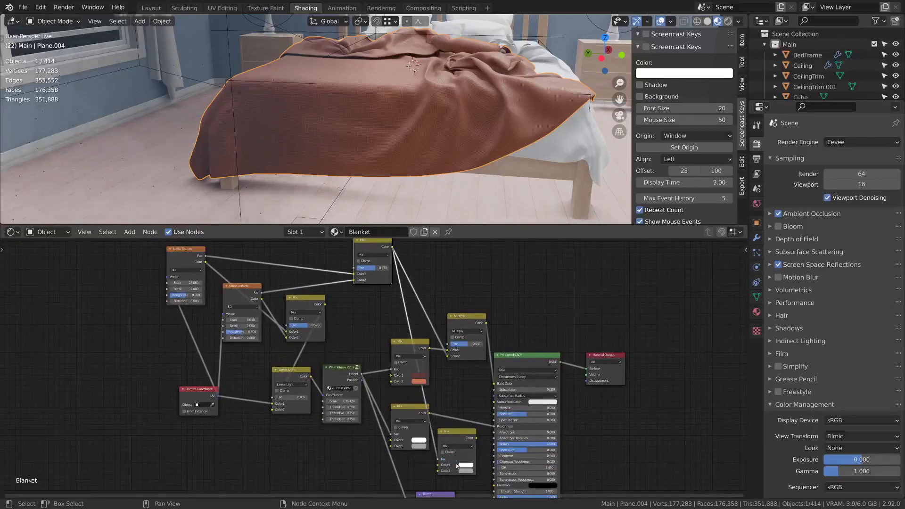
- Place the duplicated Mix node before the original roughness Mix and link its Color output to the original's Color2
{"action": "middle_click_drag", "start_coordinate": [456, 465], "coordinate": [410, 368]}
{"action": "scroll", "coordinate": [378, 370], "scroll_direction": "up", "scroll_amount": 9}
{"action": "left_click_drag", "start_coordinate": [437, 315], "coordinate": [442, 321]}
{"action": "middle_click_drag", "start_coordinate": [363, 289], "coordinate": [377, 330]}
{"action": "left_click_drag", "start_coordinate": [375, 307], "coordinate": [482, 270]}
{"action": "left_click_drag", "start_coordinate": [466, 360], "coordinate": [370, 346]}
{"action": "middle_click_drag", "start_coordinate": [410, 345], "coordinate": [409, 362]}
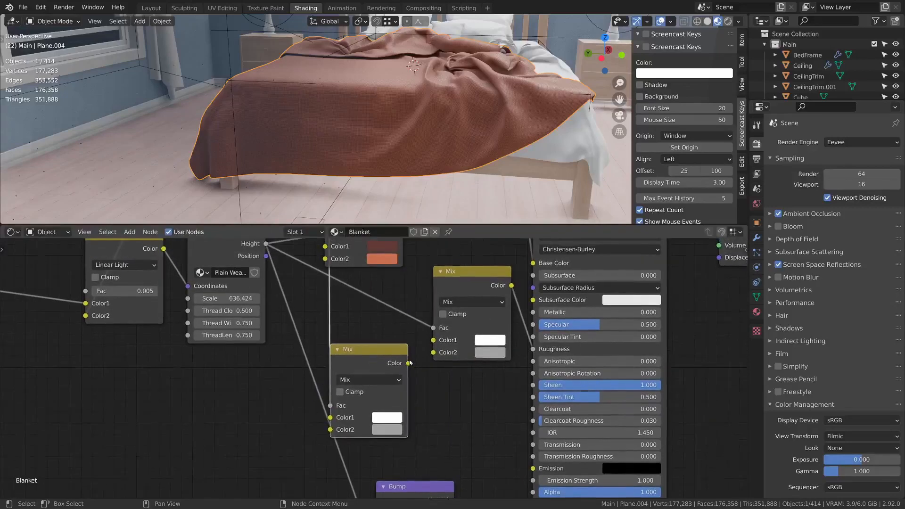
{"action": "left_click_drag", "start_coordinate": [409, 362], "coordinate": [439, 353]}
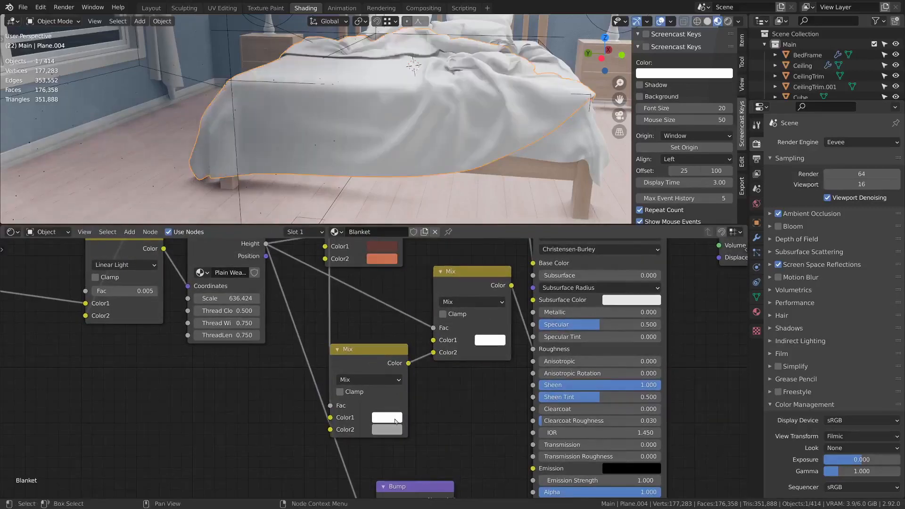
- Set the noise-driven roughness Mix node's Color1 to black and inspect the roughness pattern on the blanket up close
{"action": "left_click", "coordinate": [490, 339]}
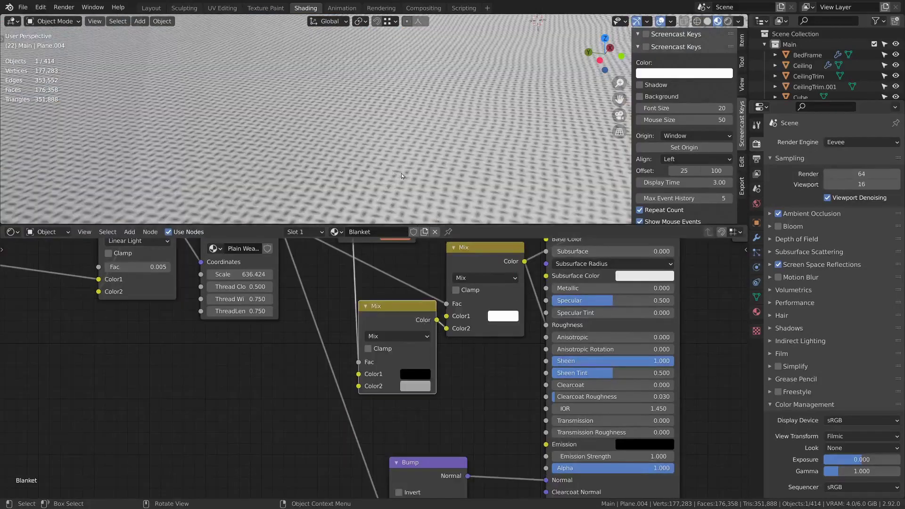
{"action": "middle_click_drag", "start_coordinate": [400, 173], "coordinate": [451, 121]}
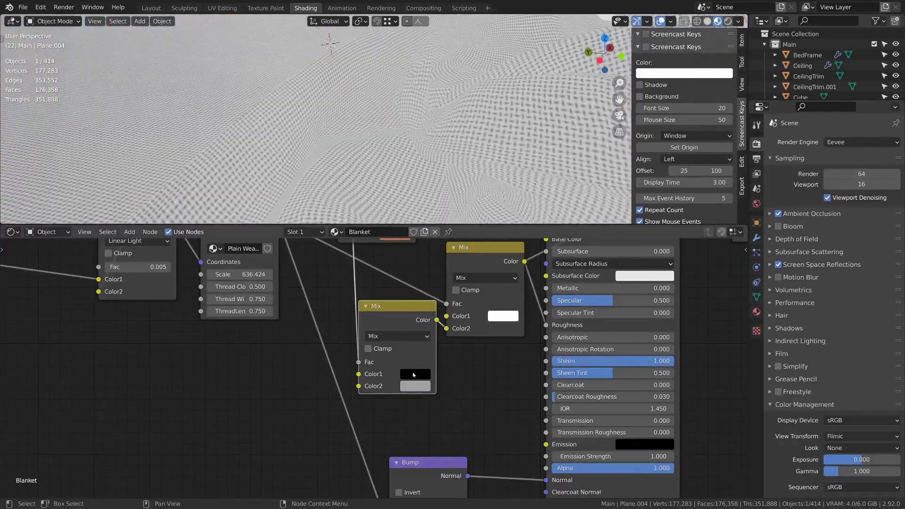
- Set the noise-driven roughness Mix node's Color1 to near-white F7F7F7 and its Color2 to dark gray 6C6C6C
{"action": "left_click", "coordinate": [415, 373]}
{"action": "left_click_drag", "start_coordinate": [497, 264], "coordinate": [495, 217]}
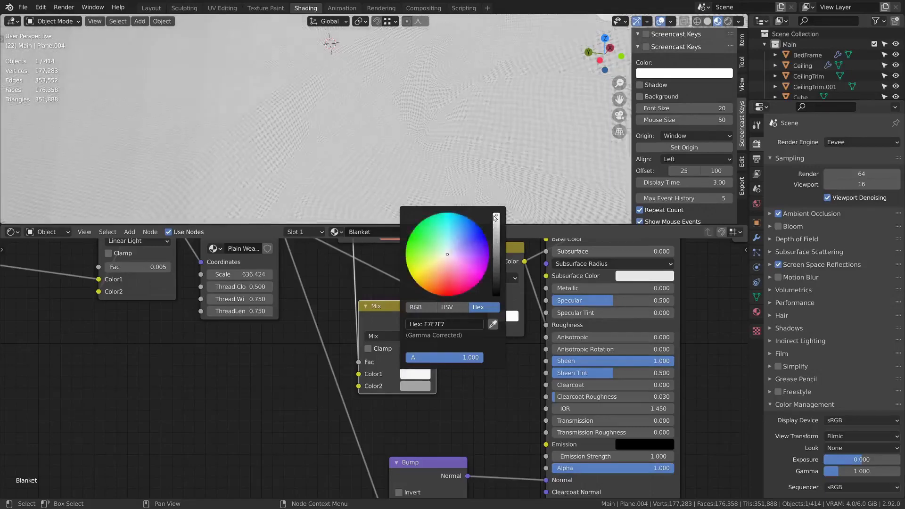
{"action": "left_click", "coordinate": [418, 387]}
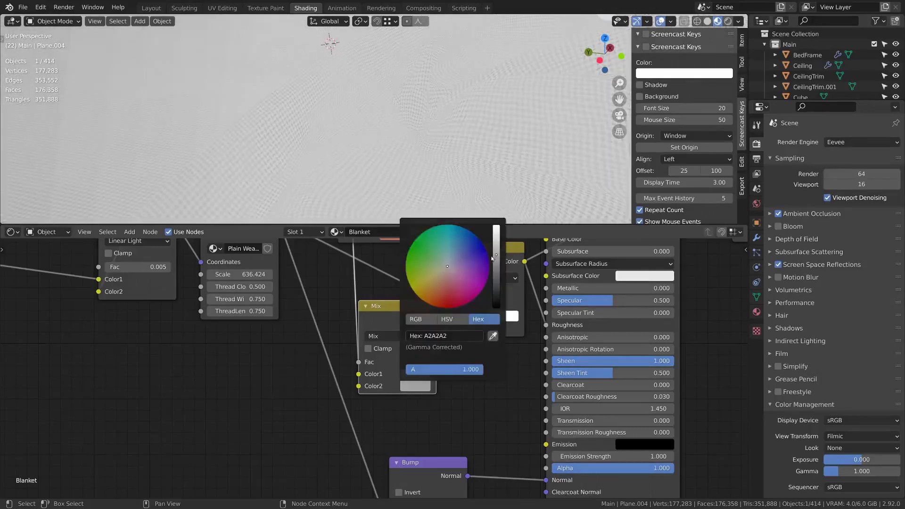
{"action": "left_click_drag", "start_coordinate": [495, 257], "coordinate": [498, 277]}
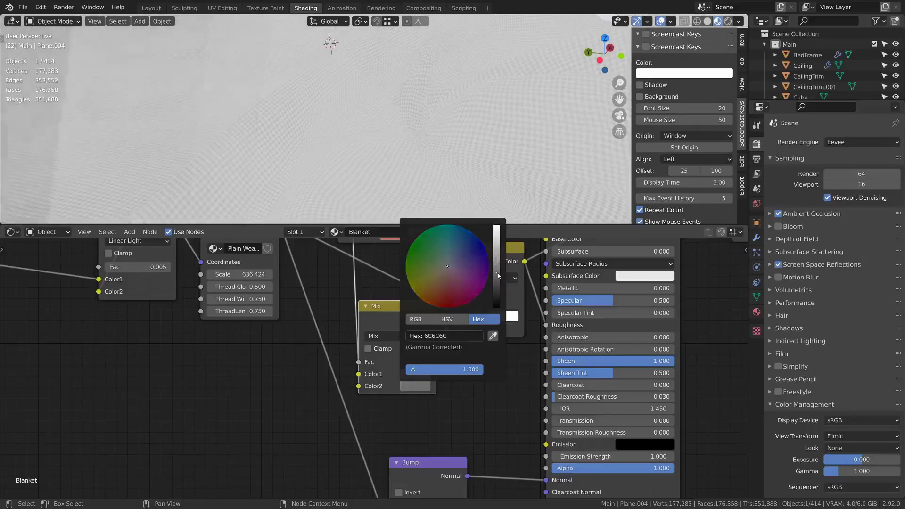
- Preview the Principled BSDF on the blanket and inspect the full material across the bed
{"action": "scroll", "coordinate": [488, 366], "scroll_direction": "down", "scroll_amount": 7}
{"action": "middle_click_drag", "start_coordinate": [493, 326], "coordinate": [471, 372]}
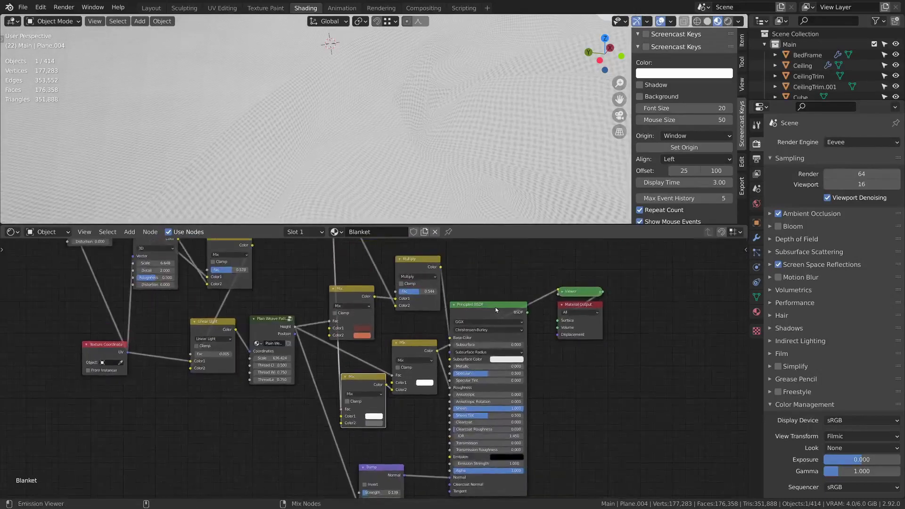
{"action": "scroll", "coordinate": [434, 133], "scroll_direction": "down", "scroll_amount": 5}
{"action": "middle_click_drag", "start_coordinate": [448, 126], "coordinate": [394, 105]}
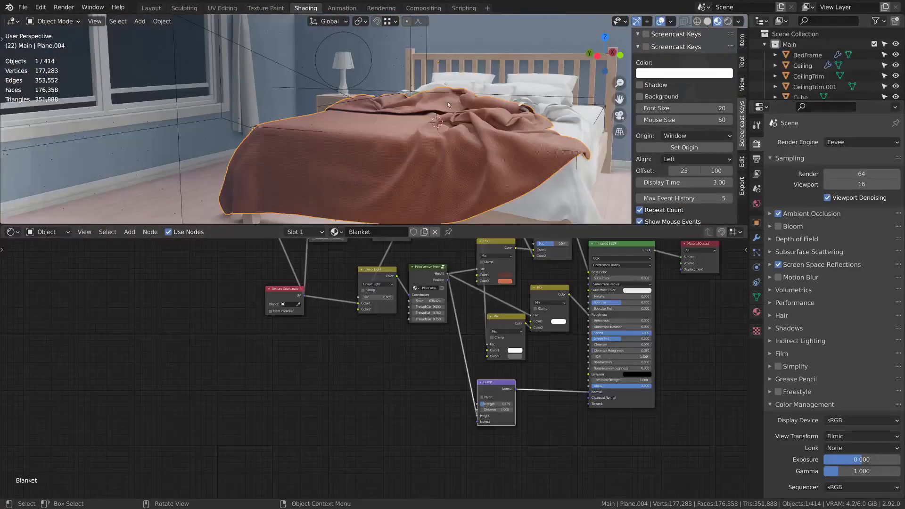
{"action": "scroll", "coordinate": [440, 117], "scroll_direction": "up", "scroll_amount": 3}
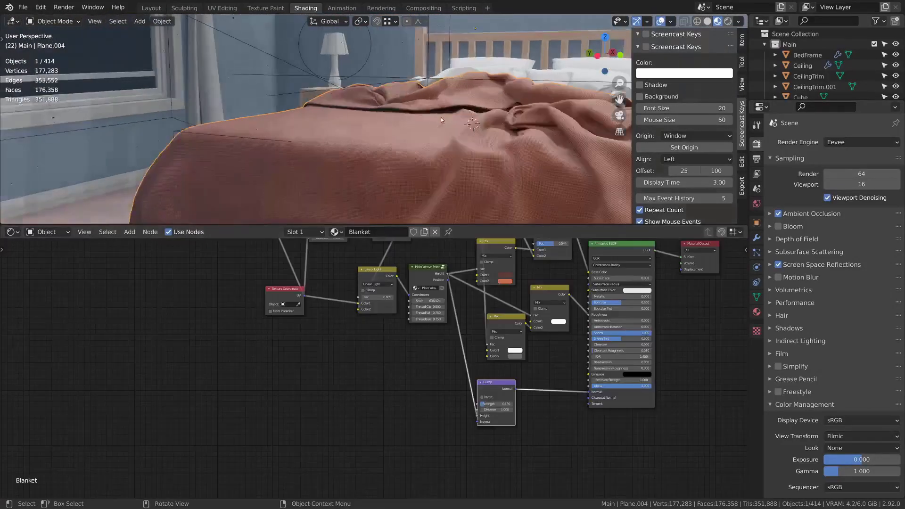
- Add a Cloth Wrinkles group node below the Bump node and preview its output on the blanket
{"action": "key", "text": "shift+a"}
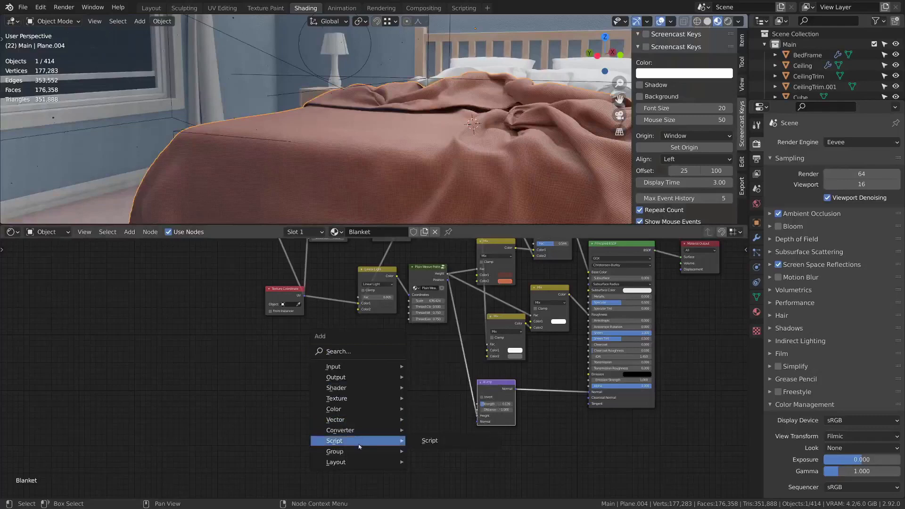
{"action": "mouse_move", "coordinate": [349, 448]}
{"action": "mouse_move", "coordinate": [353, 431]}
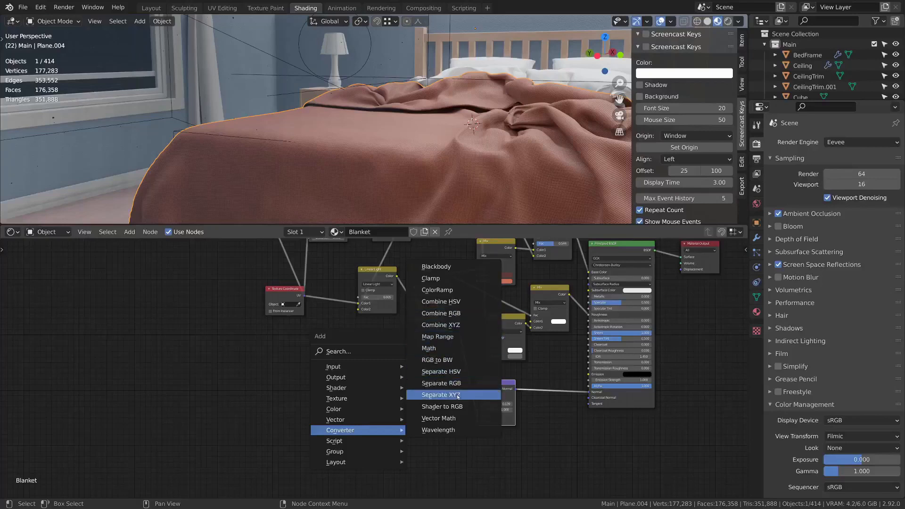
{"action": "mouse_move", "coordinate": [404, 447]}
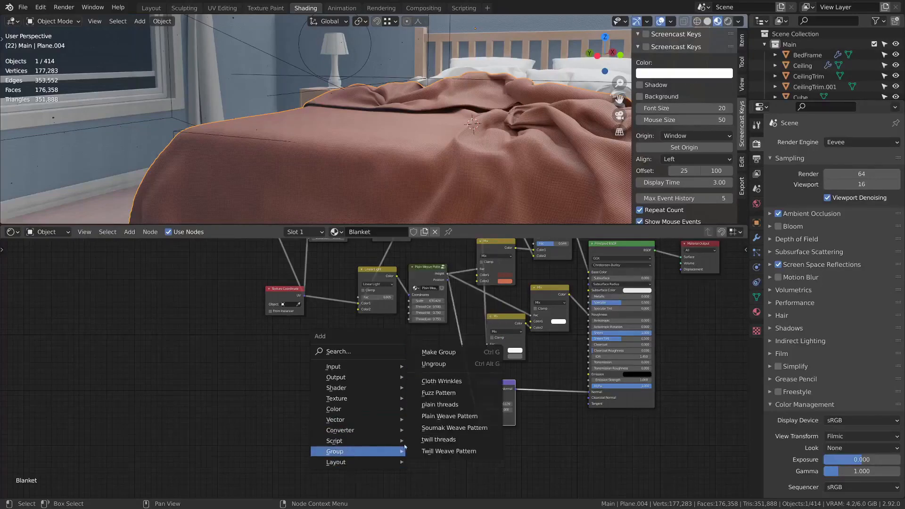
{"action": "left_click", "coordinate": [441, 380]}
{"action": "left_click", "coordinate": [535, 430]}
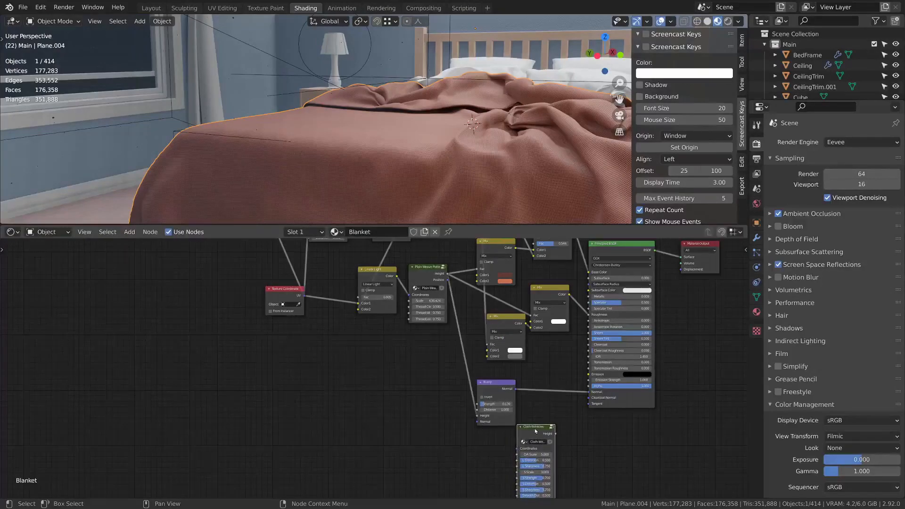
{"action": "scroll", "coordinate": [527, 439], "scroll_direction": "up", "scroll_amount": 3}
{"action": "left_click", "coordinate": [541, 423], "text": "ctrl+shift"}
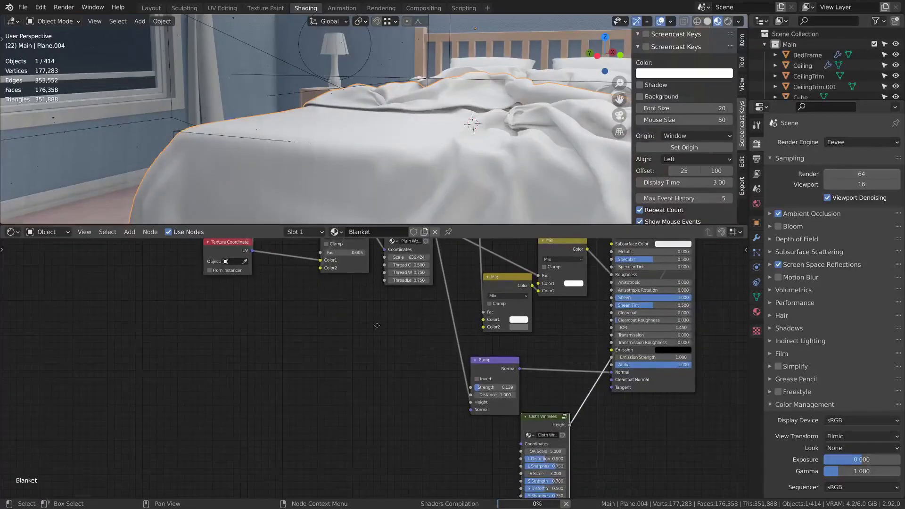
- Link the Texture Coordinate node's UV output to the Cloth Wrinkles Coordinates input and inspect the wrinkle pattern on the blanket
{"action": "scroll", "coordinate": [377, 326], "scroll_direction": "down", "scroll_amount": 4}
{"action": "left_click_drag", "start_coordinate": [299, 317], "coordinate": [480, 446]}
{"action": "middle_click_drag", "start_coordinate": [491, 435], "coordinate": [433, 411]}
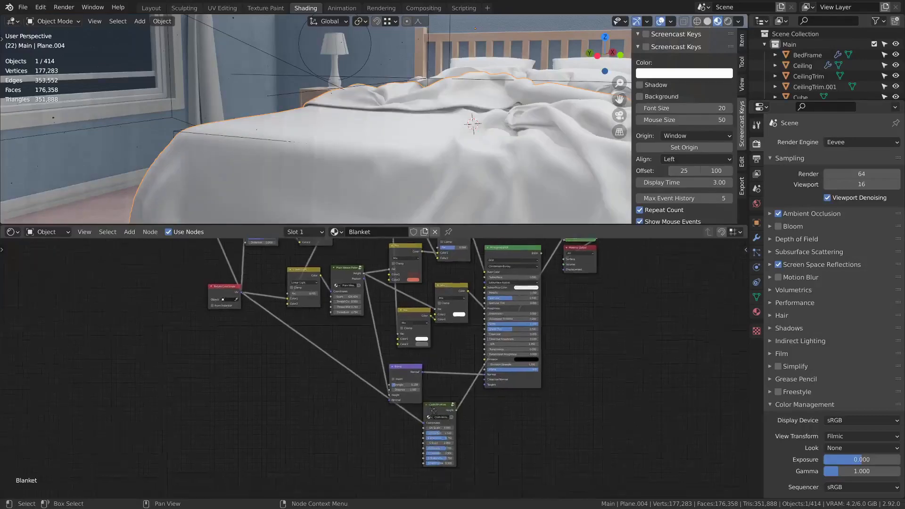
{"action": "scroll", "coordinate": [434, 411], "scroll_direction": "up", "scroll_amount": 4}
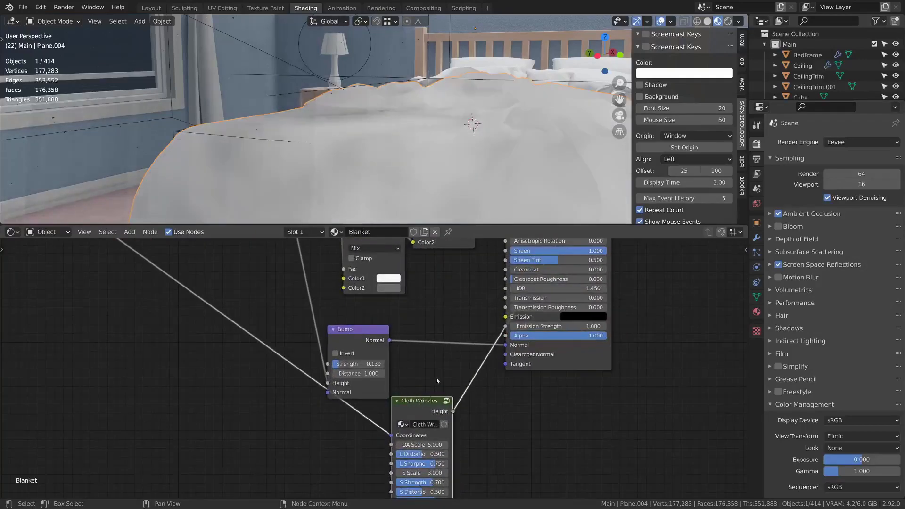
{"action": "mouse_move", "coordinate": [470, 147]}
{"action": "middle_mouse_down"}
{"action": "mouse_move", "coordinate": [459, 170]}
{"action": "mouse_move", "coordinate": [466, 158]}
{"action": "middle_mouse_up"}
{"action": "scroll", "coordinate": [459, 170], "scroll_direction": "down", "scroll_amount": 4}
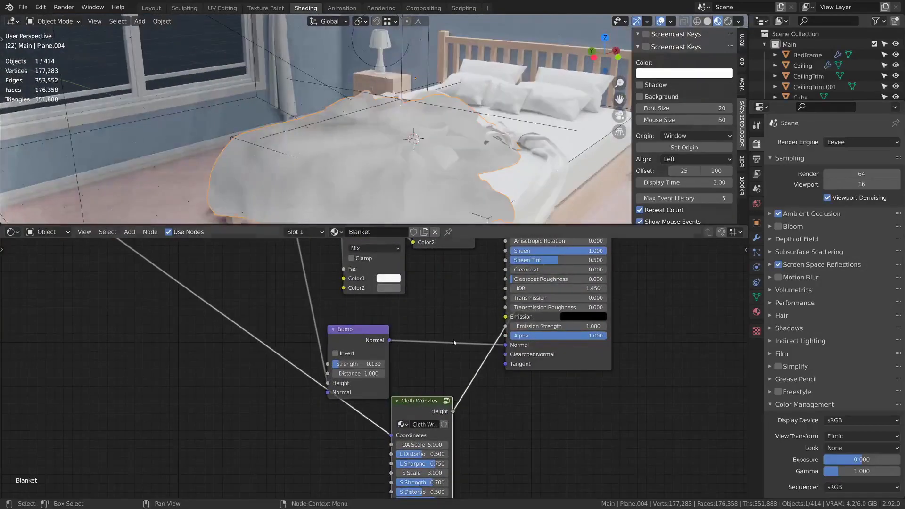
- Raise the Cloth Wrinkles OA Scale to 31.616 and examine the finer wrinkle pattern up close
{"action": "middle_click_drag", "start_coordinate": [452, 377], "coordinate": [448, 302]}
{"action": "scroll", "coordinate": [430, 386], "scroll_direction": "up", "scroll_amount": 3}
{"action": "left_click_drag", "start_coordinate": [424, 371], "coordinate": [517, 371]}
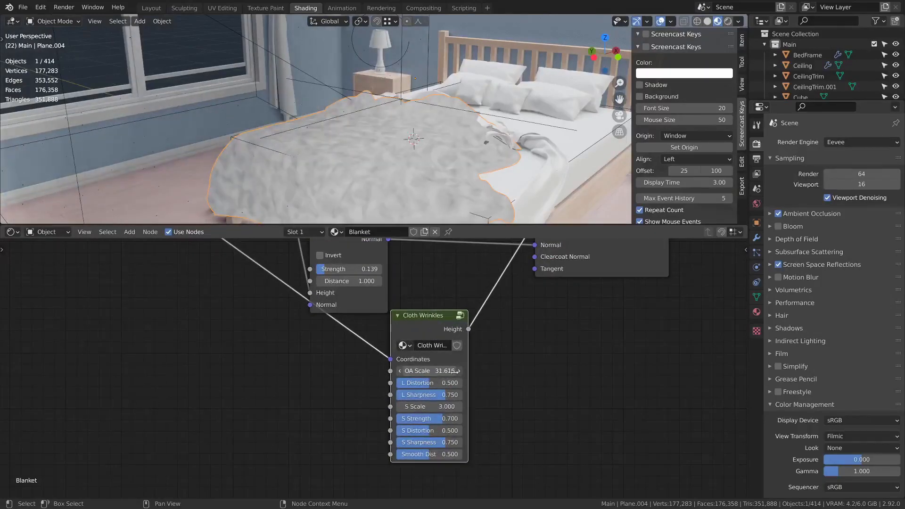
{"action": "scroll", "coordinate": [427, 179], "scroll_direction": "up", "scroll_amount": 3}
{"action": "scroll", "coordinate": [427, 180], "scroll_direction": "up", "scroll_amount": 2}
{"action": "middle_click_drag", "start_coordinate": [427, 180], "coordinate": [458, 135]}
{"action": "scroll", "coordinate": [428, 209], "scroll_direction": "up", "scroll_amount": 3}
- Open the Cloth Wrinkles group to examine how its noise textures are combined, and return to the main material
{"action": "key", "text": "Tab"}
{"action": "scroll", "coordinate": [334, 269], "scroll_direction": "up", "scroll_amount": 3}
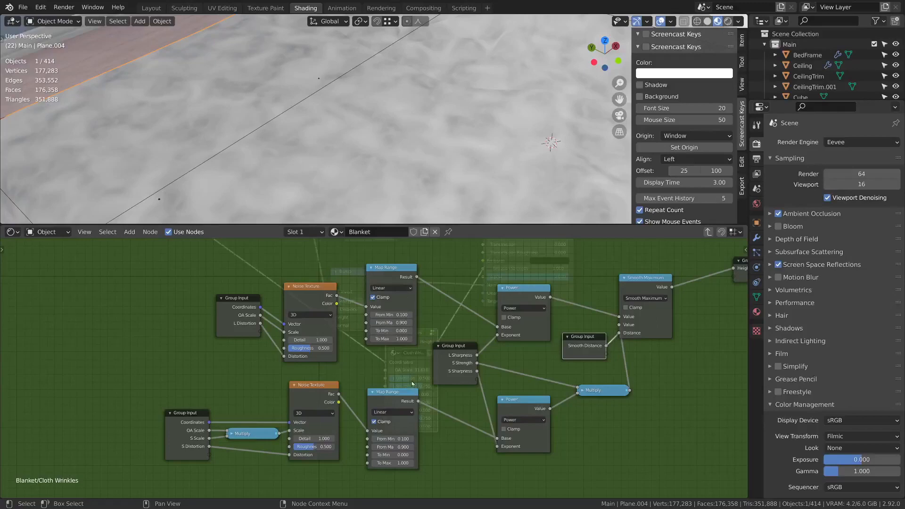
{"action": "scroll", "coordinate": [541, 322], "scroll_direction": "right", "scroll_amount": 4, "text": "ctrl"}
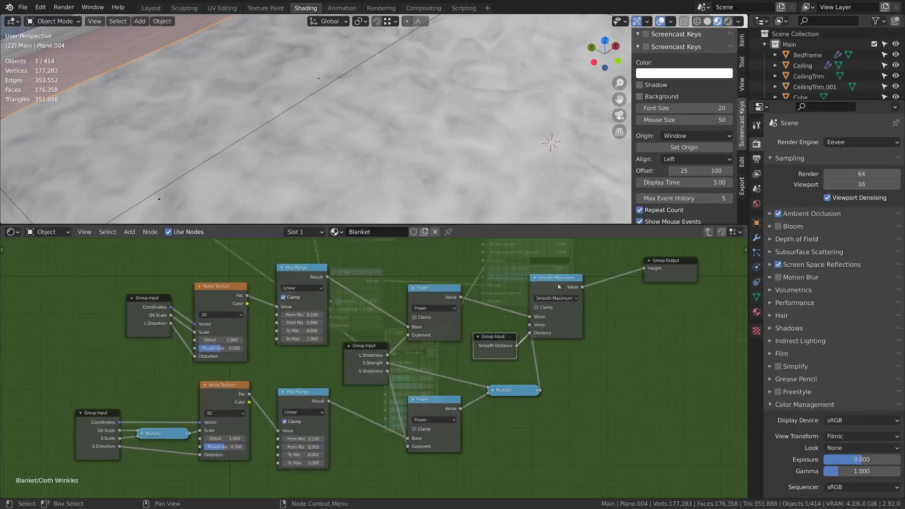
{"action": "key", "text": "Tab"}
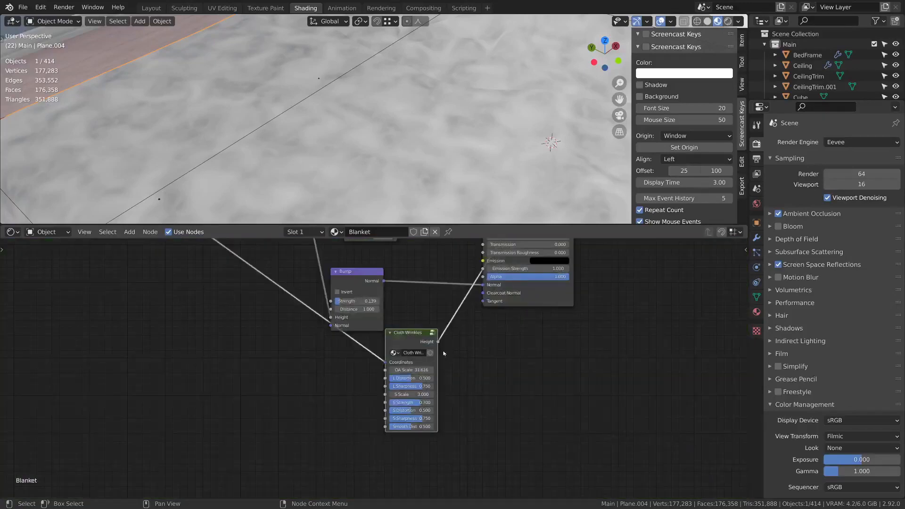
- Move the Cloth Wrinkles node to the lower left of the Bump node
{"action": "scroll", "coordinate": [405, 353], "scroll_direction": "up", "scroll_amount": 4}
{"action": "middle_click_drag", "start_coordinate": [432, 348], "coordinate": [374, 389]}
{"action": "scroll", "coordinate": [373, 385], "scroll_direction": "down", "scroll_amount": 3}
{"action": "left_click_drag", "start_coordinate": [382, 382], "coordinate": [244, 413]}
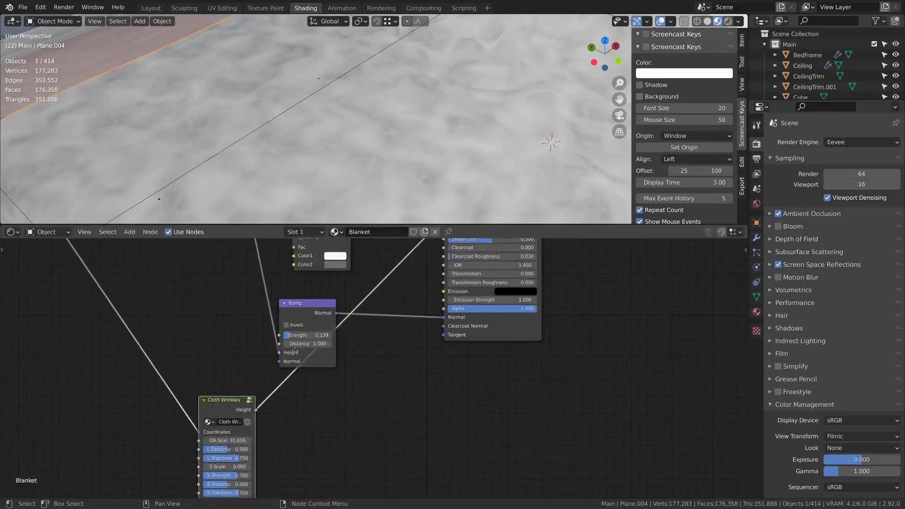
- Duplicate the Bump node and link the Cloth Wrinkles Height output to the copy's Height input
{"action": "middle_click_drag", "start_coordinate": [295, 351], "coordinate": [315, 363]}
{"action": "left_click", "coordinate": [326, 321]}
{"action": "key", "text": "shift+d"}
{"action": "left_click", "coordinate": [420, 363]}
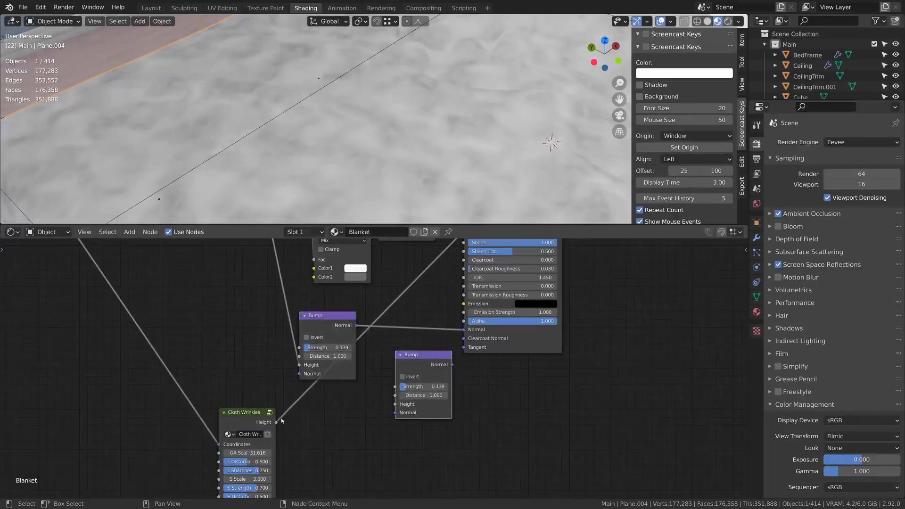
{"action": "left_click_drag", "start_coordinate": [276, 423], "coordinate": [395, 404]}
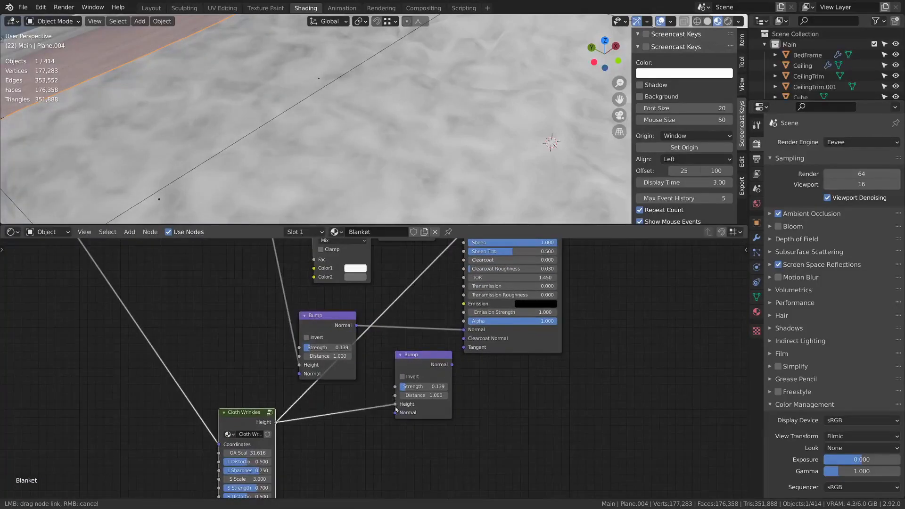
- Place the duplicated Bump between Cloth Wrinkles and the original Bump, and link its Normal output to the original's Normal input
{"action": "left_click_drag", "start_coordinate": [423, 370], "coordinate": [226, 326]}
{"action": "middle_click_drag", "start_coordinate": [352, 252], "coordinate": [468, 321]}
{"action": "scroll", "coordinate": [396, 381], "scroll_direction": "down", "scroll_amount": 1}
{"action": "middle_click_drag", "start_coordinate": [320, 438], "coordinate": [372, 410]}
{"action": "scroll", "coordinate": [372, 409], "scroll_direction": "up", "scroll_amount": 1}
{"action": "left_click_drag", "start_coordinate": [380, 447], "coordinate": [257, 353]}
{"action": "left_click_drag", "start_coordinate": [392, 354], "coordinate": [441, 410]}
{"action": "middle_click_drag", "start_coordinate": [507, 257], "coordinate": [447, 335]}
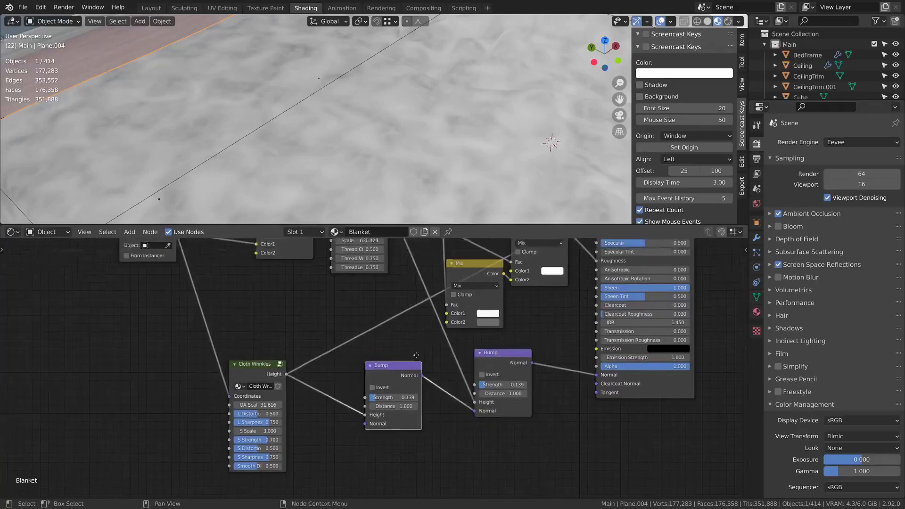
- Preview the Principled BSDF on the blanket and move the Cloth Wrinkles node closer to the duplicated Bump
{"action": "scroll", "coordinate": [448, 334], "scroll_direction": "down", "scroll_amount": 3}
{"action": "middle_click_drag", "start_coordinate": [574, 246], "coordinate": [538, 297]}
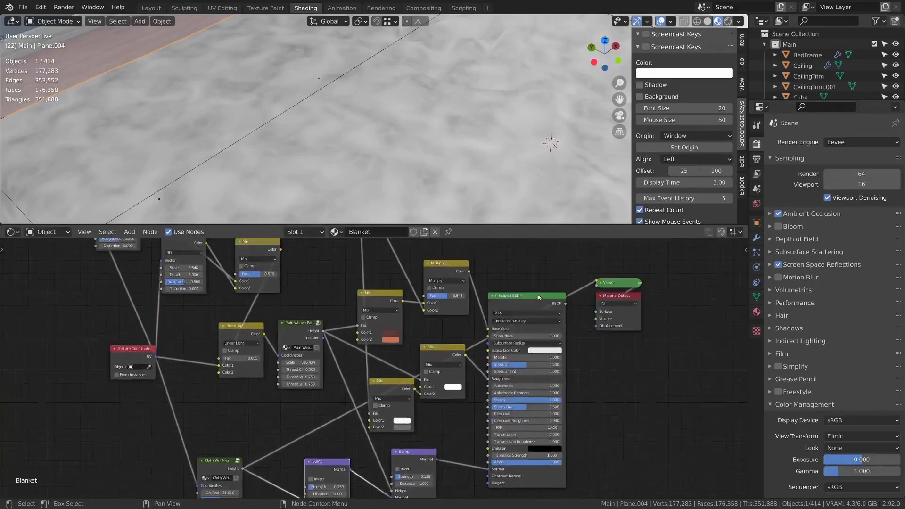
{"action": "left_click", "coordinate": [524, 301], "text": "ctrl+shift"}
{"action": "middle_click_drag", "start_coordinate": [438, 428], "coordinate": [481, 334]}
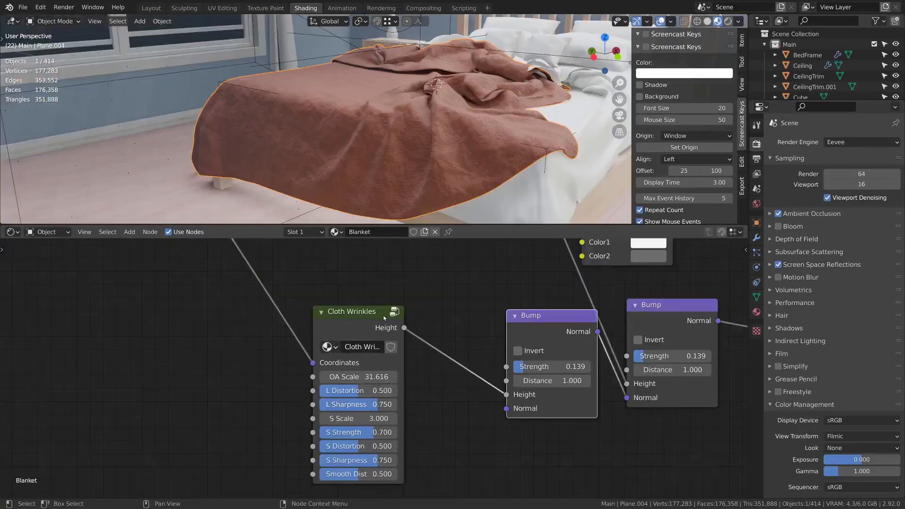
{"action": "left_click_drag", "start_coordinate": [384, 318], "coordinate": [432, 335]}
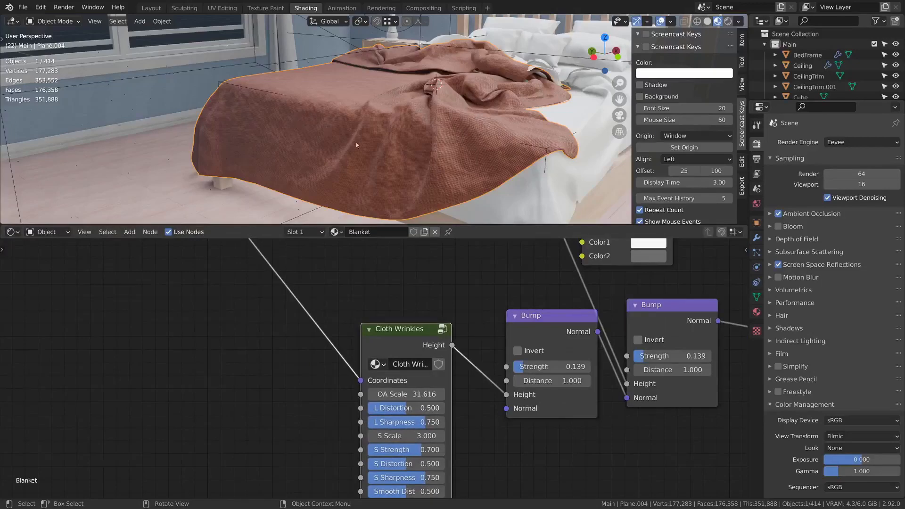
- Lower the Cloth Wrinkles OA Scale to 18.480 and set the wrinkle Bump node's Strength to 0.028
{"action": "scroll", "coordinate": [356, 142], "scroll_direction": "up", "scroll_amount": 2}
{"action": "middle_click_drag", "start_coordinate": [411, 398], "coordinate": [395, 367]}
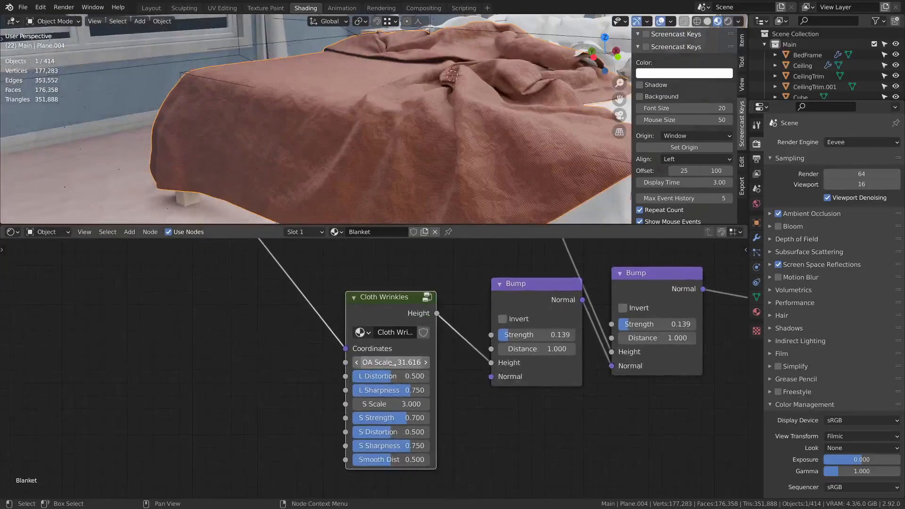
{"action": "left_click_drag", "start_coordinate": [393, 363], "coordinate": [367, 362]}
{"action": "left_click_drag", "start_coordinate": [517, 341], "coordinate": [504, 334]}
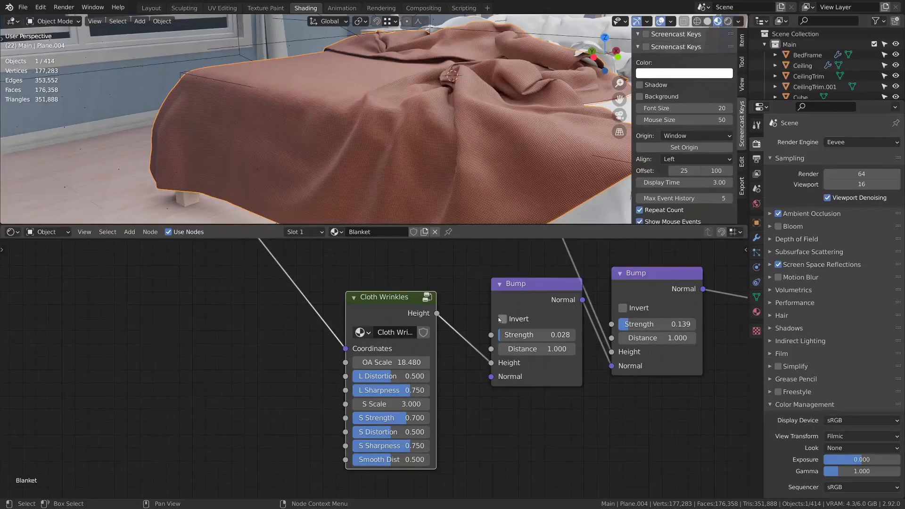
- Inspect the subtle wrinkle bump on the blanket from close up and from a distance
{"action": "scroll", "coordinate": [459, 163], "scroll_direction": "down", "scroll_amount": 2}
{"action": "scroll", "coordinate": [458, 161], "scroll_direction": "up", "scroll_amount": 3}
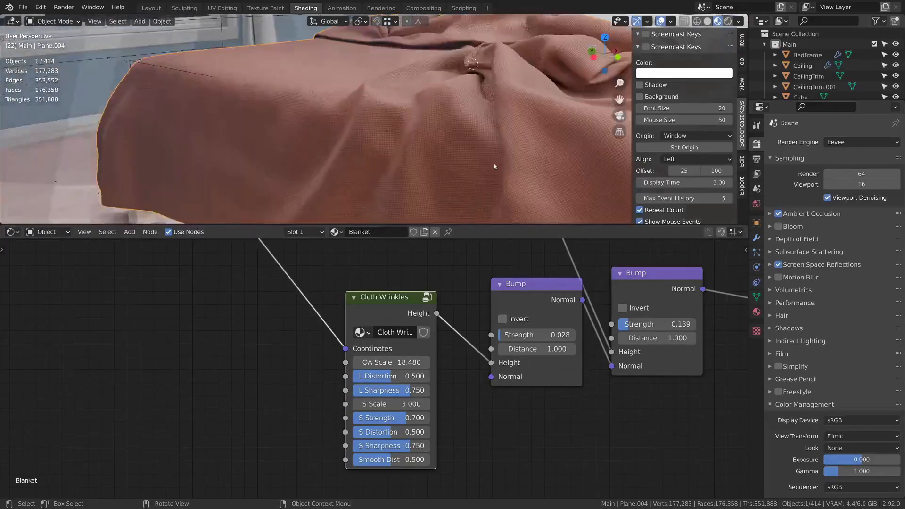
{"action": "scroll", "coordinate": [405, 132], "scroll_direction": "down", "scroll_amount": 3}
{"action": "middle_click_drag", "start_coordinate": [396, 125], "coordinate": [400, 126]}
{"action": "scroll", "coordinate": [400, 125], "scroll_direction": "up", "scroll_amount": 1}
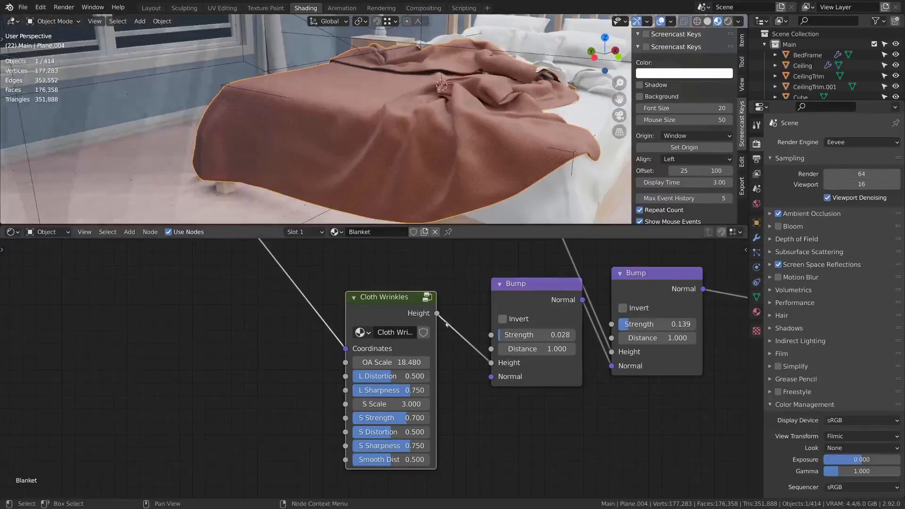
{"action": "scroll", "coordinate": [443, 316], "scroll_direction": "down", "scroll_amount": 3}
{"action": "scroll", "coordinate": [497, 135], "scroll_direction": "down", "scroll_amount": 2}
- Select the white bed sheet under the blanket and save the file
{"action": "middle_click_drag", "start_coordinate": [511, 137], "coordinate": [455, 179]}
{"action": "left_click", "coordinate": [456, 183]}
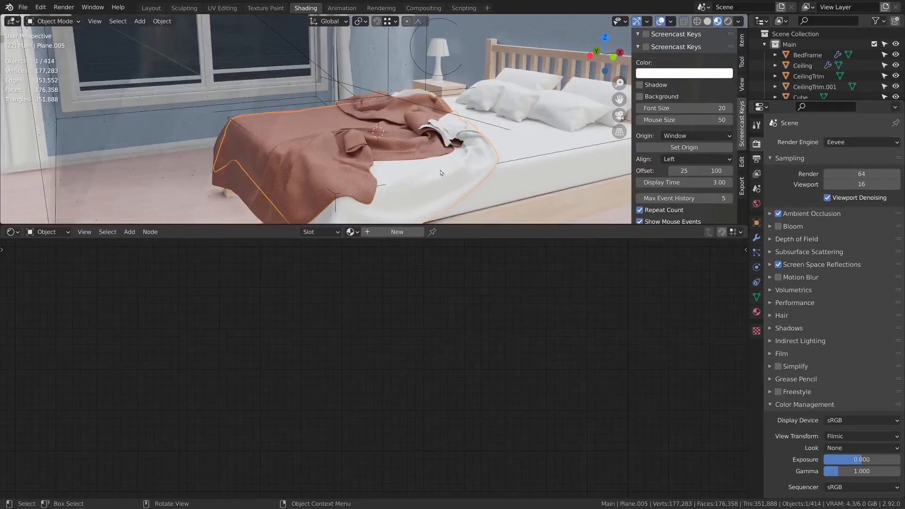
{"action": "key", "text": "ctrl+s"}
- Create a new material for the bed sheet and name it Sheets
{"action": "middle_click_drag", "start_coordinate": [492, 146], "coordinate": [515, 148]}
{"action": "scroll", "coordinate": [529, 149], "scroll_direction": "up", "scroll_amount": 3}
{"action": "middle_click_drag", "start_coordinate": [515, 148], "coordinate": [458, 106], "text": "shift"}
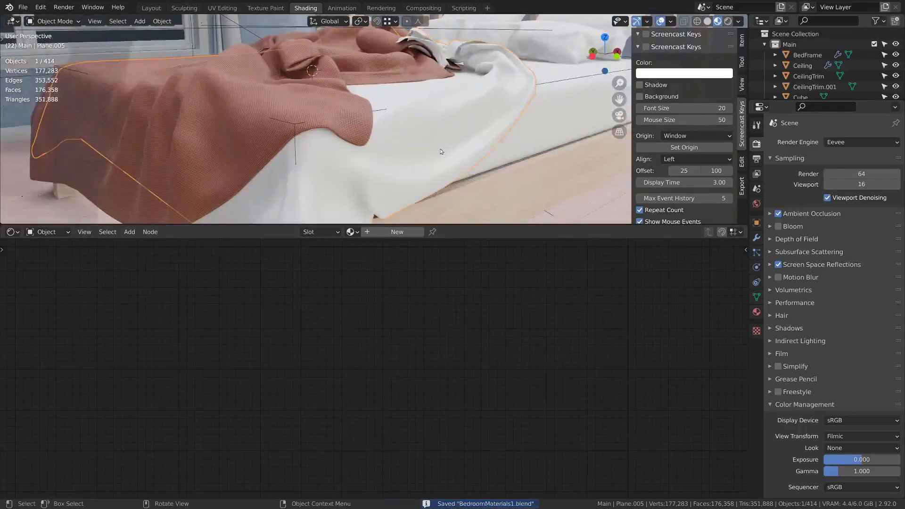
{"action": "scroll", "coordinate": [400, 249], "scroll_direction": "down", "scroll_amount": 3}
{"action": "scroll", "coordinate": [400, 198], "scroll_direction": "down", "scroll_amount": 4}
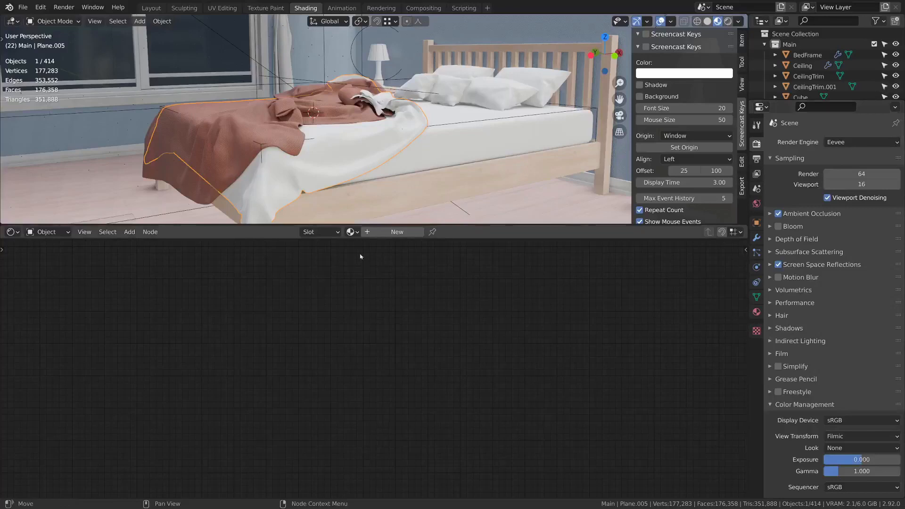
{"action": "left_click", "coordinate": [391, 231]}
{"action": "left_click", "coordinate": [391, 231]}
{"action": "type", "text": "Sheets"}
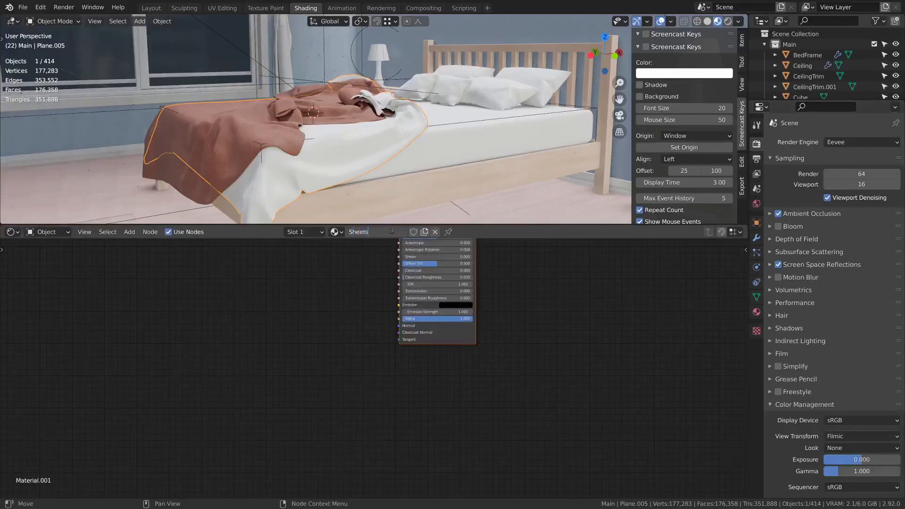
{"action": "key", "text": "Return"}
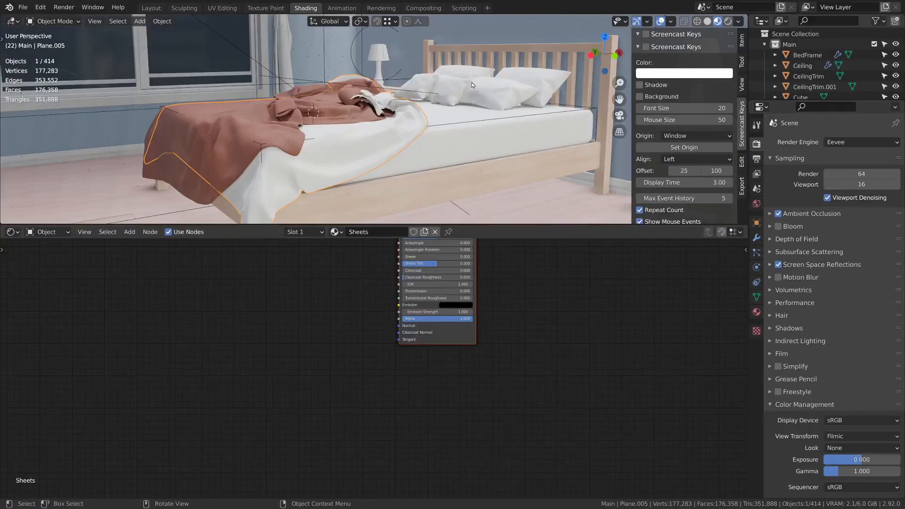
- Isolate the bed sheet in local view and bring up the available node groups for adding to its material
{"action": "key", "text": "KP_Divide"}
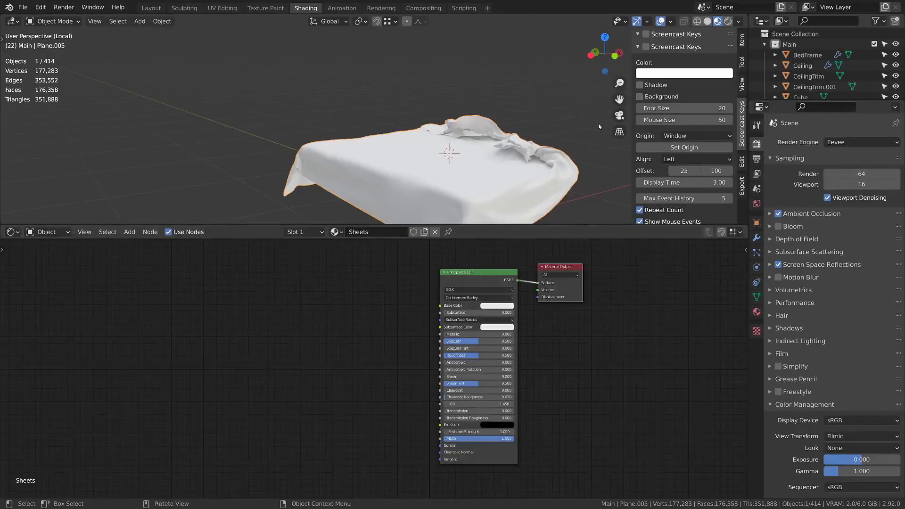
{"action": "scroll", "coordinate": [403, 315], "scroll_direction": "up", "scroll_amount": 2}
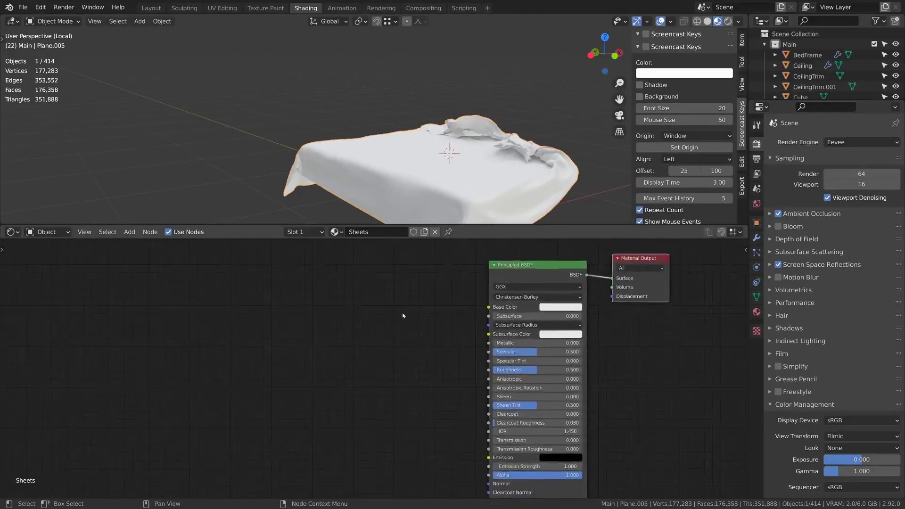
{"action": "key", "text": "shift+a"}
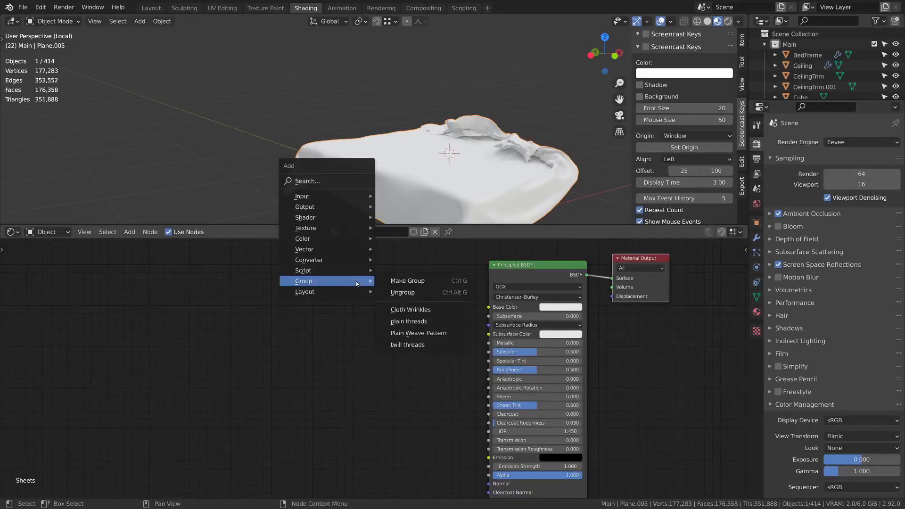
- Add a Noise Texture node to the Sheets material in front of the Principled BSDF
{"action": "left_click", "coordinate": [336, 187]}
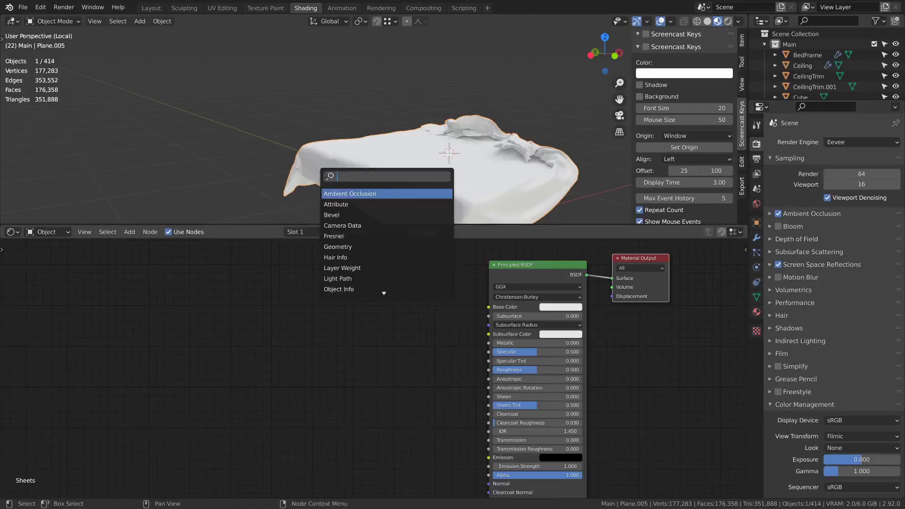
{"action": "type", "text": "noise"}
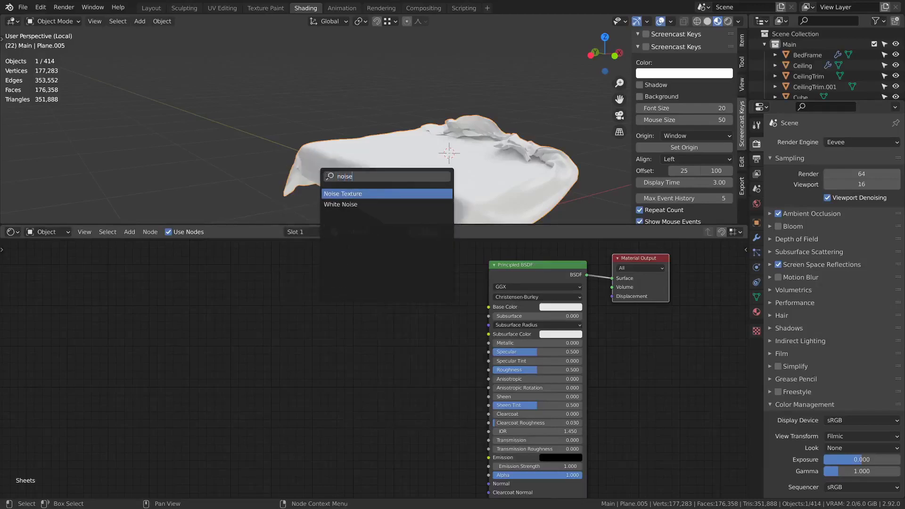
{"action": "key", "text": "Return"}
{"action": "left_click", "coordinate": [281, 266]}
- Duplicate the Noise Texture node below the original and raise the copy's scale to about 35.7
{"action": "key", "text": "shift+d"}
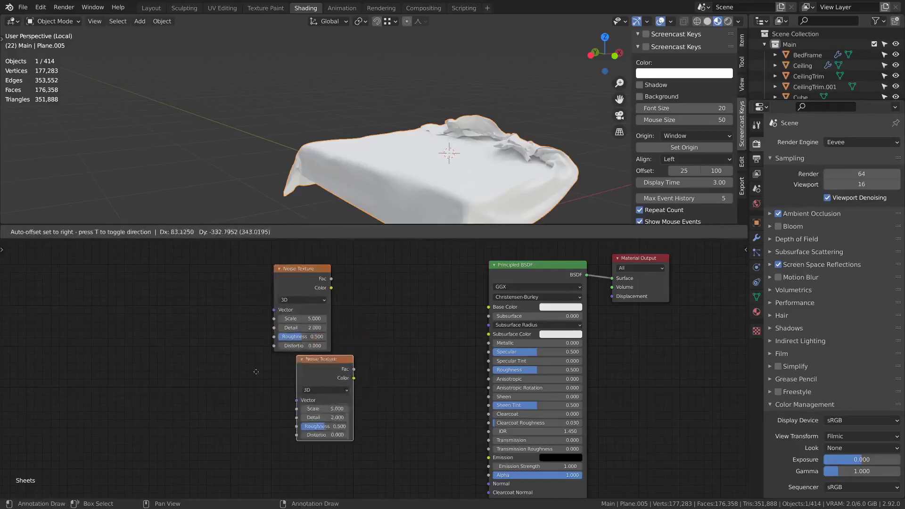
{"action": "left_click", "coordinate": [304, 433]}
{"action": "left_click_drag", "start_coordinate": [304, 434], "coordinate": [325, 429]}
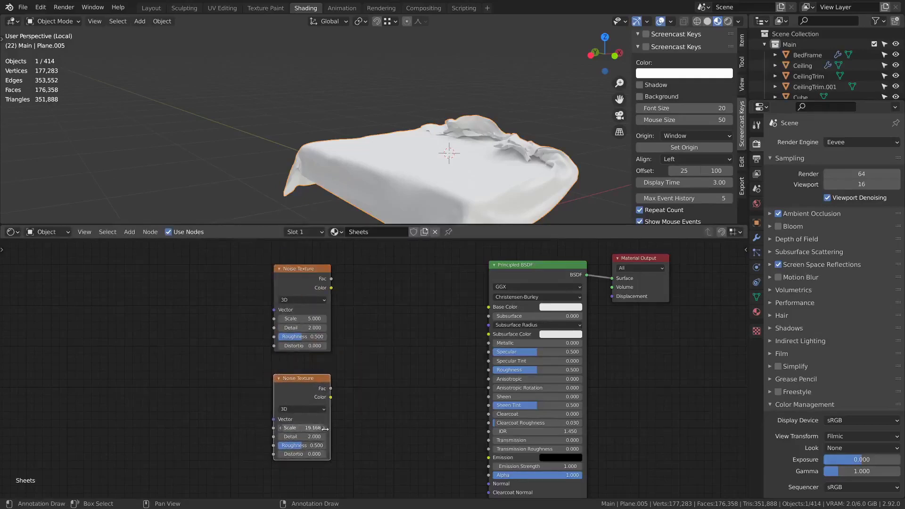
{"action": "key", "text": "shift+a"}
{"action": "left_click", "coordinate": [382, 304]}
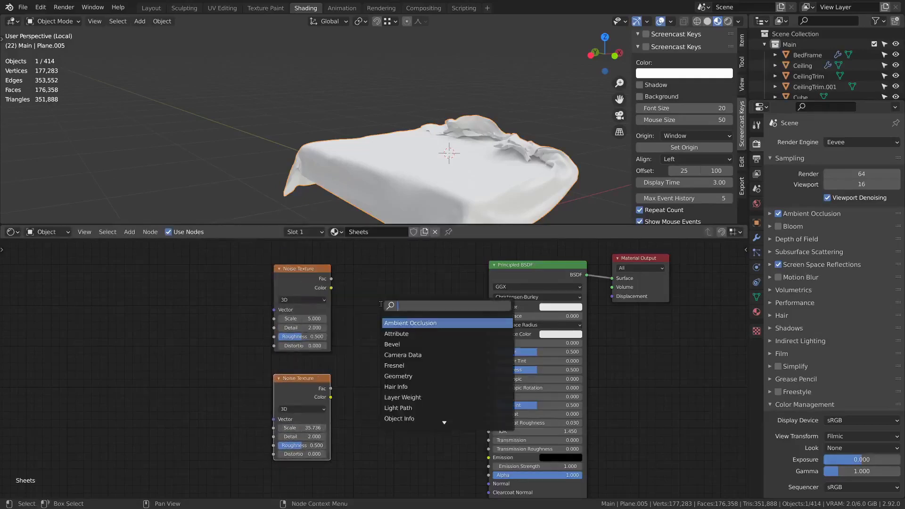
{"action": "key", "text": "Escape"}
- Preview the duplicated noise on the bed sheet and add a Texture Coordinate node before the two noise textures
{"action": "left_click", "coordinate": [300, 382], "text": "ctrl+shift"}
{"action": "middle_click_drag", "start_coordinate": [327, 316], "coordinate": [401, 289]}
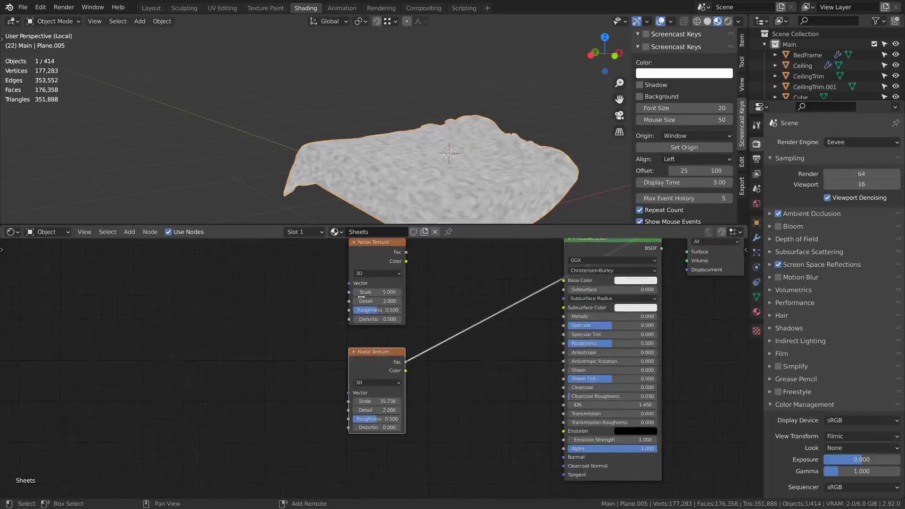
{"action": "key", "text": "shift+a"}
{"action": "left_click", "coordinate": [324, 296]}
{"action": "type", "text": "coord"}
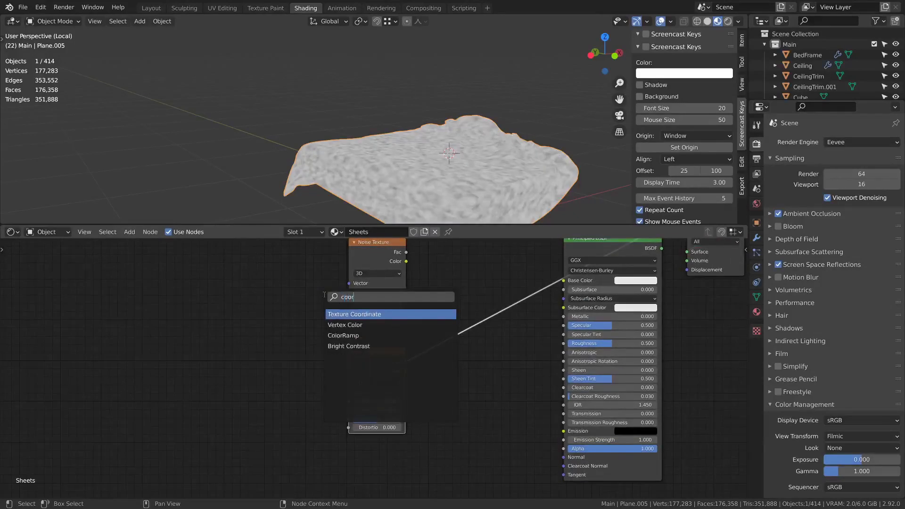
{"action": "key", "text": "Return"}
{"action": "left_click", "coordinate": [269, 292]}
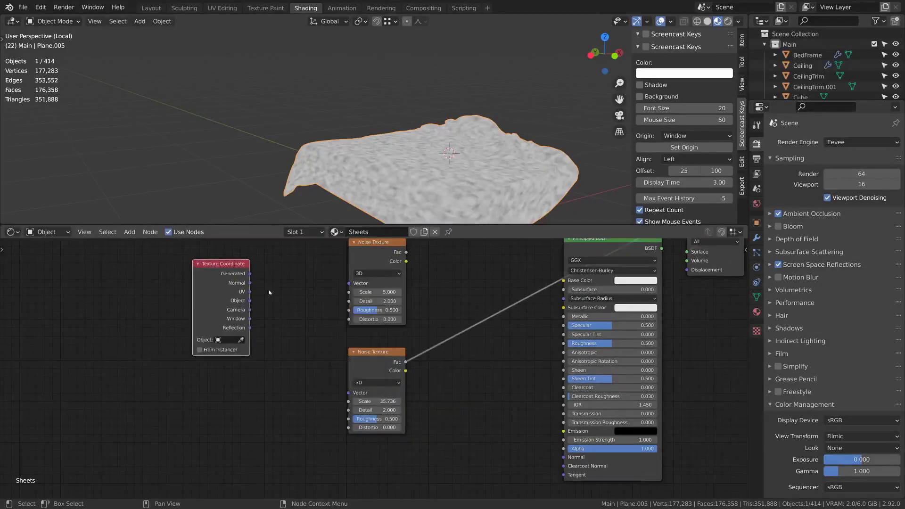
- Connect the UV coordinates to both noise textures' Vector inputs and hide the Texture Coordinate node's unused outputs
{"action": "left_click_drag", "start_coordinate": [249, 292], "coordinate": [351, 285]}
{"action": "left_click_drag", "start_coordinate": [249, 291], "coordinate": [348, 393]}
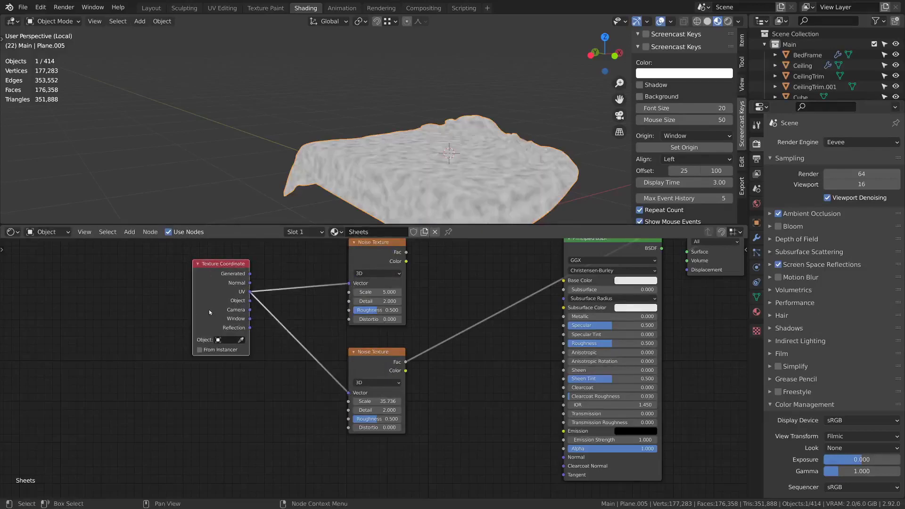
{"action": "key", "text": "ctrl+h"}
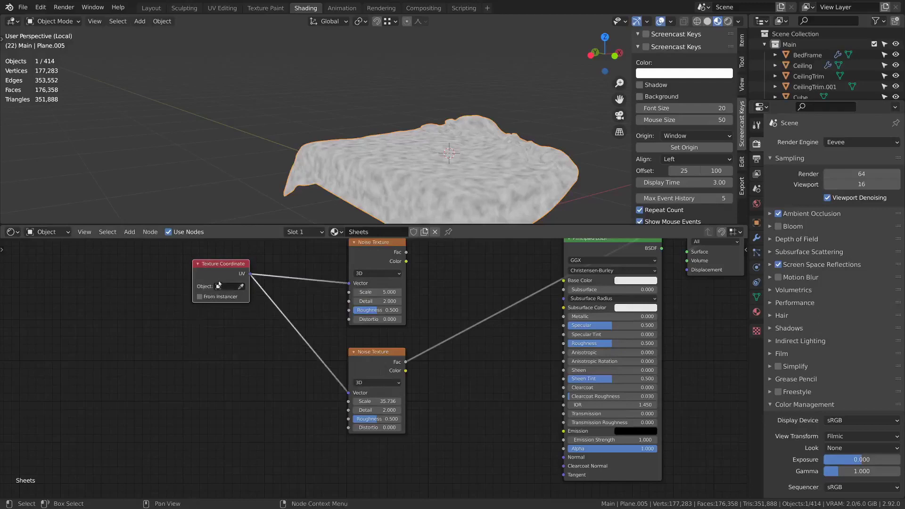
{"action": "left_click_drag", "start_coordinate": [226, 283], "coordinate": [248, 339]}
- Add a MixRGB node after the noise textures and blend the Fac outputs of both through its color inputs
{"action": "middle_click_drag", "start_coordinate": [314, 334], "coordinate": [274, 369]}
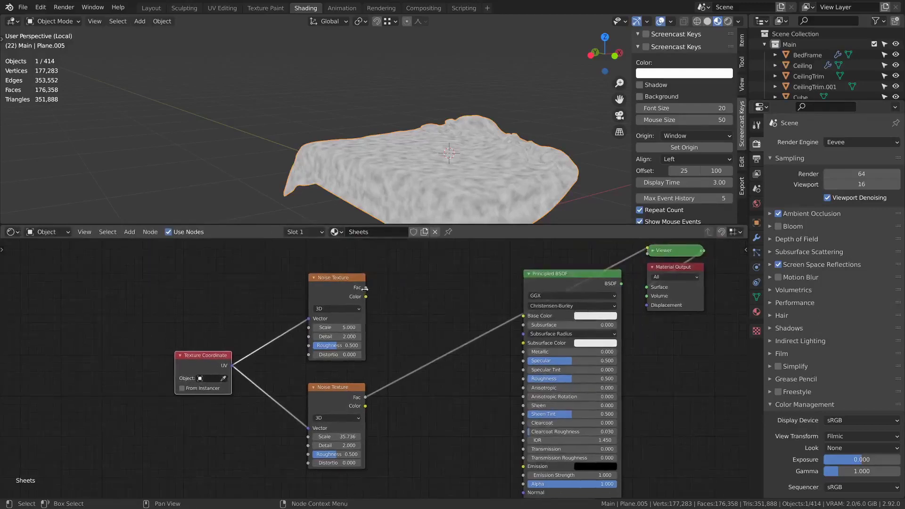
{"action": "key", "text": "shift+a"}
{"action": "left_click", "coordinate": [442, 276]}
{"action": "type", "text": "mixrgb"}
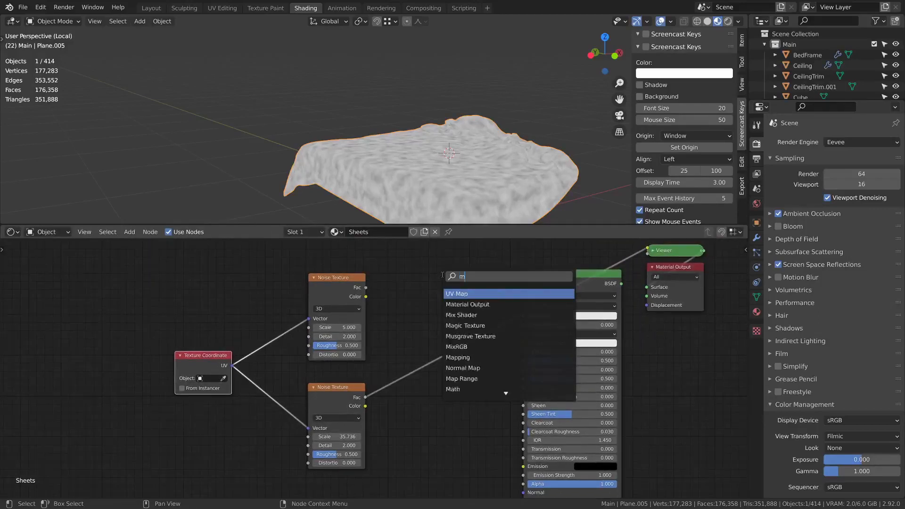
{"action": "key", "text": "Return"}
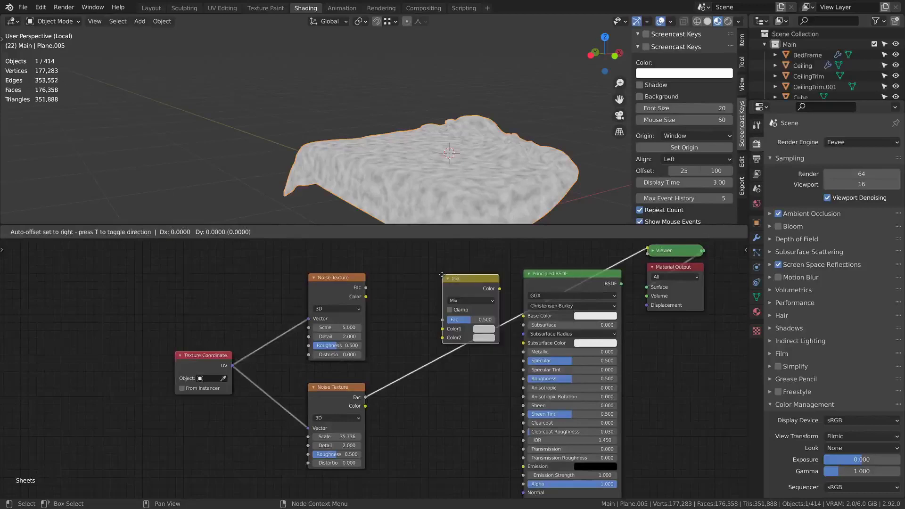
{"action": "left_click", "coordinate": [431, 277]}
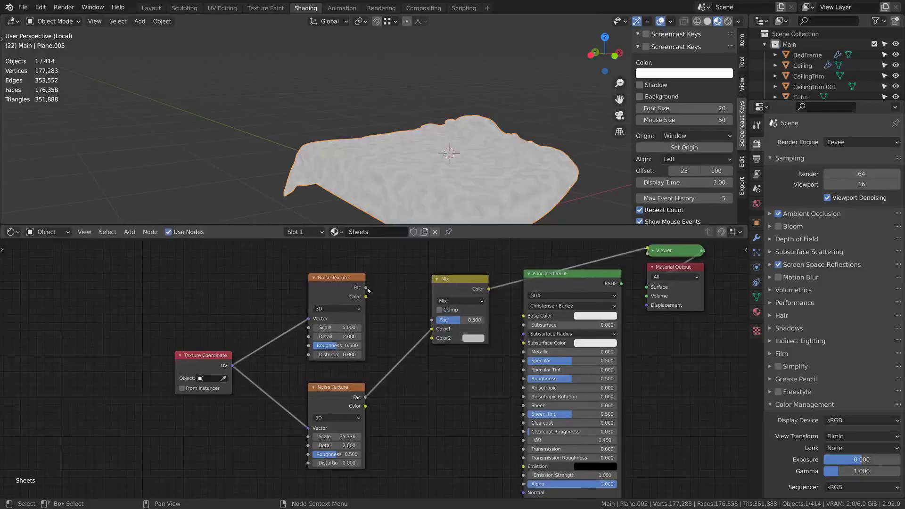
{"action": "mouse_move", "coordinate": [366, 287]}
{"action": "left_mouse_down"}
{"action": "mouse_move", "coordinate": [438, 347]}
{"action": "mouse_move", "coordinate": [432, 337]}
{"action": "left_mouse_up"}
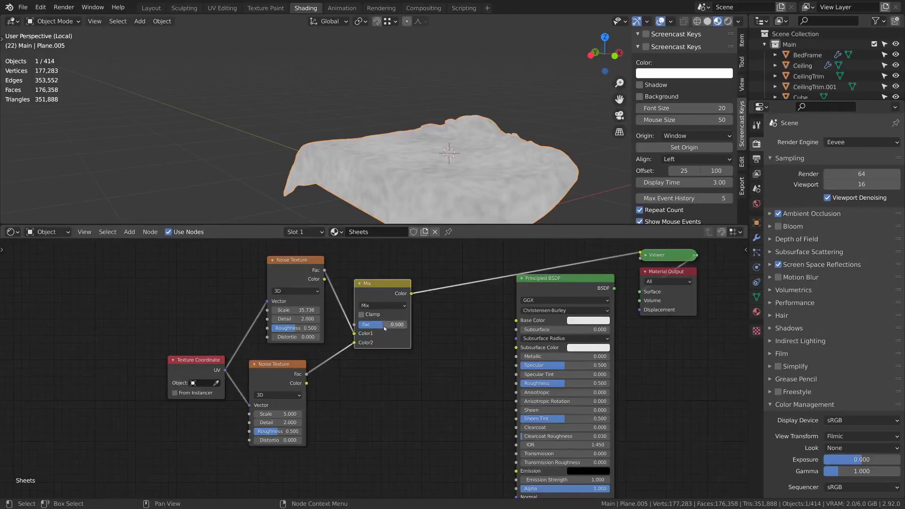
- Set the noise Mix node's factor to about 0.511 while checking the pattern on the sheet
{"action": "scroll", "coordinate": [469, 190], "scroll_direction": "up", "scroll_amount": 5}
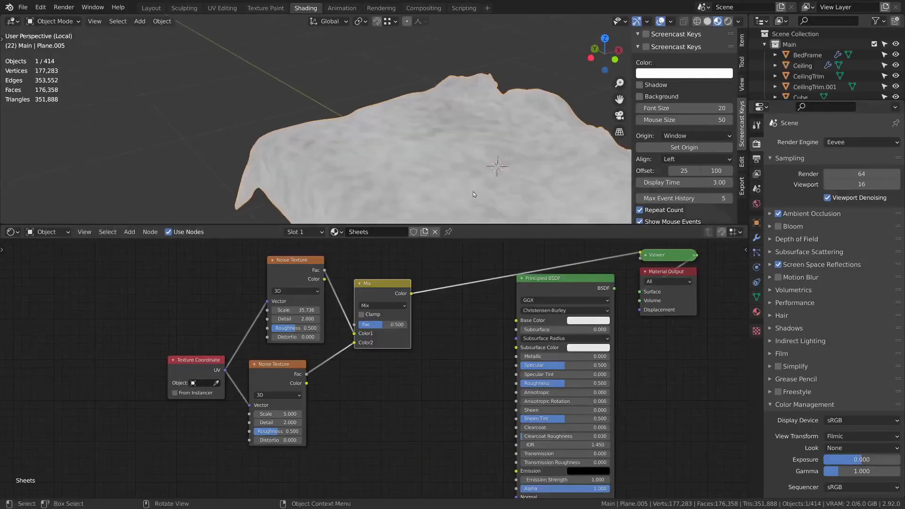
{"action": "middle_click_drag", "start_coordinate": [473, 192], "coordinate": [443, 149], "text": "shift"}
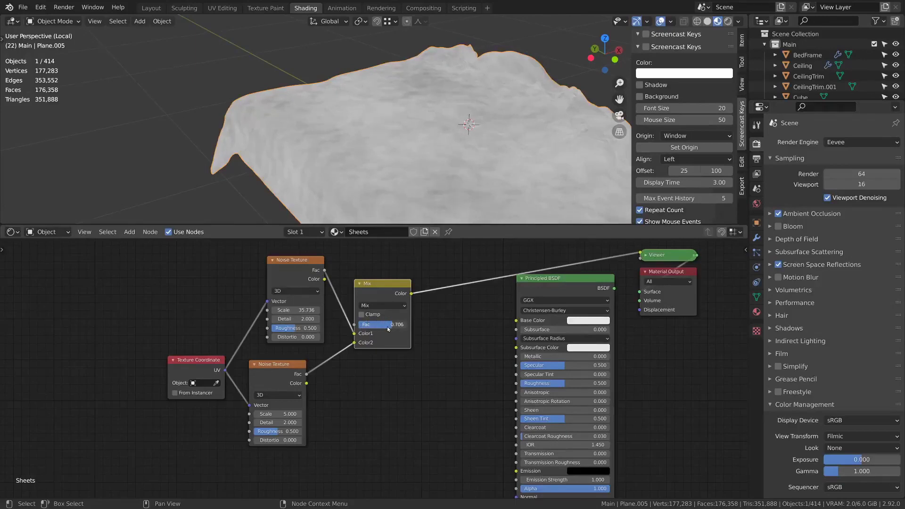
{"action": "left_click_drag", "start_coordinate": [386, 329], "coordinate": [379, 329]}
- Duplicate the Mix node, connect the copy to Base Color, and drive its factor with the blended noise
{"action": "key", "text": "shift+d"}
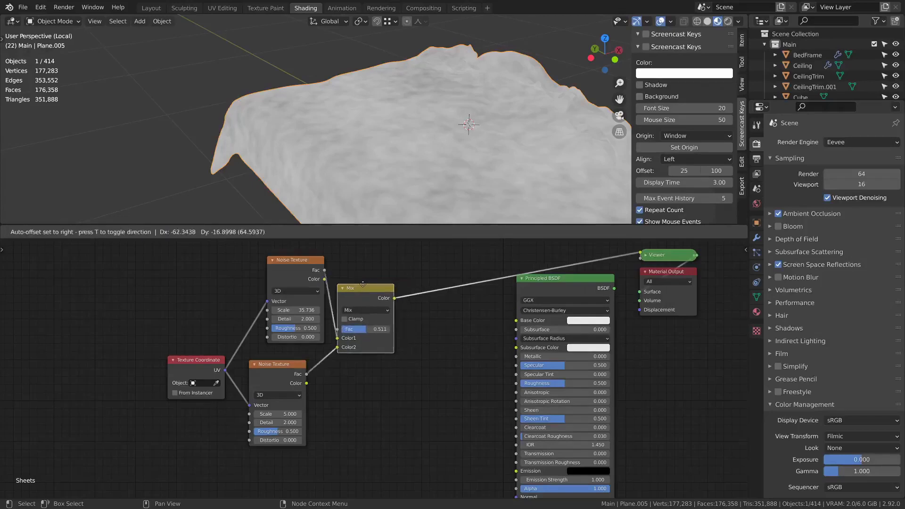
{"action": "left_click", "coordinate": [540, 326]}
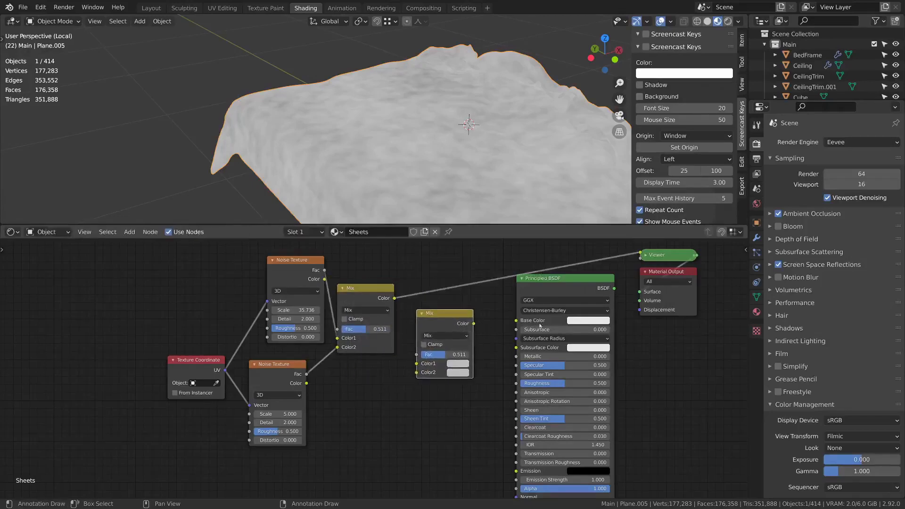
{"action": "left_click_drag", "start_coordinate": [474, 324], "coordinate": [516, 321]}
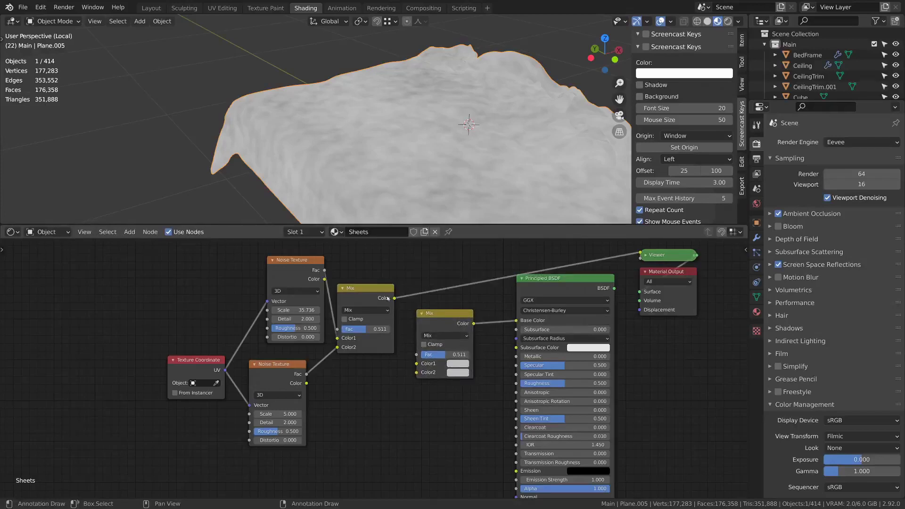
{"action": "left_click_drag", "start_coordinate": [387, 298], "coordinate": [404, 329]}
{"action": "left_click_drag", "start_coordinate": [415, 360], "coordinate": [440, 338]}
- Preview the Principled BSDF shader and set Color1 of the Base Color Mix node to white
{"action": "left_click", "coordinate": [550, 285], "text": "ctrl+shift"}
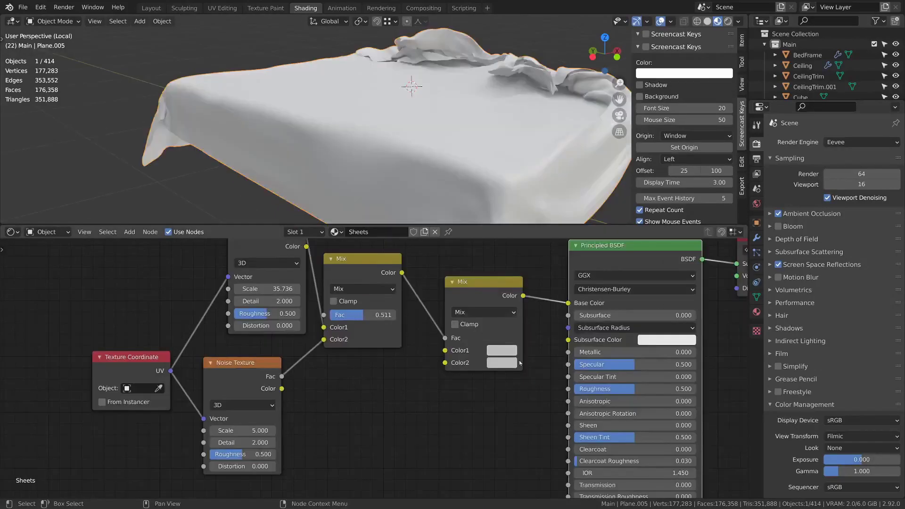
{"action": "left_click", "coordinate": [515, 363]}
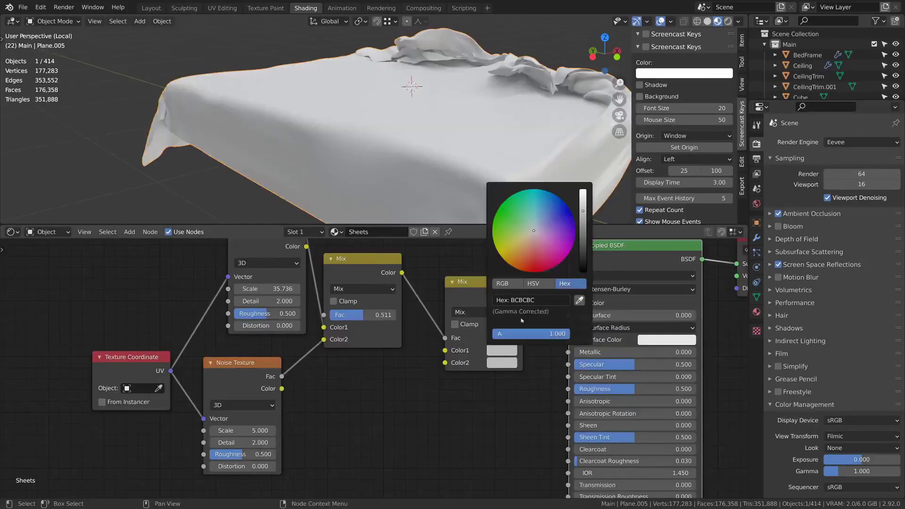
{"action": "left_click_drag", "start_coordinate": [581, 228], "coordinate": [583, 187]}
{"action": "middle_click_drag", "start_coordinate": [397, 173], "coordinate": [476, 207]}
{"action": "scroll", "coordinate": [481, 281], "scroll_direction": "down", "scroll_amount": 1}
- Duplicate the Base Color Mix node, drive the copy's factor with the blended noise, and connect it to Roughness
{"action": "key", "text": "shift+d"}
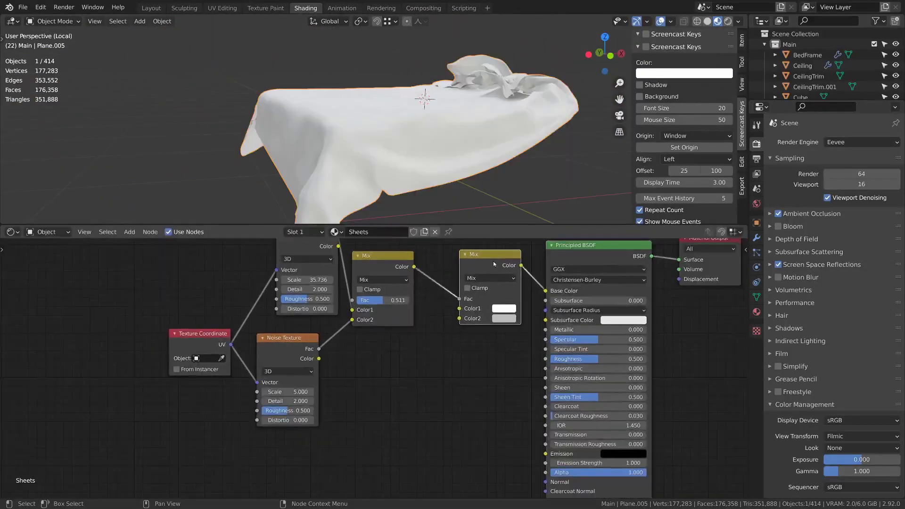
{"action": "left_click", "coordinate": [492, 350]}
{"action": "left_click_drag", "start_coordinate": [414, 267], "coordinate": [458, 385]}
{"action": "left_click_drag", "start_coordinate": [520, 352], "coordinate": [546, 359]}
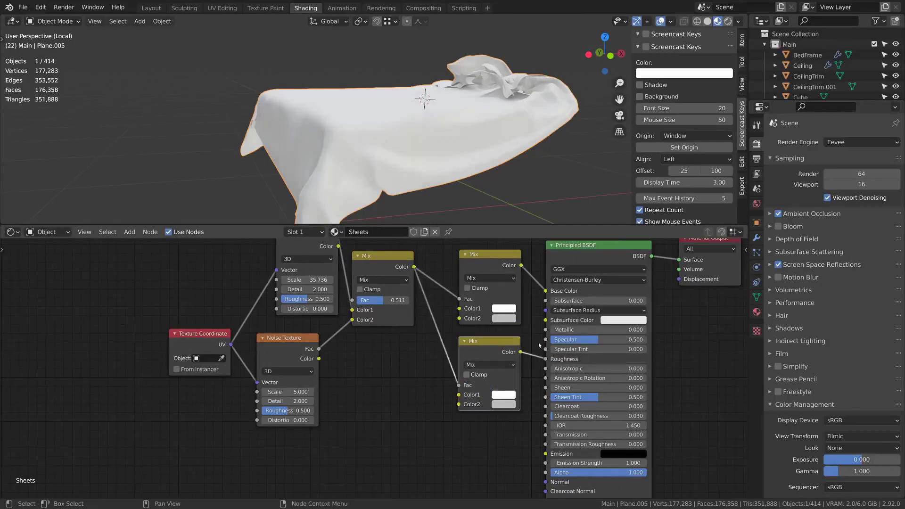
- Darken Color2 of the Roughness Mix node to a mid grey and check the sheet's sheen
{"action": "middle_click_drag", "start_coordinate": [377, 124], "coordinate": [418, 134]}
{"action": "scroll", "coordinate": [519, 369], "scroll_direction": "up", "scroll_amount": 2}
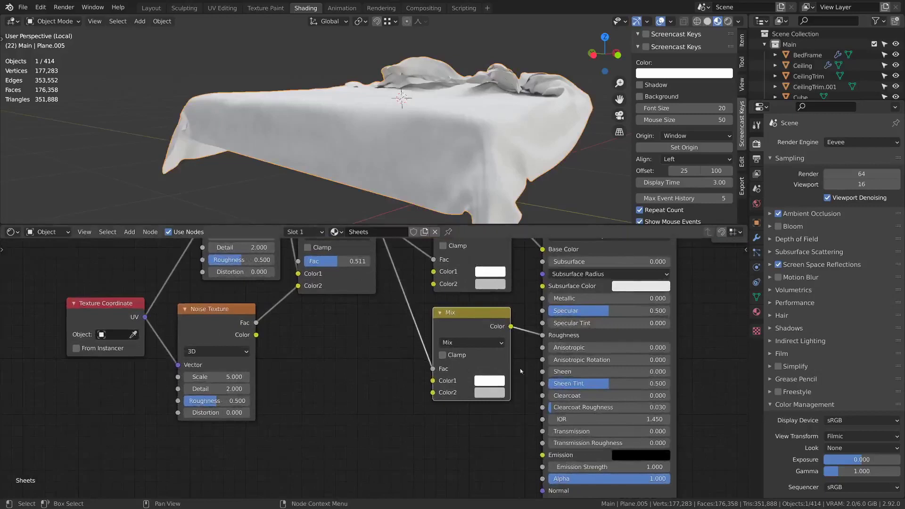
{"action": "left_click", "coordinate": [499, 384]}
{"action": "left_click_drag", "start_coordinate": [571, 236], "coordinate": [571, 277]}
{"action": "middle_click_drag", "start_coordinate": [424, 151], "coordinate": [438, 131]}
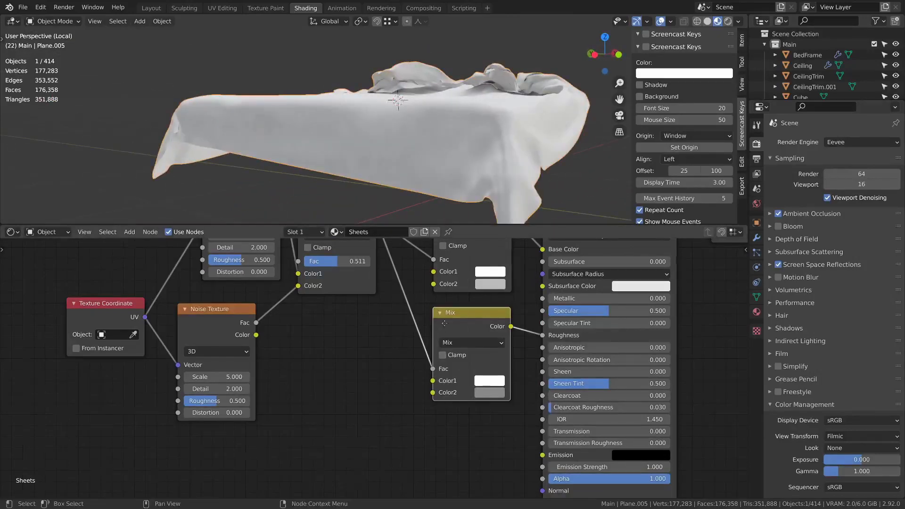
- Preview the fine Noise Texture alone on the sheet and examine its pattern up close
{"action": "middle_click_drag", "start_coordinate": [444, 323], "coordinate": [465, 461]}
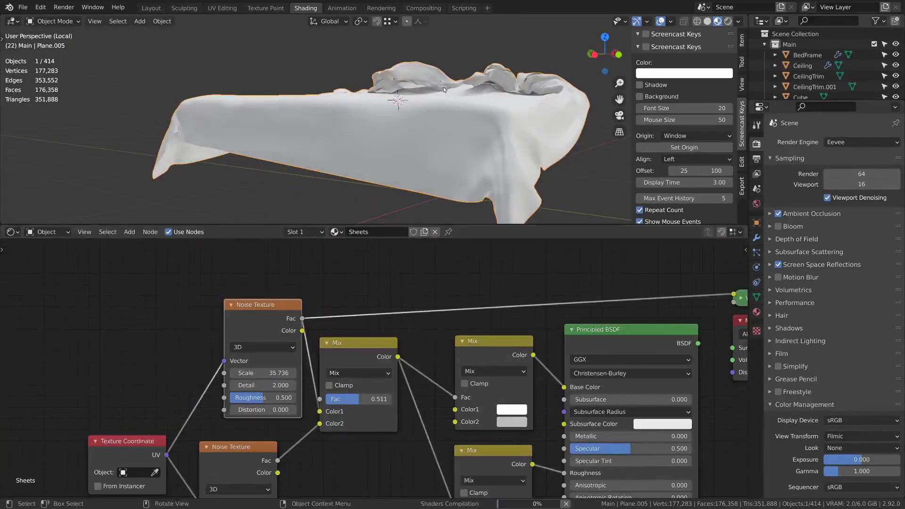
{"action": "middle_click_drag", "start_coordinate": [444, 90], "coordinate": [426, 176]}
{"action": "scroll", "coordinate": [472, 106], "scroll_direction": "up", "scroll_amount": 2}
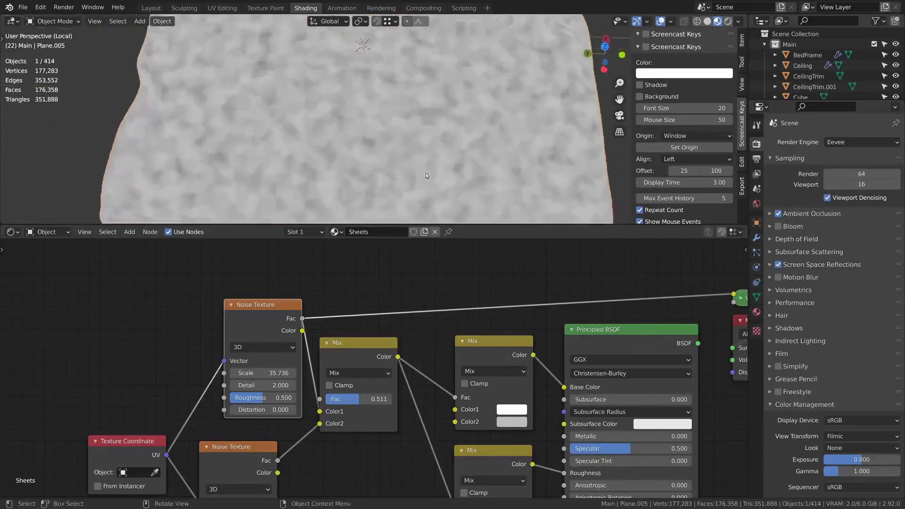
{"action": "scroll", "coordinate": [372, 156], "scroll_direction": "up", "scroll_amount": 3}
{"action": "scroll", "coordinate": [345, 112], "scroll_direction": "down", "scroll_amount": 3}
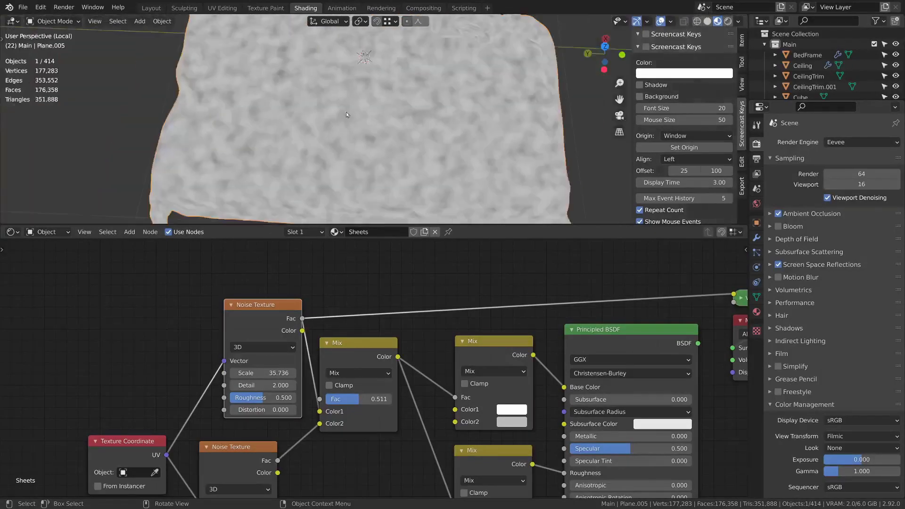
{"action": "middle_click_drag", "start_coordinate": [346, 111], "coordinate": [375, 143]}
{"action": "scroll", "coordinate": [361, 107], "scroll_direction": "up", "scroll_amount": 4}
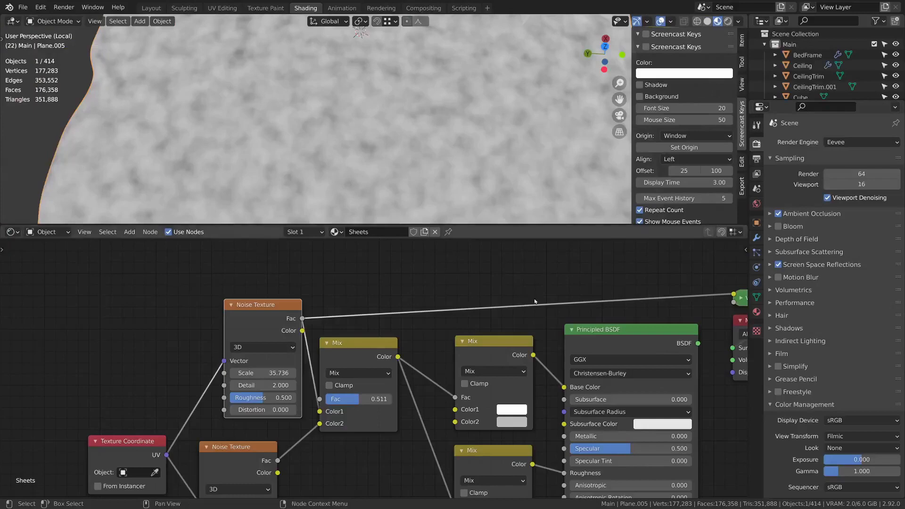
{"action": "scroll", "coordinate": [478, 330], "scroll_direction": "down", "scroll_amount": 2}
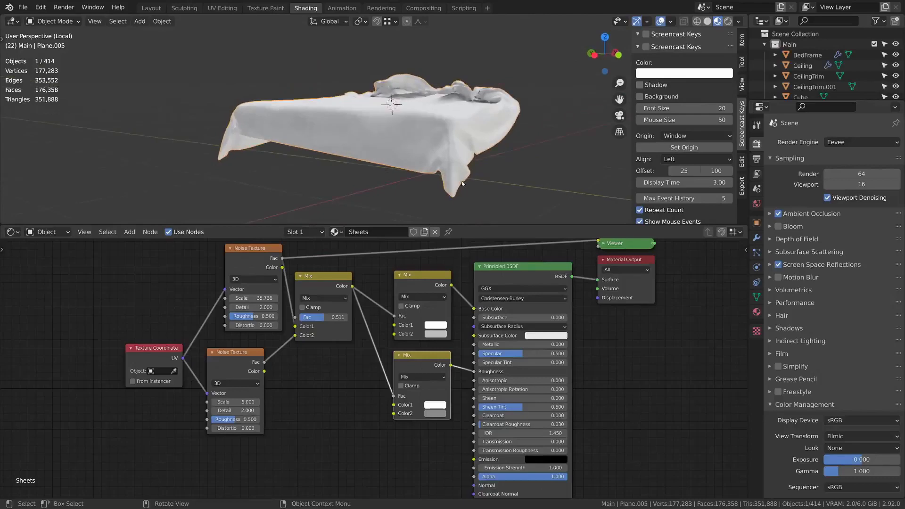
- Add the Cloth Wrinkles node group below the Roughness Mix node
{"action": "scroll", "coordinate": [521, 413], "scroll_direction": "down", "scroll_amount": 2}
{"action": "middle_click_drag", "start_coordinate": [522, 413], "coordinate": [594, 362]}
{"action": "scroll", "coordinate": [594, 362], "scroll_direction": "up", "scroll_amount": 1}
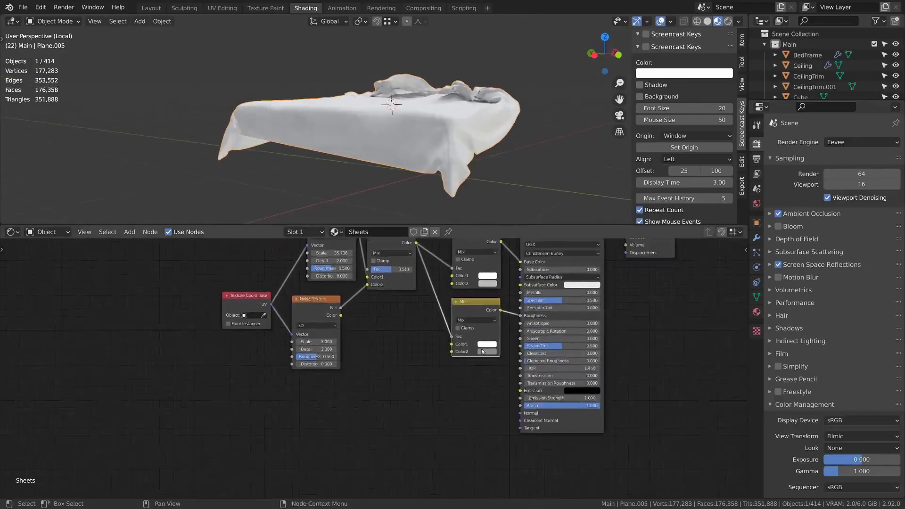
{"action": "middle_click_drag", "start_coordinate": [440, 351], "coordinate": [376, 369]}
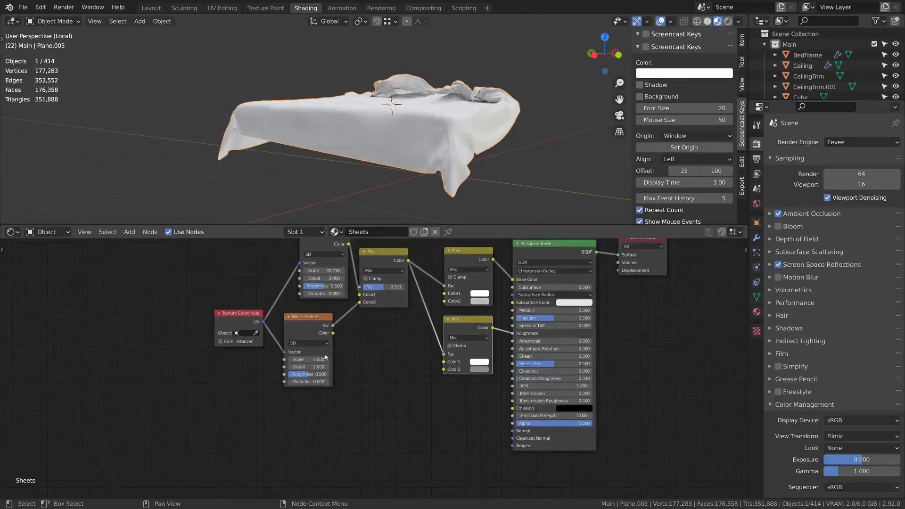
{"action": "key", "text": "shift+a"}
{"action": "mouse_move", "coordinate": [370, 476]}
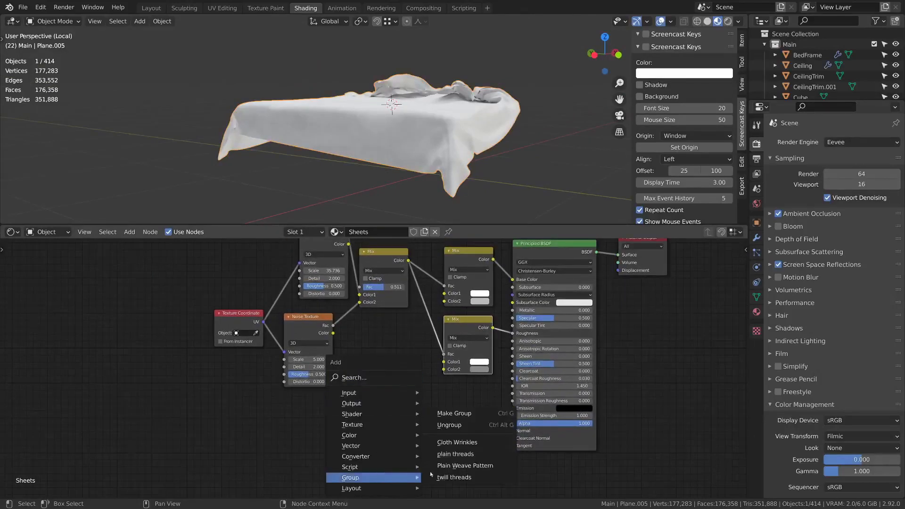
{"action": "left_click", "coordinate": [474, 442]}
{"action": "left_click", "coordinate": [377, 372]}
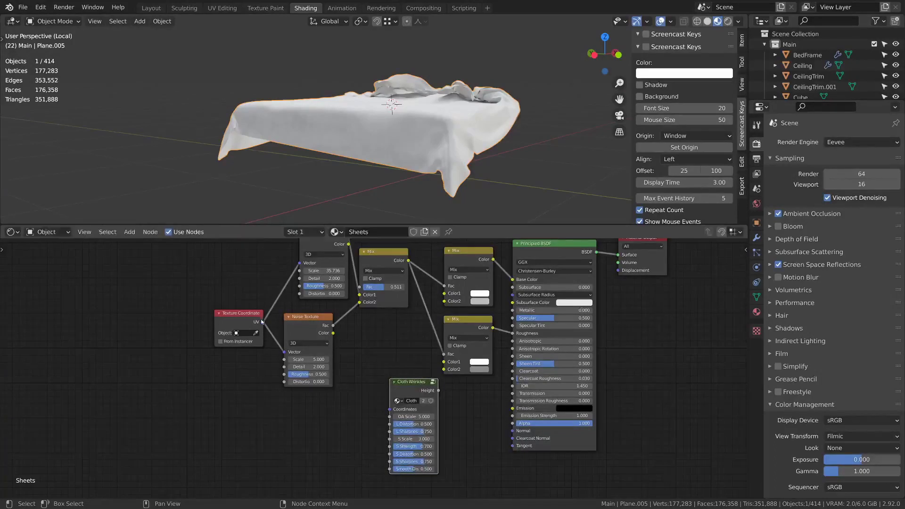
- Feed the UV coordinates into the Cloth Wrinkles node's Coordinates and add a Bump node beside the group
{"action": "left_click_drag", "start_coordinate": [262, 321], "coordinate": [389, 409]}
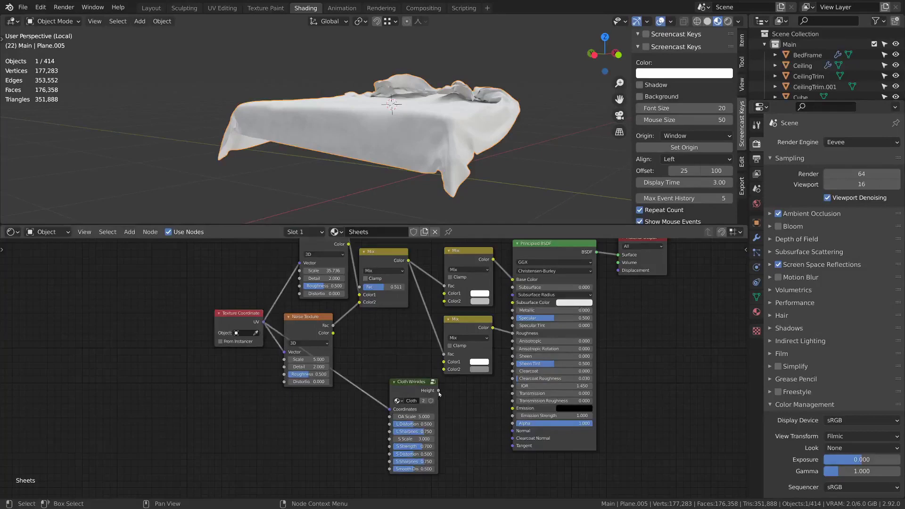
{"action": "left_click_drag", "start_coordinate": [439, 391], "coordinate": [452, 418]}
{"action": "left_click_drag", "start_coordinate": [414, 387], "coordinate": [368, 387]}
{"action": "key", "text": "shift+a"}
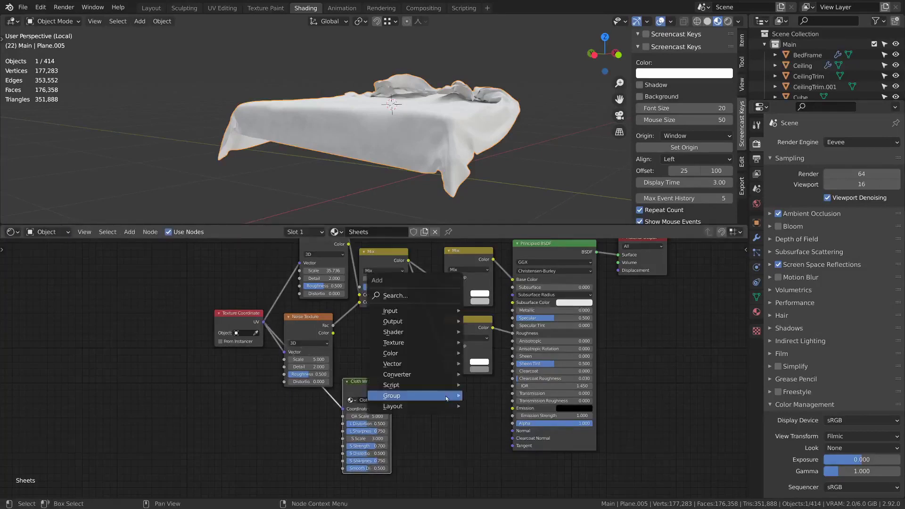
{"action": "left_click", "coordinate": [410, 311]}
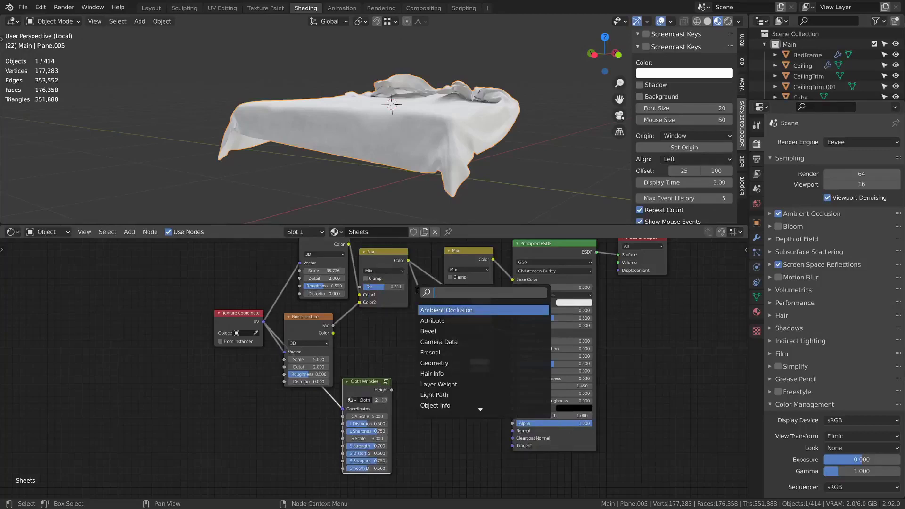
{"action": "type", "text": "bump"}
{"action": "key", "text": "Return"}
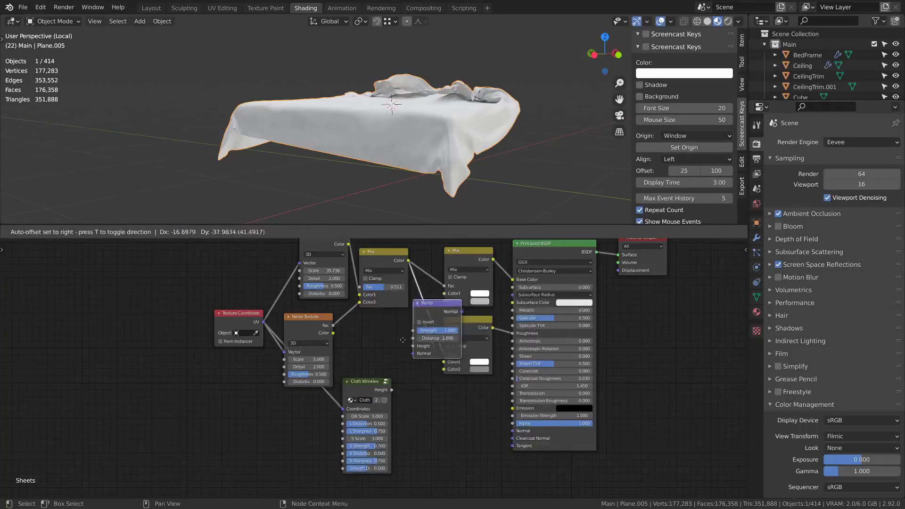
{"action": "left_click", "coordinate": [400, 436]}
- Connect the Cloth Wrinkles Height to the Bump node's Height and its Normal output to the Principled BSDF Normal
{"action": "left_click_drag", "start_coordinate": [392, 389], "coordinate": [411, 442]}
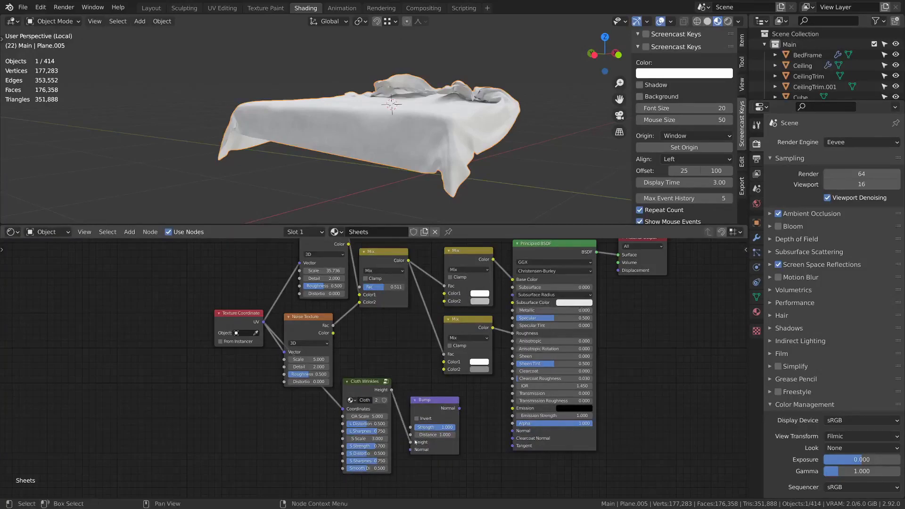
{"action": "left_click_drag", "start_coordinate": [458, 409], "coordinate": [513, 431]}
{"action": "left_click_drag", "start_coordinate": [435, 400], "coordinate": [452, 393]}
{"action": "middle_click_drag", "start_coordinate": [432, 130], "coordinate": [428, 142]}
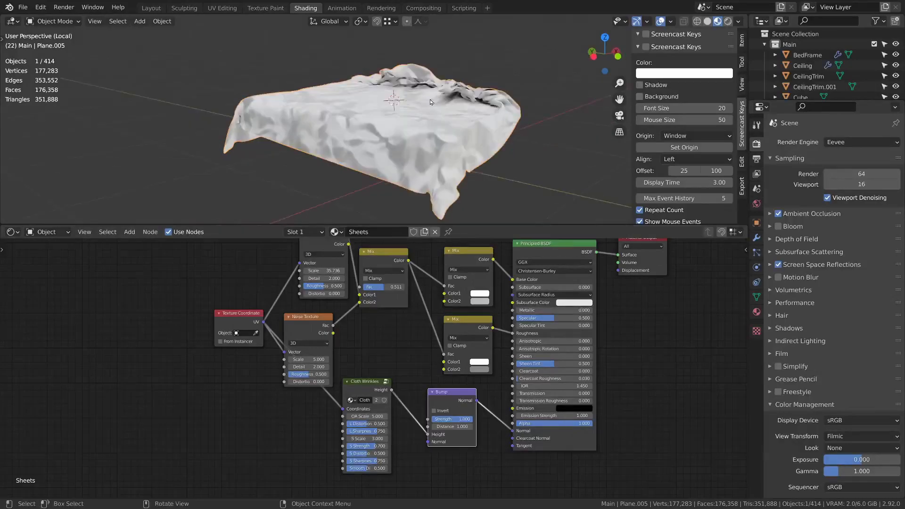
{"action": "scroll", "coordinate": [428, 142], "scroll_direction": "up", "scroll_amount": 1}
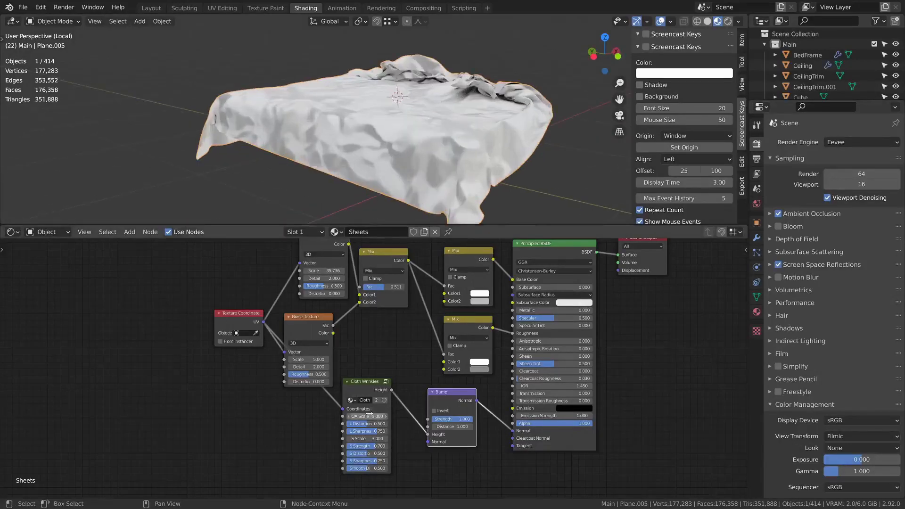
- Try an OA Scale of 7.392 on Cloth Wrinkles with the Bump strength at 0.100
{"action": "mouse_move", "coordinate": [369, 416]}
{"action": "left_mouse_down"}
{"action": "mouse_move", "coordinate": [354, 416]}
{"action": "mouse_move", "coordinate": [368, 412]}
{"action": "left_mouse_up"}
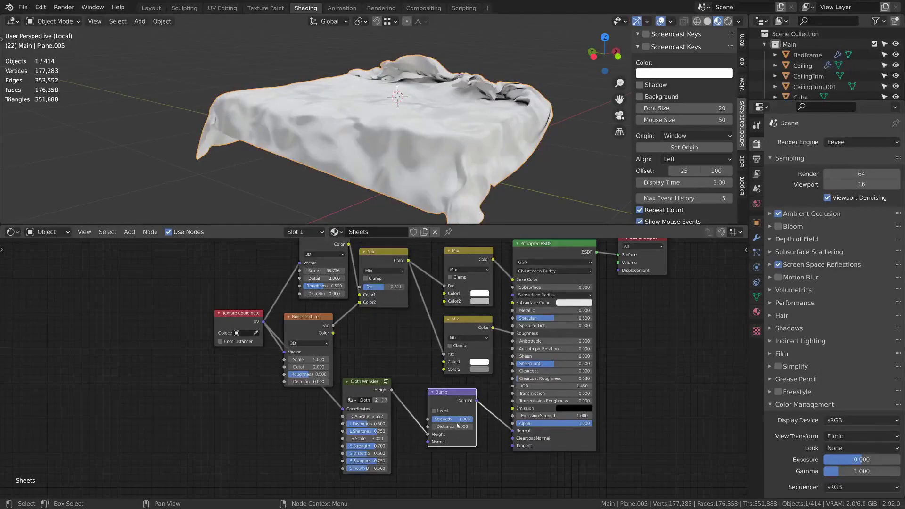
{"action": "left_click_drag", "start_coordinate": [443, 421], "coordinate": [427, 420]}
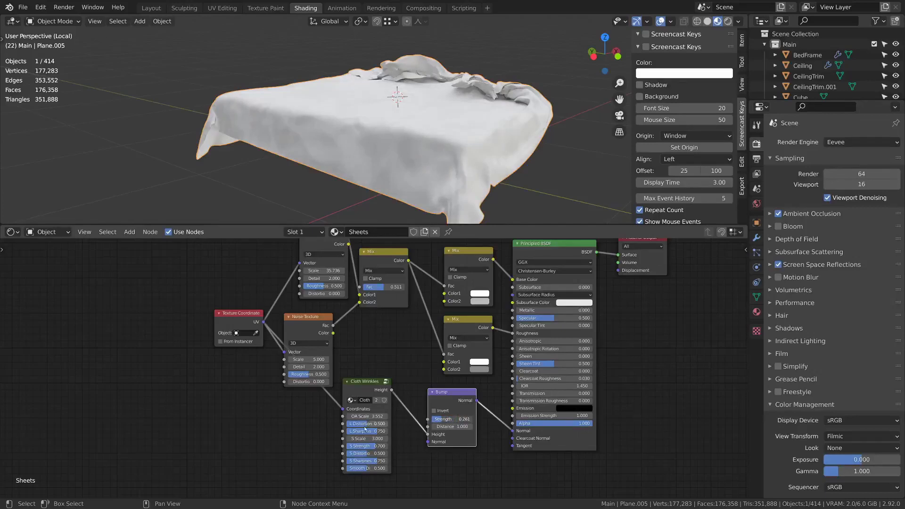
{"action": "left_click_drag", "start_coordinate": [367, 416], "coordinate": [371, 418]}
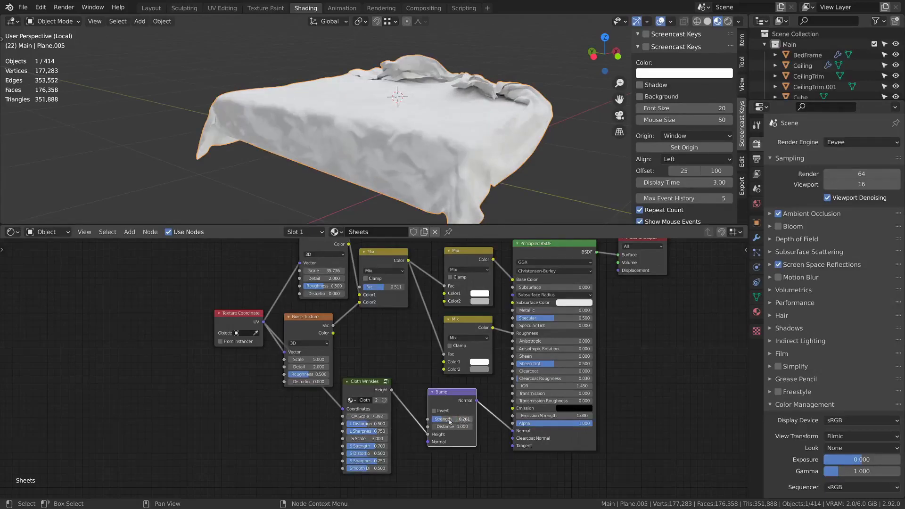
{"action": "middle_click_drag", "start_coordinate": [468, 188], "coordinate": [440, 115]}
{"action": "scroll", "coordinate": [439, 115], "scroll_direction": "up", "scroll_amount": 3}
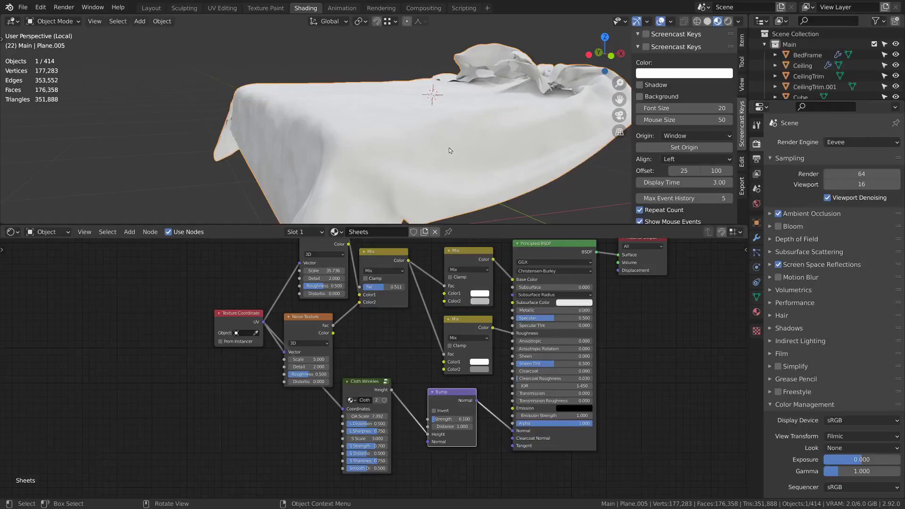
{"action": "middle_click_drag", "start_coordinate": [451, 148], "coordinate": [476, 160]}
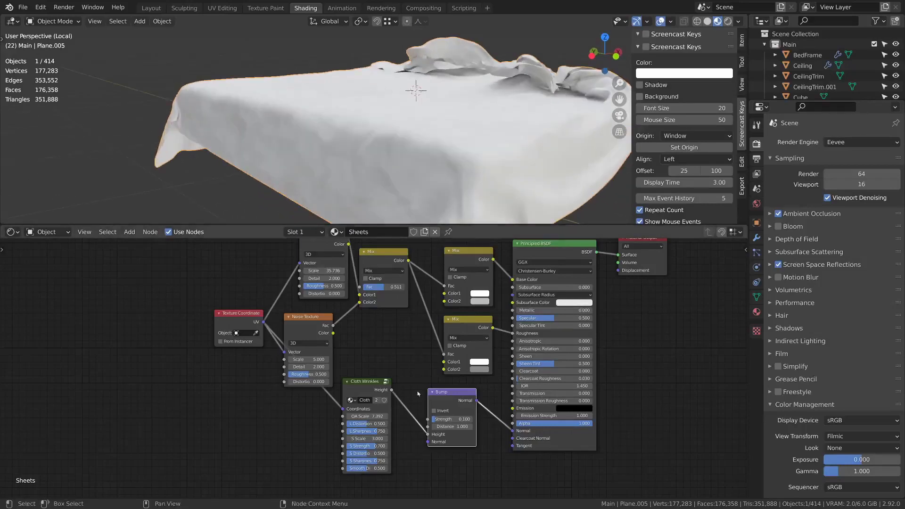
- Set the Cloth Wrinkles S Scale to 5.633 and OA Scale to 5.256, and the Bump strength to 0.083
{"action": "scroll", "coordinate": [429, 391], "scroll_direction": "up", "scroll_amount": 2}
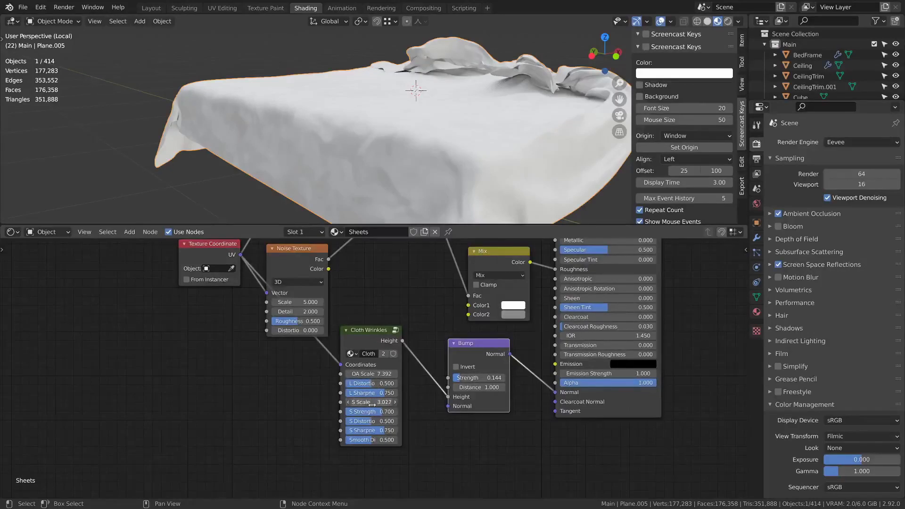
{"action": "left_click_drag", "start_coordinate": [372, 404], "coordinate": [437, 398]}
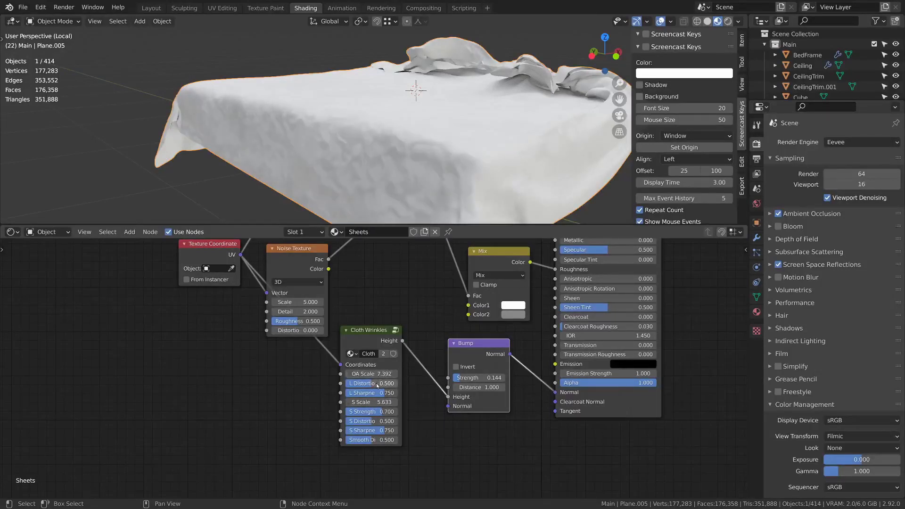
{"action": "left_click", "coordinate": [423, 400]}
{"action": "left_click_drag", "start_coordinate": [386, 374], "coordinate": [336, 373]}
{"action": "middle_click_drag", "start_coordinate": [420, 173], "coordinate": [464, 170]}
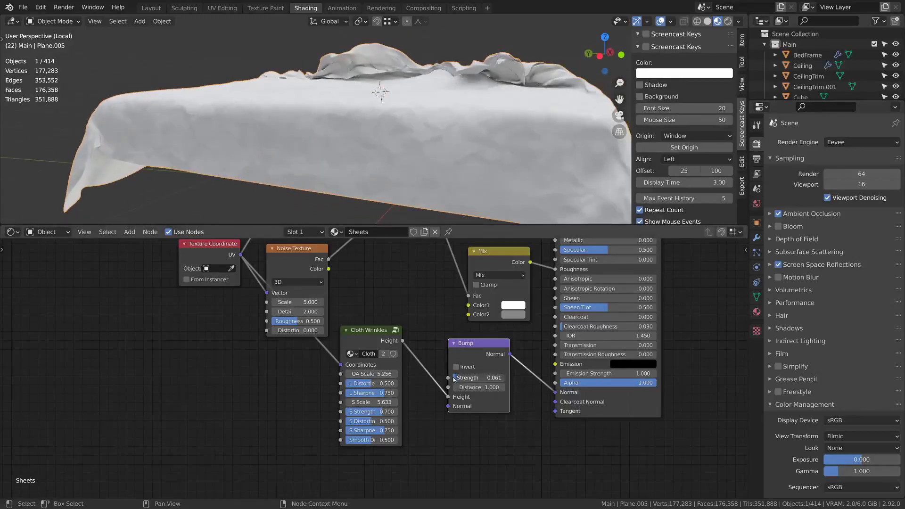
{"action": "middle_click_drag", "start_coordinate": [450, 156], "coordinate": [416, 134]}
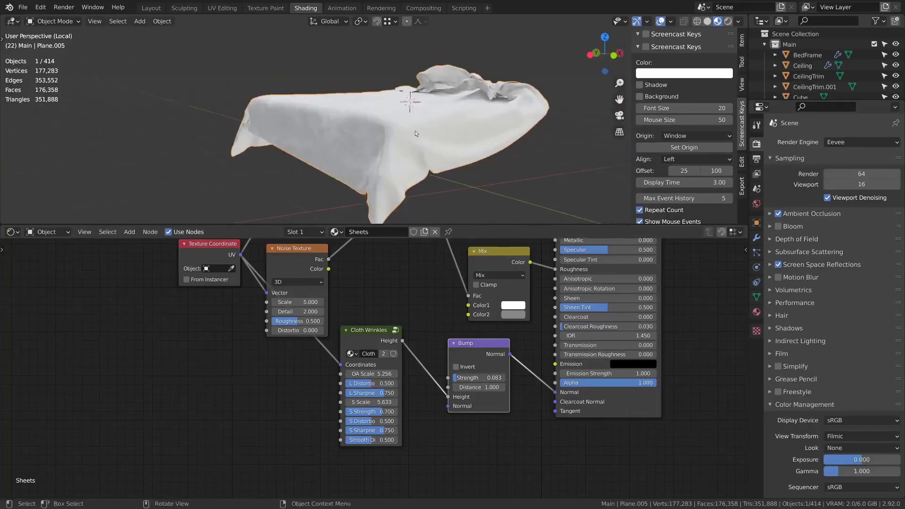
{"action": "left_click_drag", "start_coordinate": [390, 337], "coordinate": [409, 333]}
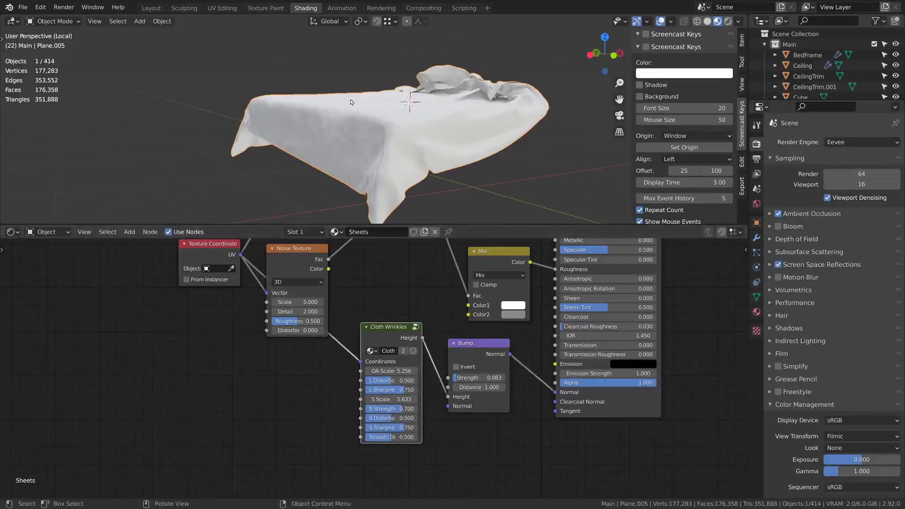
- Refine the Cloth Wrinkles node with an OA Scale of 8.623 and an S Scale of 3.541
{"action": "scroll", "coordinate": [358, 118], "scroll_direction": "up", "scroll_amount": 3}
{"action": "mouse_move", "coordinate": [358, 119]}
{"action": "middle_mouse_down"}
{"action": "mouse_move", "coordinate": [383, 146]}
{"action": "mouse_move", "coordinate": [365, 114]}
{"action": "middle_mouse_up"}
{"action": "scroll", "coordinate": [383, 146], "scroll_direction": "down", "scroll_amount": 4}
{"action": "scroll", "coordinate": [375, 368], "scroll_direction": "up", "scroll_amount": 3}
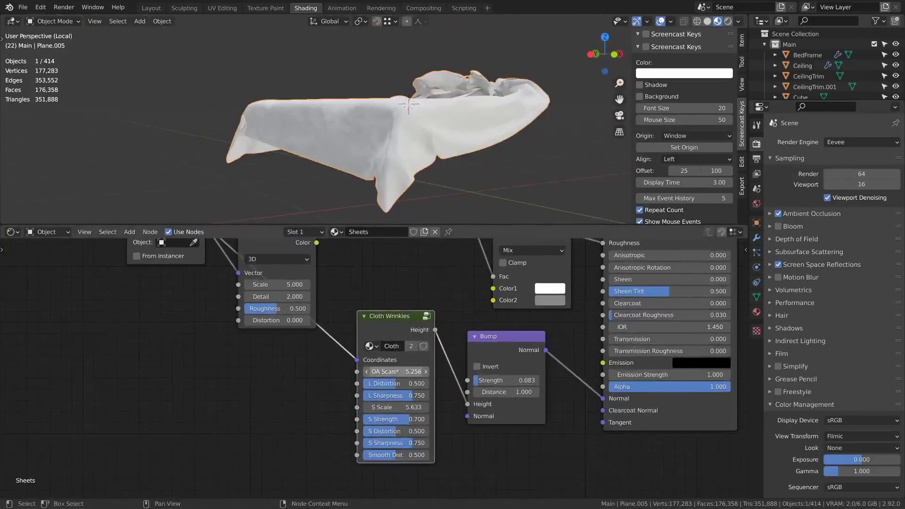
{"action": "left_click_drag", "start_coordinate": [398, 372], "coordinate": [406, 372]}
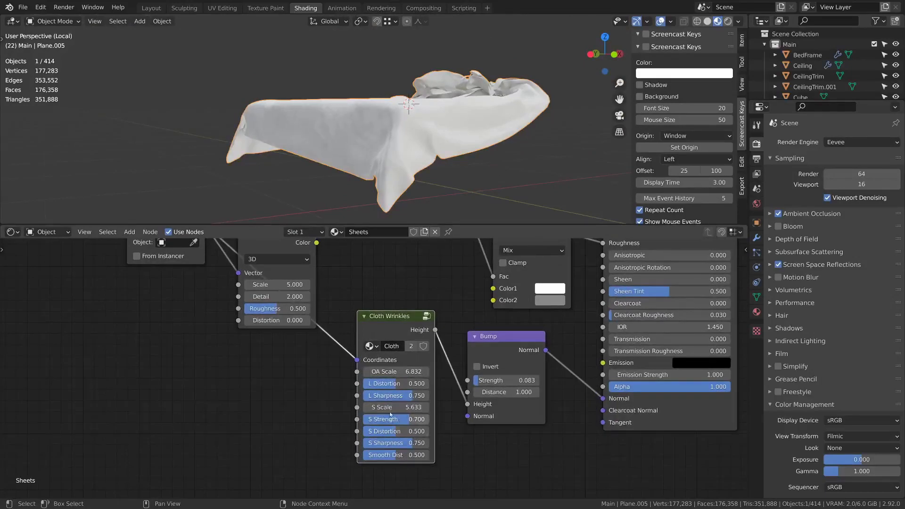
{"action": "left_click_drag", "start_coordinate": [387, 408], "coordinate": [390, 407]}
{"action": "middle_click_drag", "start_coordinate": [364, 137], "coordinate": [482, 130]}
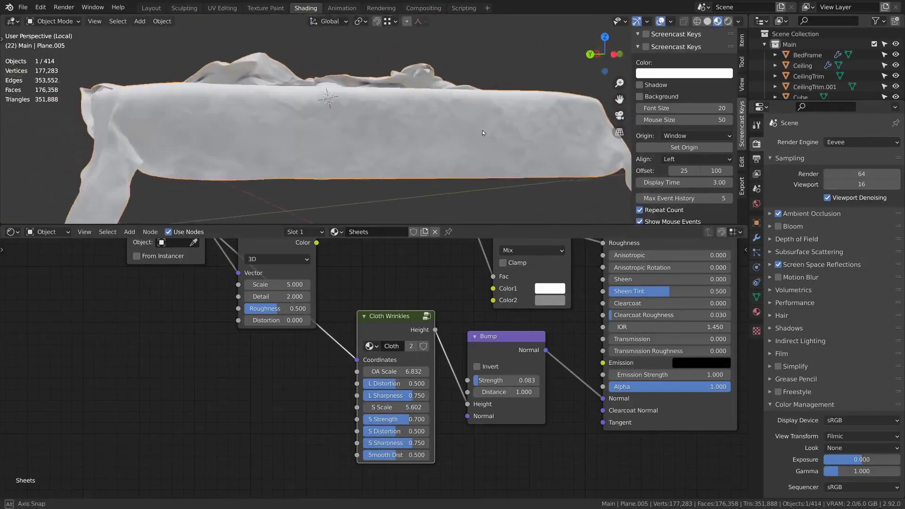
{"action": "left_click_drag", "start_coordinate": [385, 407], "coordinate": [393, 406]}
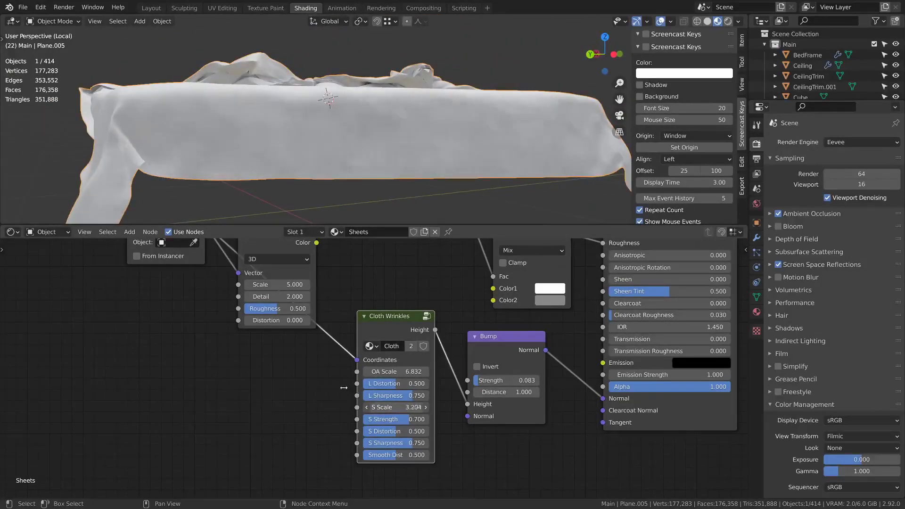
{"action": "left_click_drag", "start_coordinate": [343, 387], "coordinate": [364, 377]}
{"action": "left_click_drag", "start_coordinate": [390, 407], "coordinate": [410, 371]}
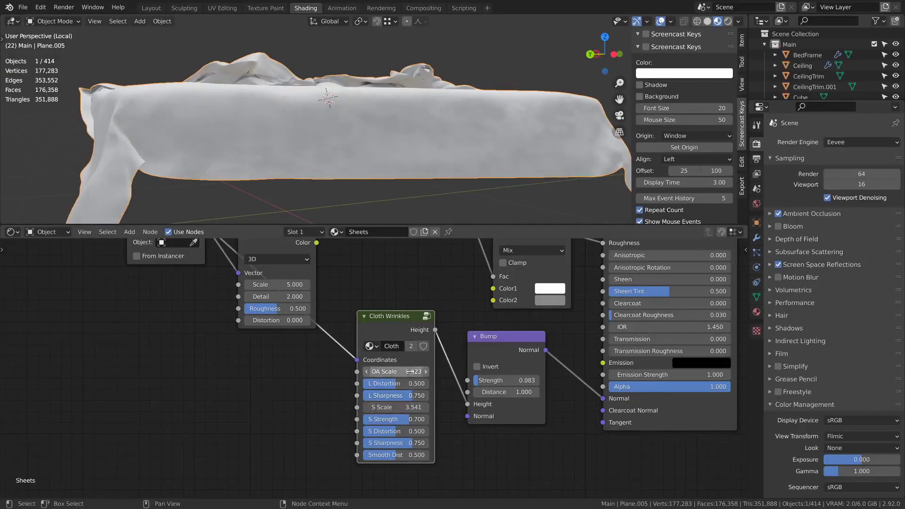
- Leave local view to show the whole bedroom and save the file
{"action": "middle_click_drag", "start_coordinate": [408, 160], "coordinate": [340, 73]}
{"action": "key", "text": "KP_Divide"}
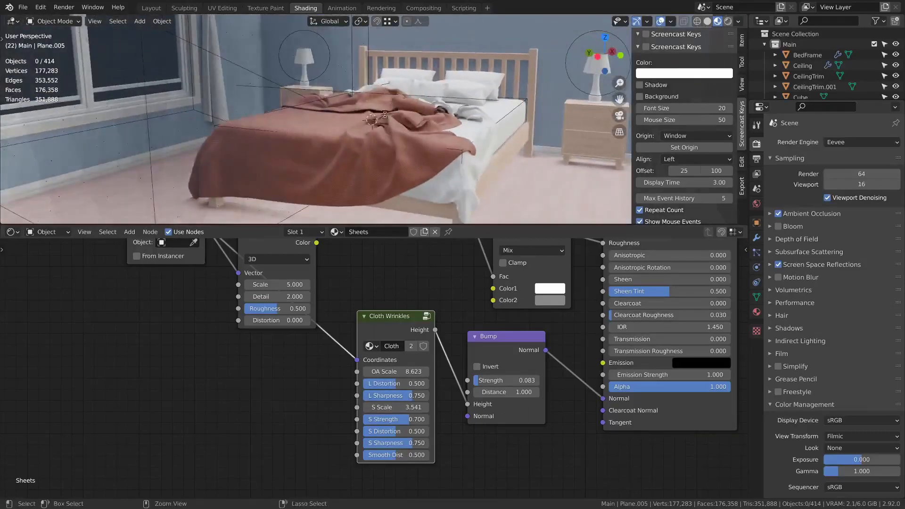
{"action": "key", "text": "ctrl+s"}
- Assign the existing Sheets material to the mattress
{"action": "middle_click_drag", "start_coordinate": [349, 108], "coordinate": [414, 149]}
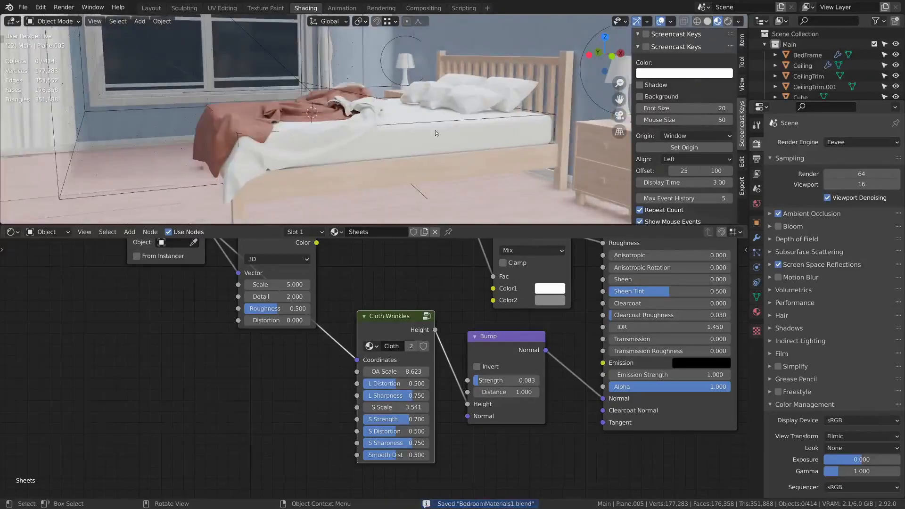
{"action": "left_click", "coordinate": [381, 147]}
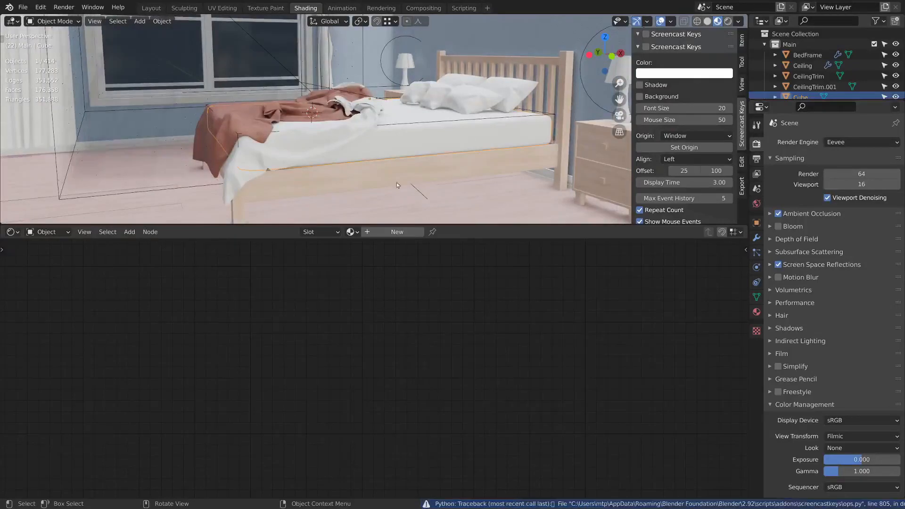
{"action": "left_click", "coordinate": [356, 233]}
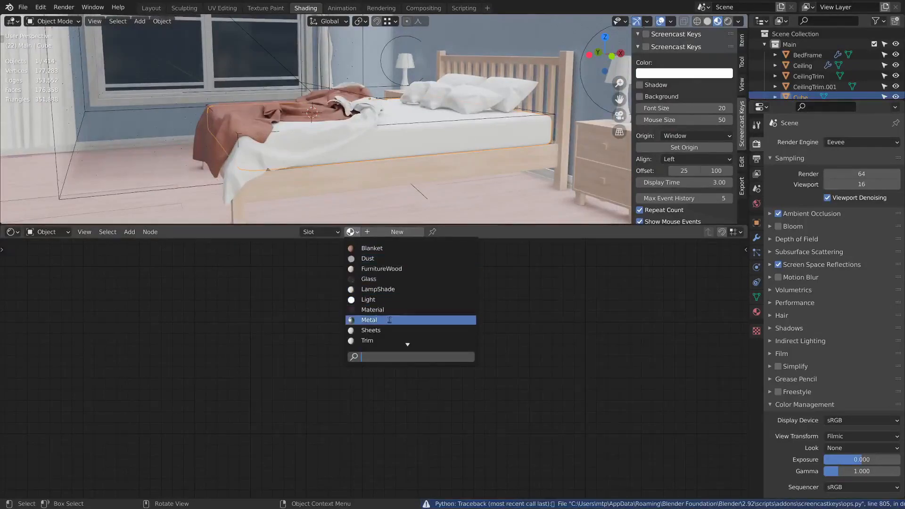
{"action": "left_click", "coordinate": [389, 330]}
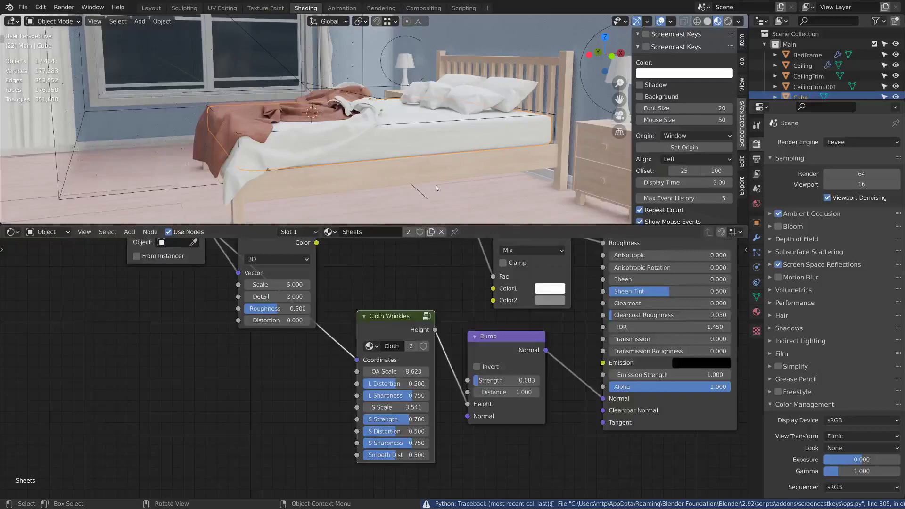
- Make the mattress's Sheets material a single-user copy and name it Mattres
{"action": "scroll", "coordinate": [380, 264], "scroll_direction": "down", "scroll_amount": 3}
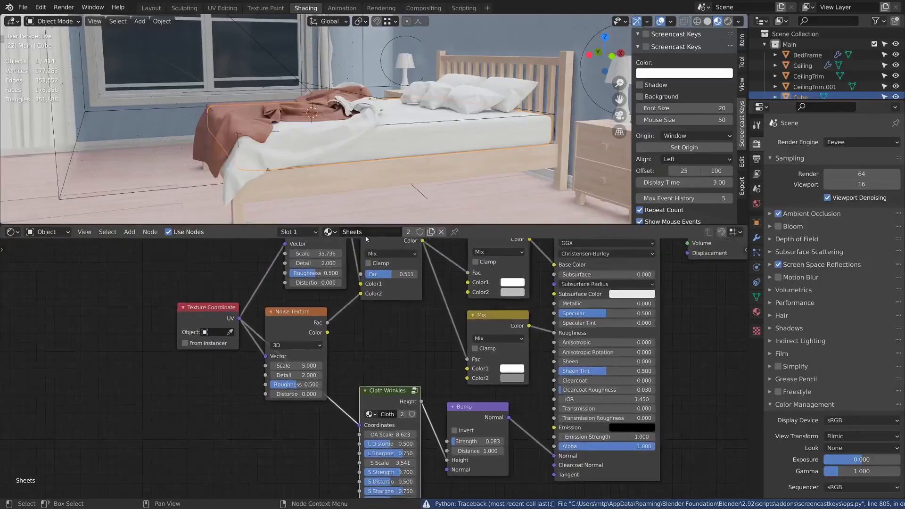
{"action": "left_click", "coordinate": [408, 231]}
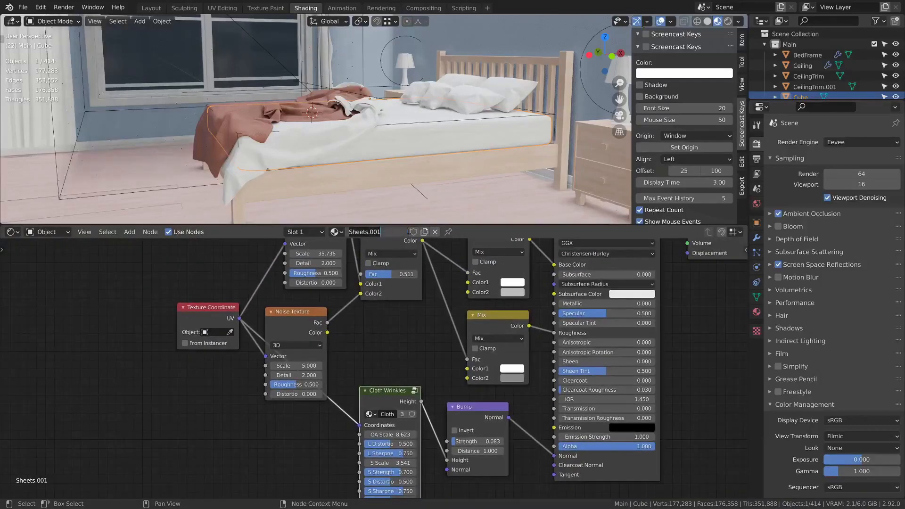
{"action": "type", "text": "Mattres"}
{"action": "key", "text": "Return"}
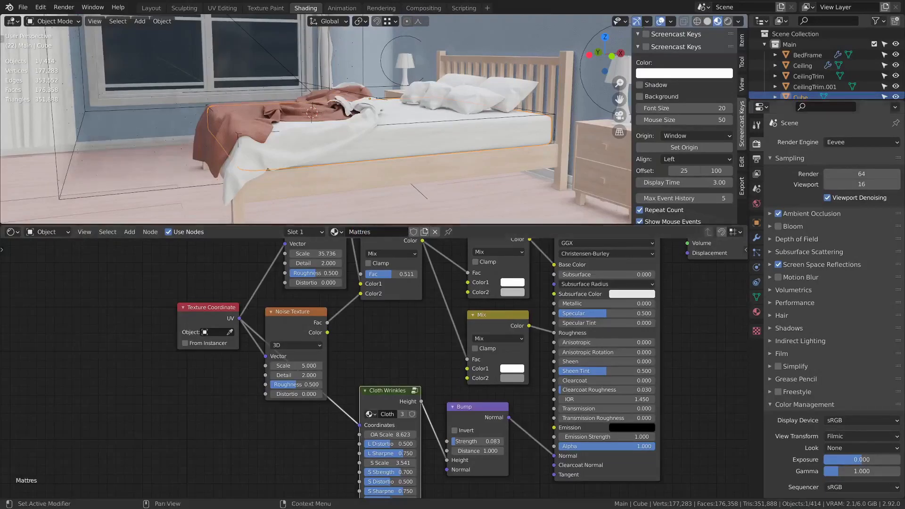
- Move all links on the mattress material's Texture Coordinate node from UV to Object, and hide its unused outputs again
{"action": "middle_click_drag", "start_coordinate": [402, 339], "coordinate": [399, 367]}
{"action": "scroll", "coordinate": [393, 364], "scroll_direction": "down", "scroll_amount": 4}
{"action": "middle_click_drag", "start_coordinate": [299, 348], "coordinate": [419, 347]}
{"action": "scroll", "coordinate": [419, 345], "scroll_direction": "up", "scroll_amount": 3}
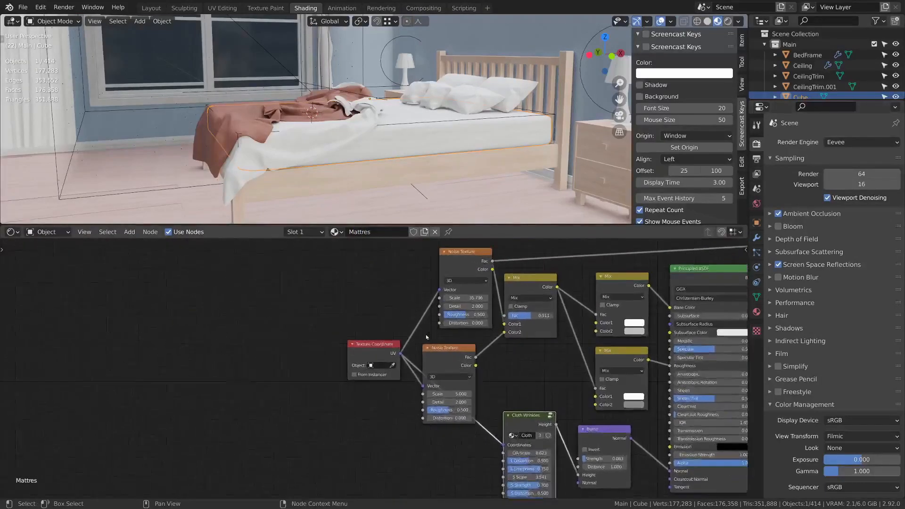
{"action": "scroll", "coordinate": [375, 365], "scroll_direction": "up", "scroll_amount": 2}
{"action": "left_click", "coordinate": [341, 339]}
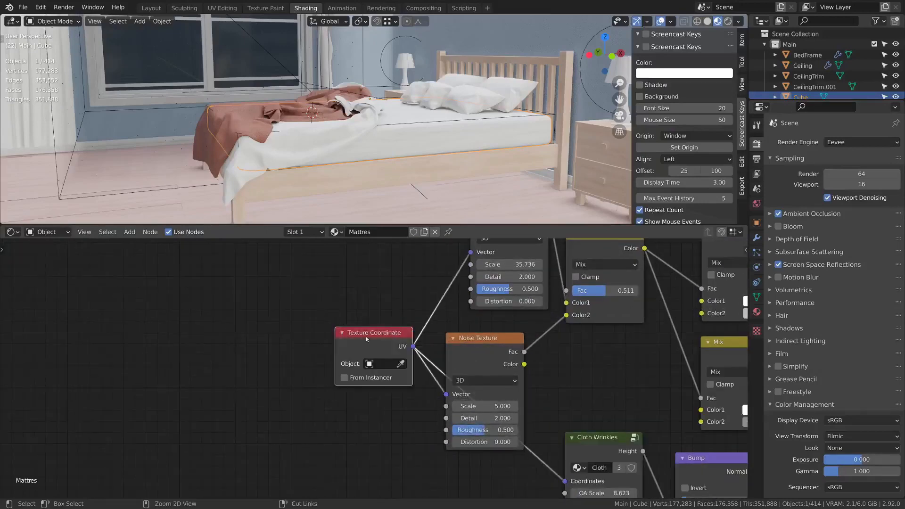
{"action": "key", "text": "ctrl+h"}
{"action": "left_click_drag", "start_coordinate": [366, 338], "coordinate": [325, 322]}
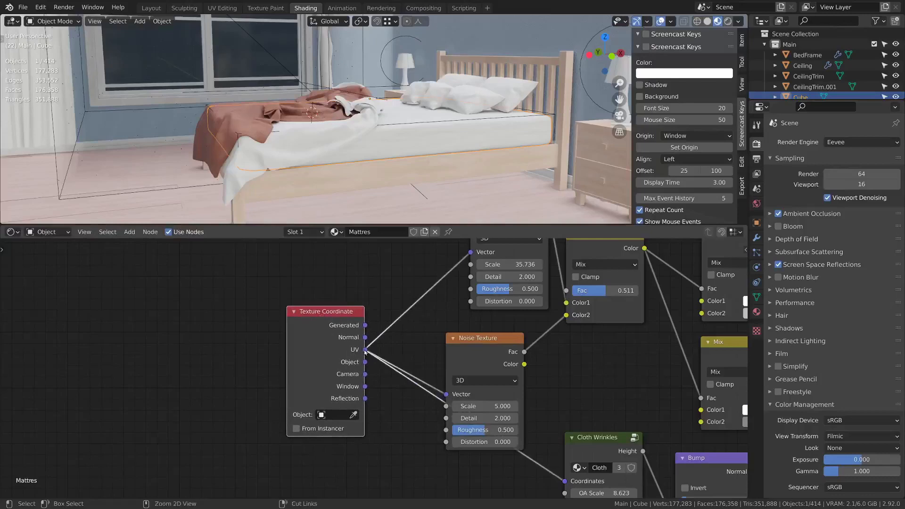
{"action": "mouse_move", "coordinate": [366, 349]}
{"action": "left_mouse_down", "text": "ctrl"}
{"action": "mouse_move", "coordinate": [415, 337]}
{"action": "mouse_move", "coordinate": [416, 347]}
{"action": "mouse_move", "coordinate": [366, 362]}
{"action": "left_mouse_up", "text": "ctrl"}
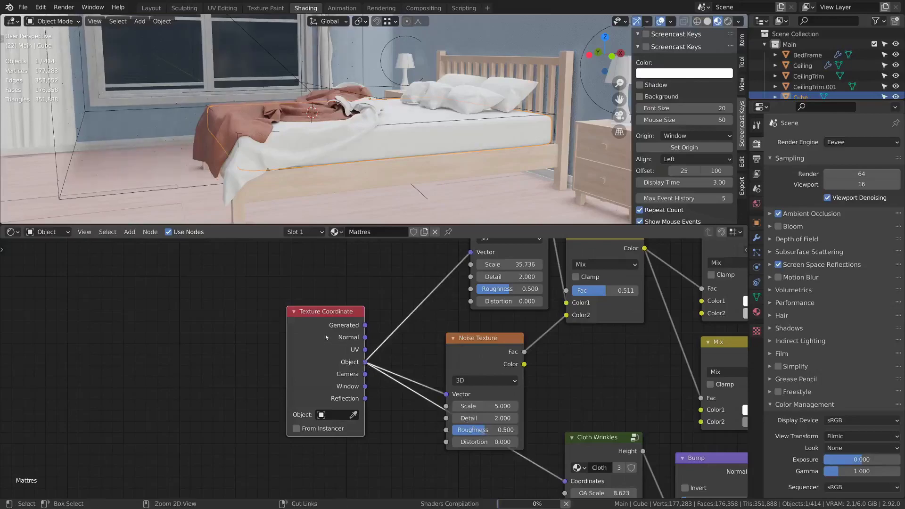
{"action": "key", "text": "ctrl+h"}
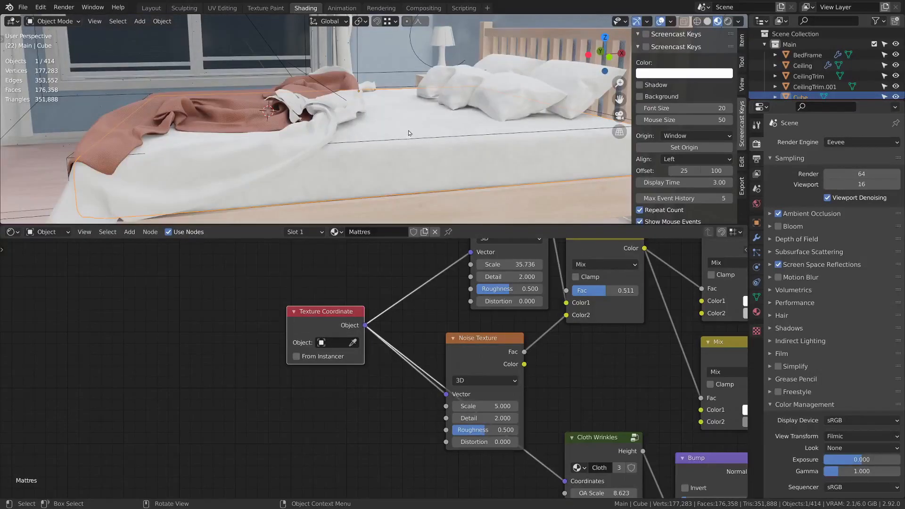
- Check the mattress material from several angles and save the file
{"action": "middle_click_drag", "start_coordinate": [409, 133], "coordinate": [483, 148]}
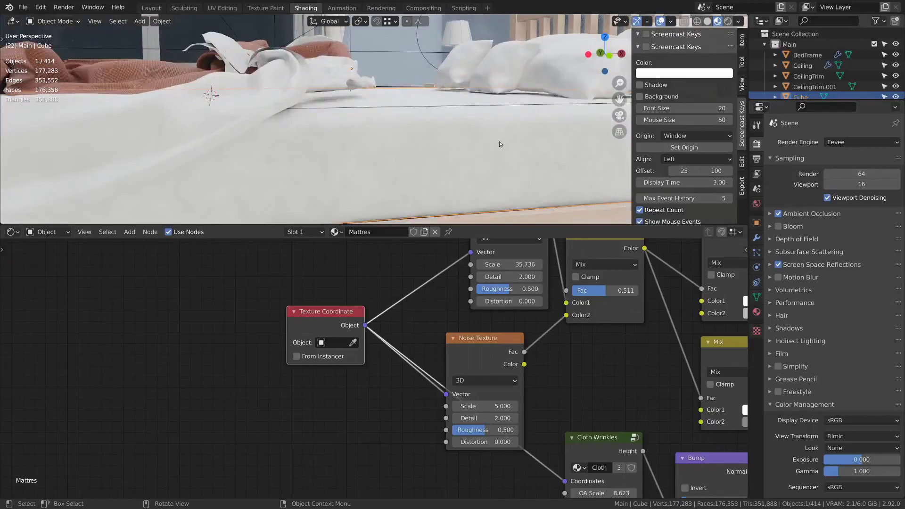
{"action": "scroll", "coordinate": [421, 160], "scroll_direction": "down", "scroll_amount": 6}
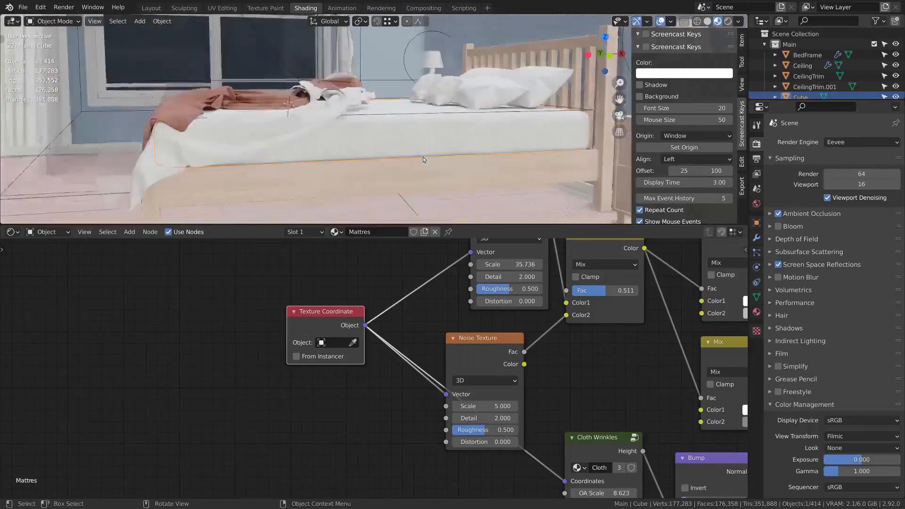
{"action": "middle_click_drag", "start_coordinate": [421, 160], "coordinate": [413, 173]}
{"action": "key", "text": "ctrl+s"}
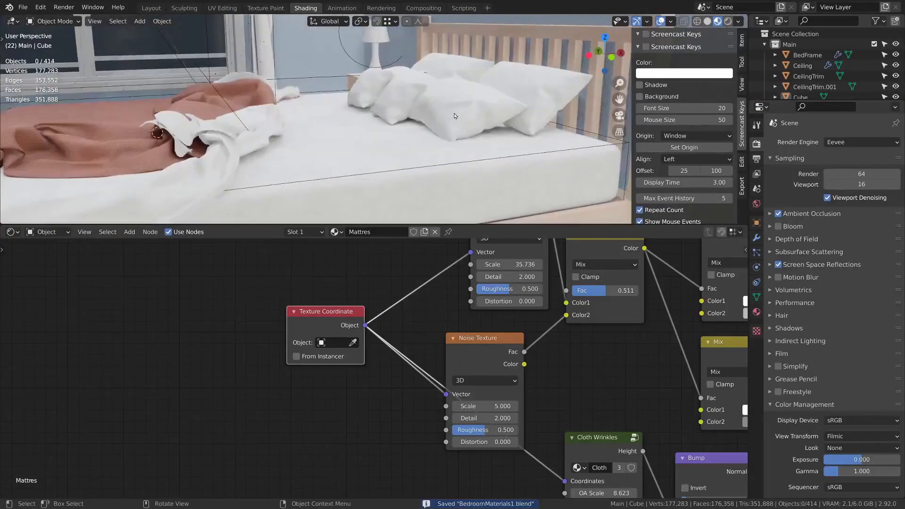
- Assign the existing Sheets material to the large pillow in the front row
{"action": "left_click", "coordinate": [452, 117]}
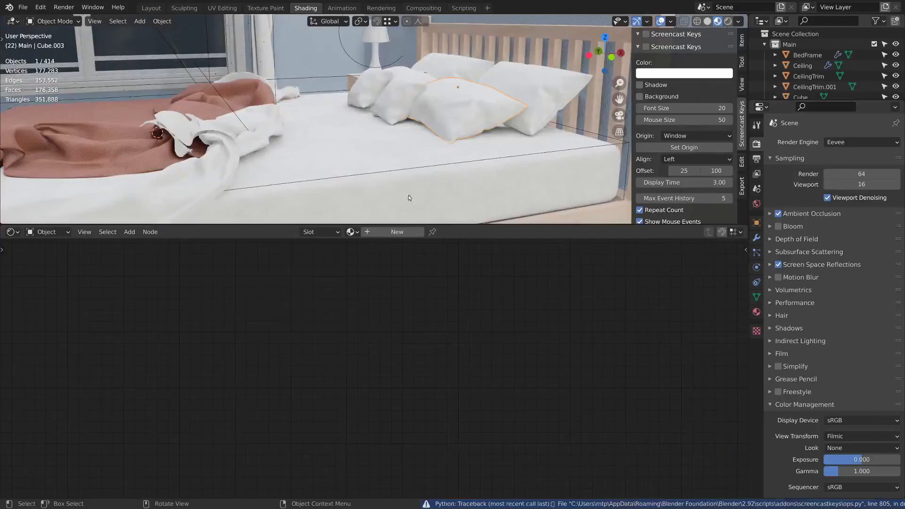
{"action": "left_click", "coordinate": [350, 232]}
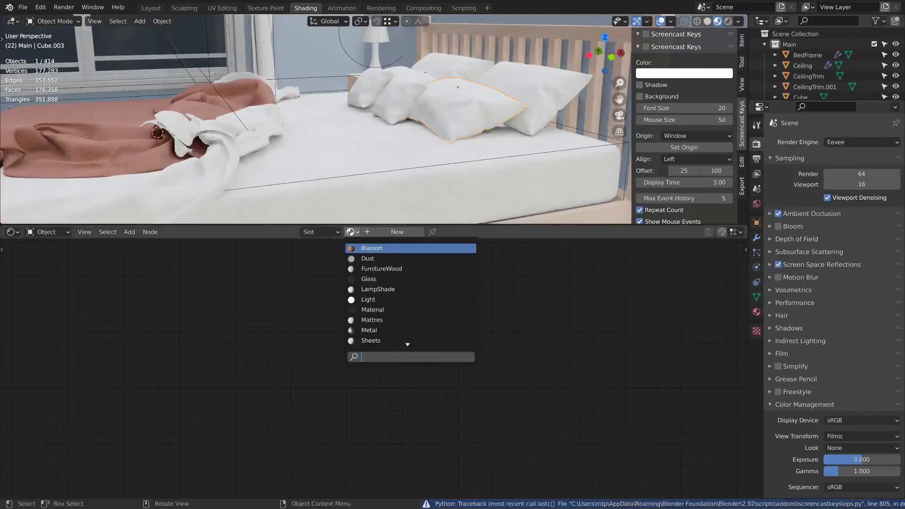
{"action": "left_click", "coordinate": [383, 341]}
- Assign the Sheets material to the large pillow behind it, against the headboard
{"action": "scroll", "coordinate": [421, 83], "scroll_direction": "up", "scroll_amount": 3}
{"action": "middle_click_drag", "start_coordinate": [433, 98], "coordinate": [474, 125]}
{"action": "left_click", "coordinate": [357, 83]}
{"action": "left_click", "coordinate": [397, 55], "text": "shift"}
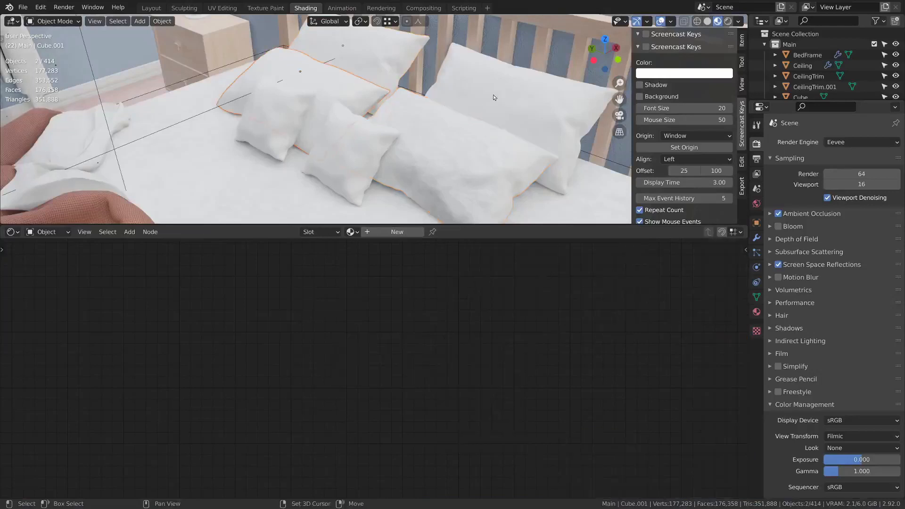
{"action": "left_click", "coordinate": [494, 96], "text": "shift"}
{"action": "left_click", "coordinate": [446, 169]}
{"action": "left_click", "coordinate": [507, 98]}
{"action": "left_click", "coordinate": [352, 232]}
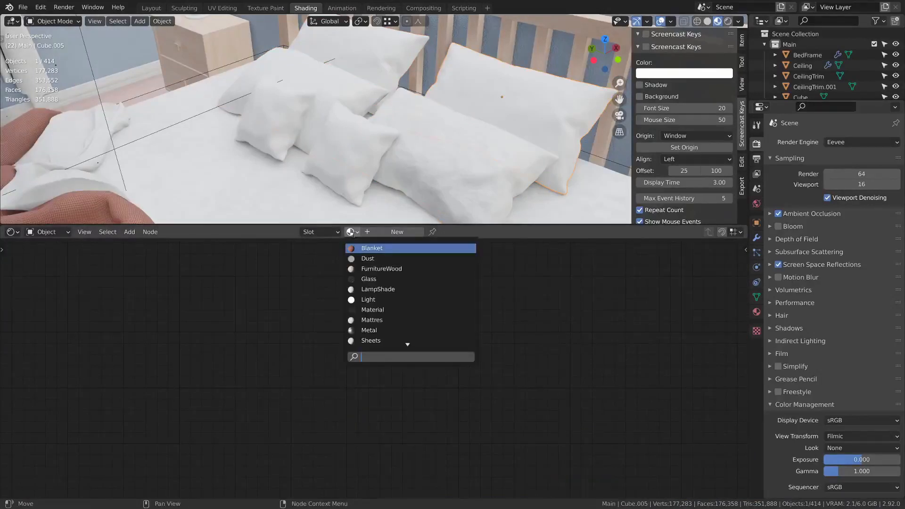
{"action": "left_click", "coordinate": [380, 340]}
- Assign the Sheets material to the two remaining large pillows on the window side of the bed
{"action": "left_click", "coordinate": [367, 56]}
{"action": "left_click", "coordinate": [331, 232]}
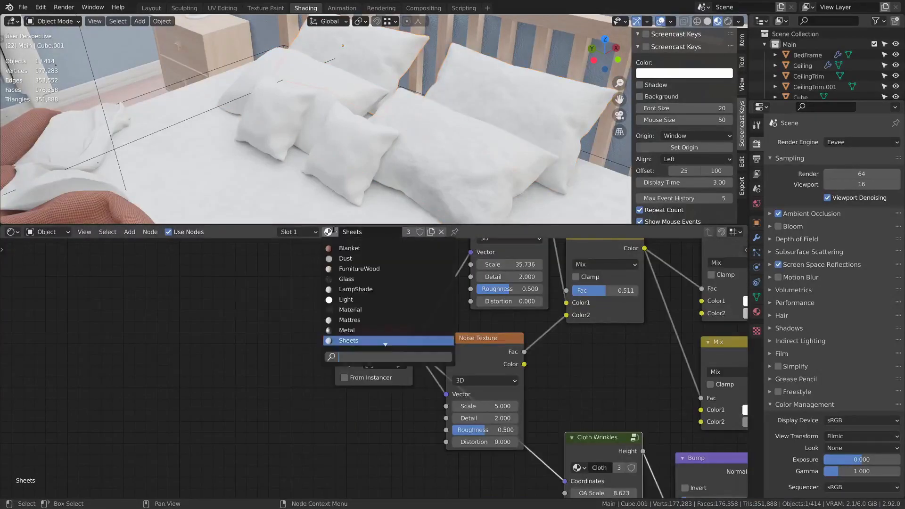
{"action": "left_click", "coordinate": [367, 341]}
{"action": "left_click", "coordinate": [350, 90]}
{"action": "left_click", "coordinate": [353, 232]}
{"action": "left_click", "coordinate": [372, 340]}
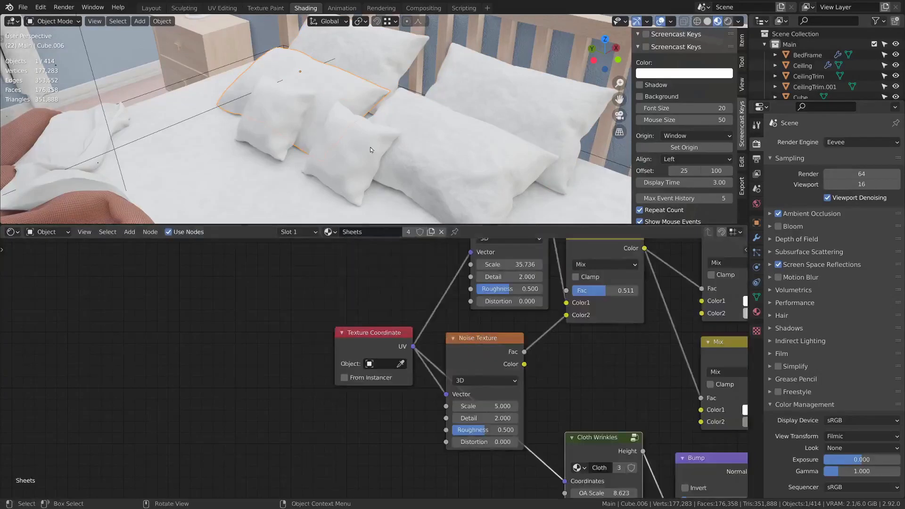
- Assign the Sheets material to the small front cushion and check it up close
{"action": "left_click", "coordinate": [354, 146]}
{"action": "left_click", "coordinate": [353, 231]}
{"action": "left_click", "coordinate": [372, 341]}
{"action": "left_click", "coordinate": [282, 120]}
{"action": "key", "text": "alt+a"}
{"action": "middle_click_drag", "start_coordinate": [384, 123], "coordinate": [304, 111]}
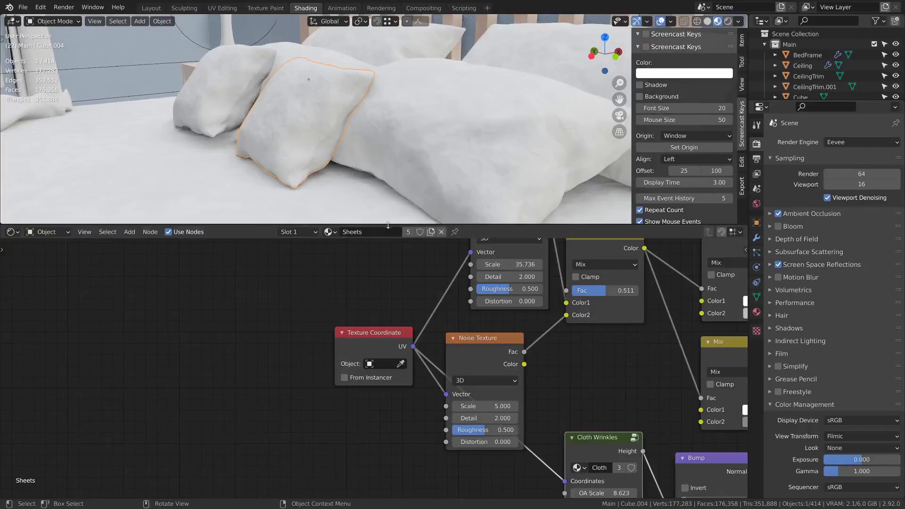
- Make the small cushions' Sheets material a single-user copy and name it Cushions
{"action": "left_click", "coordinate": [408, 231]}
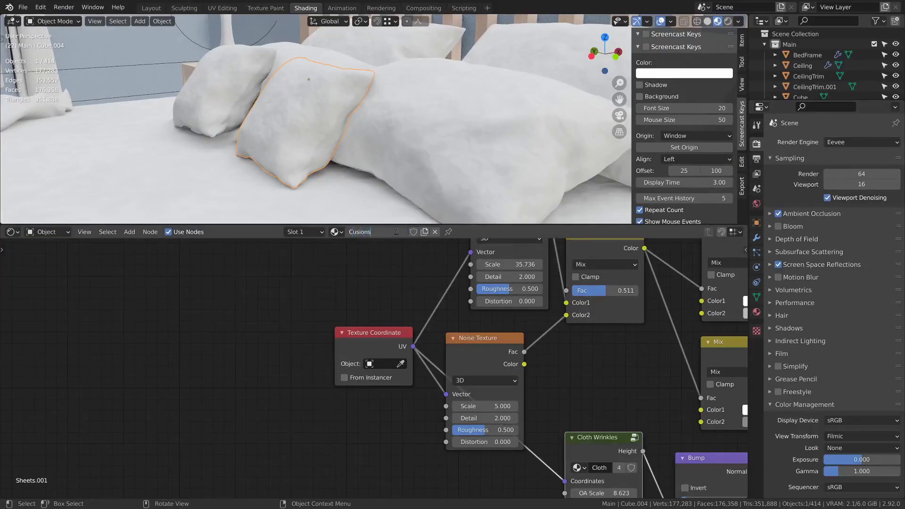
{"action": "type", "text": "Cusions"}
{"action": "key", "text": "Return"}
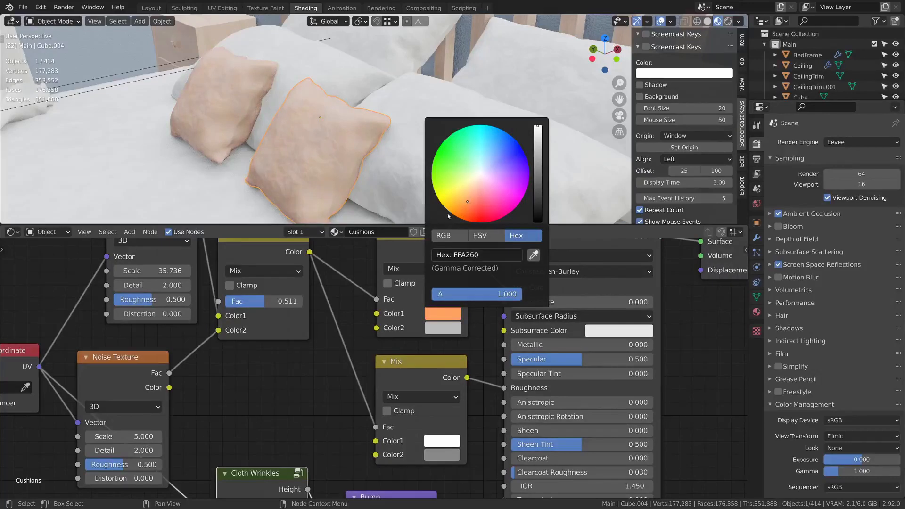
- Give the Cushions material's base color Mix node a lighter golden yellow as Color1 and a darker mustard as Color2
{"action": "left_click", "coordinate": [440, 328]}
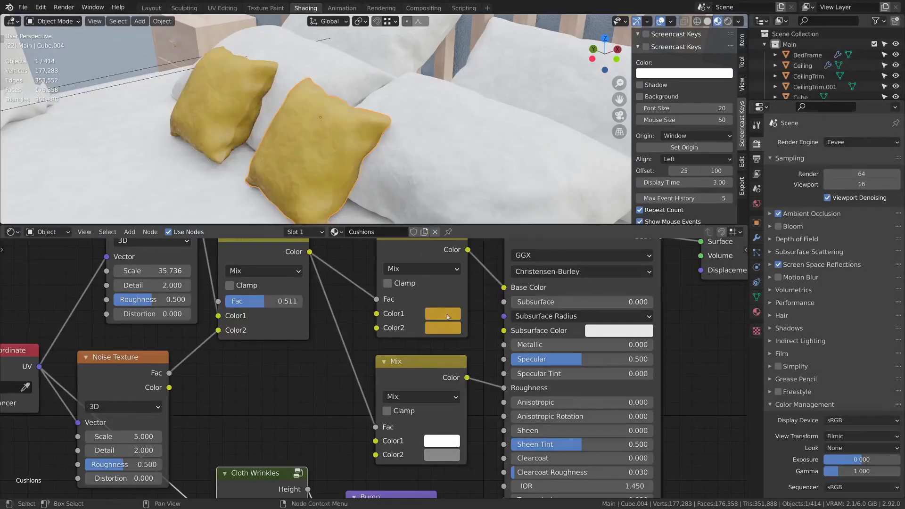
{"action": "left_click_drag", "start_coordinate": [537, 151], "coordinate": [538, 139]}
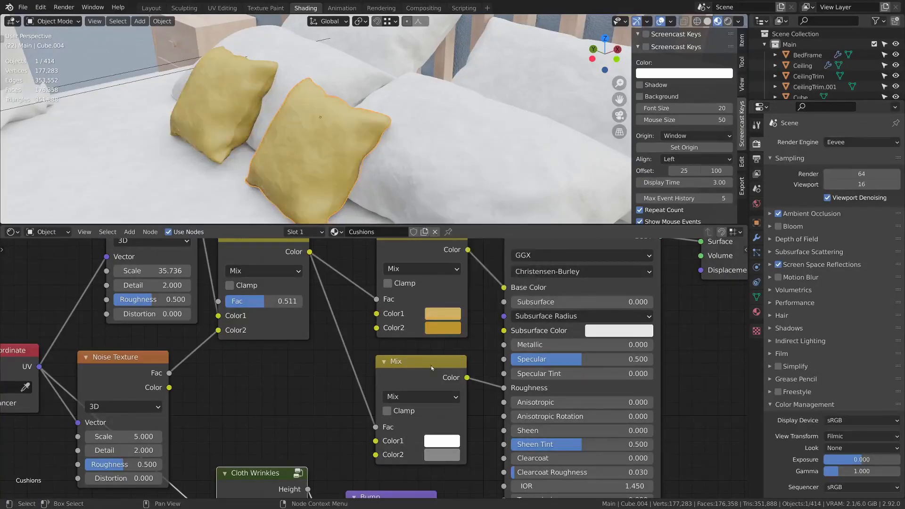
{"action": "left_click", "coordinate": [442, 328]}
{"action": "left_click_drag", "start_coordinate": [471, 207], "coordinate": [467, 208]}
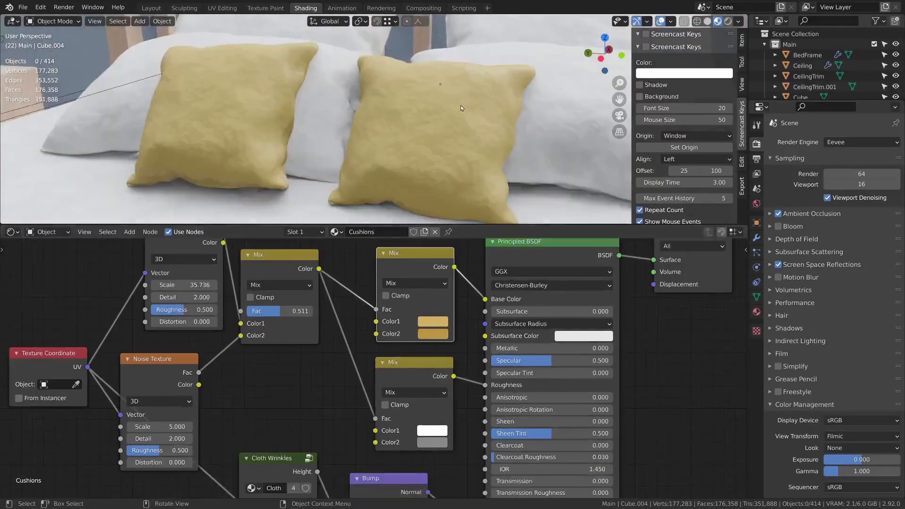
- Select the front yellow cushion and open its mesh in the UV Editing workspace for a close view
{"action": "middle_click_drag", "start_coordinate": [390, 106], "coordinate": [360, 123]}
{"action": "left_click", "coordinate": [399, 113], "text": "shift"}
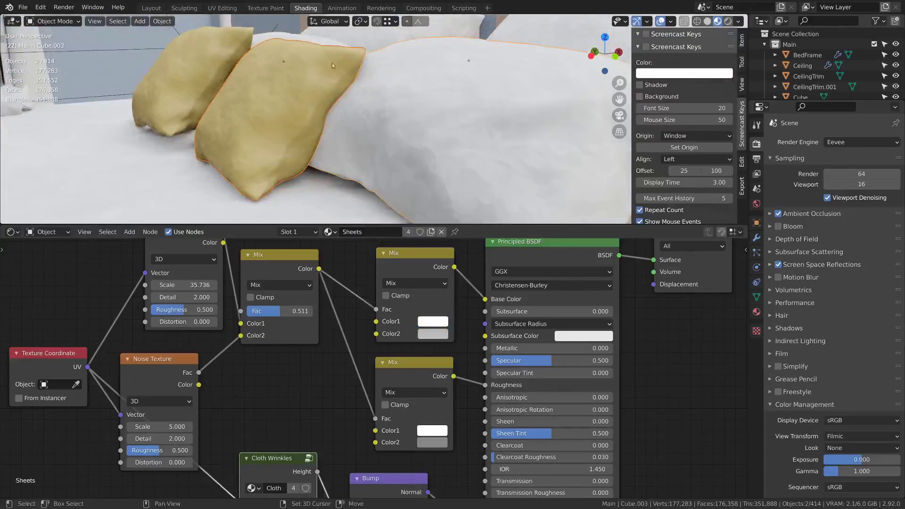
{"action": "left_click", "coordinate": [275, 101]}
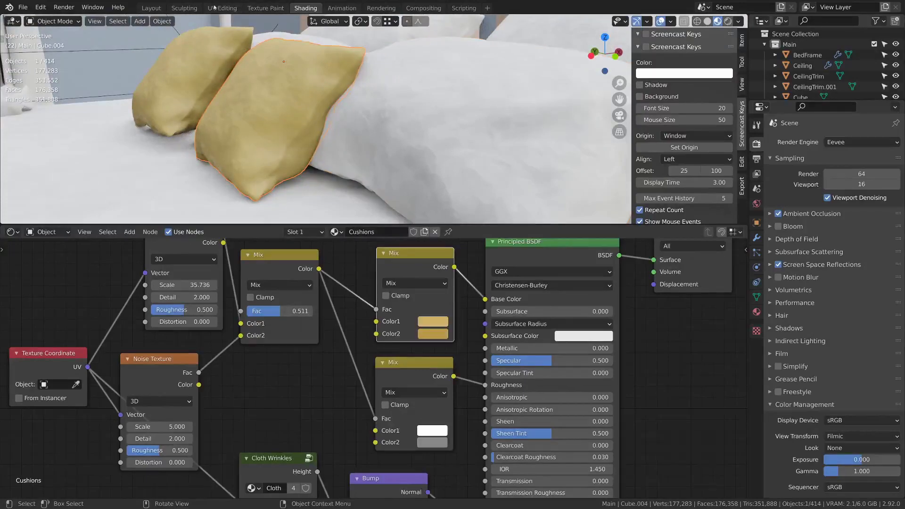
{"action": "left_click", "coordinate": [222, 8]}
{"action": "key", "text": "alt+a"}
{"action": "middle_click_drag", "start_coordinate": [596, 263], "coordinate": [546, 260]}
{"action": "mouse_move", "coordinate": [706, 309]}
{"action": "middle_mouse_down", "text": "shift"}
{"action": "mouse_move", "coordinate": [582, 289]}
{"action": "mouse_move", "coordinate": [612, 295]}
{"action": "middle_mouse_up", "text": "shift"}
{"action": "scroll", "coordinate": [582, 290], "scroll_direction": "up", "scroll_amount": 8}
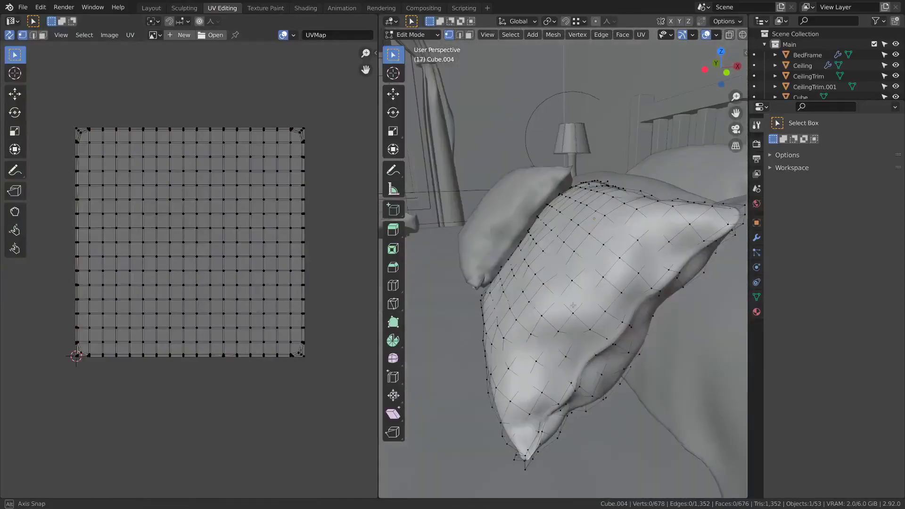
- Show the viewport in Material Preview and inspect the cushion's texture stretching in Object Mode
{"action": "key", "text": "z"}
{"action": "left_click", "coordinate": [626, 344]}
{"action": "key", "text": "Tab"}
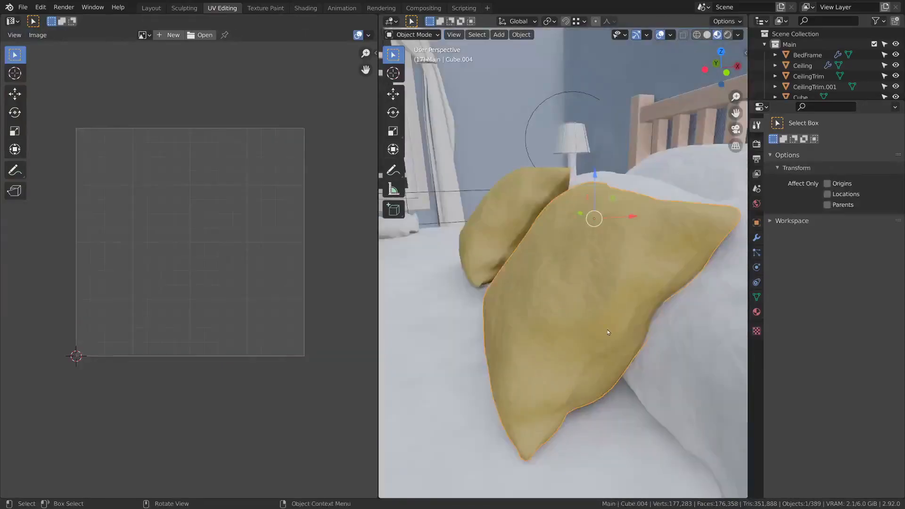
{"action": "scroll", "coordinate": [584, 352], "scroll_direction": "up", "scroll_amount": 3}
{"action": "middle_click_drag", "start_coordinate": [653, 354], "coordinate": [572, 280]}
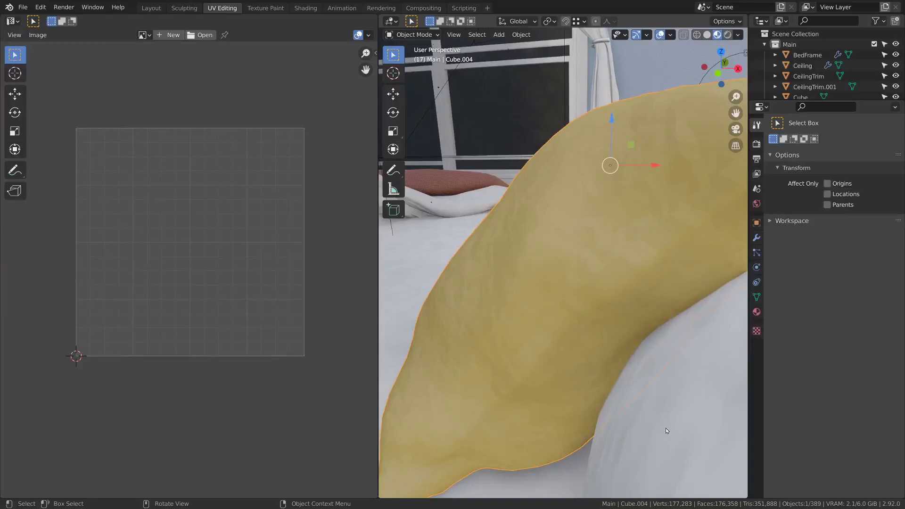
{"action": "key", "text": "Tab"}
{"action": "middle_click_drag", "start_coordinate": [664, 444], "coordinate": [626, 254]}
{"action": "key", "text": "Tab"}
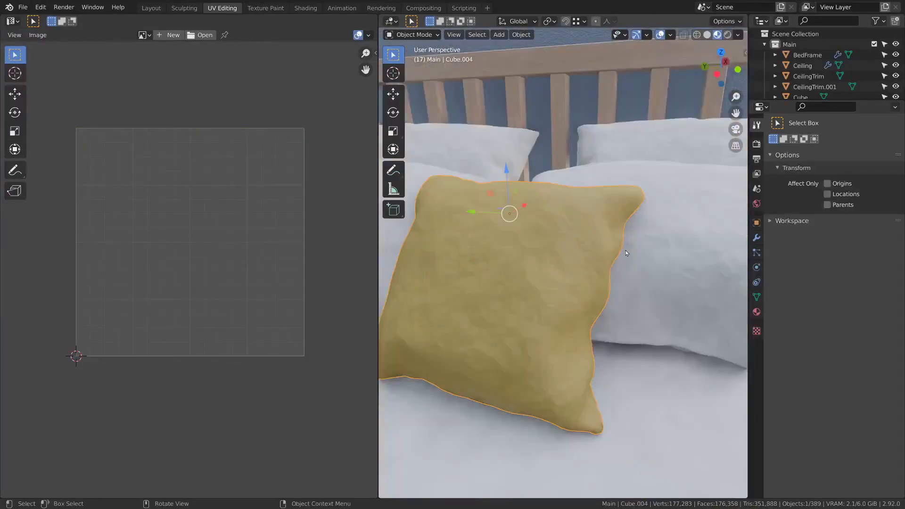
- Isolate the cushion in local view and save the file
{"action": "key", "text": "KP_Divide"}
{"action": "key", "text": "ctrl+s"}
{"action": "middle_click_drag", "start_coordinate": [610, 229], "coordinate": [569, 235]}
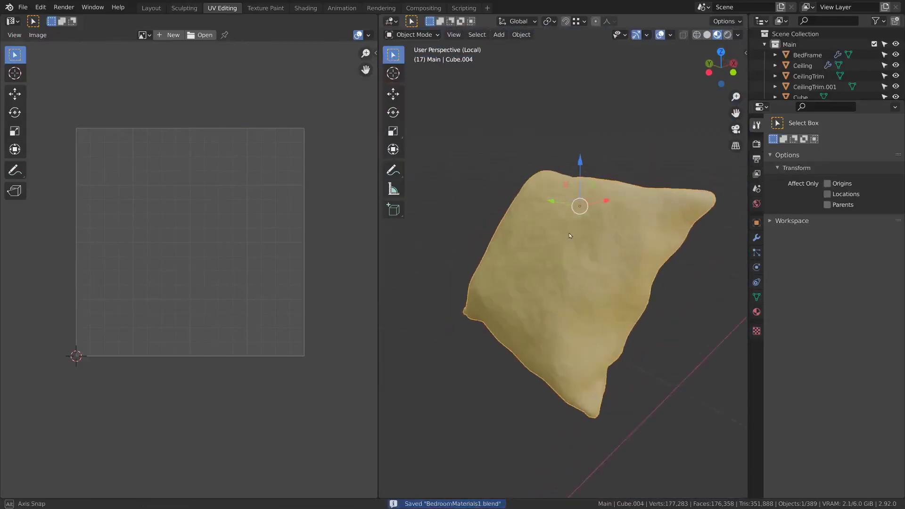
- Edit the cushion mesh in face select mode with its Subdivision modifier's viewport display turned off
{"action": "key", "text": "Tab"}
{"action": "left_click", "coordinate": [756, 238]}
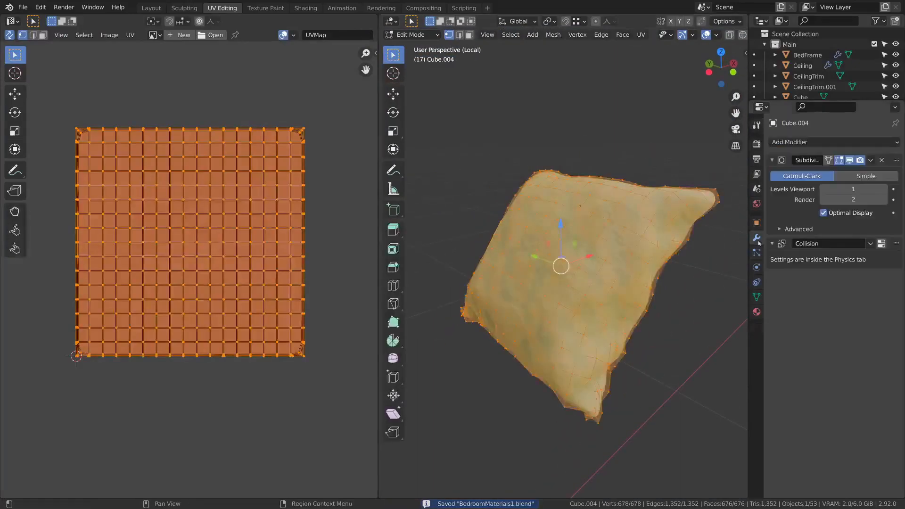
{"action": "left_click", "coordinate": [847, 161]}
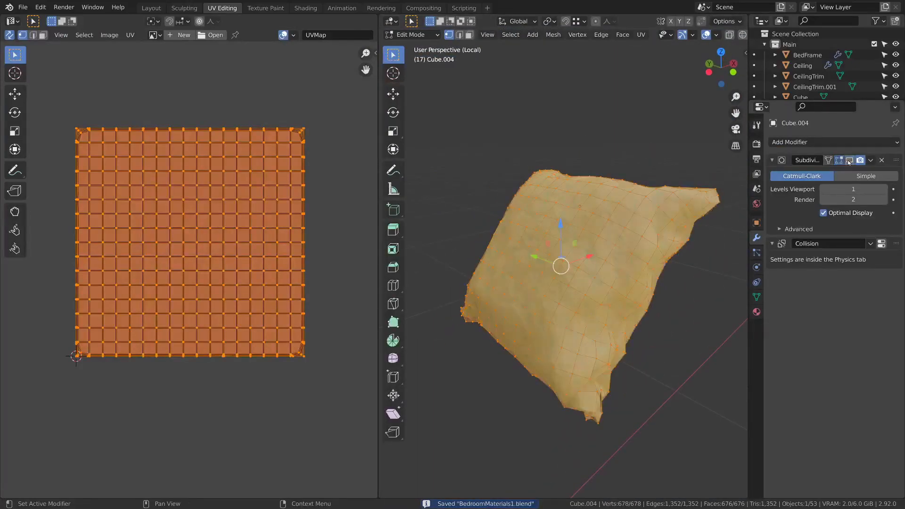
{"action": "middle_click_drag", "start_coordinate": [655, 296], "coordinate": [616, 347]}
{"action": "key", "text": "3"}
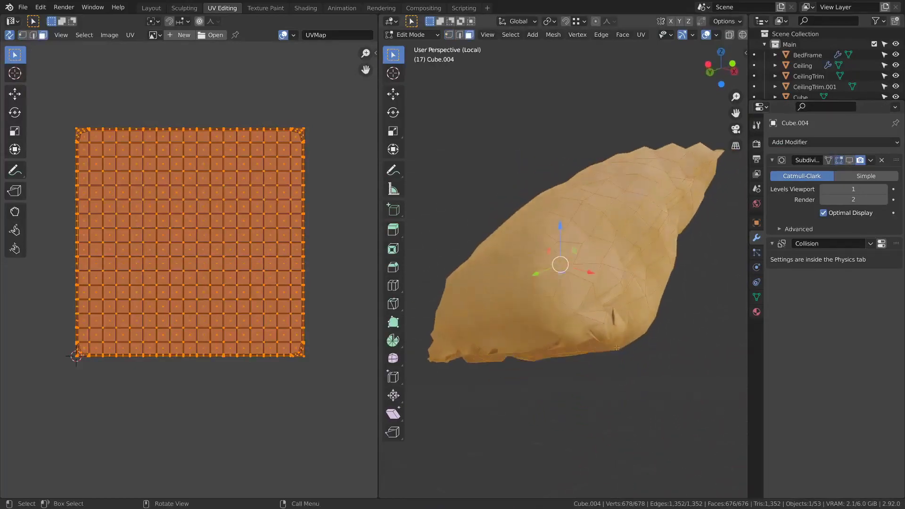
- Select a corner face of the cushion and try a filled shortest-path selection towards the opposite corner
{"action": "scroll", "coordinate": [608, 328], "scroll_direction": "up", "scroll_amount": 4}
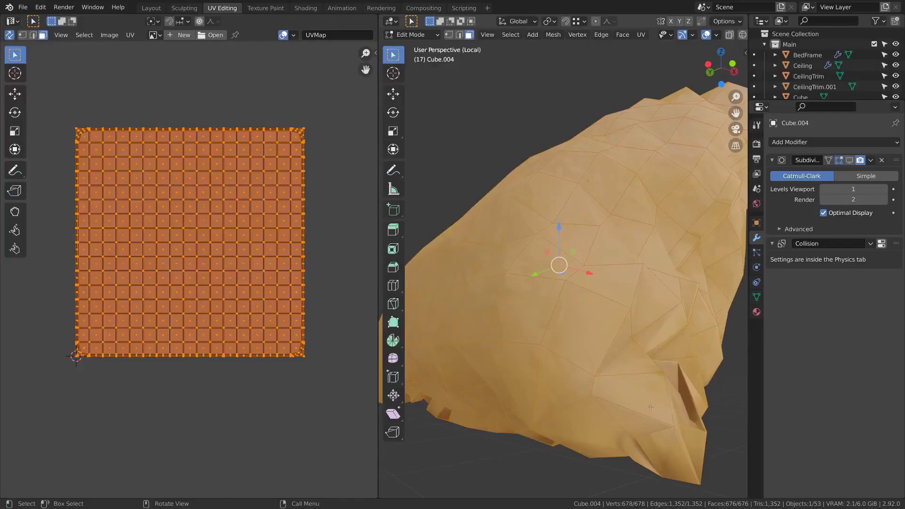
{"action": "left_click", "coordinate": [650, 408]}
{"action": "middle_click_drag", "start_coordinate": [650, 407], "coordinate": [746, 417]}
{"action": "scroll", "coordinate": [659, 359], "scroll_direction": "up", "scroll_amount": 3}
{"action": "scroll", "coordinate": [660, 359], "scroll_direction": "down", "scroll_amount": 5}
{"action": "scroll", "coordinate": [524, 264], "scroll_direction": "up", "scroll_amount": 4}
{"action": "middle_click_drag", "start_coordinate": [519, 263], "coordinate": [538, 290]}
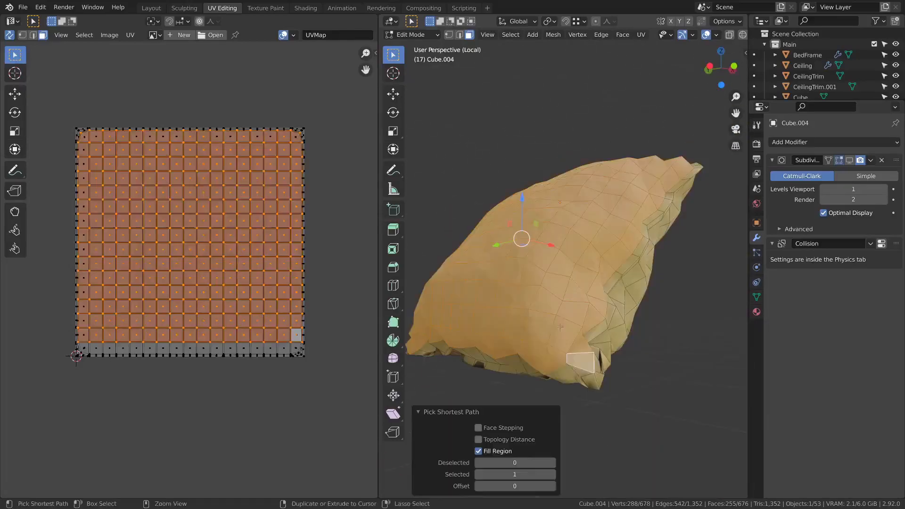
- Undo the filled region and reselect the cushion's side out to its outermost opposite corner face
{"action": "key", "text": "ctrl+z"}
{"action": "middle_click_drag", "start_coordinate": [577, 365], "coordinate": [584, 350]}
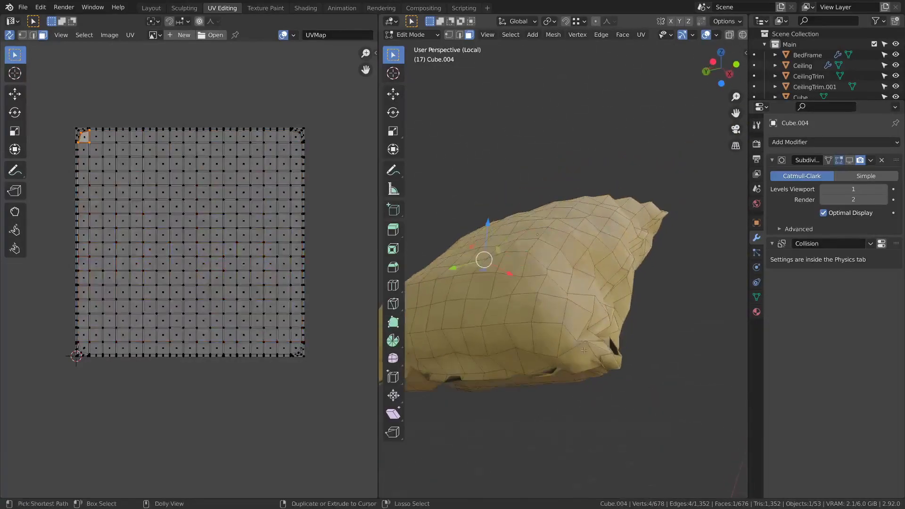
{"action": "left_click", "coordinate": [583, 350], "text": "ctrl+shift"}
{"action": "key", "text": "ctrl+z"}
{"action": "left_click", "coordinate": [597, 349], "text": "ctrl+shift"}
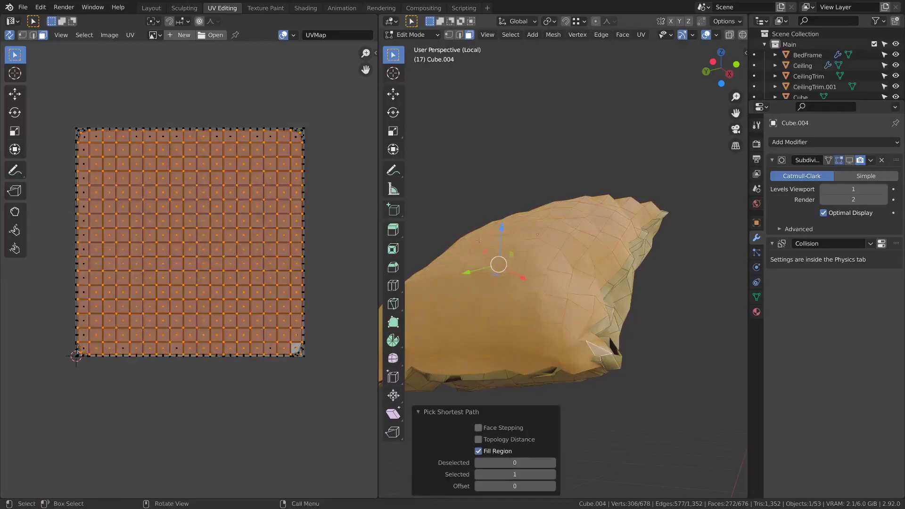
- Grow the face selection by one ring so it covers the cushion's whole front side
{"action": "middle_click_drag", "start_coordinate": [596, 349], "coordinate": [560, 241]}
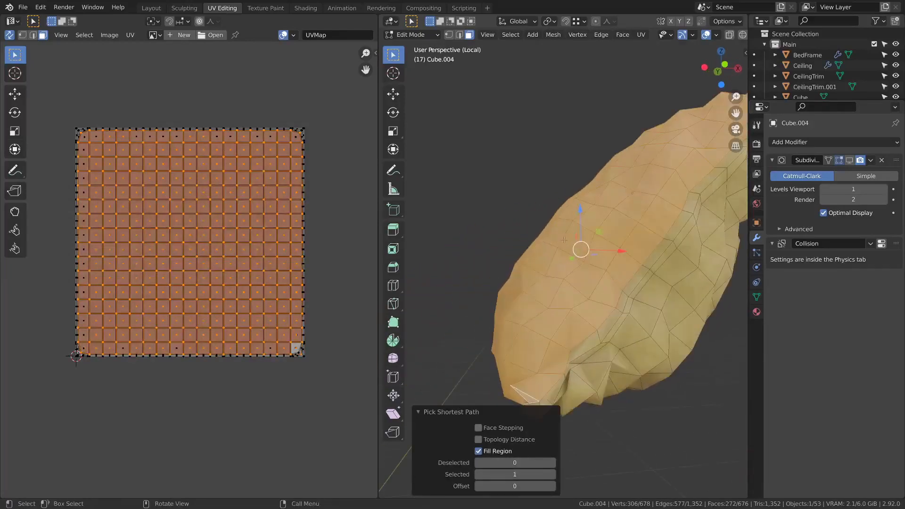
{"action": "key", "text": "ctrl+KP_Add"}
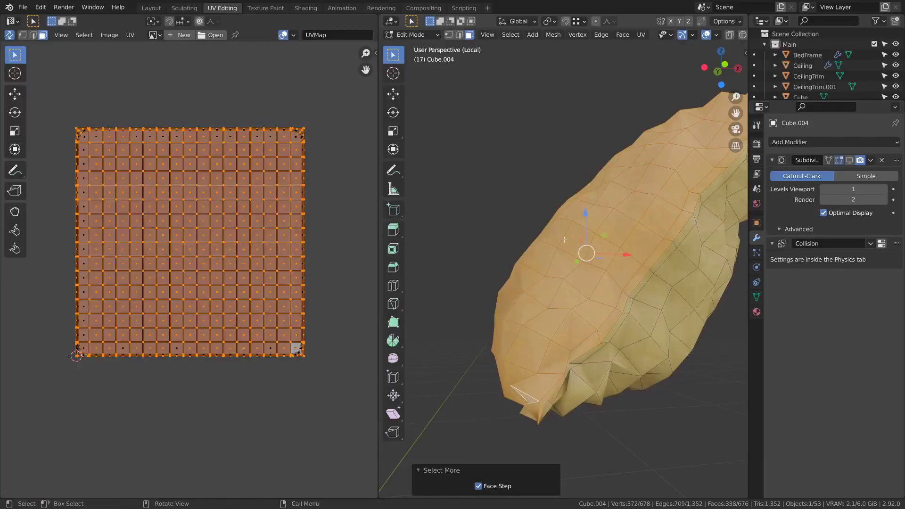
{"action": "middle_click_drag", "start_coordinate": [558, 243], "coordinate": [577, 246]}
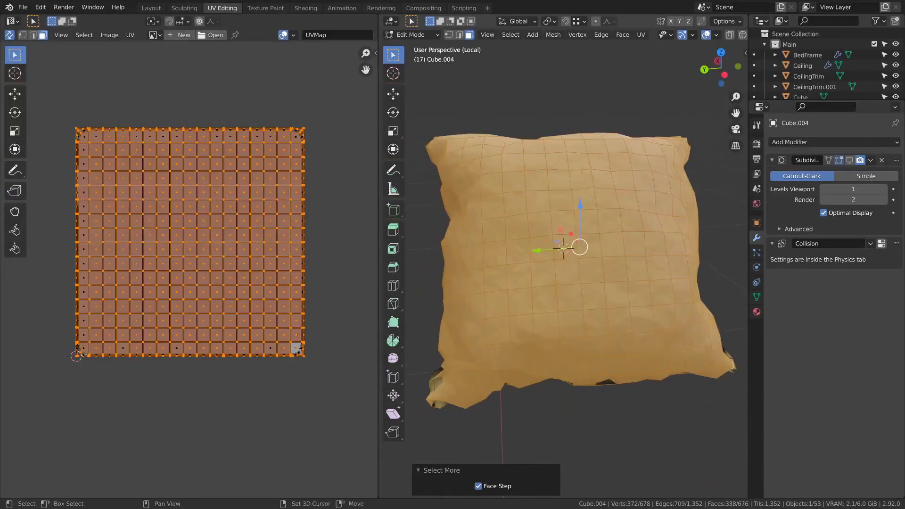
- Make a regular square face near the middle of the cushion's front the active face of the selection
{"action": "left_click", "coordinate": [177, 249], "text": "shift"}
{"action": "left_click", "coordinate": [177, 249], "text": "shift"}
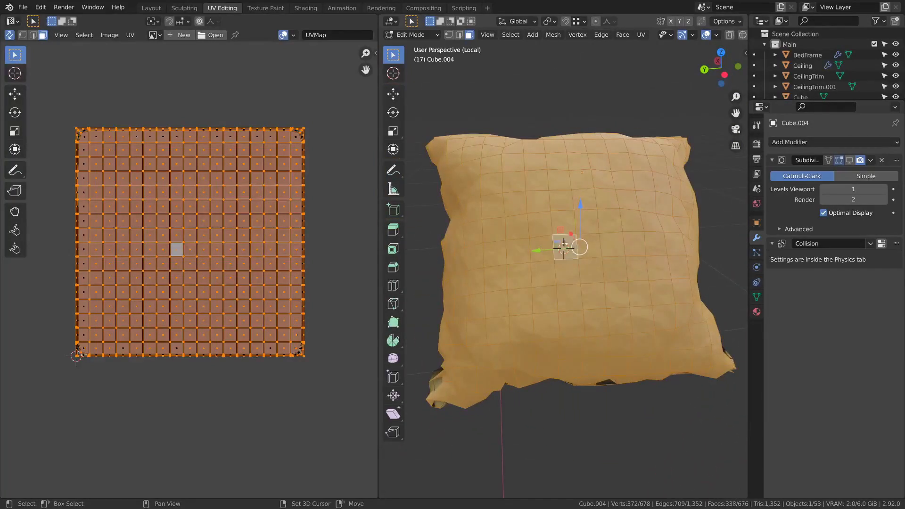
{"action": "scroll", "coordinate": [568, 181], "scroll_direction": "up", "scroll_amount": 7}
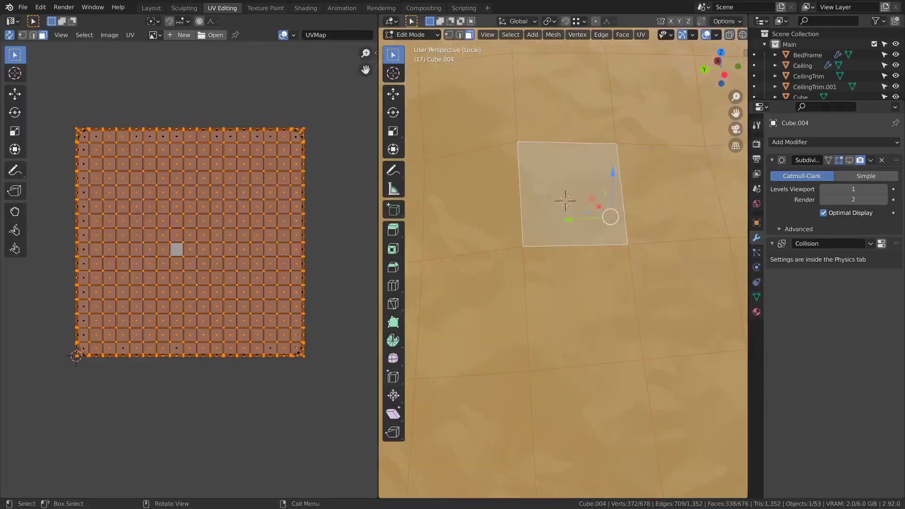
{"action": "scroll", "coordinate": [540, 210], "scroll_direction": "down", "scroll_amount": 6}
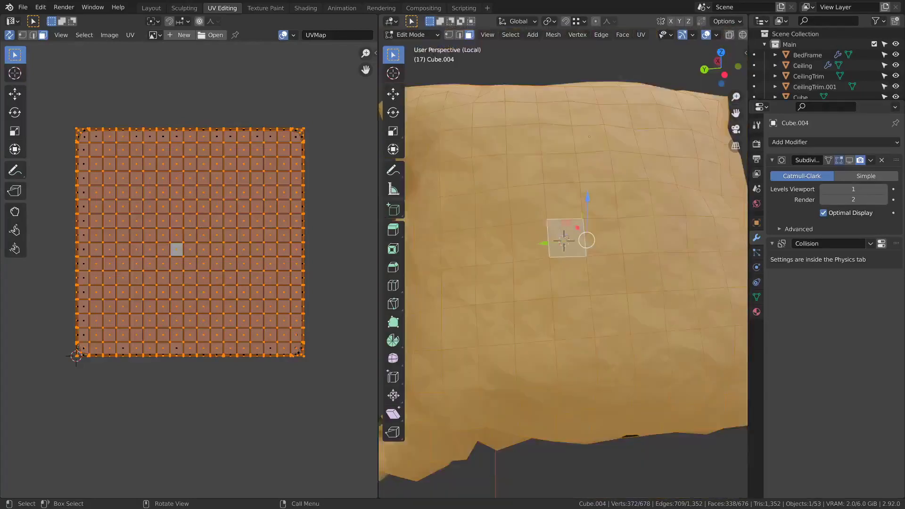
- Unwrap the selected cushion front with Follow Active Quads using the Length Average edge mode
{"action": "key", "text": "u"}
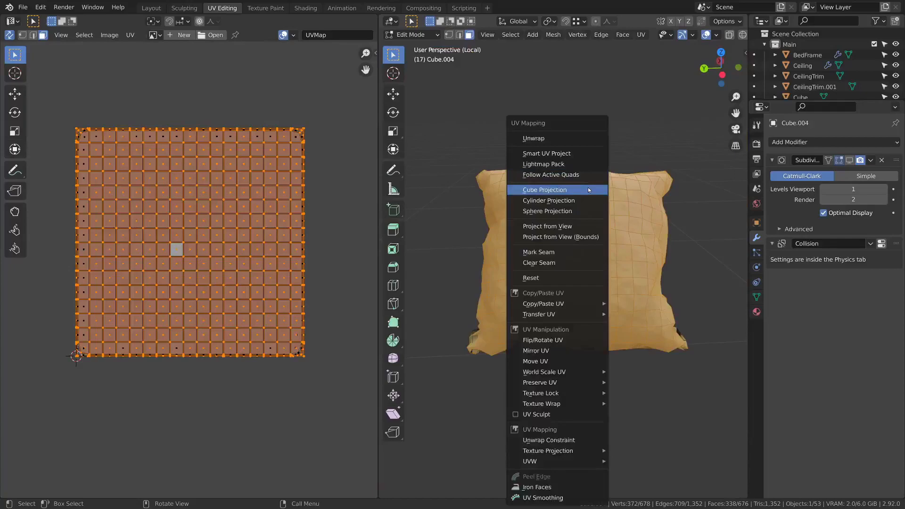
{"action": "left_click", "coordinate": [567, 175]}
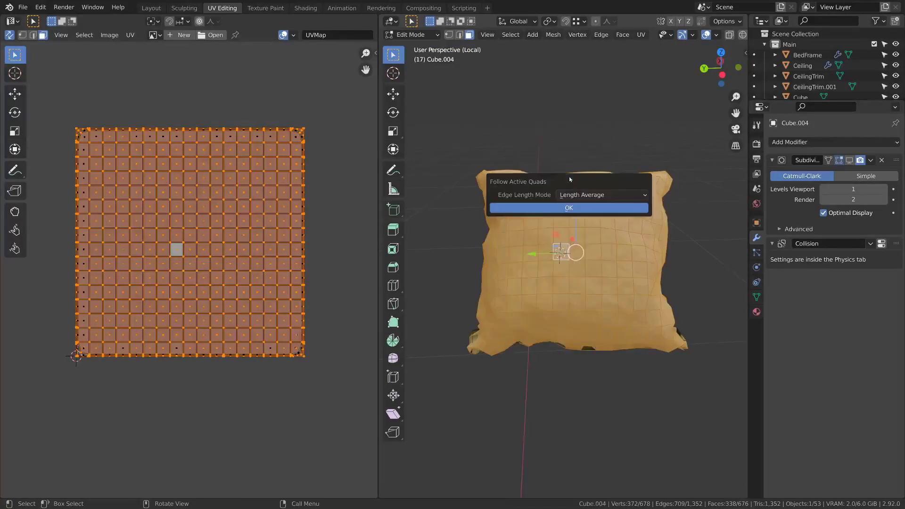
{"action": "left_click", "coordinate": [563, 207]}
{"action": "key", "text": "g"}
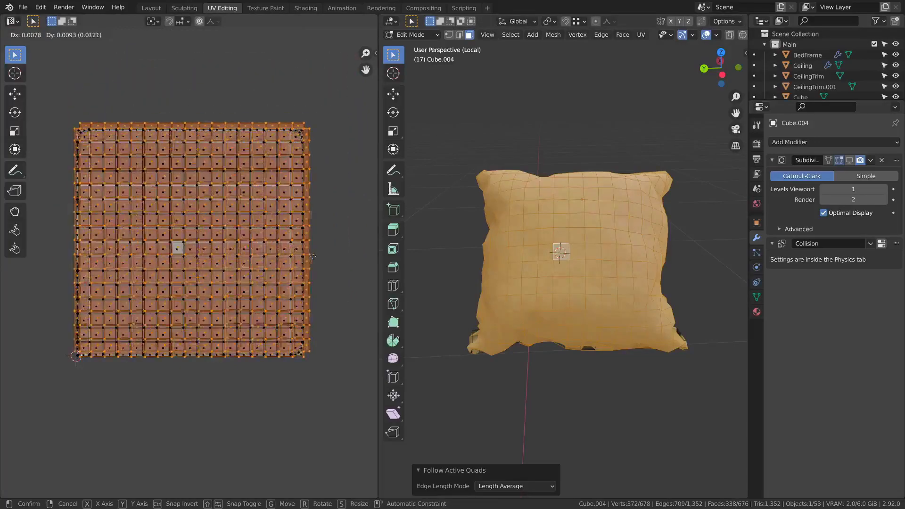
{"action": "left_click", "coordinate": [359, 235]}
{"action": "middle_click_drag", "start_coordinate": [409, 227], "coordinate": [405, 233]}
{"action": "key", "text": "g"}
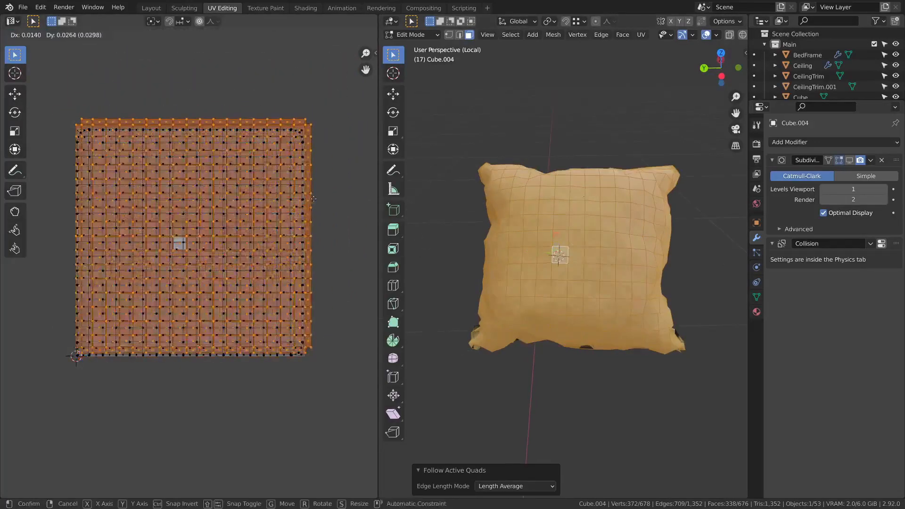
{"action": "right_click", "coordinate": [308, 174]}
- Try to convert the cushion front's UVs to a square grid with the UV Squares add-on
{"action": "key", "text": "n"}
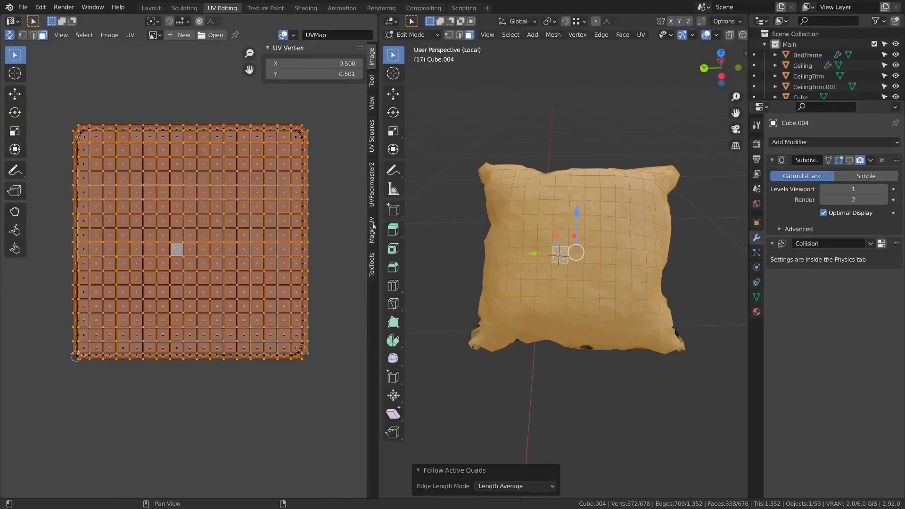
{"action": "left_click", "coordinate": [371, 265]}
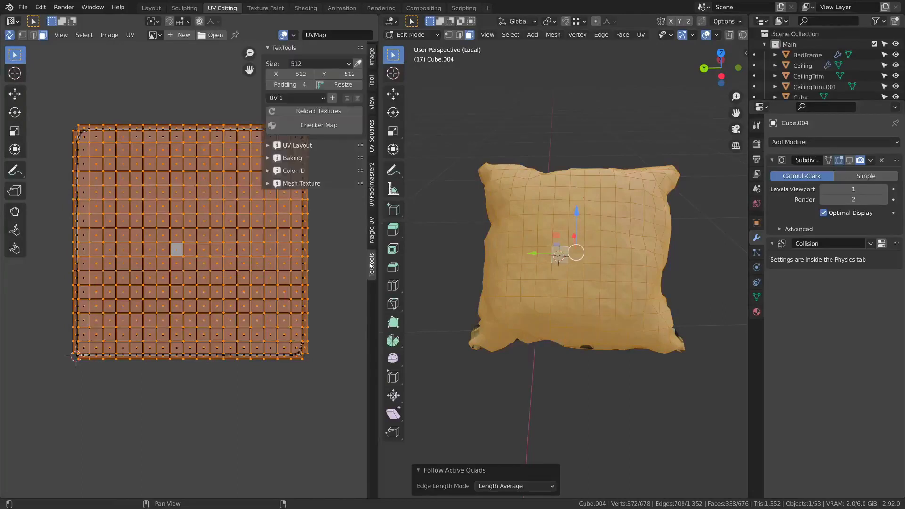
{"action": "left_click", "coordinate": [370, 135]}
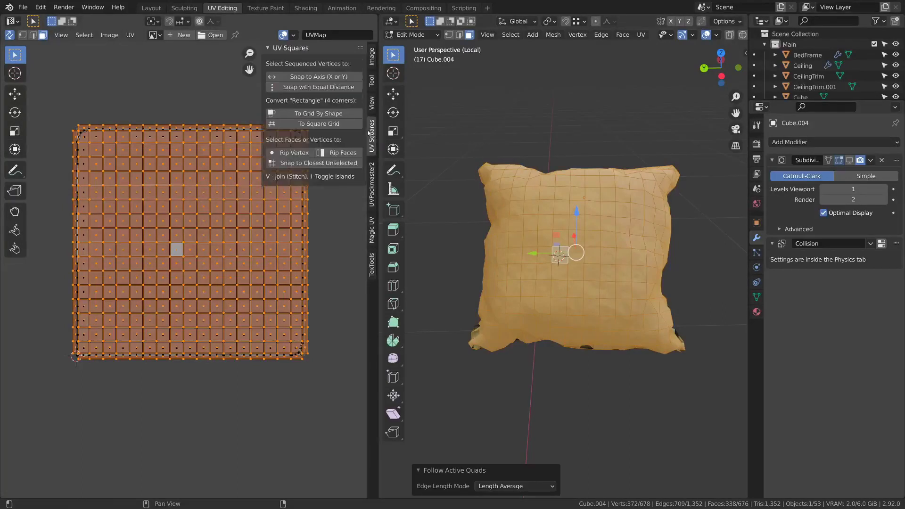
{"action": "left_click", "coordinate": [343, 125]}
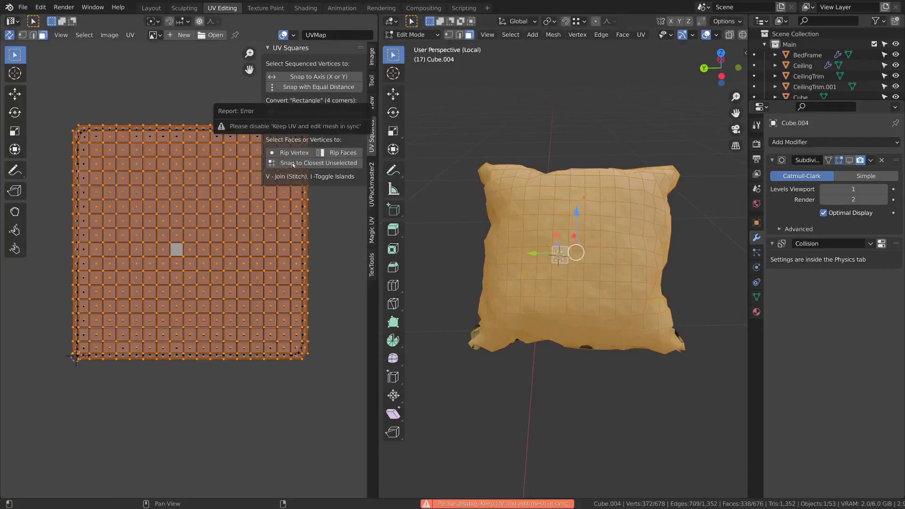
- Turn off UV sync selection, select the cushion front's whole UV island and rectify it with TexTools
{"action": "left_click", "coordinate": [9, 35]}
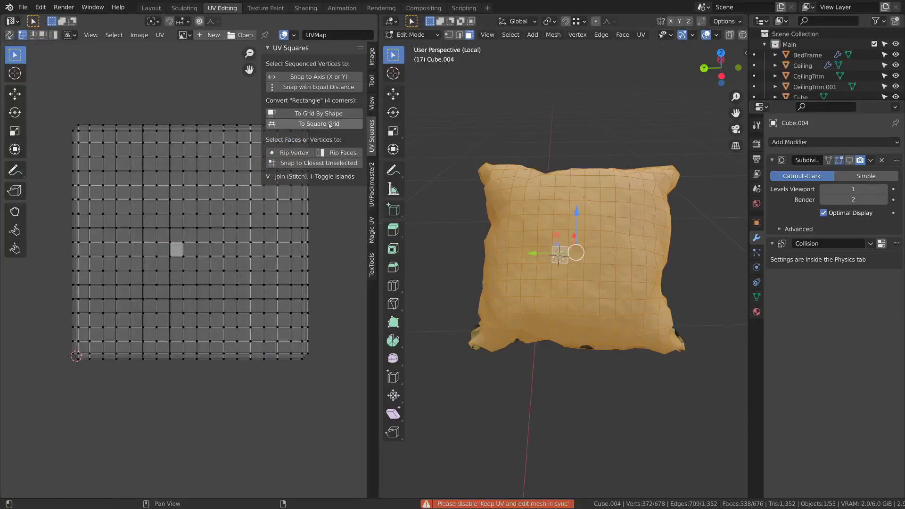
{"action": "key", "text": "a"}
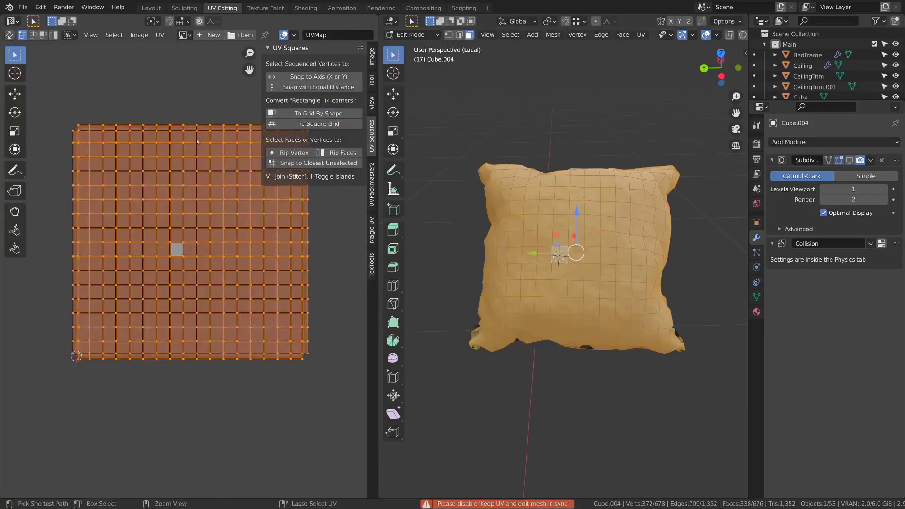
{"action": "left_click", "coordinate": [370, 266]}
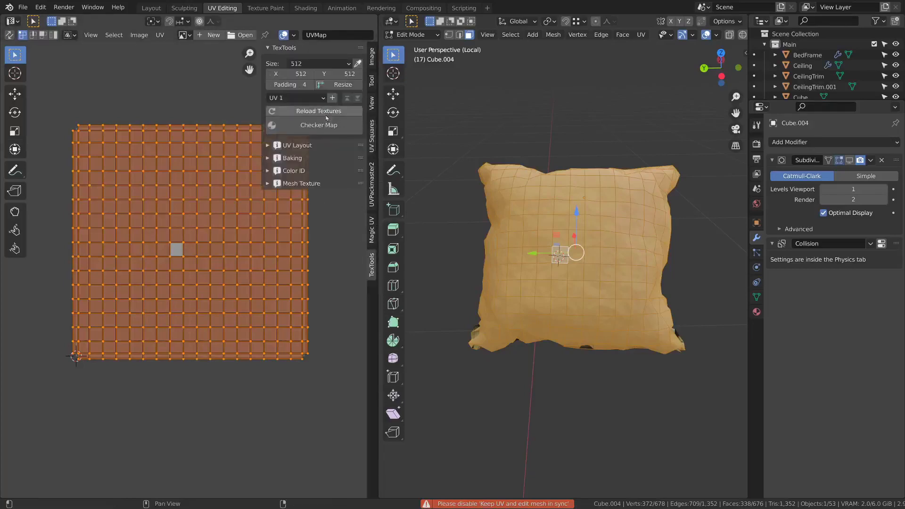
{"action": "left_click", "coordinate": [265, 150]}
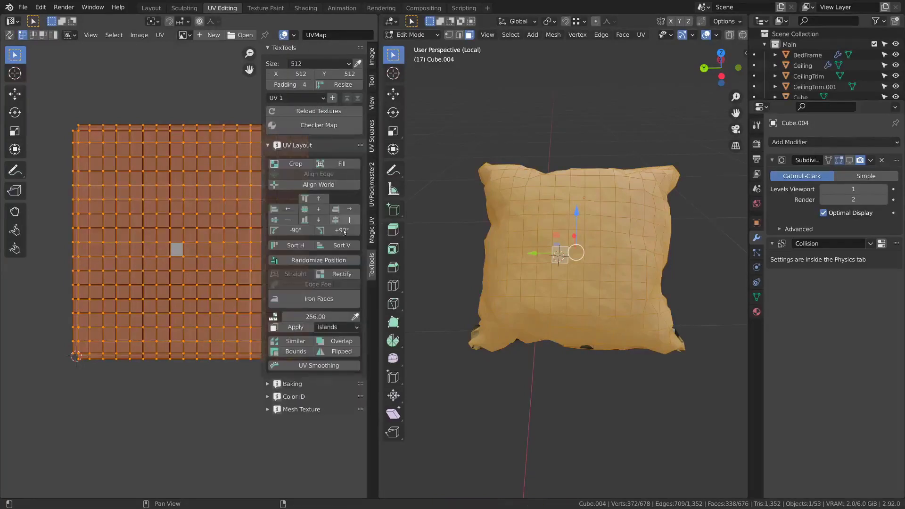
{"action": "left_click", "coordinate": [337, 274]}
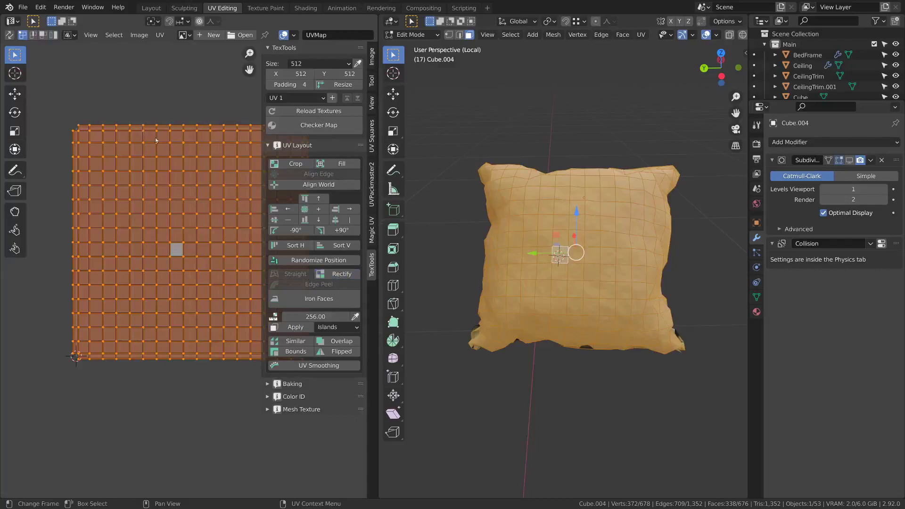
{"action": "scroll", "coordinate": [156, 138], "scroll_direction": "down", "scroll_amount": 3}
{"action": "scroll", "coordinate": [169, 137], "scroll_direction": "up", "scroll_amount": 3}
{"action": "key", "text": "n"}
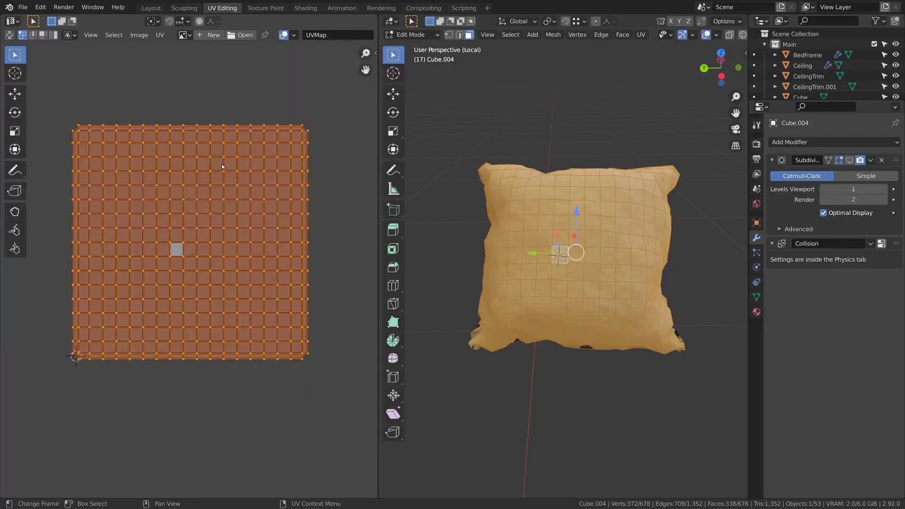
- Leave Edit Mode and enable the cushion's Subdivision modifier in the viewport
{"action": "scroll", "coordinate": [310, 156], "scroll_direction": "up", "scroll_amount": 2}
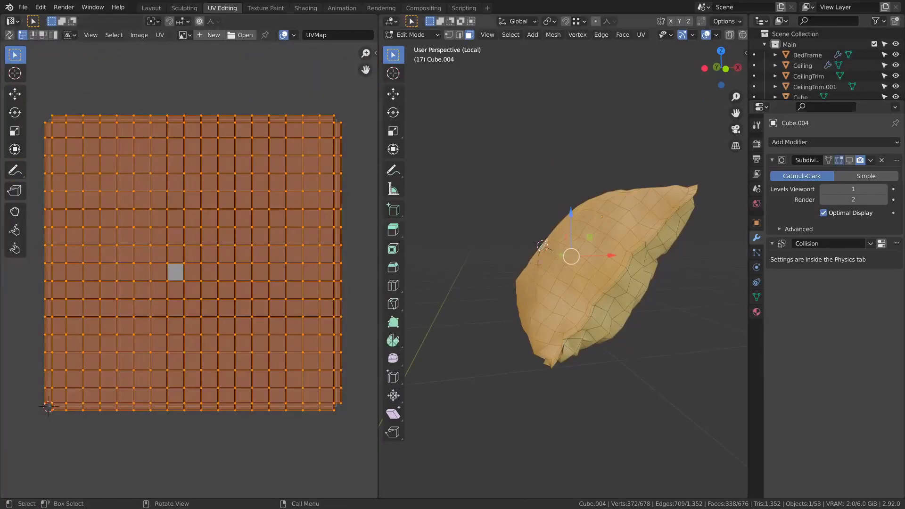
{"action": "middle_click_drag", "start_coordinate": [654, 268], "coordinate": [694, 281]}
{"action": "key", "text": "Tab"}
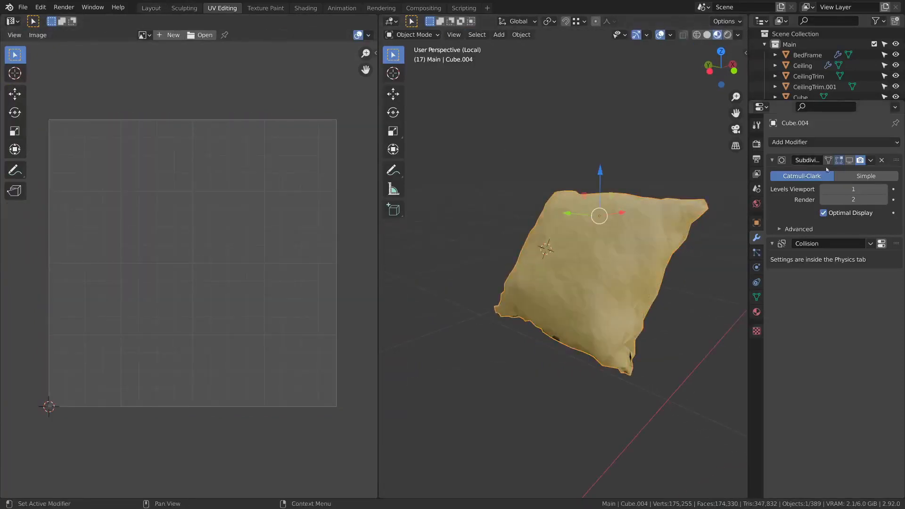
{"action": "left_click", "coordinate": [849, 161]}
{"action": "scroll", "coordinate": [564, 189], "scroll_direction": "up", "scroll_amount": 3}
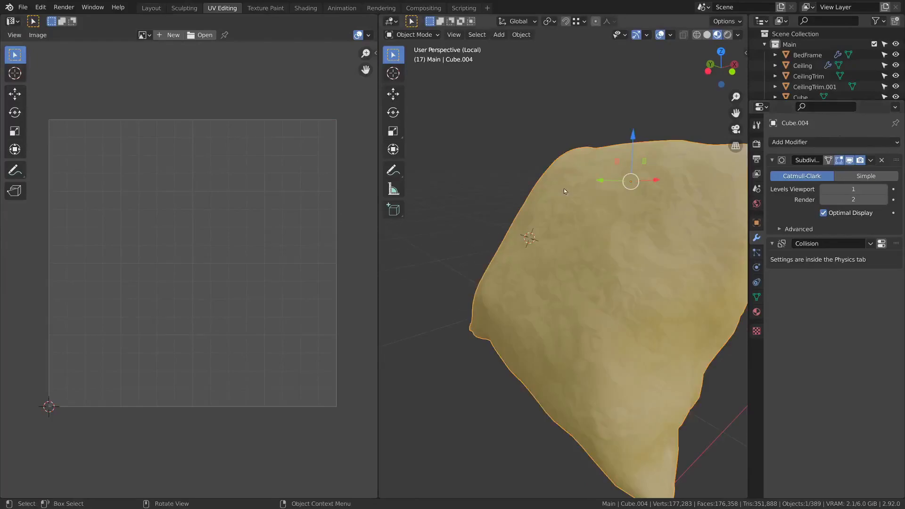
- Switch to the Layout workspace, change the viewport shading and examine the cushions on the bed with nothing selected
{"action": "left_click", "coordinate": [151, 8]}
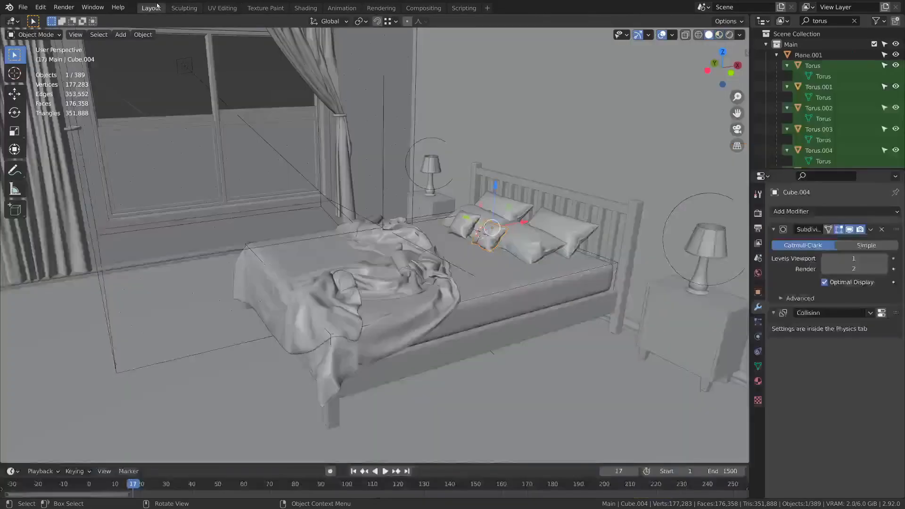
{"action": "key", "text": "z"}
{"action": "left_click", "coordinate": [444, 295]}
{"action": "mouse_move", "coordinate": [511, 295]}
{"action": "middle_mouse_down"}
{"action": "mouse_move", "coordinate": [556, 282]}
{"action": "mouse_move", "coordinate": [516, 282]}
{"action": "middle_mouse_up"}
{"action": "key", "text": "alt+a"}
{"action": "scroll", "coordinate": [597, 277], "scroll_direction": "up", "scroll_amount": 3}
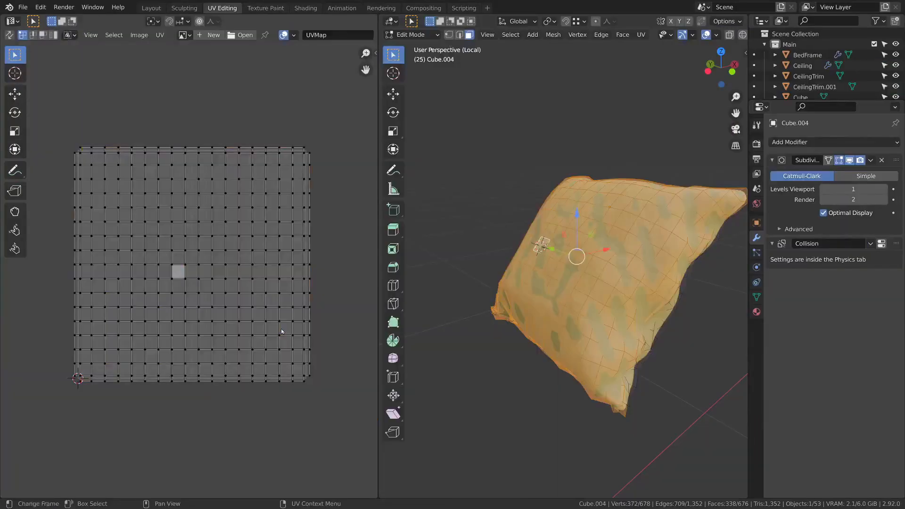
- Scale down the UV island of the yellow cushion's front and return to Object Mode
{"action": "middle_click_drag", "start_coordinate": [476, 258], "coordinate": [512, 272]}
{"action": "scroll", "coordinate": [511, 272], "scroll_direction": "up", "scroll_amount": 5}
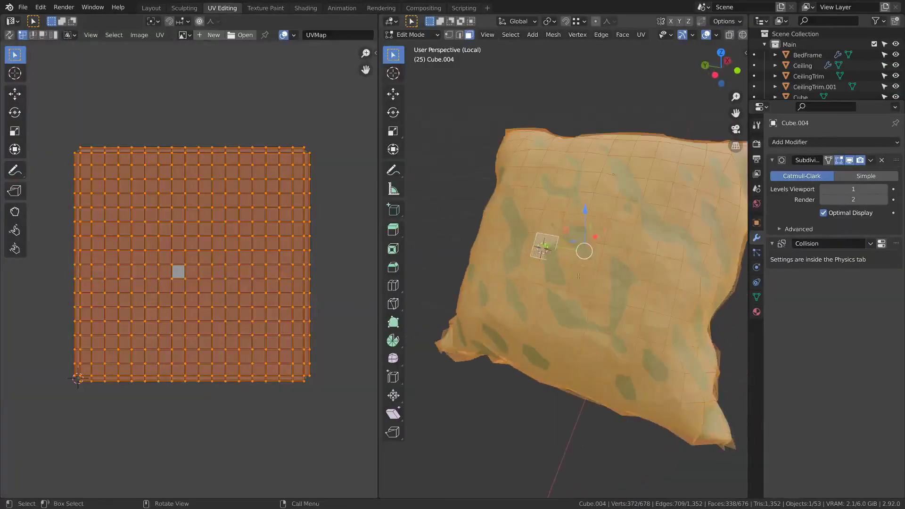
{"action": "scroll", "coordinate": [293, 347], "scroll_direction": "down", "scroll_amount": 3}
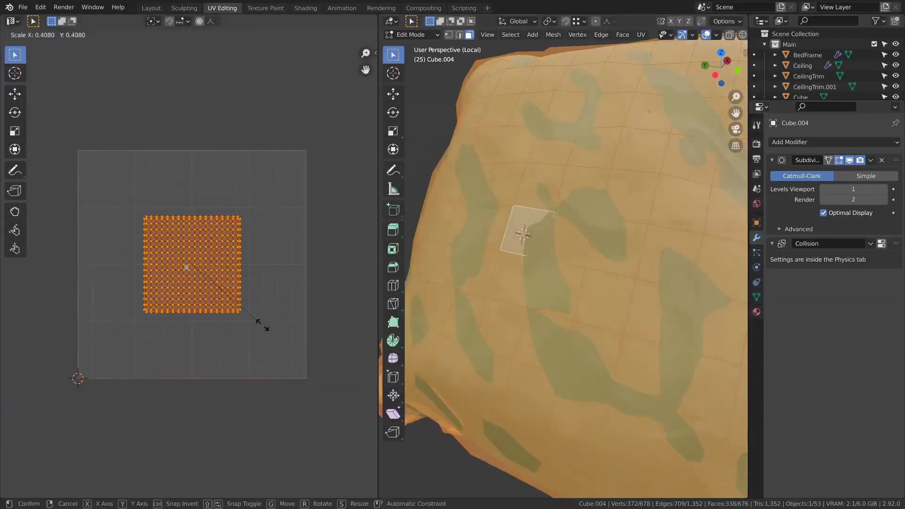
{"action": "key", "text": "Tab"}
{"action": "scroll", "coordinate": [542, 309], "scroll_direction": "down", "scroll_amount": 3}
{"action": "middle_click_drag", "start_coordinate": [542, 310], "coordinate": [539, 302]}
- Select the white pillow behind the yellow cushion, then select all its UVs in the UV Editing workspace for scaling
{"action": "left_click", "coordinate": [305, 8]}
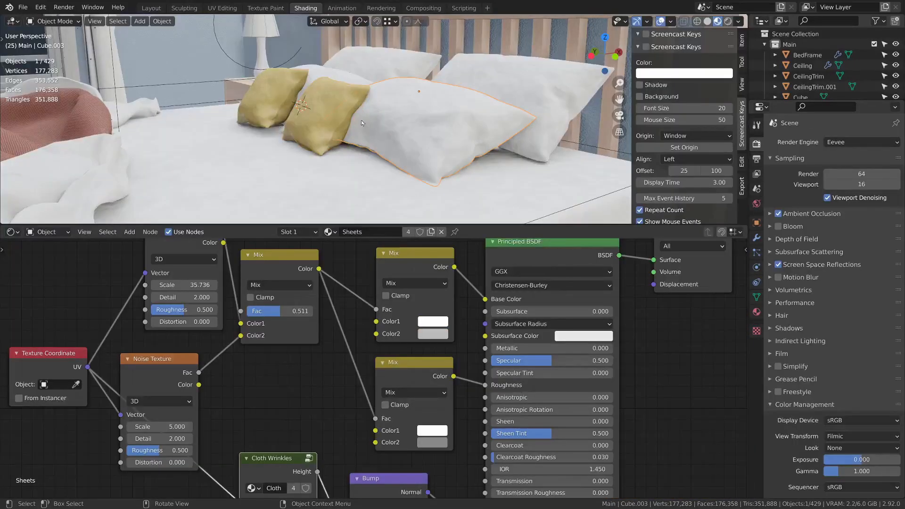
{"action": "left_click", "coordinate": [222, 8]}
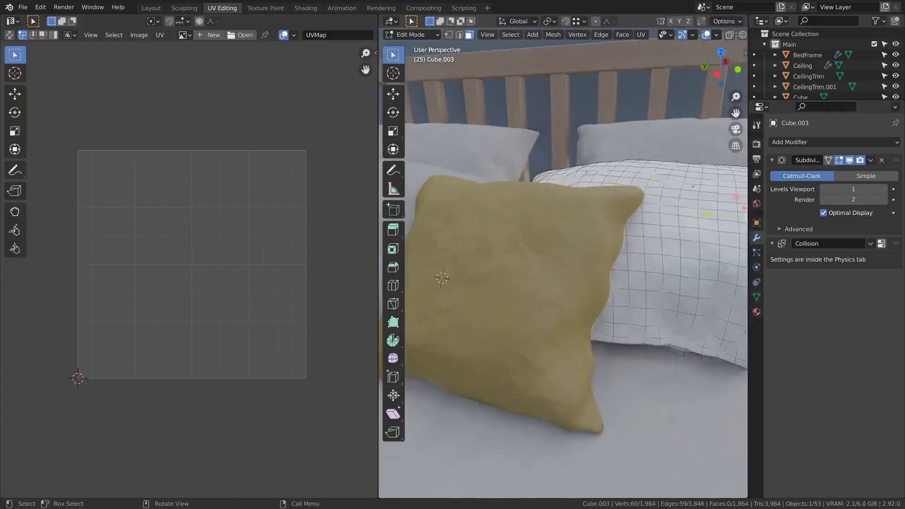
{"action": "middle_click_drag", "start_coordinate": [596, 256], "coordinate": [504, 273], "text": "shift"}
{"action": "key", "text": "alt+a"}
{"action": "key", "text": "a"}
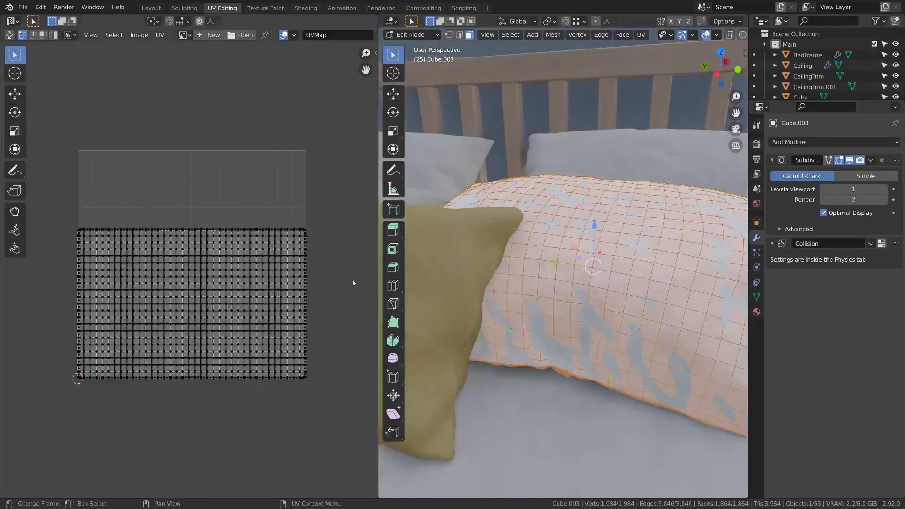
{"action": "key", "text": "a"}
{"action": "key", "text": "s"}
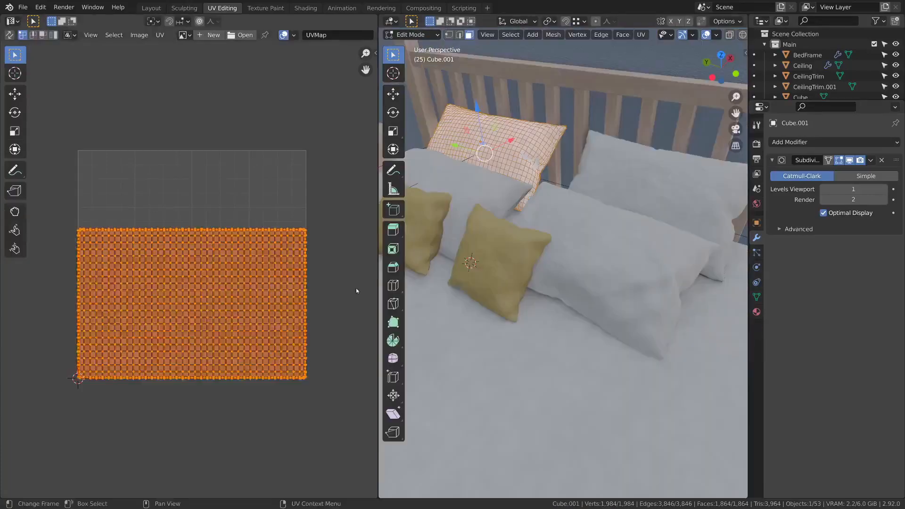
- Finish scaling the UVs of the white pillow at the headboard, leave Edit Mode and clear the selection
{"action": "left_click", "coordinate": [314, 290]}
{"action": "key", "text": "Tab"}
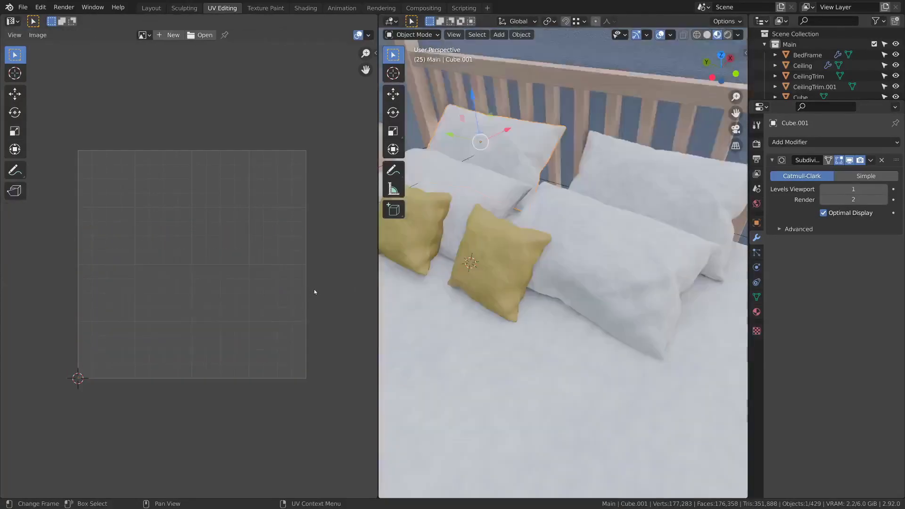
{"action": "key", "text": "Tab"}
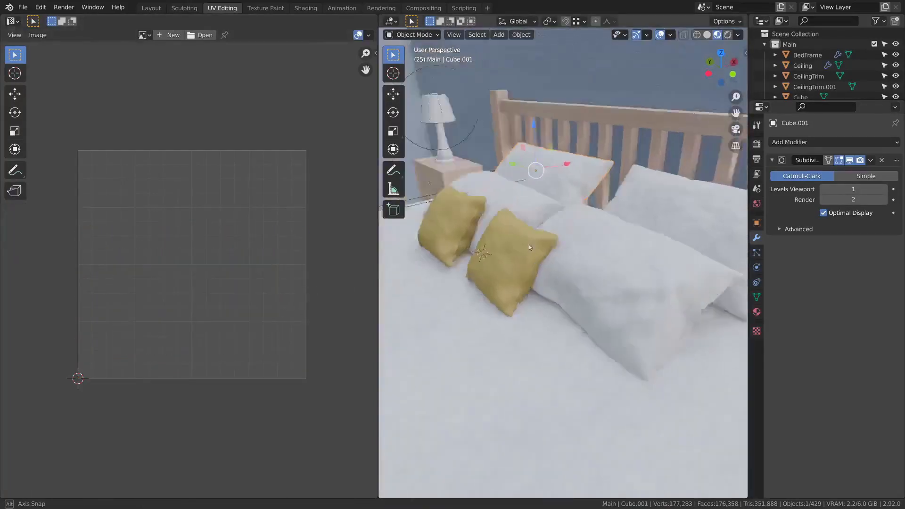
{"action": "scroll", "coordinate": [665, 203], "scroll_direction": "down", "scroll_amount": 5}
{"action": "mouse_move", "coordinate": [566, 267]}
{"action": "middle_mouse_down", "text": "shift"}
{"action": "mouse_move", "coordinate": [666, 204]}
{"action": "mouse_move", "coordinate": [636, 208]}
{"action": "middle_mouse_up", "text": "shift"}
{"action": "key", "text": "alt+a"}
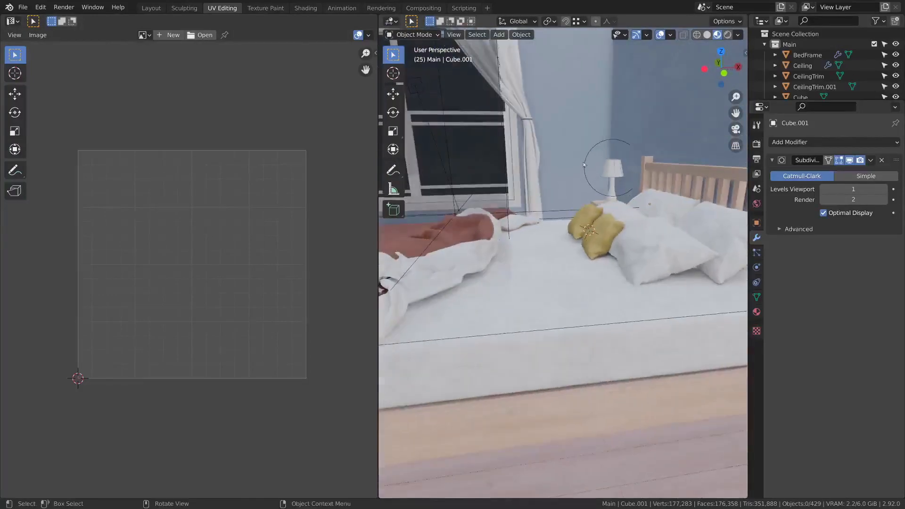
- In the Shading workspace, select the front yellow cushion and reduce its Cushions material's Bump strength to about 0.039
{"action": "left_click", "coordinate": [306, 8]}
{"action": "scroll", "coordinate": [408, 140], "scroll_direction": "up", "scroll_amount": 4}
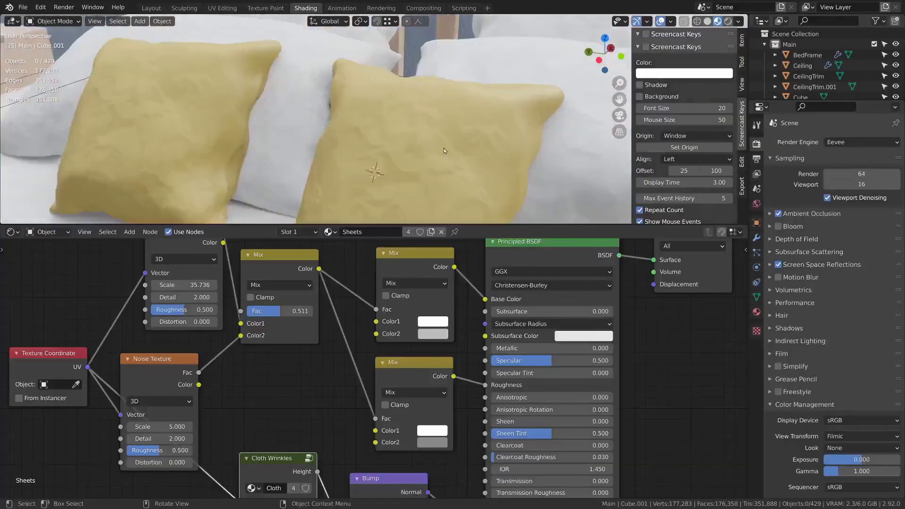
{"action": "left_click", "coordinate": [434, 141]}
{"action": "left_click", "coordinate": [335, 231]}
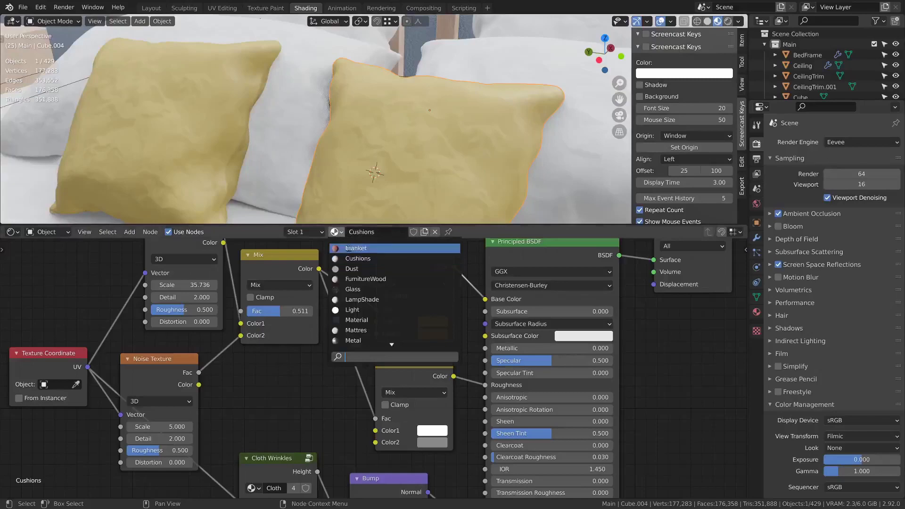
{"action": "scroll", "coordinate": [356, 340], "scroll_direction": "down", "scroll_amount": 5}
{"action": "middle_click_drag", "start_coordinate": [370, 458], "coordinate": [370, 357]}
{"action": "scroll", "coordinate": [370, 357], "scroll_direction": "up", "scroll_amount": 10}
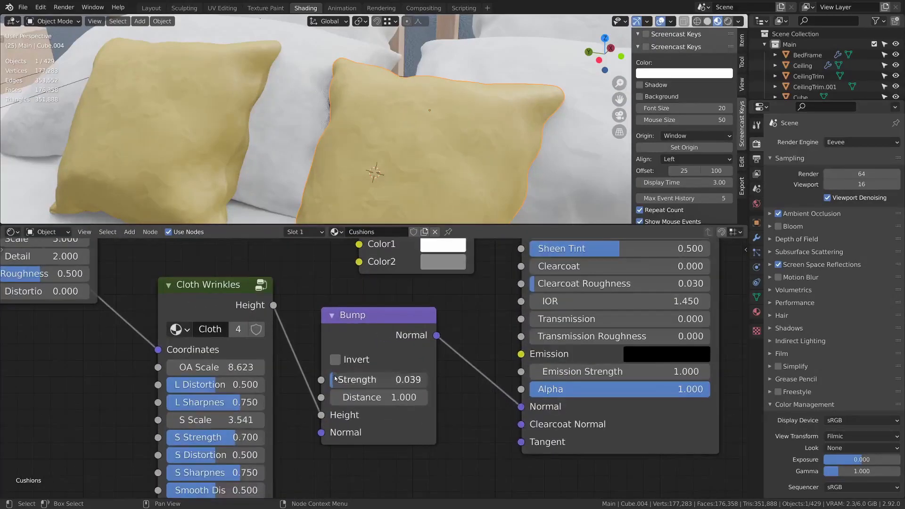
{"action": "left_click_drag", "start_coordinate": [333, 379], "coordinate": [347, 379]}
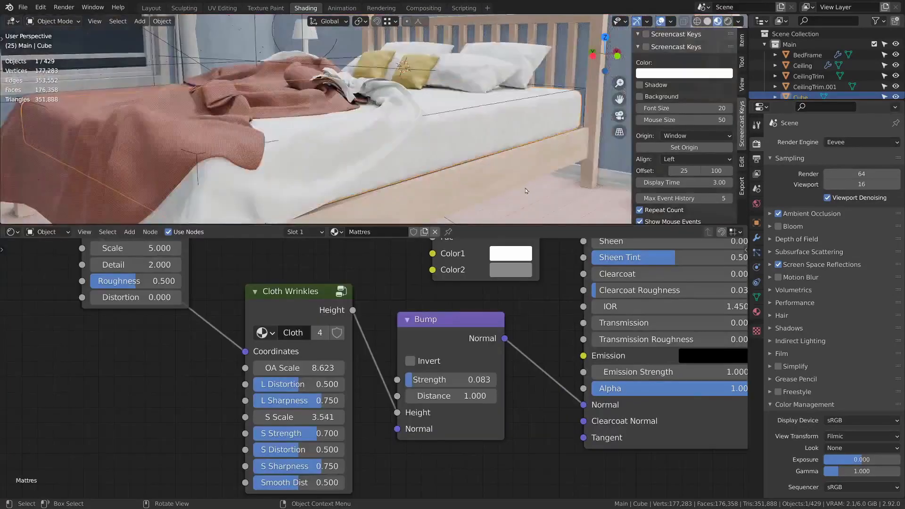
- In rendered shading, set the Mattres material's Bump strength to 0.039 and its Cloth Wrinkles OA Scale to 12.687
{"action": "key", "text": "z"}
{"action": "left_click", "coordinate": [554, 95]}
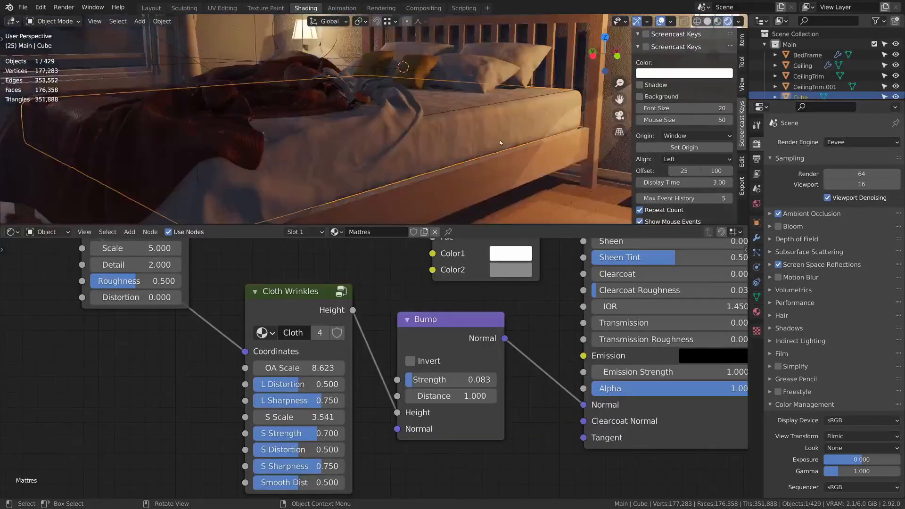
{"action": "scroll", "coordinate": [428, 406], "scroll_direction": "up", "scroll_amount": 6}
{"action": "middle_click_drag", "start_coordinate": [427, 407], "coordinate": [425, 385]}
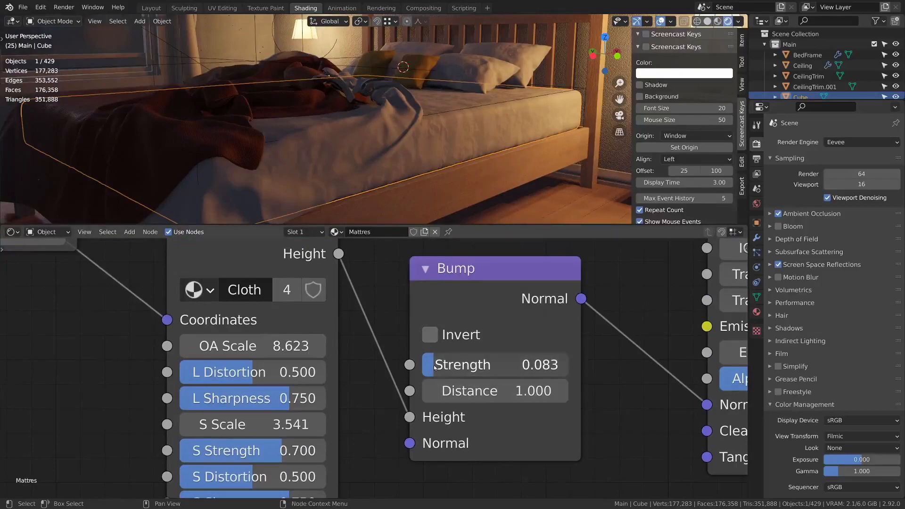
{"action": "left_click_drag", "start_coordinate": [432, 368], "coordinate": [421, 366]}
{"action": "left_click", "coordinate": [311, 109]}
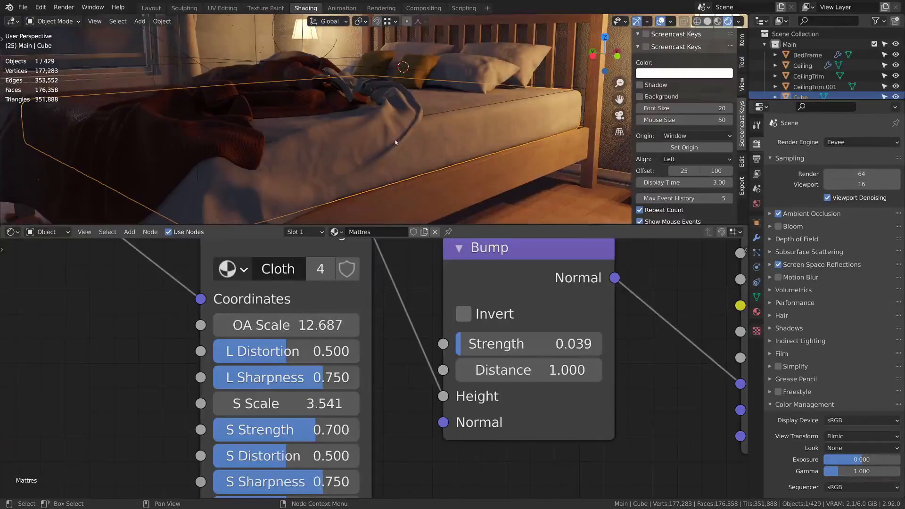
- Move the eyelet curtain along X to the front of the window, and shift the tied-back curtain -4.499 m along X
{"action": "left_click", "coordinate": [372, 132]}
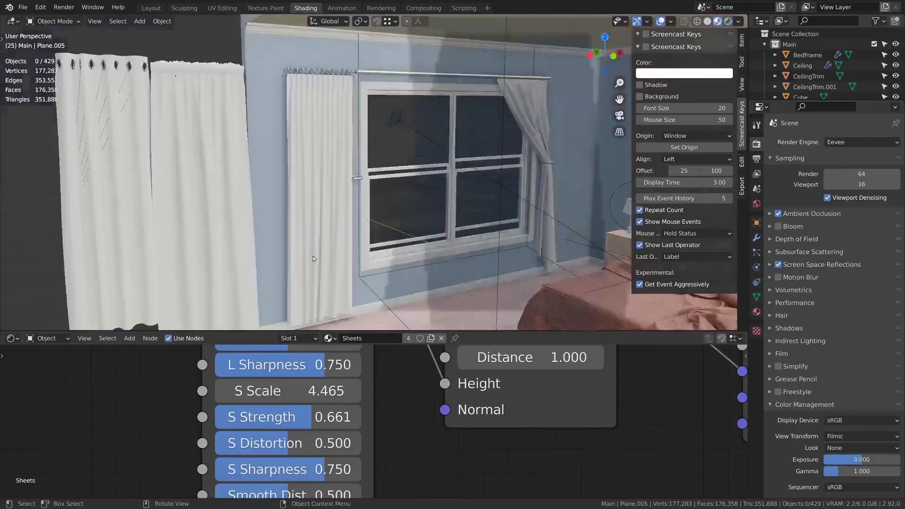
{"action": "left_click", "coordinate": [102, 198]}
{"action": "key", "text": "g"}
{"action": "key", "text": "x"}
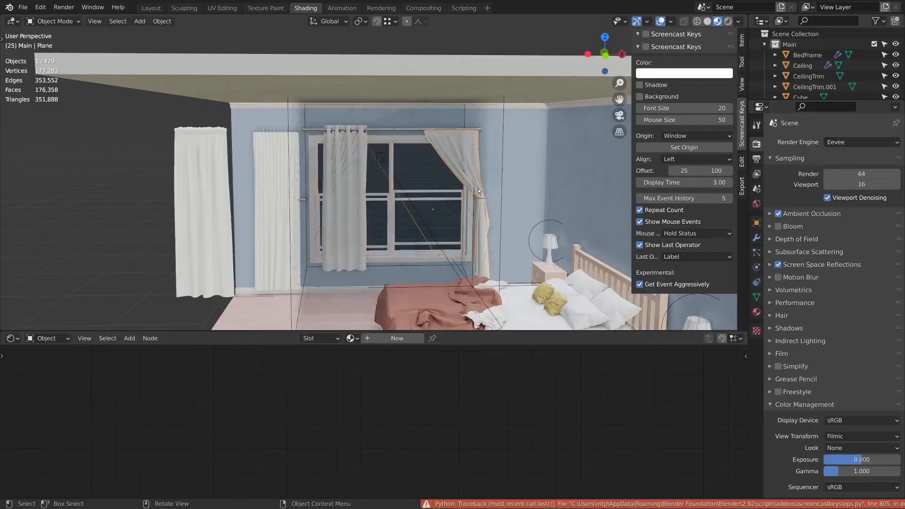
{"action": "key", "text": "g"}
{"action": "key", "text": "x"}
{"action": "left_click", "coordinate": [281, 190]}
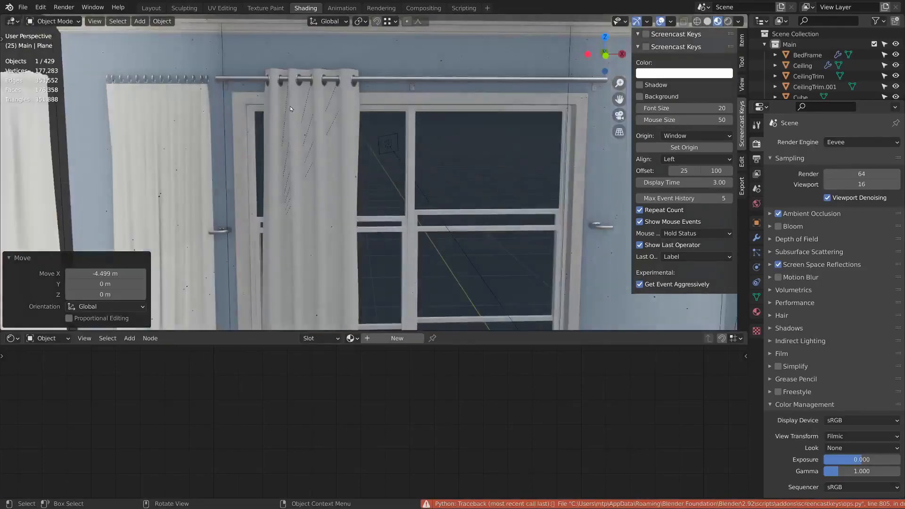
- Select the eyelet curtain on the rod together with all eight of its metal rings
{"action": "left_click", "coordinate": [296, 45]}
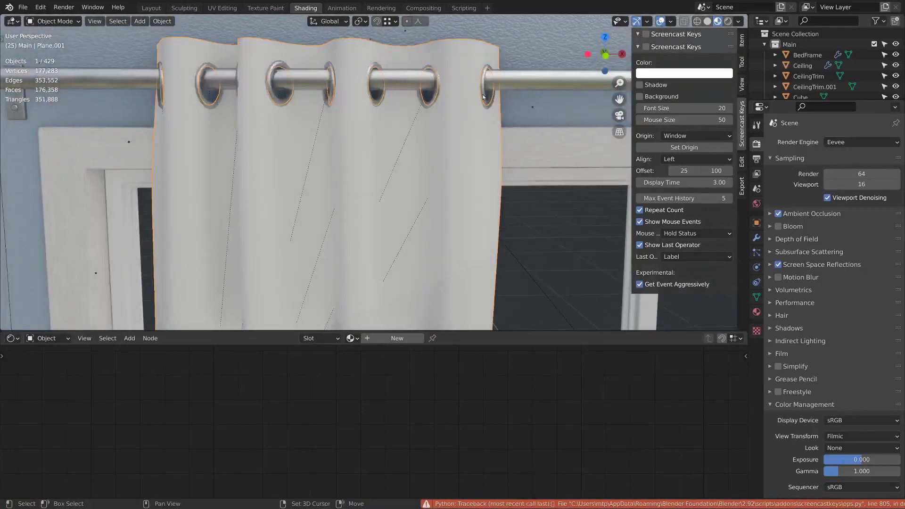
{"action": "left_click", "coordinate": [483, 97], "text": "shift"}
{"action": "left_click", "coordinate": [430, 104], "text": "shift"}
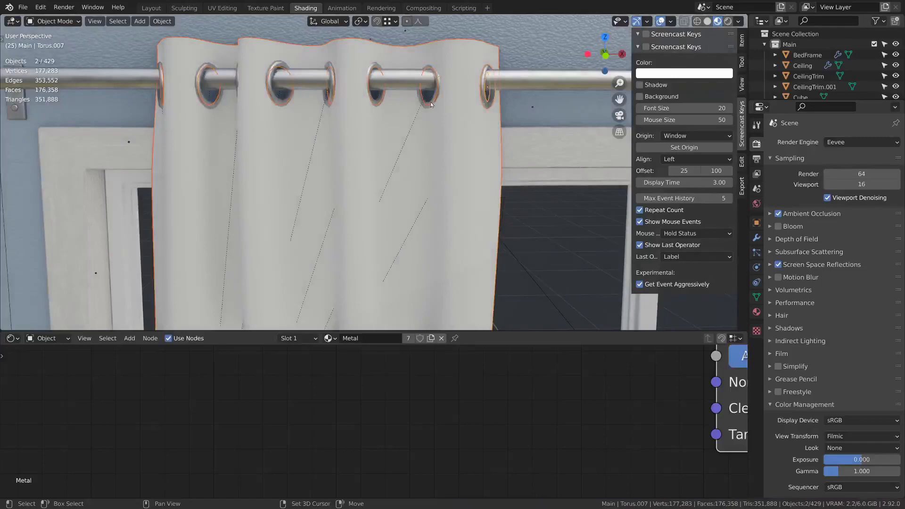
{"action": "left_click", "coordinate": [377, 100], "text": "shift"}
{"action": "left_click", "coordinate": [331, 102], "text": "shift"}
{"action": "left_click", "coordinate": [288, 102], "text": "shift"}
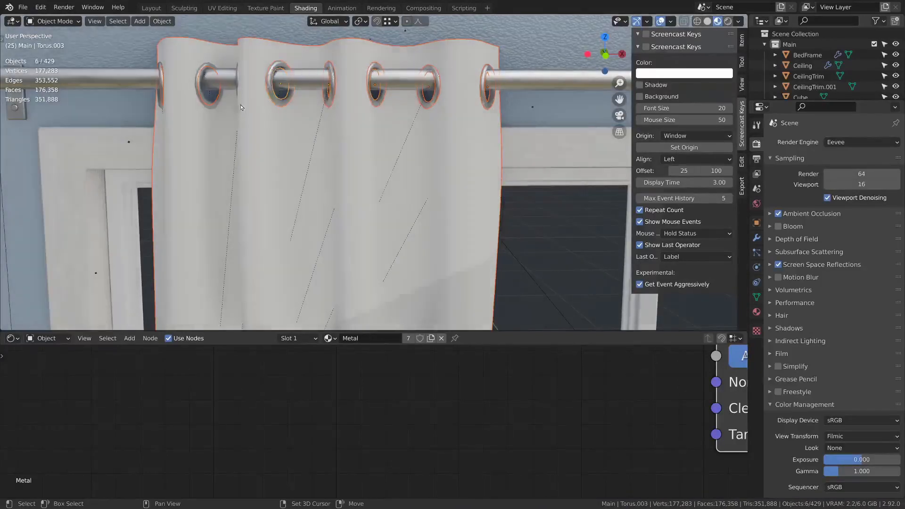
{"action": "middle_click_drag", "start_coordinate": [241, 105], "coordinate": [248, 104]}
{"action": "left_click", "coordinate": [261, 86], "text": "shift"}
{"action": "key", "text": "ctrl+z"}
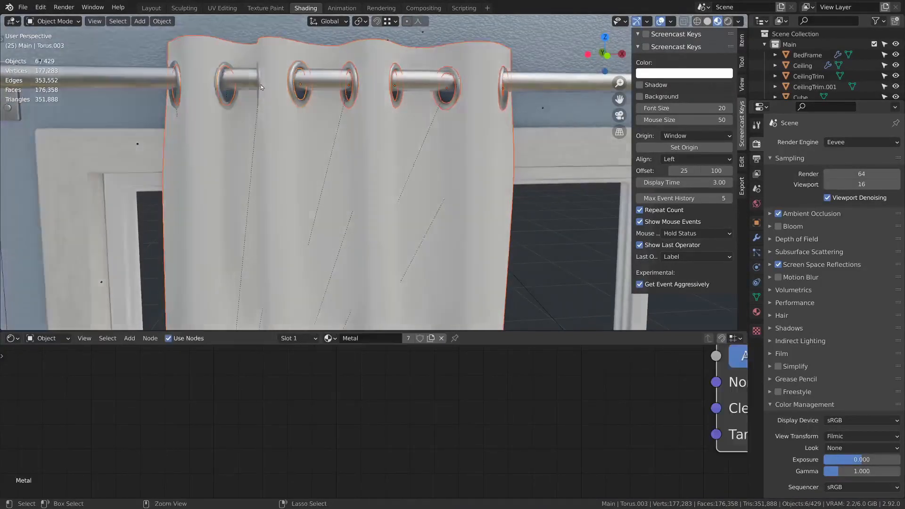
{"action": "left_click", "coordinate": [260, 83], "text": "shift"}
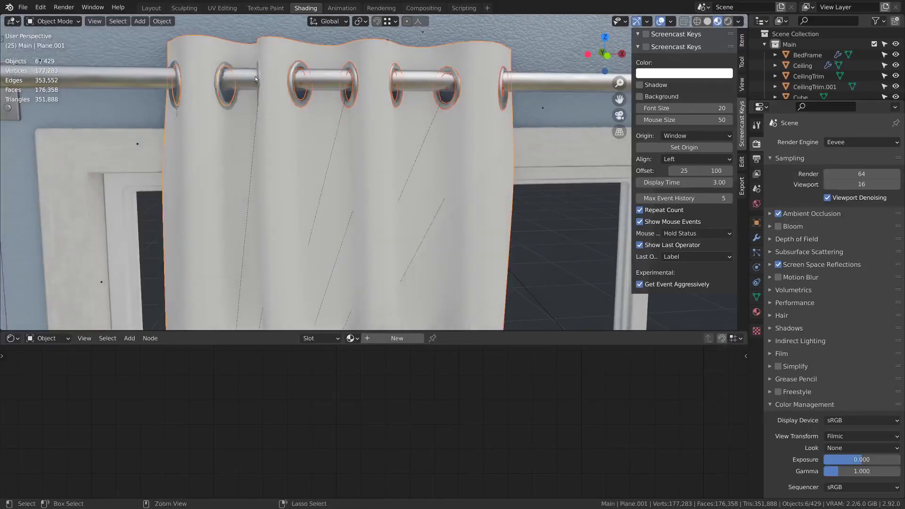
{"action": "left_click", "coordinate": [258, 74], "text": "shift"}
{"action": "left_click", "coordinate": [238, 95], "text": "shift"}
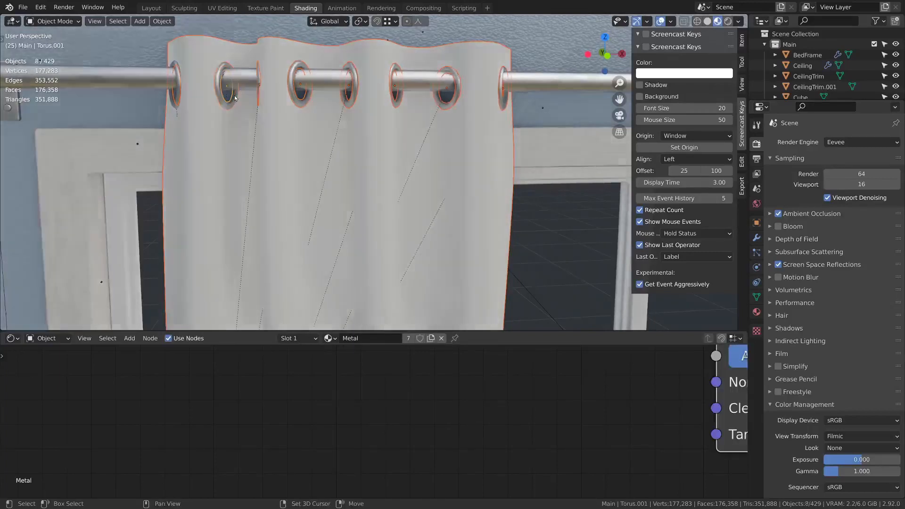
- Create a linked duplicate of the curtain and its rings, offset about 1.29 m along X to the window's other side
{"action": "scroll", "coordinate": [432, 166], "scroll_direction": "down", "scroll_amount": 2}
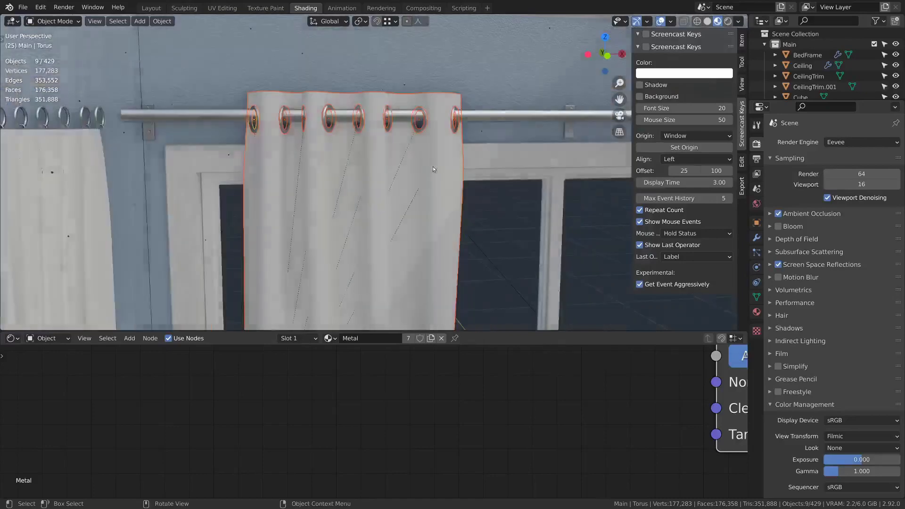
{"action": "middle_click_drag", "start_coordinate": [433, 166], "coordinate": [411, 122]}
{"action": "scroll", "coordinate": [454, 191], "scroll_direction": "down", "scroll_amount": 3}
{"action": "key", "text": "alt+d"}
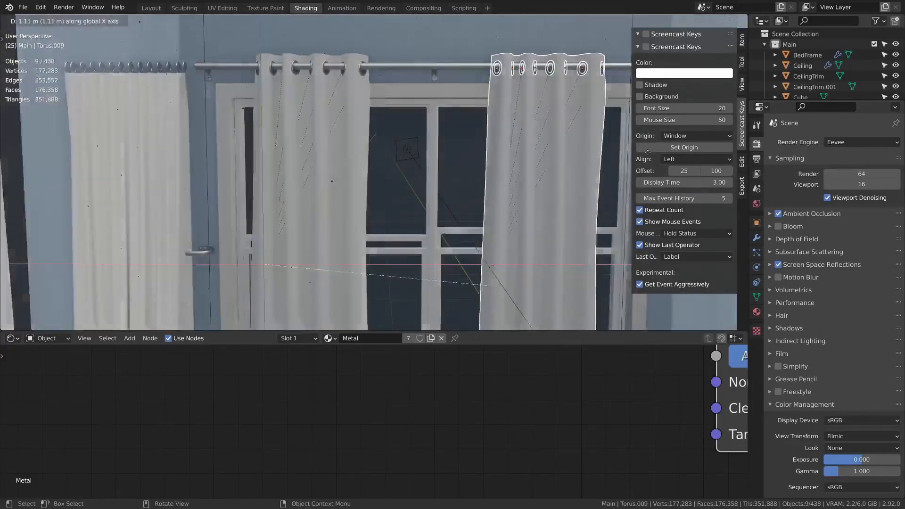
{"action": "left_click", "coordinate": [678, 162]}
- Select the duplicated curtain alone and assign the existing Blanket material to it
{"action": "left_click", "coordinate": [584, 189]}
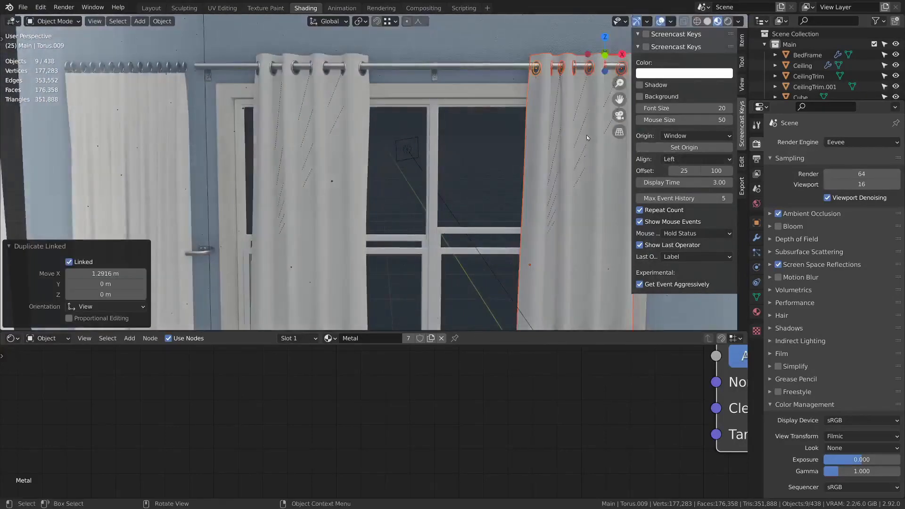
{"action": "left_click", "coordinate": [351, 338]}
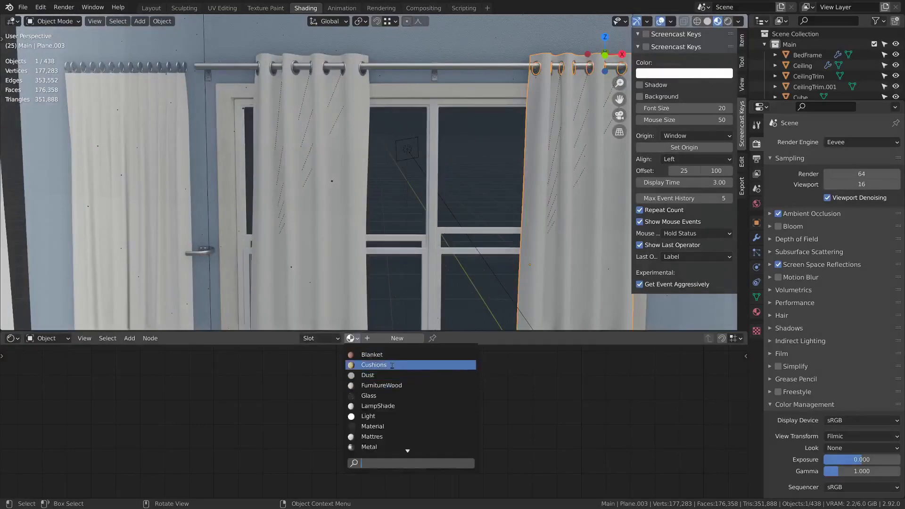
{"action": "left_click", "coordinate": [373, 355]}
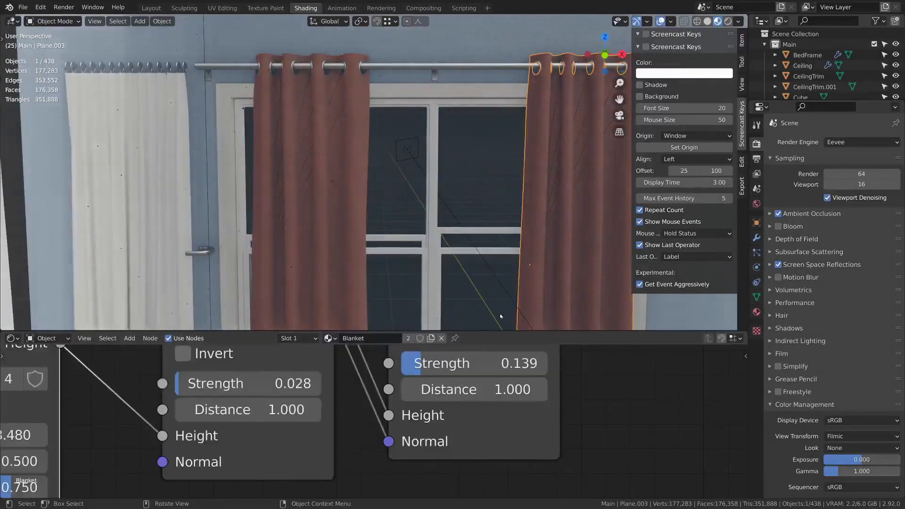
- Make the curtain's Blanket material a single-user copy and name it Curtians
{"action": "double_click", "coordinate": [401, 338]}
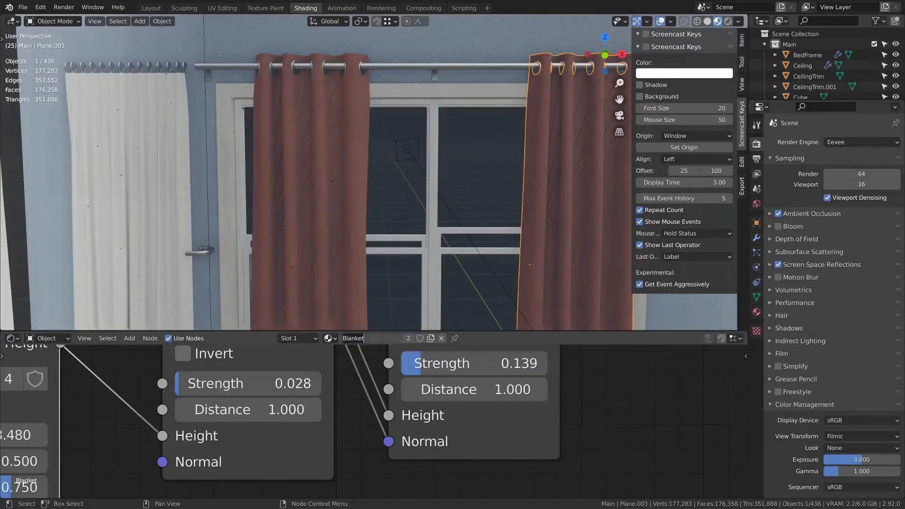
{"action": "left_click", "coordinate": [407, 338]}
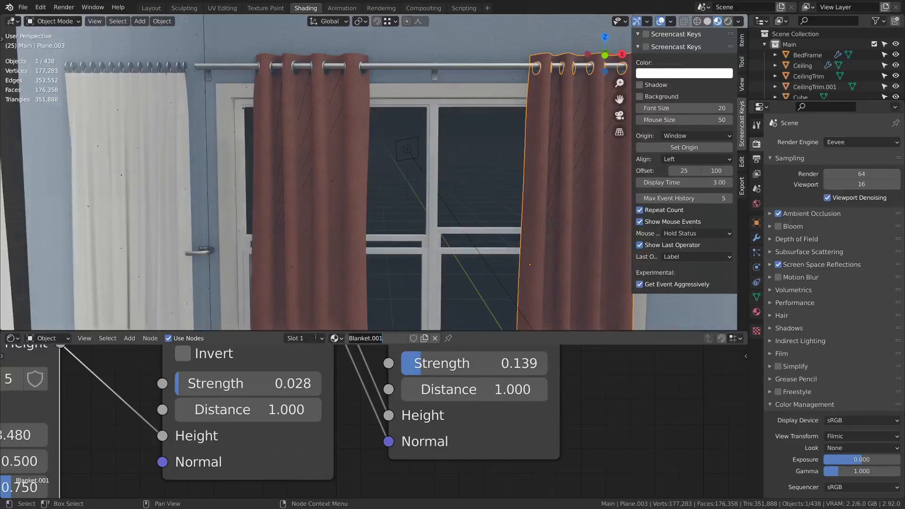
{"action": "type", "text": "Curtians"}
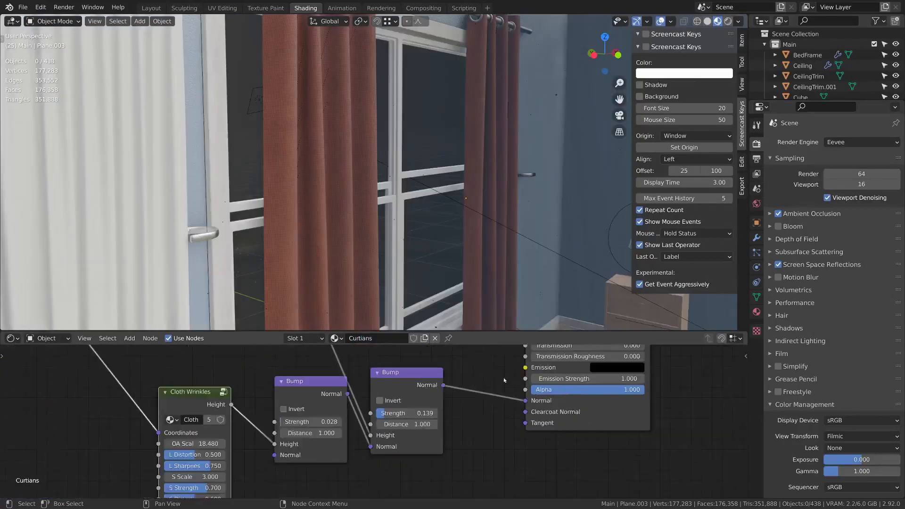
- In the Curtians weave color Mix node, set Color1 to dark blue 1B3960 and Color2 to a brighter blue
{"action": "middle_click_drag", "start_coordinate": [450, 349], "coordinate": [452, 427]}
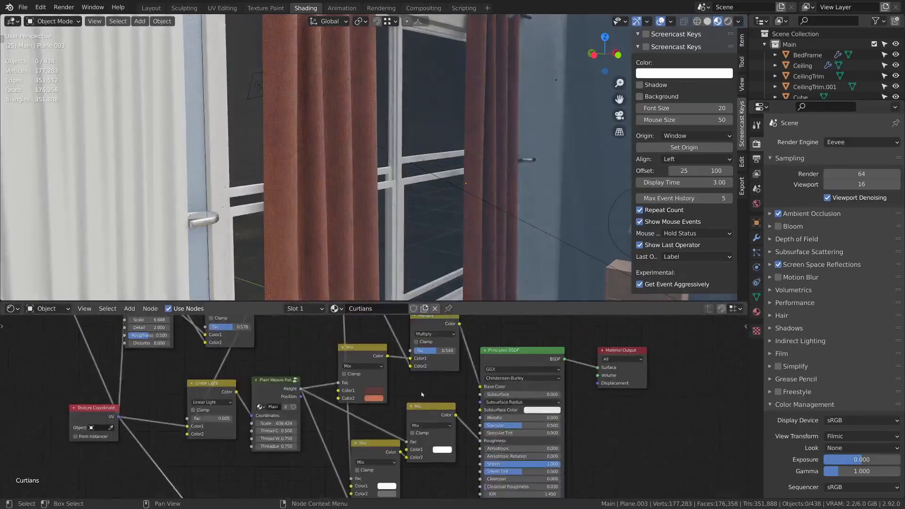
{"action": "scroll", "coordinate": [369, 403], "scroll_direction": "up", "scroll_amount": 5}
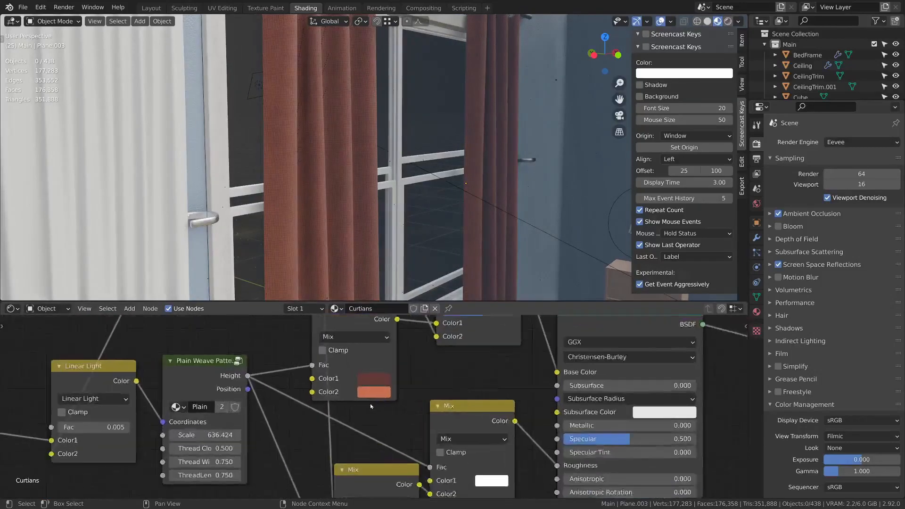
{"action": "left_click", "coordinate": [378, 360]}
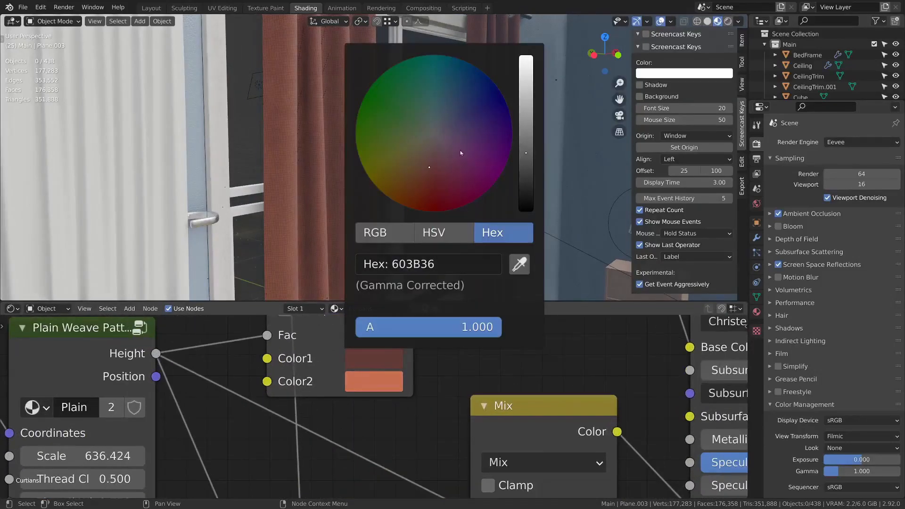
{"action": "left_click_drag", "start_coordinate": [460, 152], "coordinate": [465, 87]}
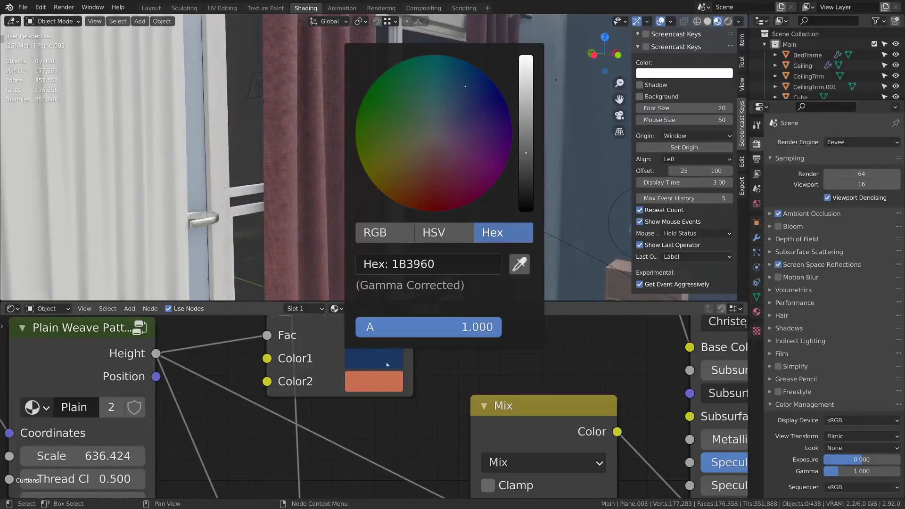
{"action": "left_click", "coordinate": [383, 381]}
{"action": "left_click_drag", "start_coordinate": [463, 133], "coordinate": [463, 99]}
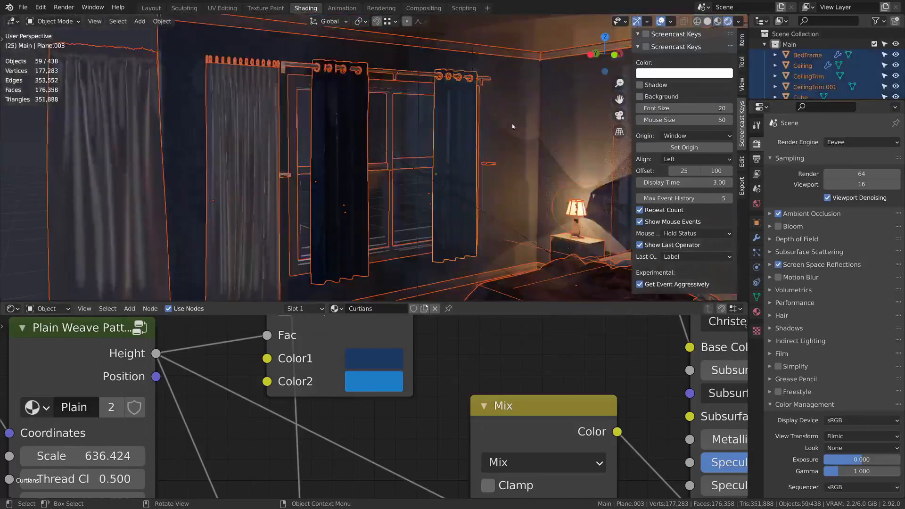
- Clear the selection and examine the blue curtains from inside the room in rendered shading
{"action": "middle_click_drag", "start_coordinate": [511, 124], "coordinate": [524, 161]}
{"action": "key", "text": "alt+a"}
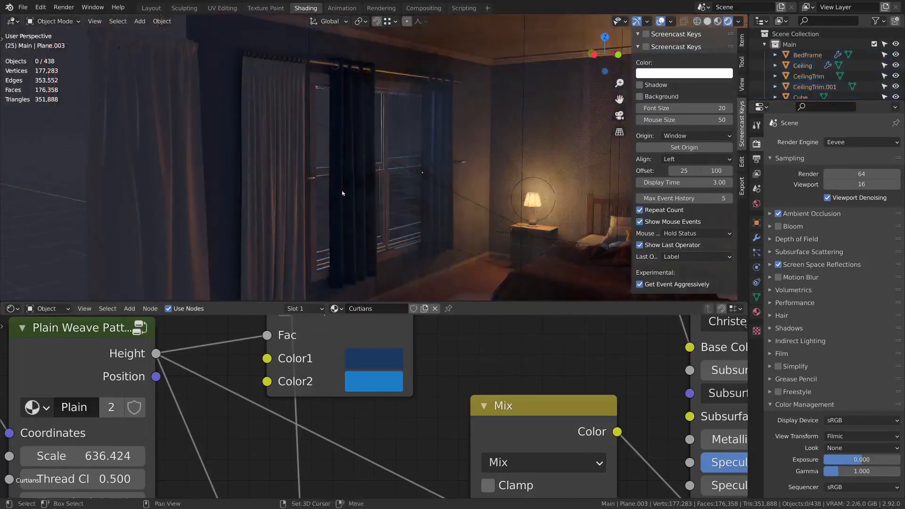
{"action": "middle_click_drag", "start_coordinate": [343, 194], "coordinate": [297, 129], "text": "shift"}
{"action": "middle_click_drag", "start_coordinate": [461, 262], "coordinate": [473, 264]}
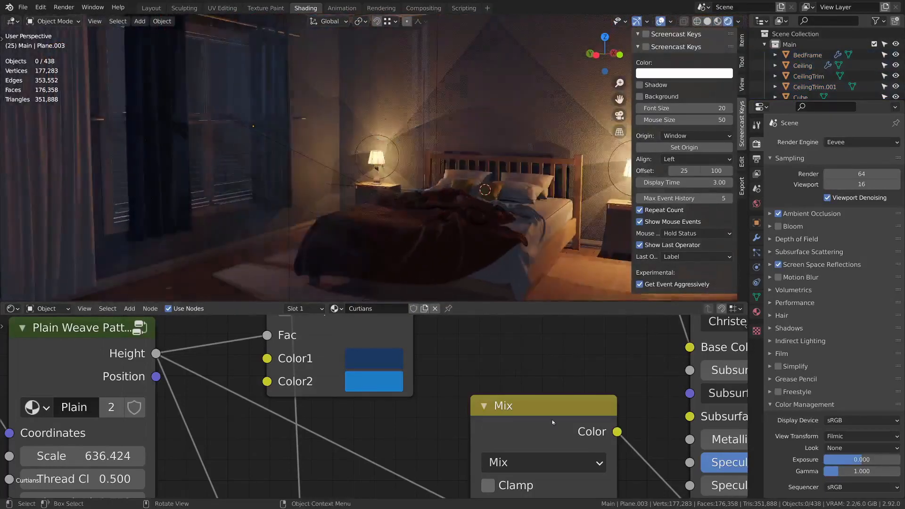
- Darken Color2 of the lower grey Mix node in the Curtians roughness chain to 5B5B5B
{"action": "scroll", "coordinate": [565, 419], "scroll_direction": "down", "scroll_amount": 4}
{"action": "middle_click_drag", "start_coordinate": [636, 410], "coordinate": [538, 319]}
{"action": "middle_click_drag", "start_coordinate": [426, 424], "coordinate": [513, 429]}
{"action": "scroll", "coordinate": [550, 398], "scroll_direction": "down", "scroll_amount": 1}
{"action": "scroll", "coordinate": [511, 426], "scroll_direction": "down", "scroll_amount": 3}
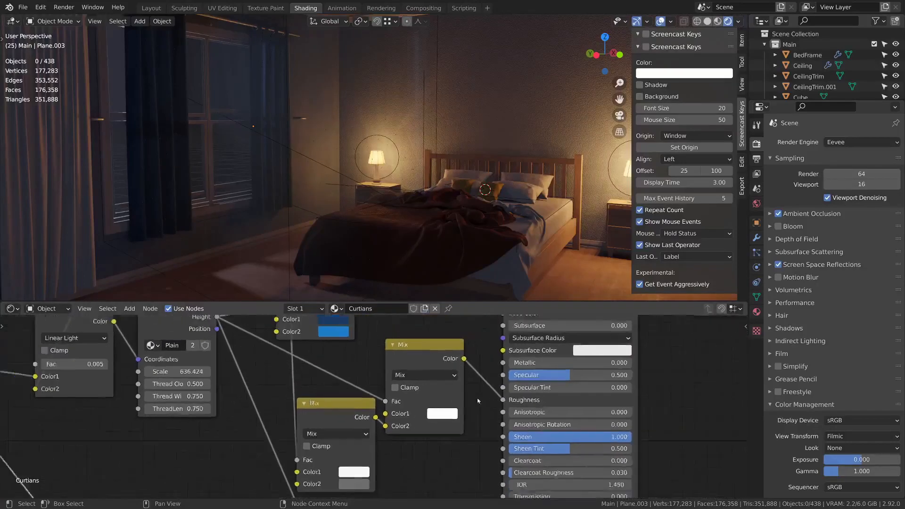
{"action": "middle_click_drag", "start_coordinate": [421, 350], "coordinate": [455, 357]}
{"action": "middle_click_drag", "start_coordinate": [408, 389], "coordinate": [427, 332]}
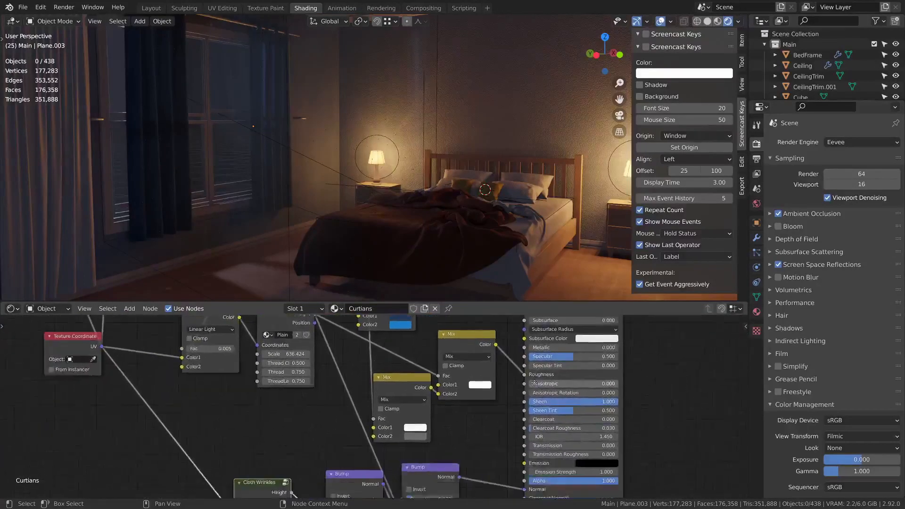
{"action": "scroll", "coordinate": [428, 440], "scroll_direction": "up", "scroll_amount": 5}
{"action": "middle_click_drag", "start_coordinate": [512, 472], "coordinate": [475, 376]}
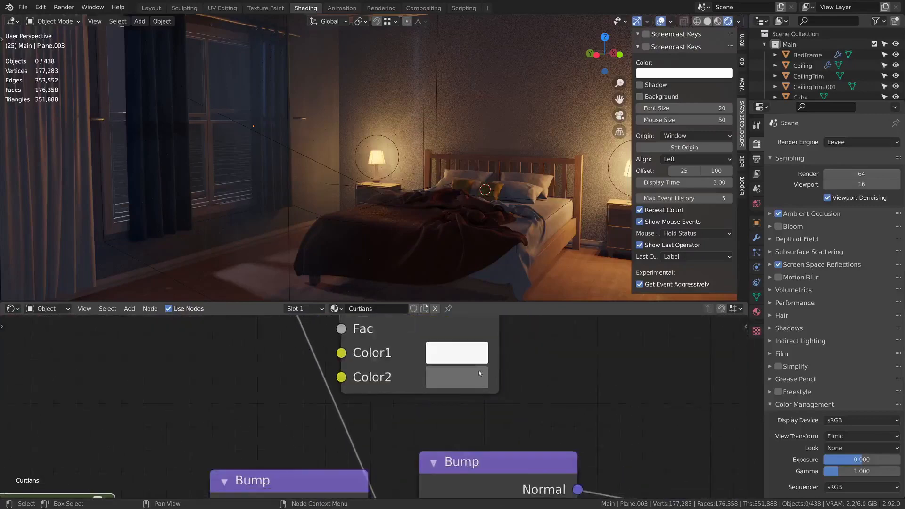
{"action": "left_click", "coordinate": [476, 376]}
{"action": "left_click_drag", "start_coordinate": [624, 155], "coordinate": [622, 162]}
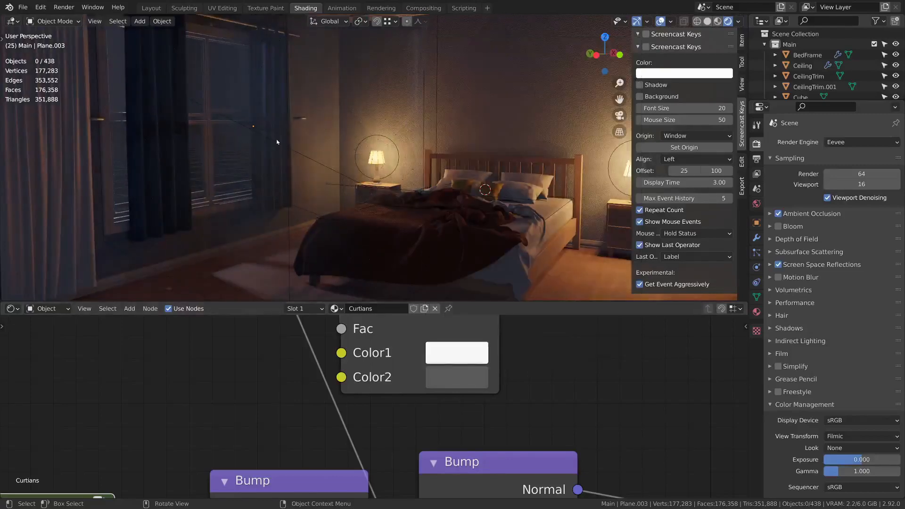
{"action": "middle_click_drag", "start_coordinate": [317, 151], "coordinate": [330, 181]}
{"action": "left_click", "coordinate": [442, 375]}
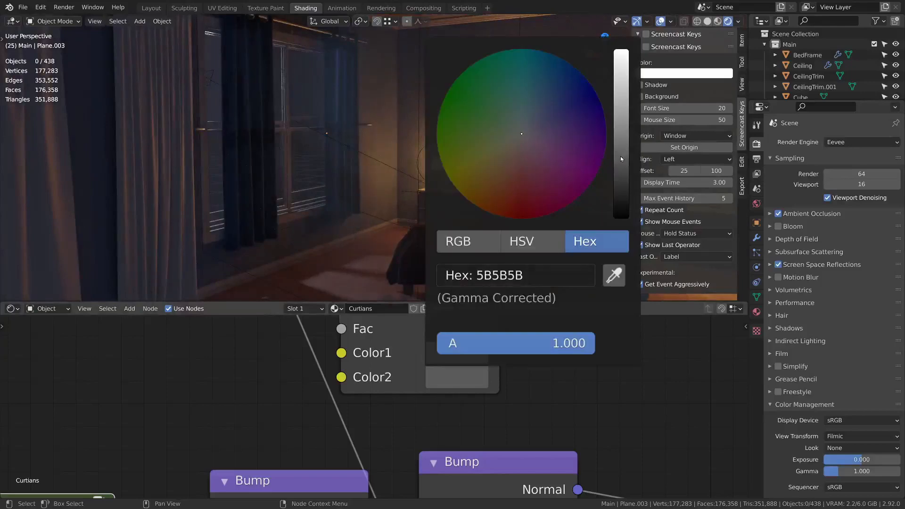
- Enable Subsurface Translucency in the Curtians material's settings, and hide the node editor's sidebar again
{"action": "scroll", "coordinate": [505, 372], "scroll_direction": "down", "scroll_amount": 6}
{"action": "scroll", "coordinate": [507, 375], "scroll_direction": "up", "scroll_amount": 1}
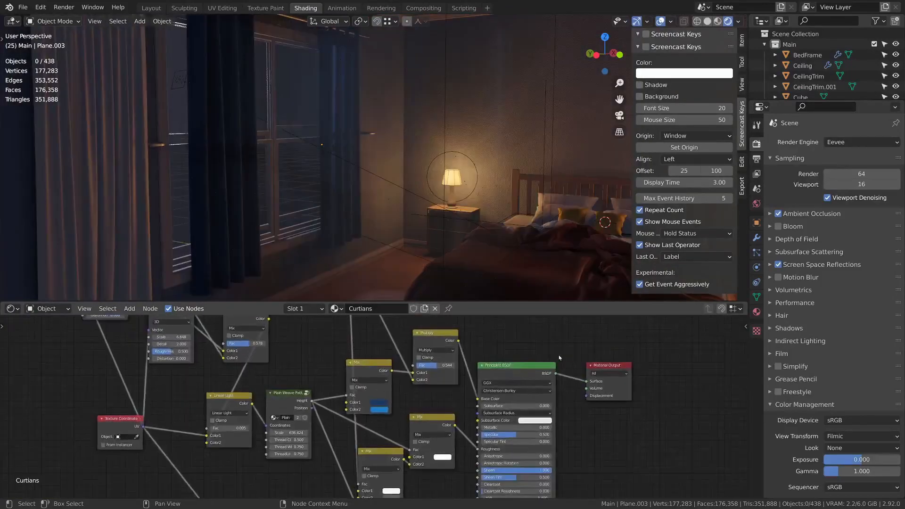
{"action": "scroll", "coordinate": [369, 406], "scroll_direction": "up", "scroll_amount": 2}
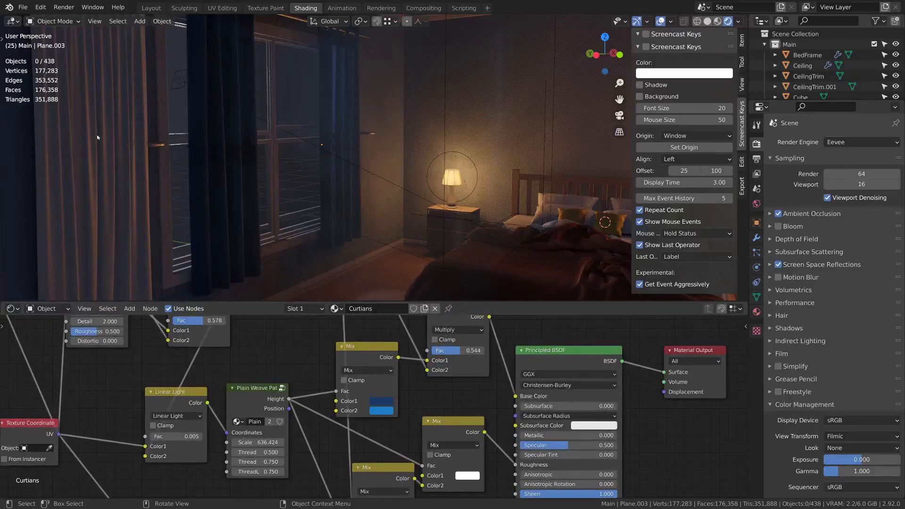
{"action": "key", "text": "n"}
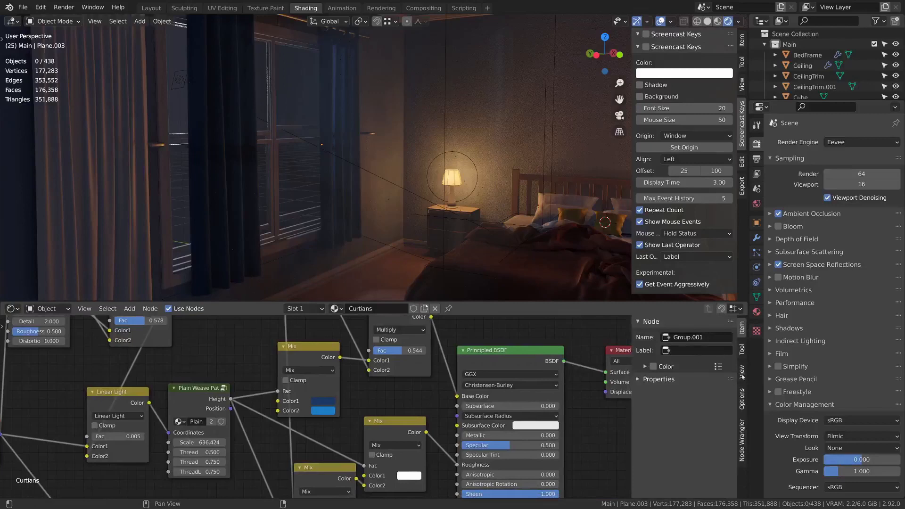
{"action": "left_click", "coordinate": [741, 350]}
{"action": "left_click", "coordinate": [741, 398]}
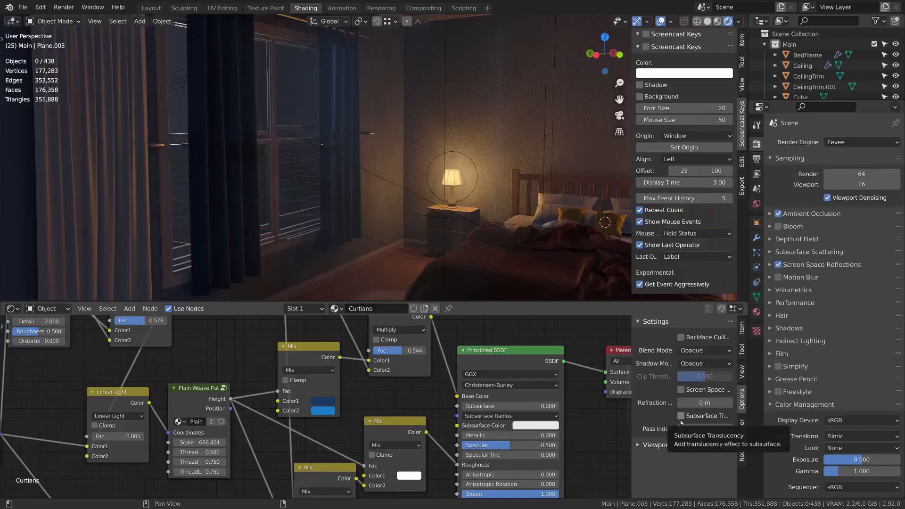
{"action": "left_click", "coordinate": [681, 417]}
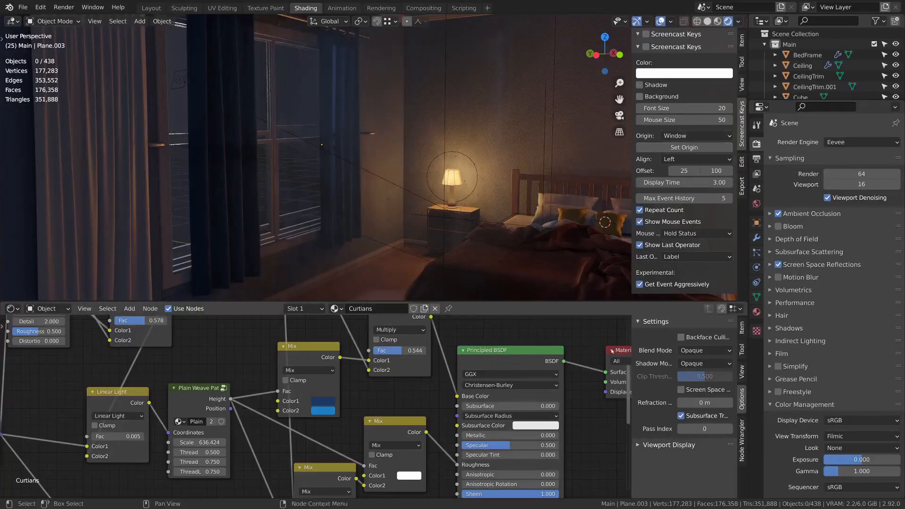
{"action": "key", "text": "n"}
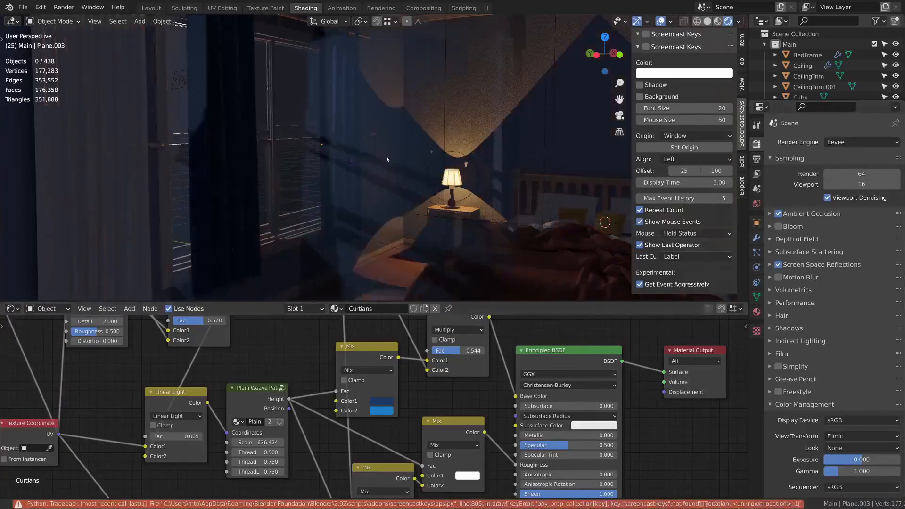
- Try a Solidify modifier on the dark blue window curtain, and remove it
{"action": "middle_click_drag", "start_coordinate": [278, 96], "coordinate": [361, 137], "text": "shift"}
{"action": "scroll", "coordinate": [349, 126], "scroll_direction": "up", "scroll_amount": 4}
{"action": "left_click", "coordinate": [339, 117]}
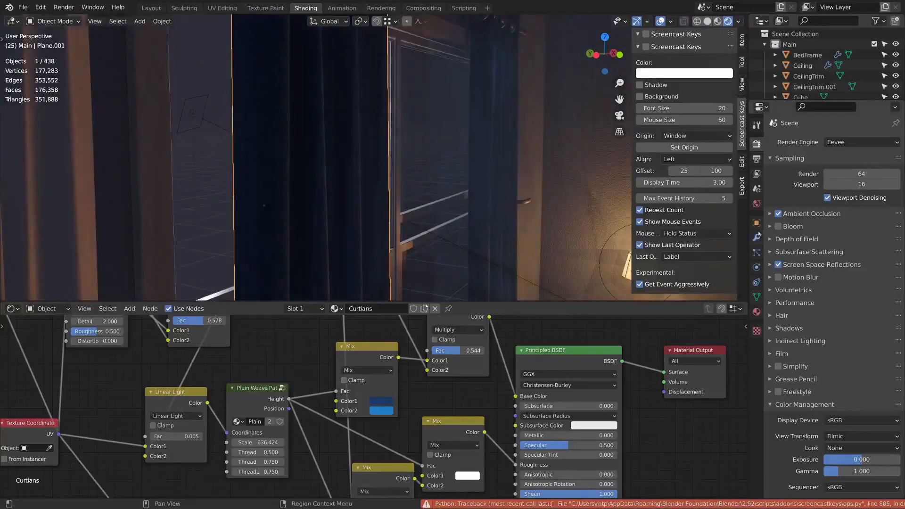
{"action": "left_click", "coordinate": [756, 237]}
{"action": "left_click", "coordinate": [820, 142]}
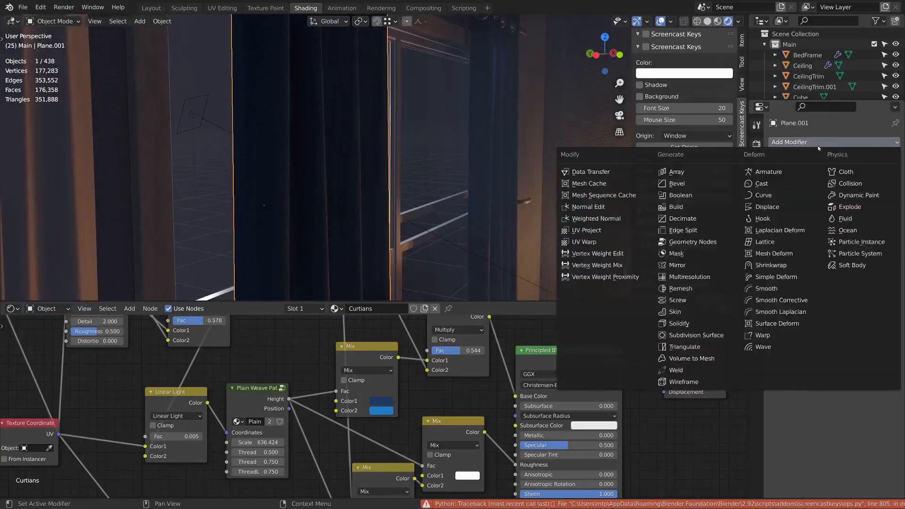
{"action": "left_click", "coordinate": [688, 323]}
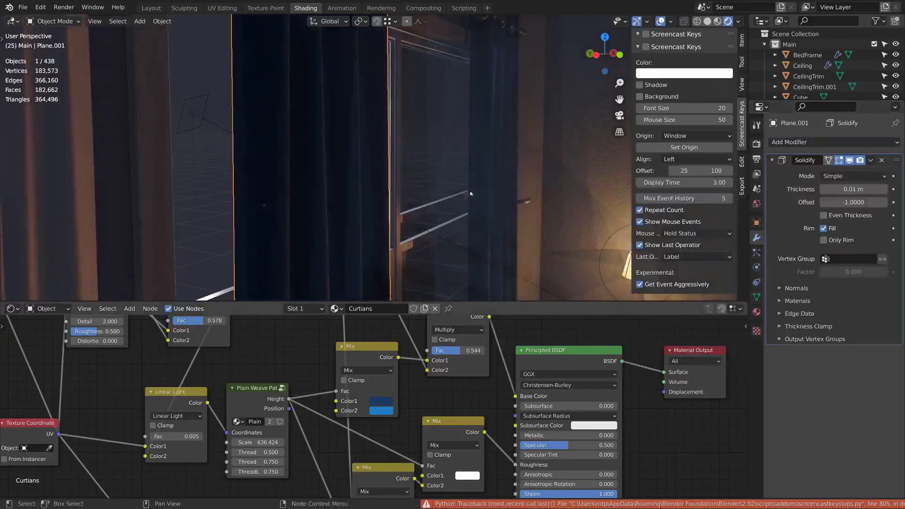
{"action": "left_click", "coordinate": [881, 160]}
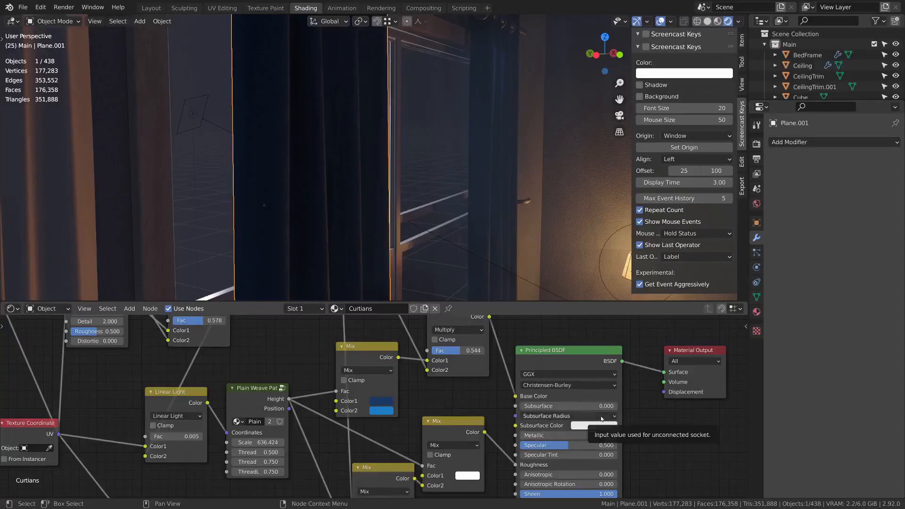
- Set Subsurface to 0.255 on the Curtians material's Principled BSDF, and check the curtain from inside the room
{"action": "middle_click_drag", "start_coordinate": [596, 456], "coordinate": [527, 406]}
{"action": "scroll", "coordinate": [527, 406], "scroll_direction": "down", "scroll_amount": 1}
{"action": "left_click_drag", "start_coordinate": [481, 365], "coordinate": [503, 368]}
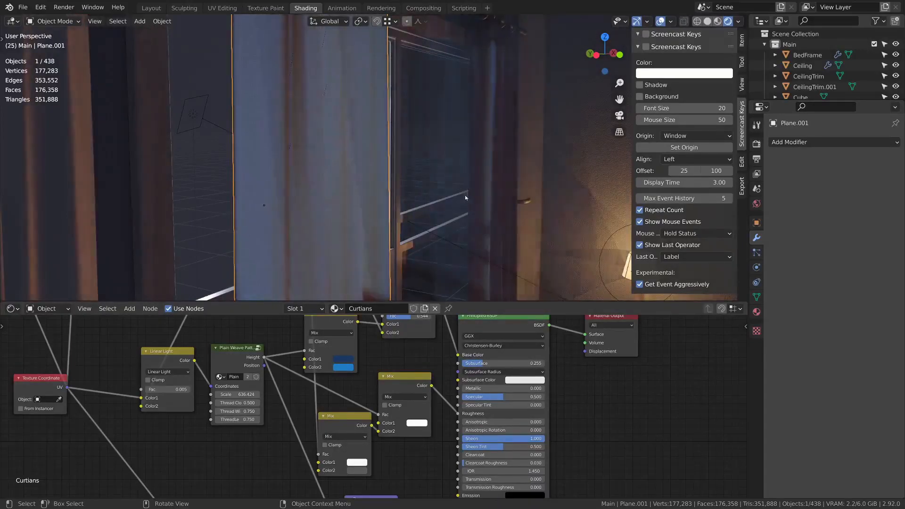
{"action": "scroll", "coordinate": [498, 348], "scroll_direction": "down", "scroll_amount": 5}
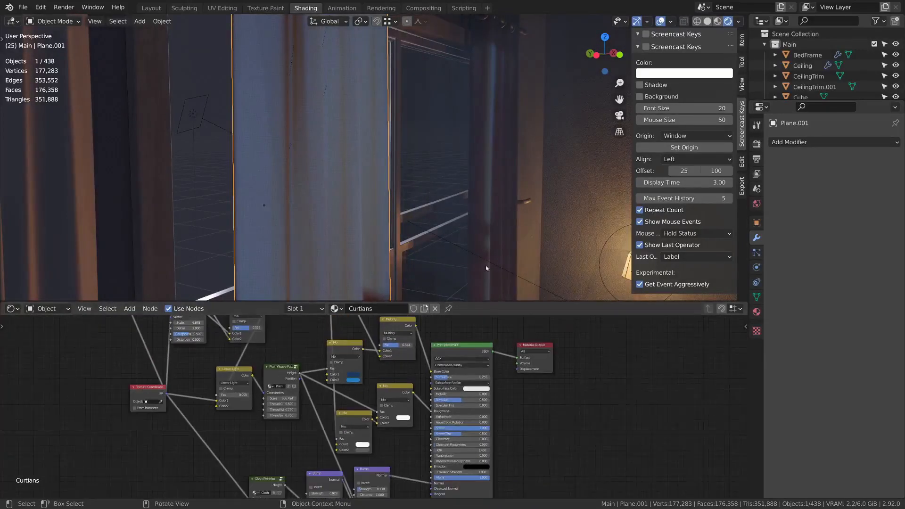
{"action": "middle_click_drag", "start_coordinate": [486, 267], "coordinate": [445, 261]}
{"action": "scroll", "coordinate": [445, 261], "scroll_direction": "down", "scroll_amount": 2}
{"action": "scroll", "coordinate": [471, 384], "scroll_direction": "down", "scroll_amount": 1}
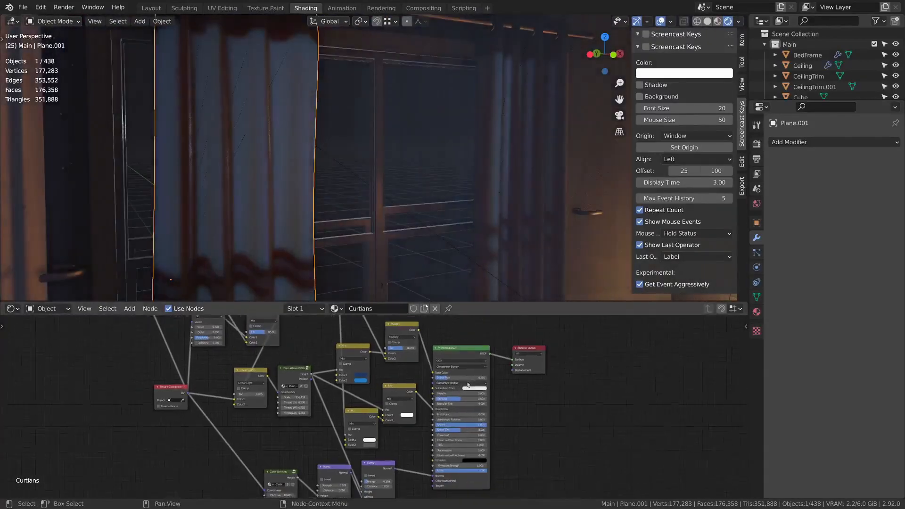
- Connect the Multiply node's Color to the Principled BSDF's Subsurface Color, and move the shader and output nodes farther from the Mix nodes
{"action": "scroll", "coordinate": [492, 360], "scroll_direction": "up", "scroll_amount": 3}
{"action": "scroll", "coordinate": [493, 349], "scroll_direction": "up", "scroll_amount": 3}
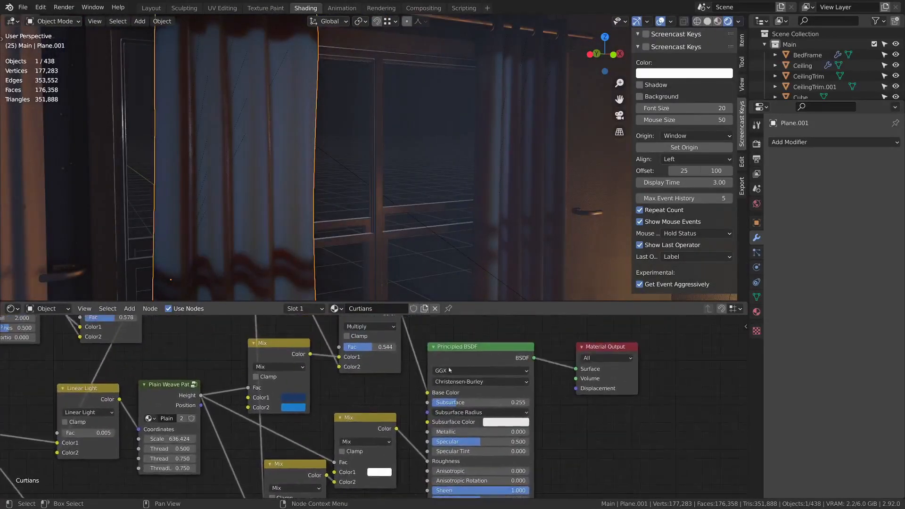
{"action": "middle_click_drag", "start_coordinate": [398, 332], "coordinate": [455, 335]}
{"action": "left_click_drag", "start_coordinate": [414, 317], "coordinate": [441, 429]}
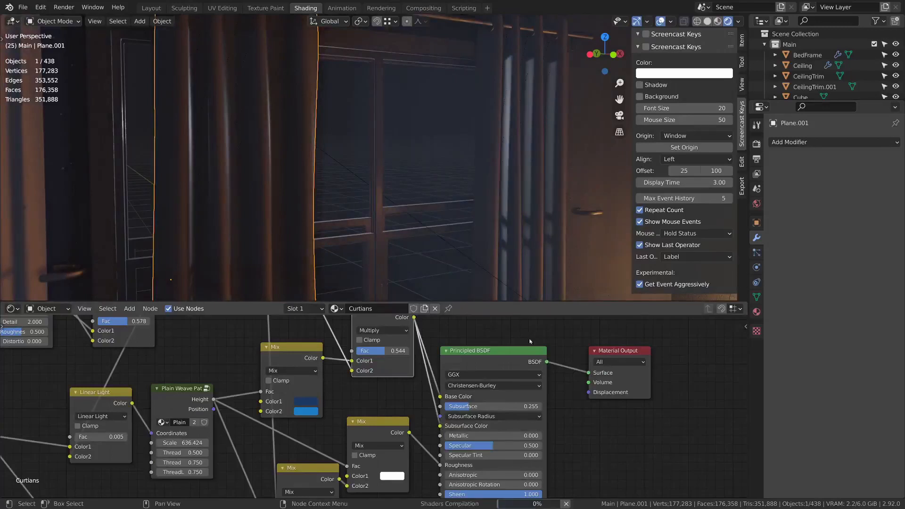
{"action": "scroll", "coordinate": [375, 405], "scroll_direction": "down", "scroll_amount": 2}
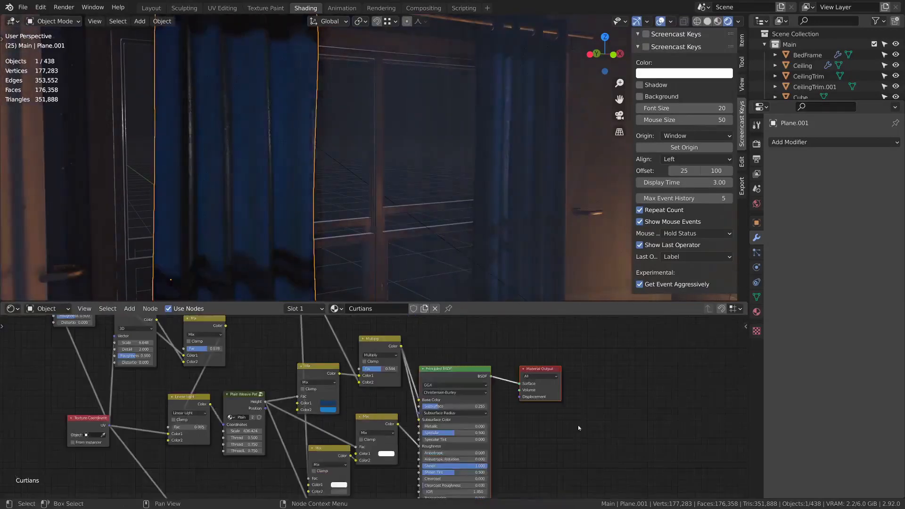
{"action": "middle_click_drag", "start_coordinate": [527, 404], "coordinate": [542, 381]}
{"action": "left_click_drag", "start_coordinate": [556, 345], "coordinate": [607, 334]}
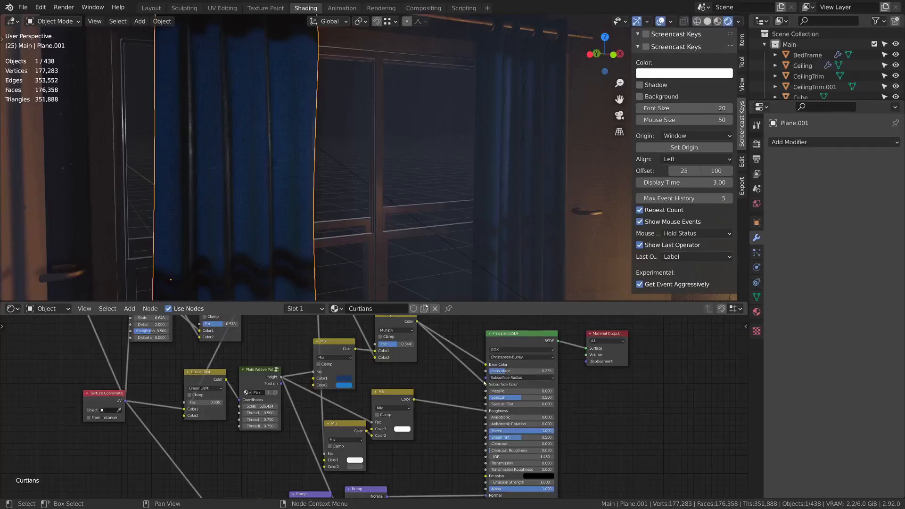
- Examine the Principled BSDF's Subsurface Radius values and the blue curtain's weave up close
{"action": "scroll", "coordinate": [484, 383], "scroll_direction": "up", "scroll_amount": 4}
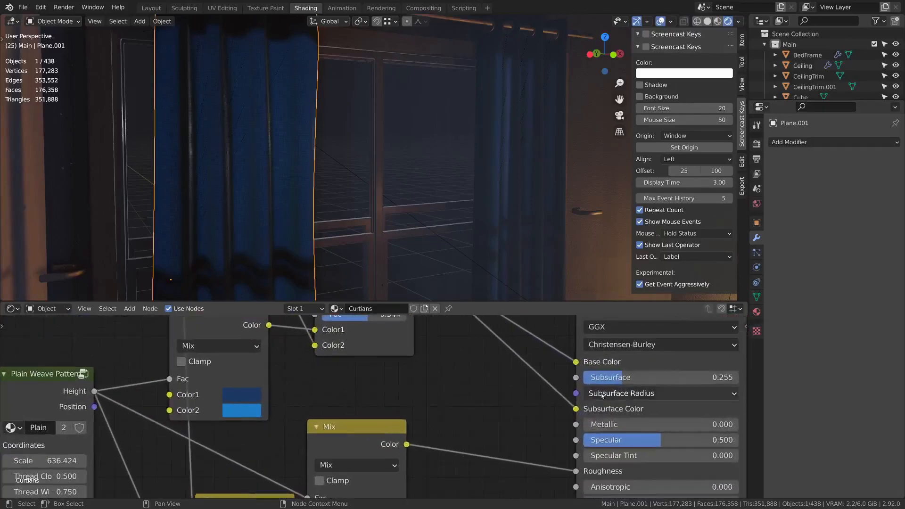
{"action": "left_click", "coordinate": [604, 393]}
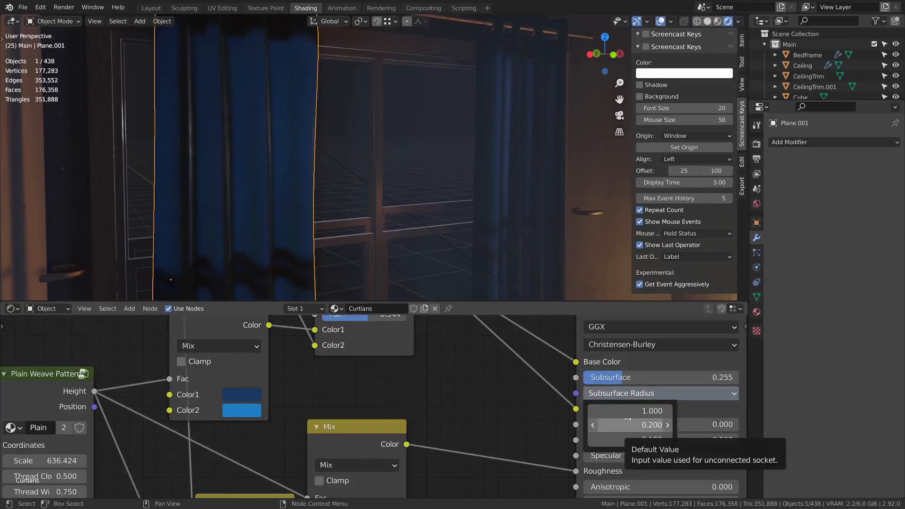
{"action": "scroll", "coordinate": [627, 419], "scroll_direction": "down", "scroll_amount": 1}
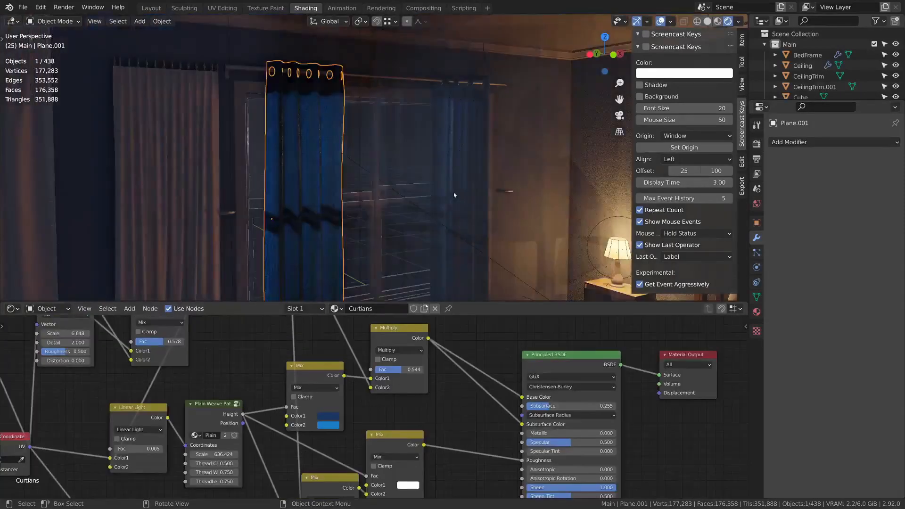
{"action": "middle_click_drag", "start_coordinate": [472, 184], "coordinate": [432, 179]}
{"action": "scroll", "coordinate": [329, 161], "scroll_direction": "up", "scroll_amount": 4}
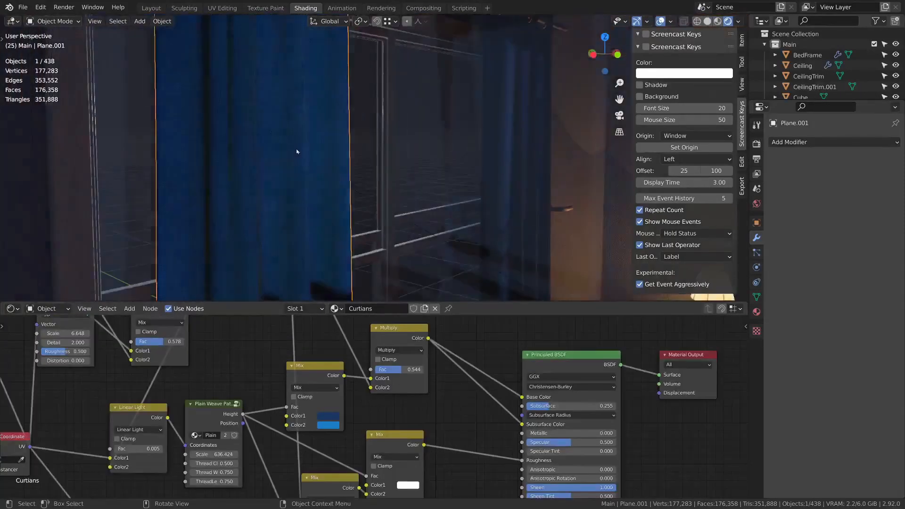
{"action": "scroll", "coordinate": [256, 95], "scroll_direction": "up", "scroll_amount": 2}
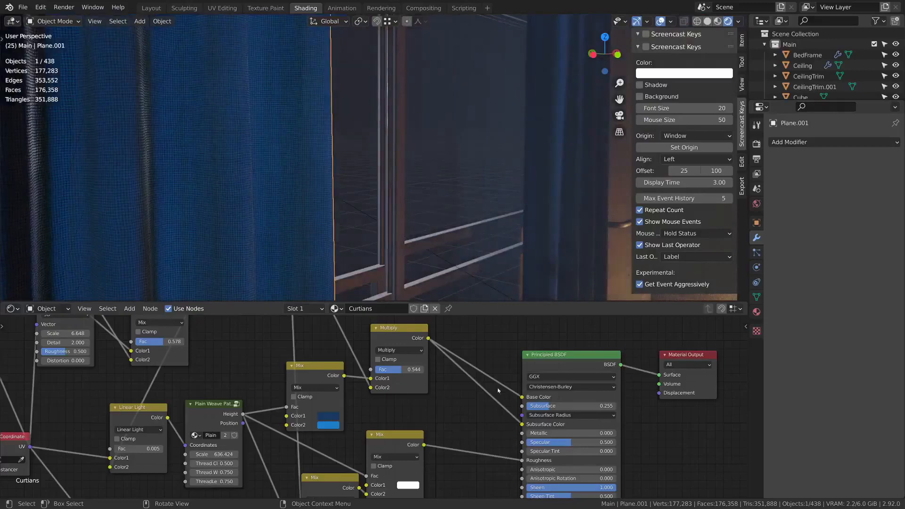
- Duplicate the Mix node feeding Roughness, and connect the Plain Weave Pattern's Height to the copy's Fac
{"action": "scroll", "coordinate": [504, 384], "scroll_direction": "down", "scroll_amount": 1}
{"action": "middle_click_drag", "start_coordinate": [505, 383], "coordinate": [499, 325]}
{"action": "middle_click_drag", "start_coordinate": [368, 382], "coordinate": [418, 386]}
{"action": "left_click", "coordinate": [447, 379]}
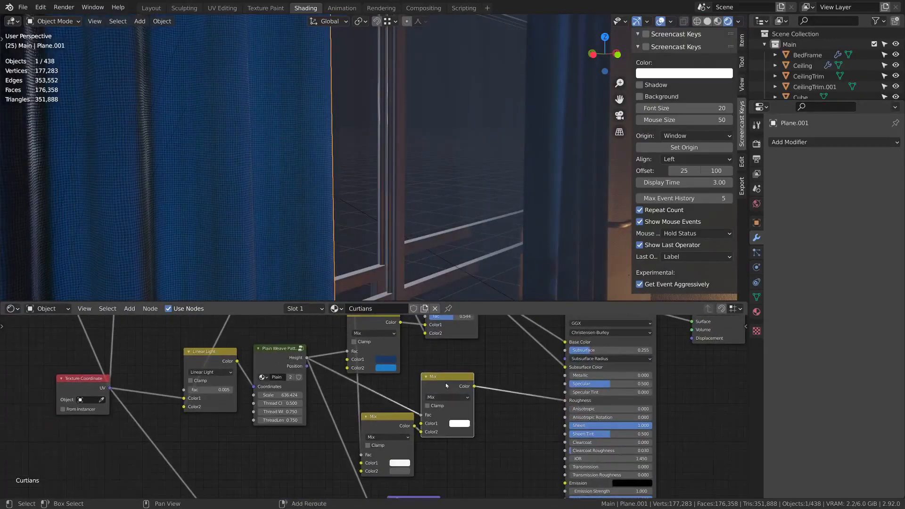
{"action": "key", "text": "shift+d"}
{"action": "left_click", "coordinate": [508, 416]}
{"action": "left_click_drag", "start_coordinate": [311, 360], "coordinate": [489, 440]}
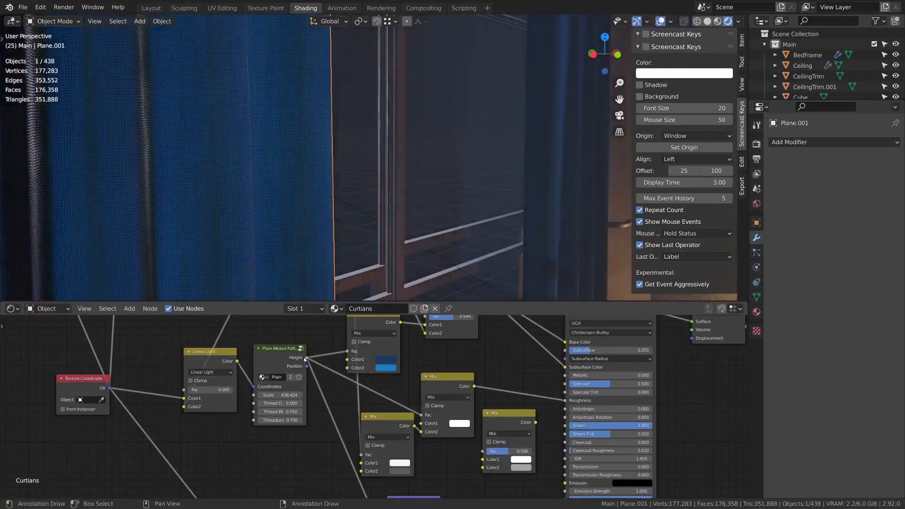
{"action": "left_click_drag", "start_coordinate": [305, 359], "coordinate": [483, 450]}
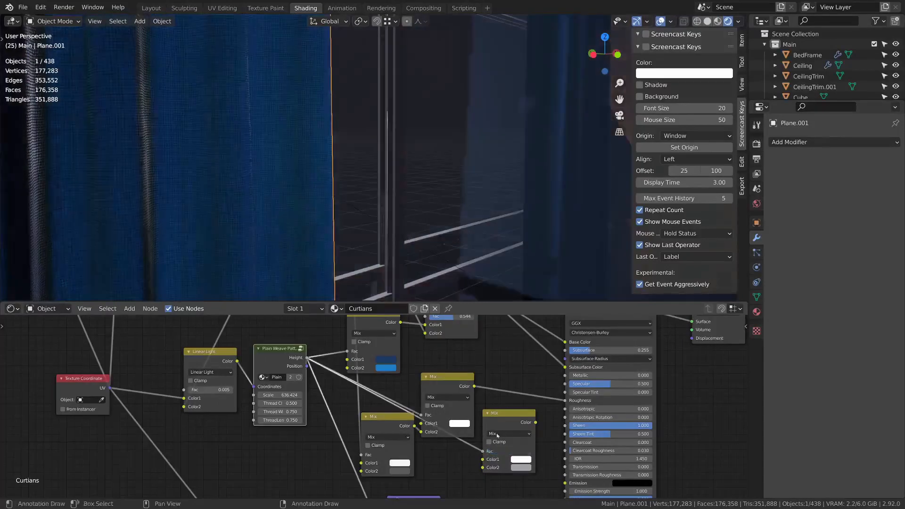
- Preview the duplicated Mix node on the curtain, and set its Color1 to B9B9B9 and Color2 to 707070
{"action": "left_click", "coordinate": [506, 417], "text": "ctrl+shift"}
{"action": "middle_click_drag", "start_coordinate": [550, 446], "coordinate": [435, 429]}
{"action": "scroll", "coordinate": [555, 411], "scroll_direction": "up", "scroll_amount": 3}
{"action": "scroll", "coordinate": [497, 414], "scroll_direction": "down", "scroll_amount": 1}
{"action": "middle_click_drag", "start_coordinate": [359, 198], "coordinate": [378, 202]}
{"action": "left_click", "coordinate": [402, 446]}
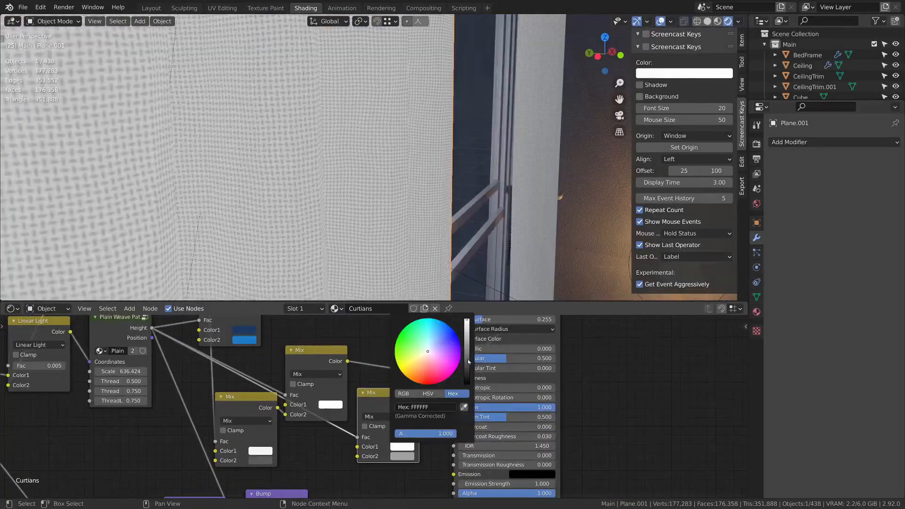
{"action": "left_click", "coordinate": [403, 456]}
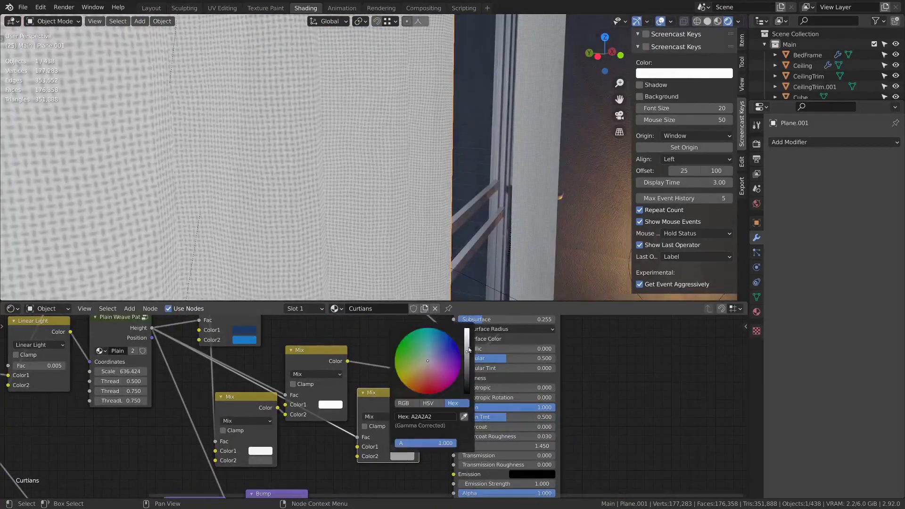
{"action": "left_click_drag", "start_coordinate": [469, 349], "coordinate": [481, 373]}
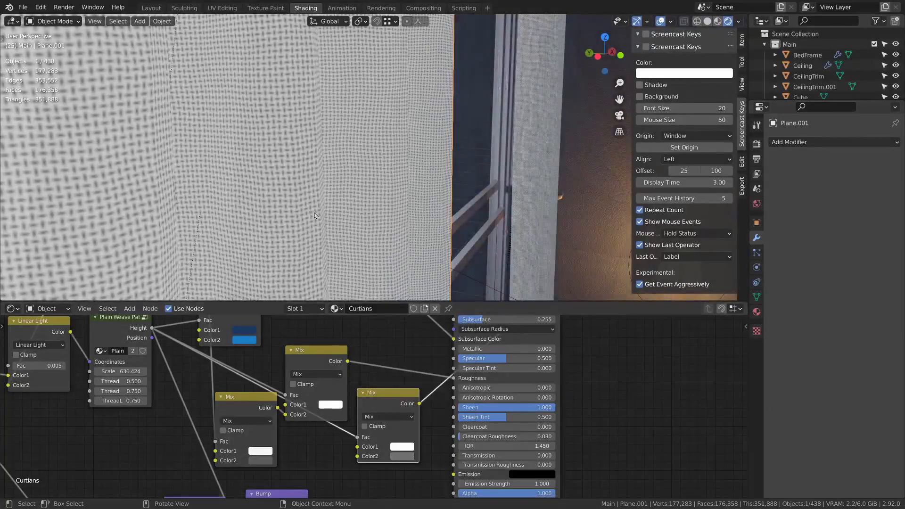
{"action": "middle_click_drag", "start_coordinate": [315, 215], "coordinate": [376, 187]}
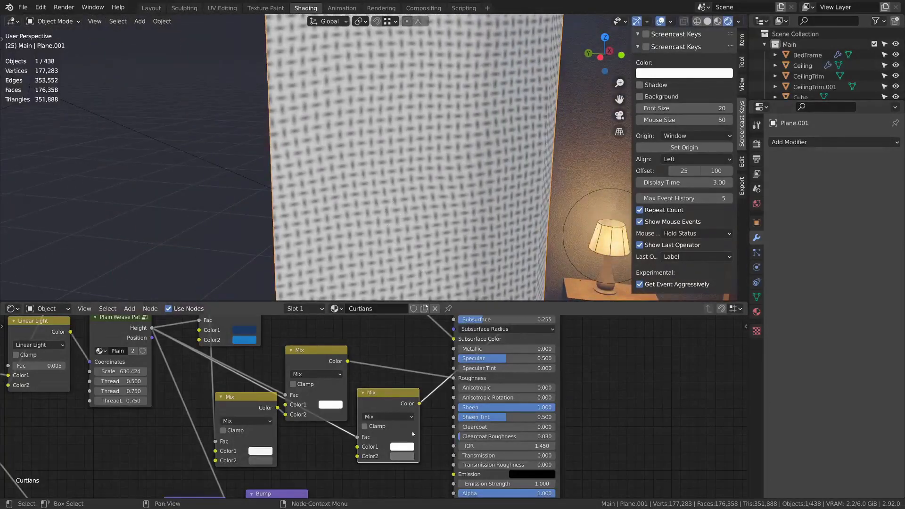
{"action": "left_click", "coordinate": [404, 446]}
{"action": "left_click_drag", "start_coordinate": [470, 328], "coordinate": [469, 339]}
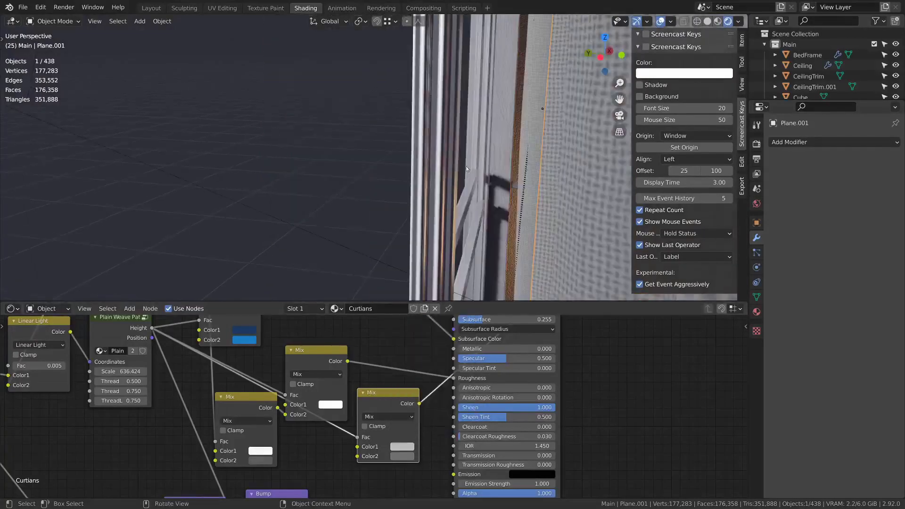
- Connect the duplicated Mix node's Color to the Principled BSDF's Subsurface input, and reconnect the shader's BSDF output to the Material Output's Surface
{"action": "scroll", "coordinate": [505, 355], "scroll_direction": "down", "scroll_amount": 3}
{"action": "middle_click_drag", "start_coordinate": [504, 355], "coordinate": [489, 406]}
{"action": "left_click_drag", "start_coordinate": [424, 448], "coordinate": [450, 381]}
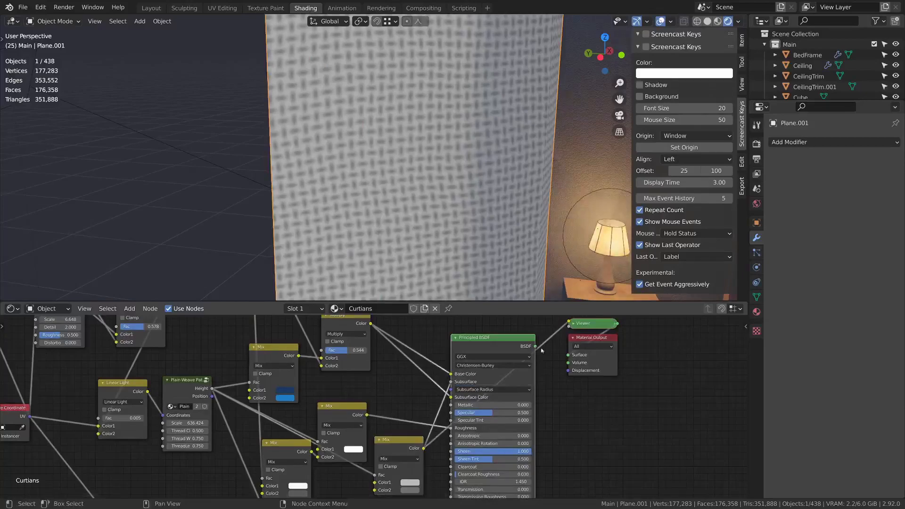
{"action": "left_click_drag", "start_coordinate": [535, 346], "coordinate": [568, 356]}
{"action": "mouse_move", "coordinate": [503, 200]}
{"action": "middle_mouse_down"}
{"action": "mouse_move", "coordinate": [454, 187]}
{"action": "mouse_move", "coordinate": [453, 174]}
{"action": "middle_mouse_up"}
{"action": "scroll", "coordinate": [454, 174], "scroll_direction": "down", "scroll_amount": 3}
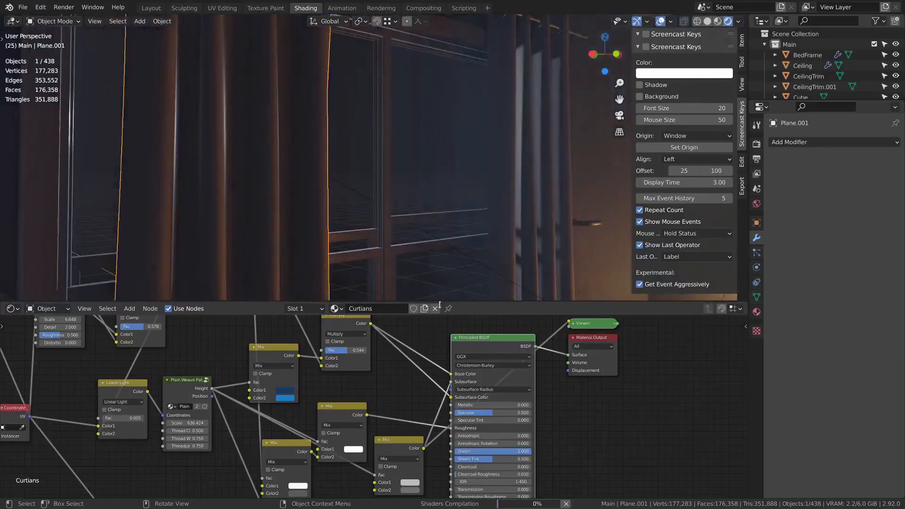
- Move the subsurface Mix node above the roughness Mix node, and delete the leftover Viewer node
{"action": "left_click_drag", "start_coordinate": [407, 402], "coordinate": [408, 369]}
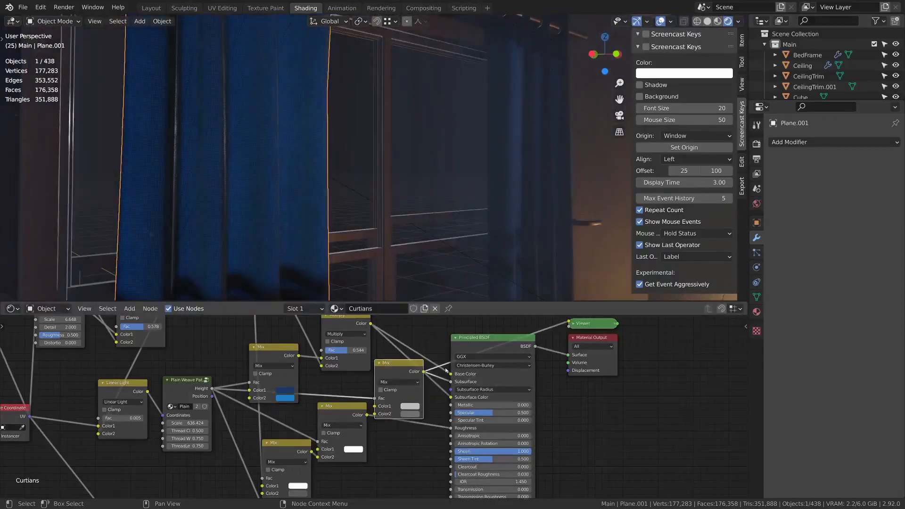
{"action": "left_click", "coordinate": [597, 332]}
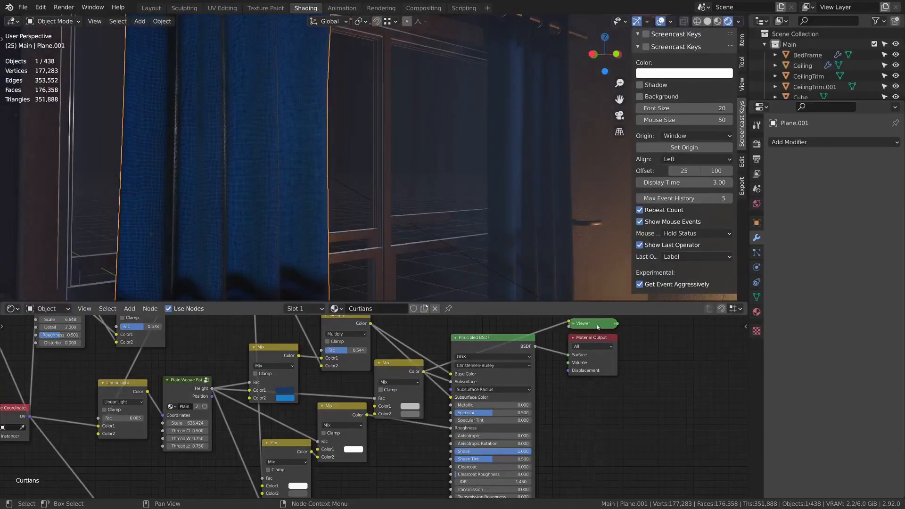
{"action": "left_click", "coordinate": [598, 325]}
{"action": "key", "text": "x"}
- Darken the subsurface Mix node's Color1 to a dark grey and its Color2 to near black
{"action": "scroll", "coordinate": [381, 405], "scroll_direction": "up", "scroll_amount": 5}
{"action": "scroll", "coordinate": [430, 417], "scroll_direction": "up", "scroll_amount": 2}
{"action": "left_click", "coordinate": [448, 411]}
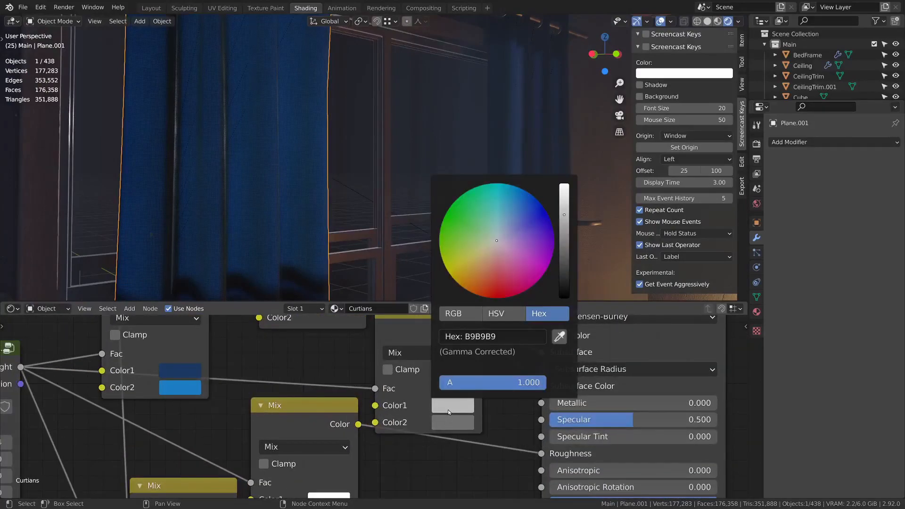
{"action": "left_click_drag", "start_coordinate": [555, 218], "coordinate": [560, 245]}
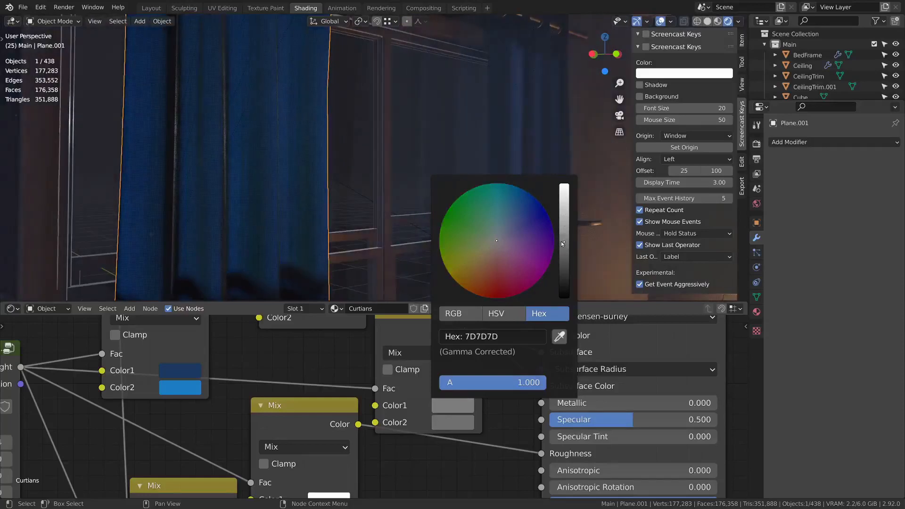
{"action": "left_click", "coordinate": [434, 427]}
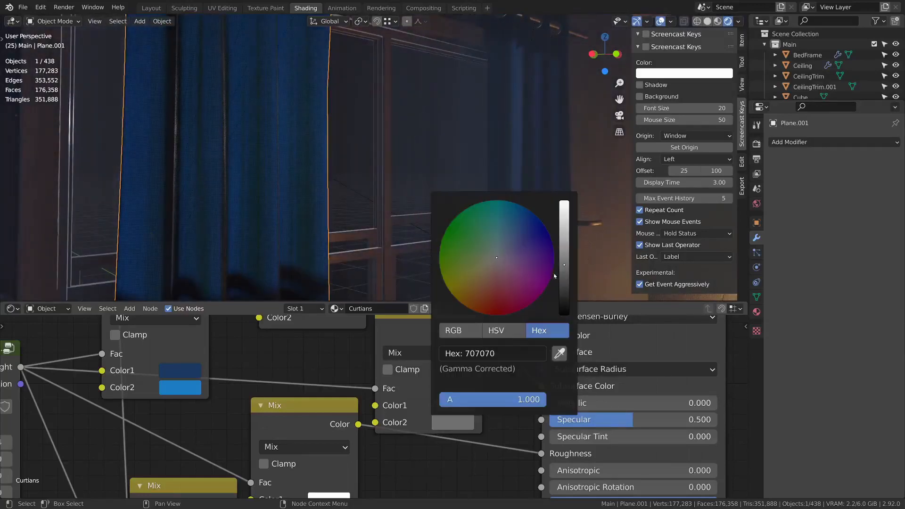
{"action": "left_click_drag", "start_coordinate": [569, 272], "coordinate": [563, 303]}
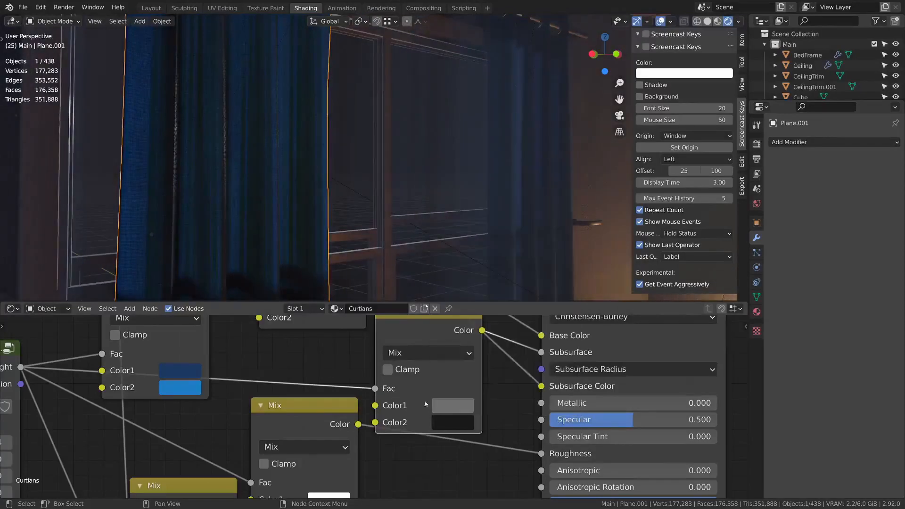
{"action": "left_click", "coordinate": [448, 406]}
{"action": "left_click_drag", "start_coordinate": [562, 253], "coordinate": [563, 279]}
- In camera view, slide the left window curtain along X toward the left end of the rod, and maximize the 3D viewport
{"action": "scroll", "coordinate": [361, 122], "scroll_direction": "down", "scroll_amount": 5}
{"action": "middle_click_drag", "start_coordinate": [361, 123], "coordinate": [284, 146]}
{"action": "left_click", "coordinate": [390, 141]}
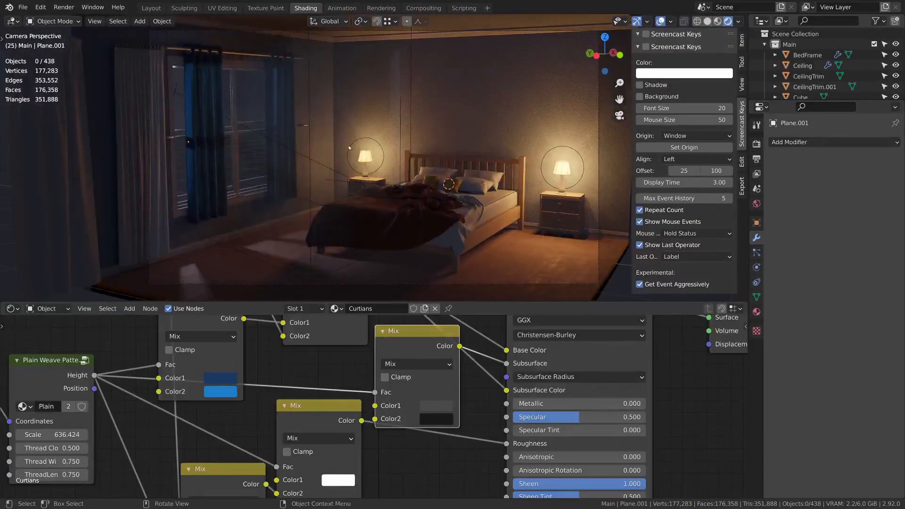
{"action": "left_click", "coordinate": [213, 83]}
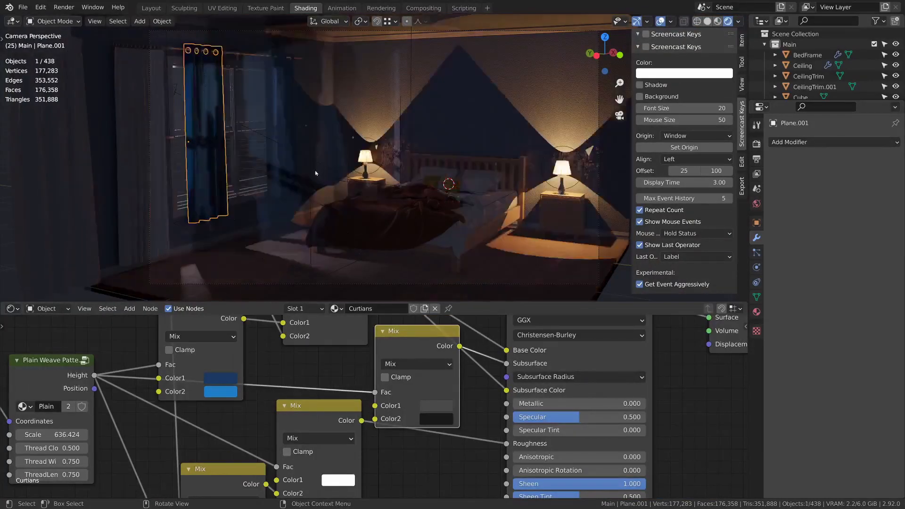
{"action": "key", "text": "g"}
{"action": "key", "text": "x"}
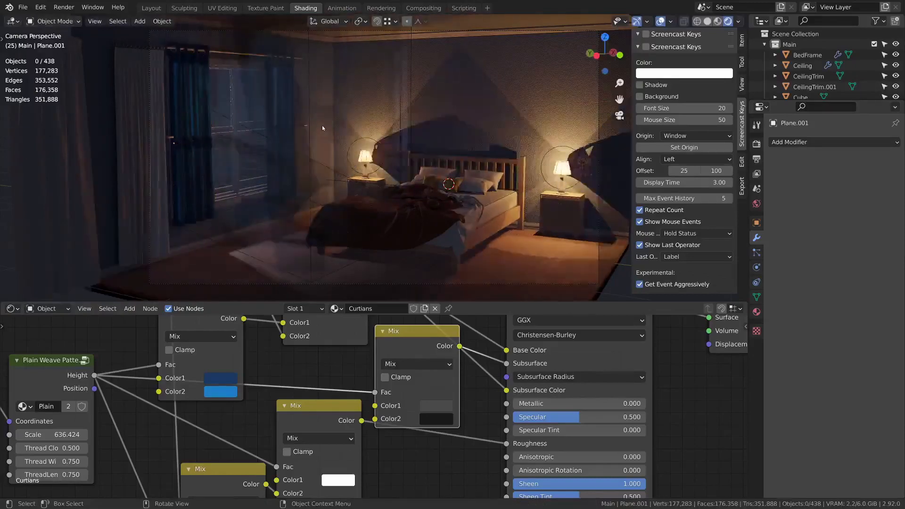
{"action": "key", "text": "ctrl+alt+space"}
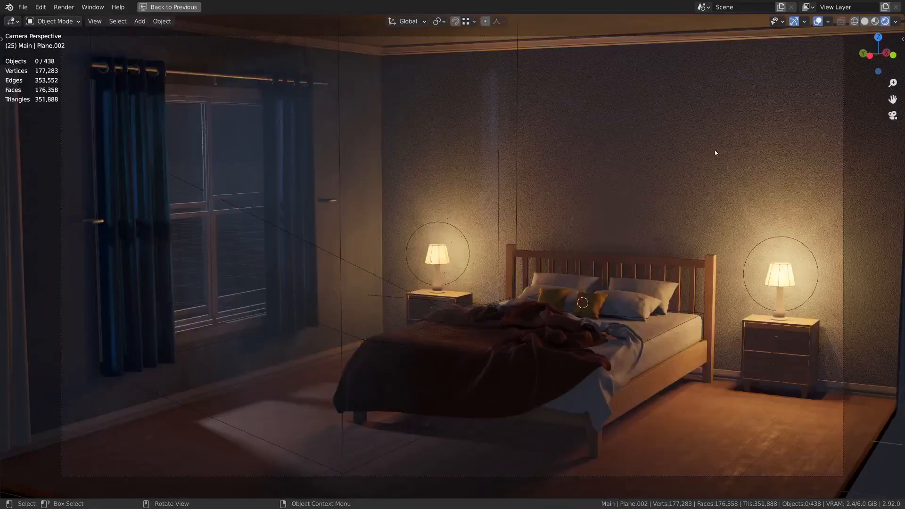